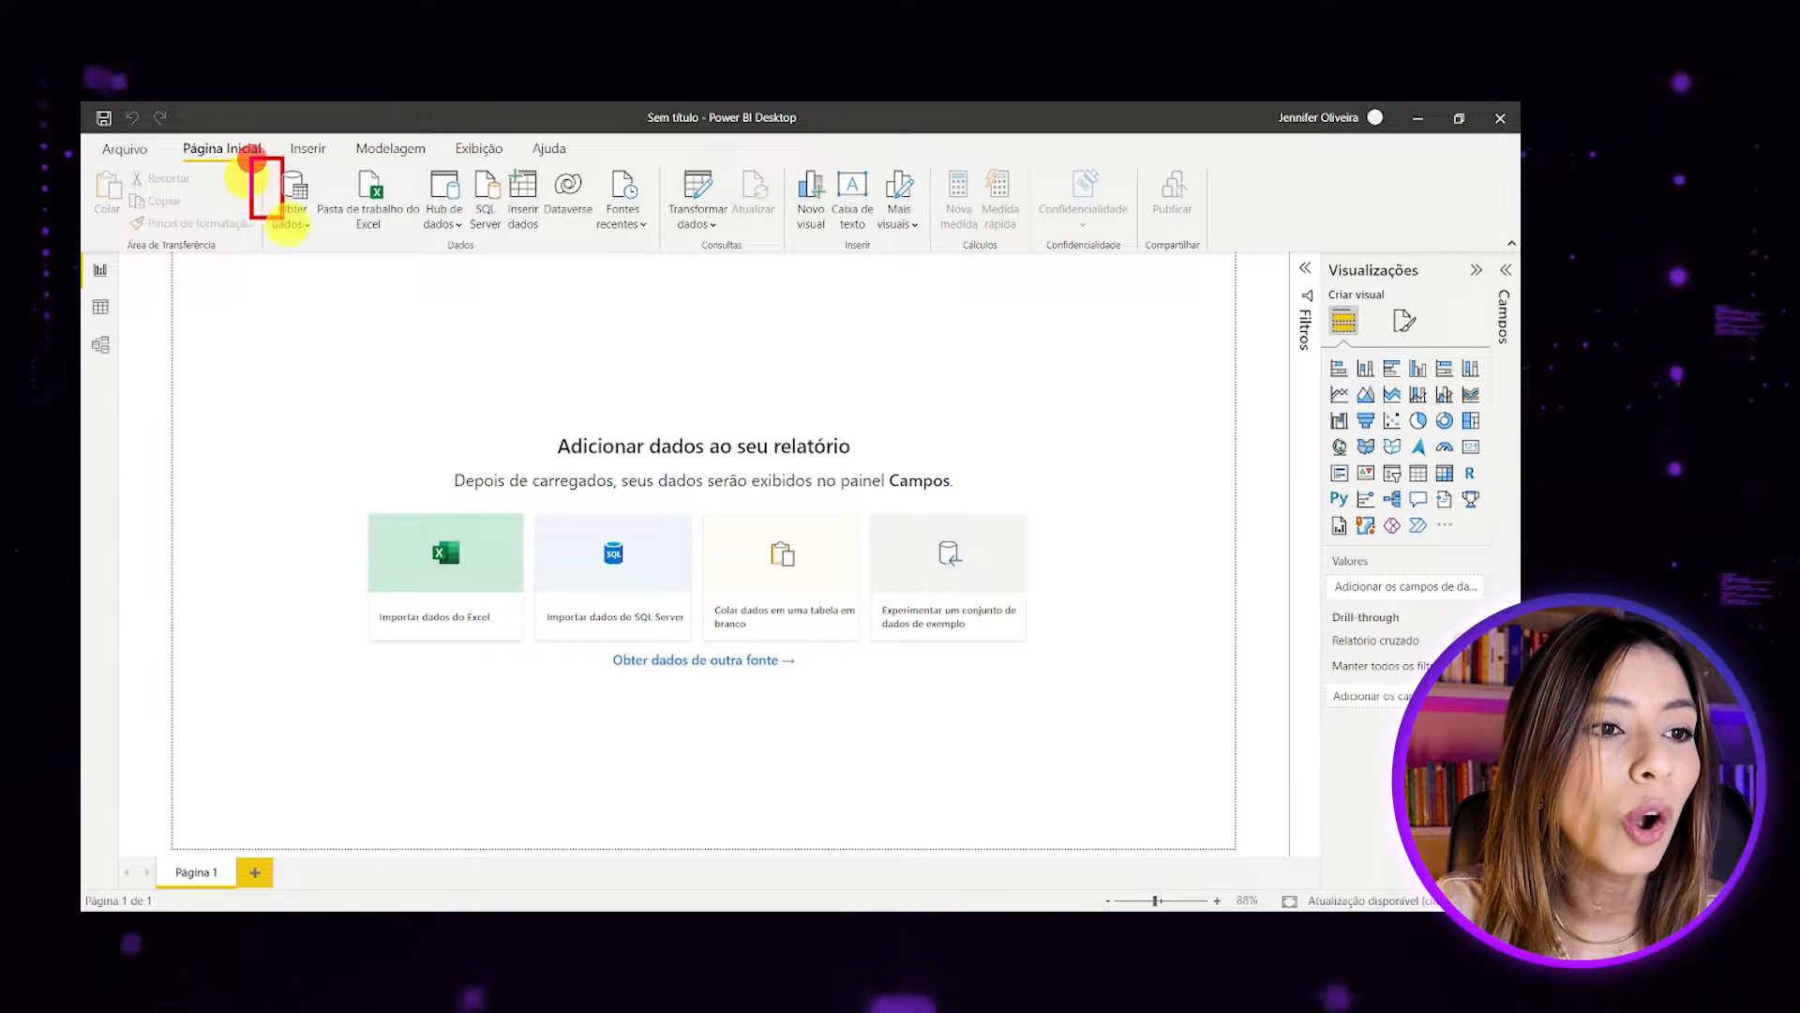
Browse the available data source connectors, including those in the Banco de Dados category.
{"action": "left_click", "coordinate": [293, 194]}
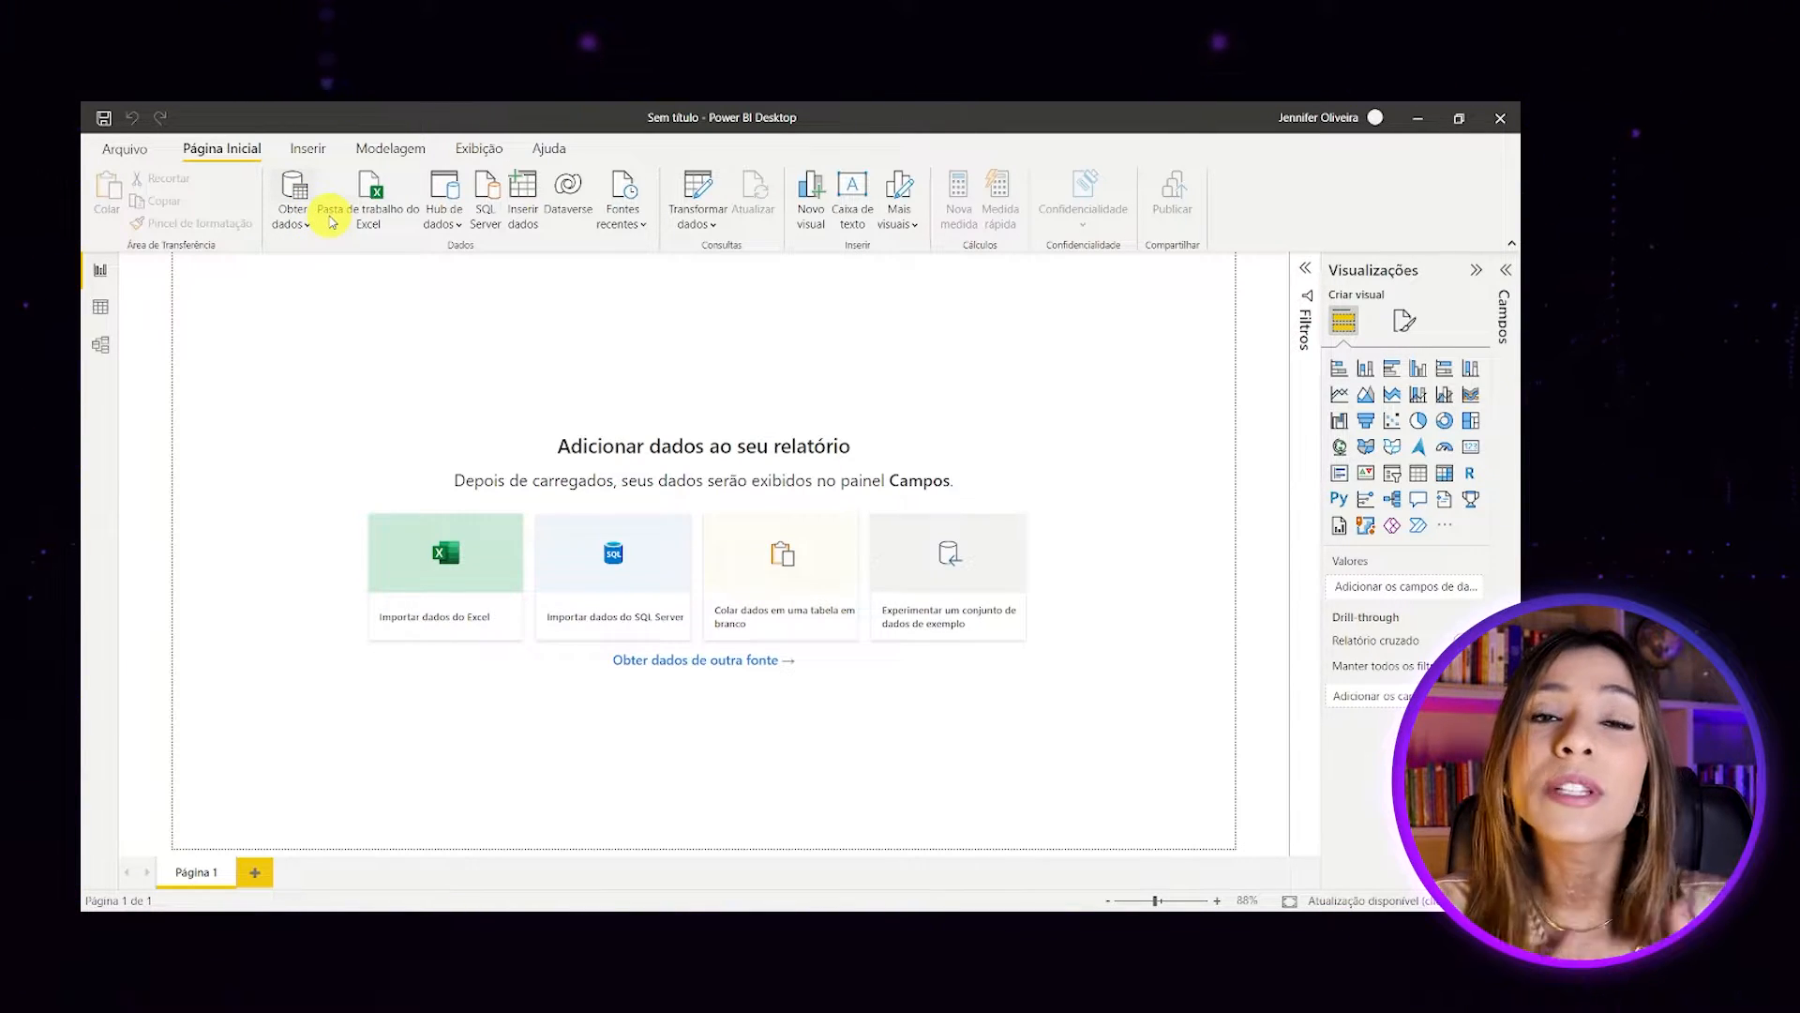
{"action": "left_click", "coordinate": [338, 183]}
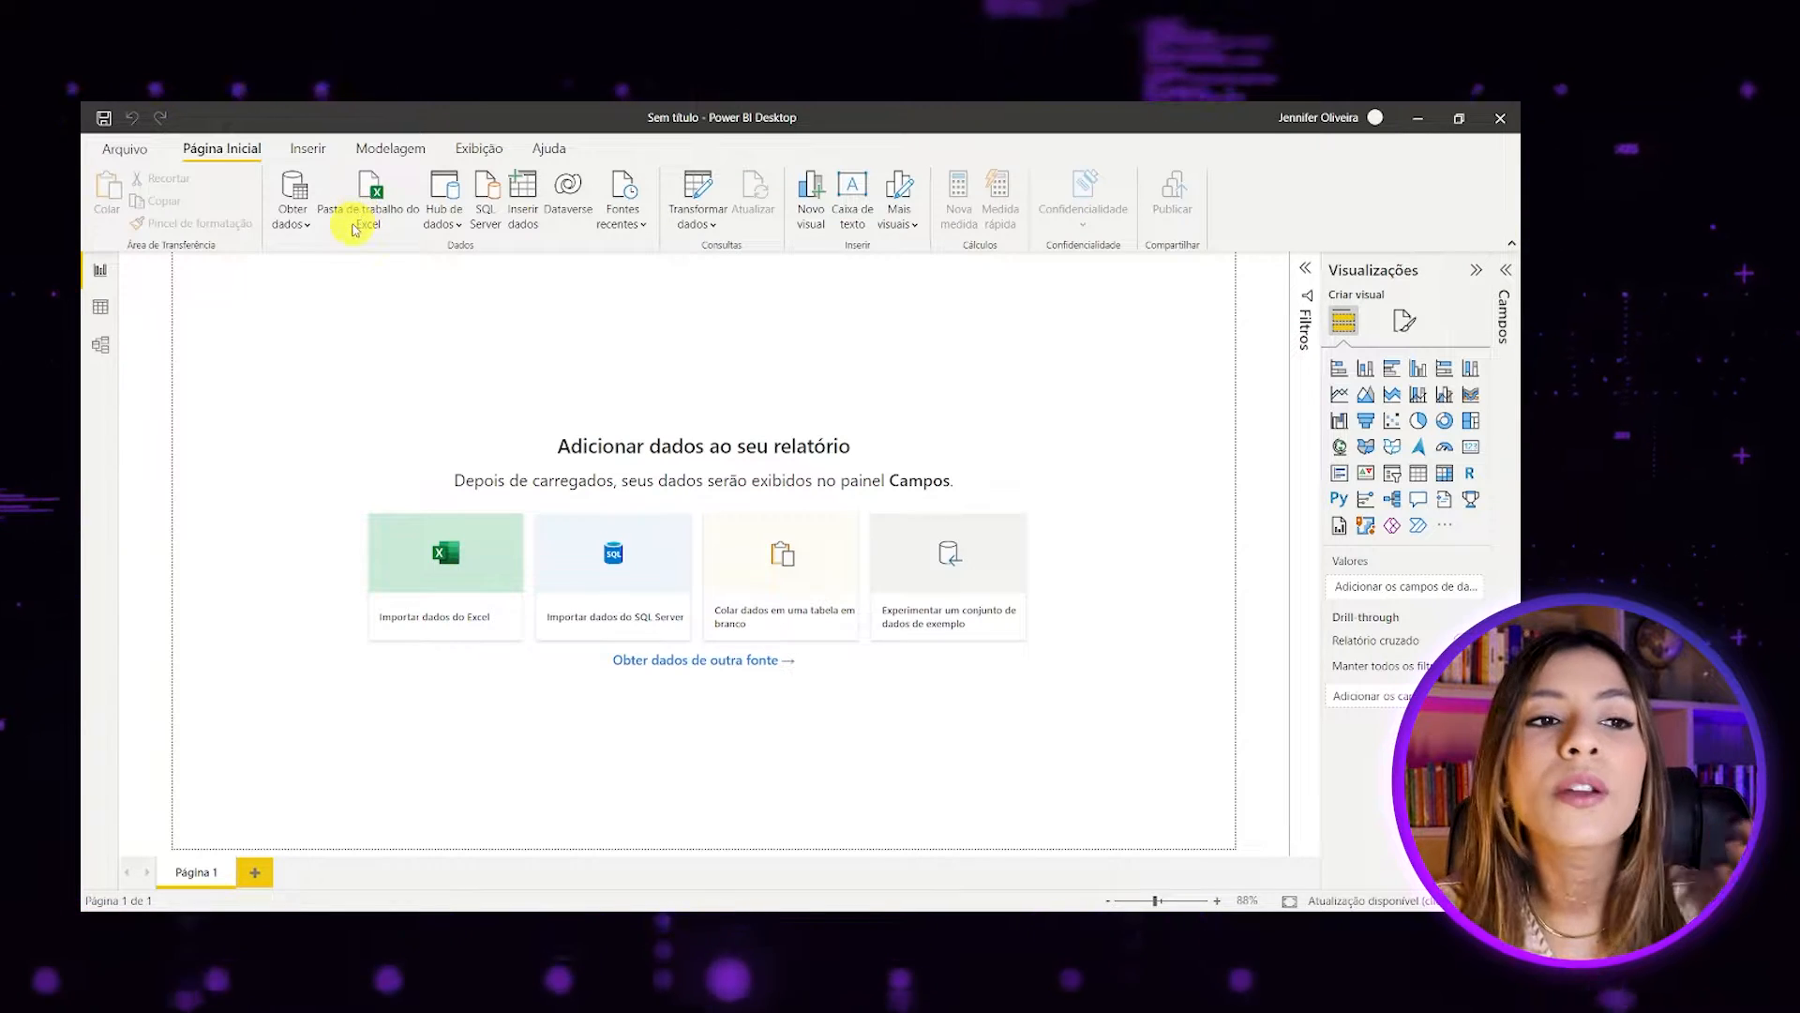
{"action": "left_click", "coordinate": [291, 197]}
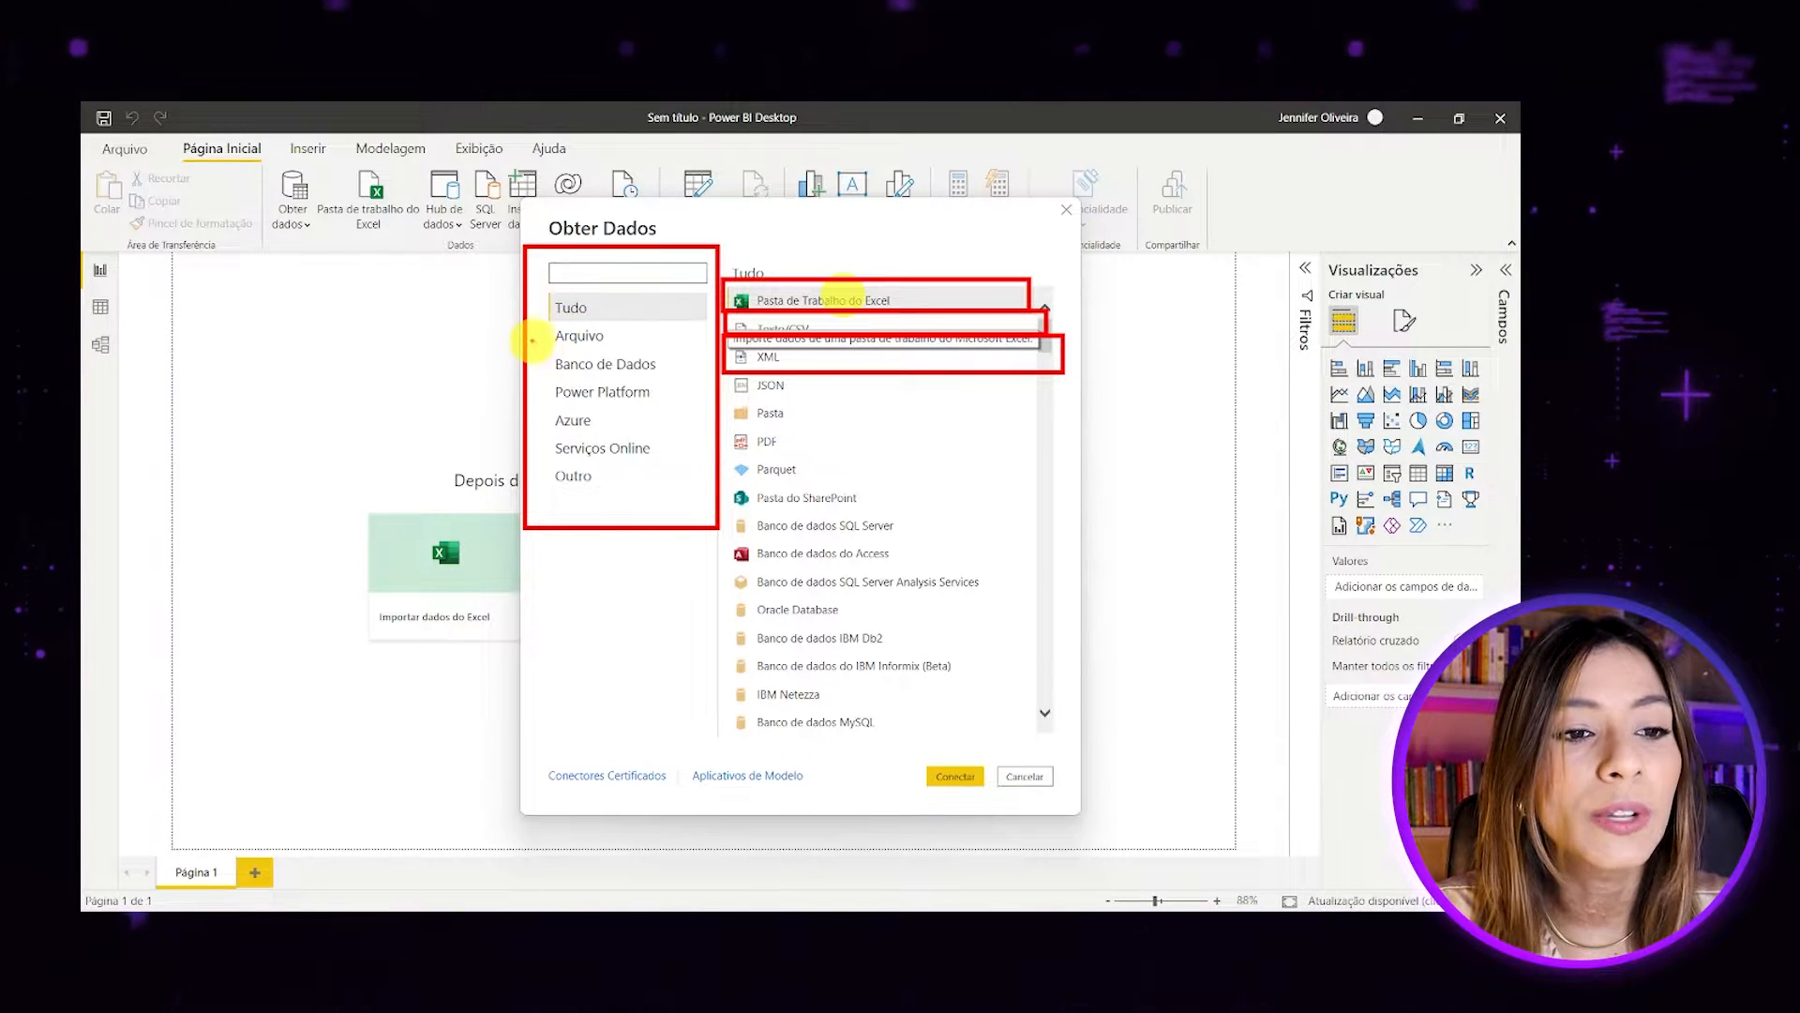
{"action": "left_click", "coordinate": [581, 364]}
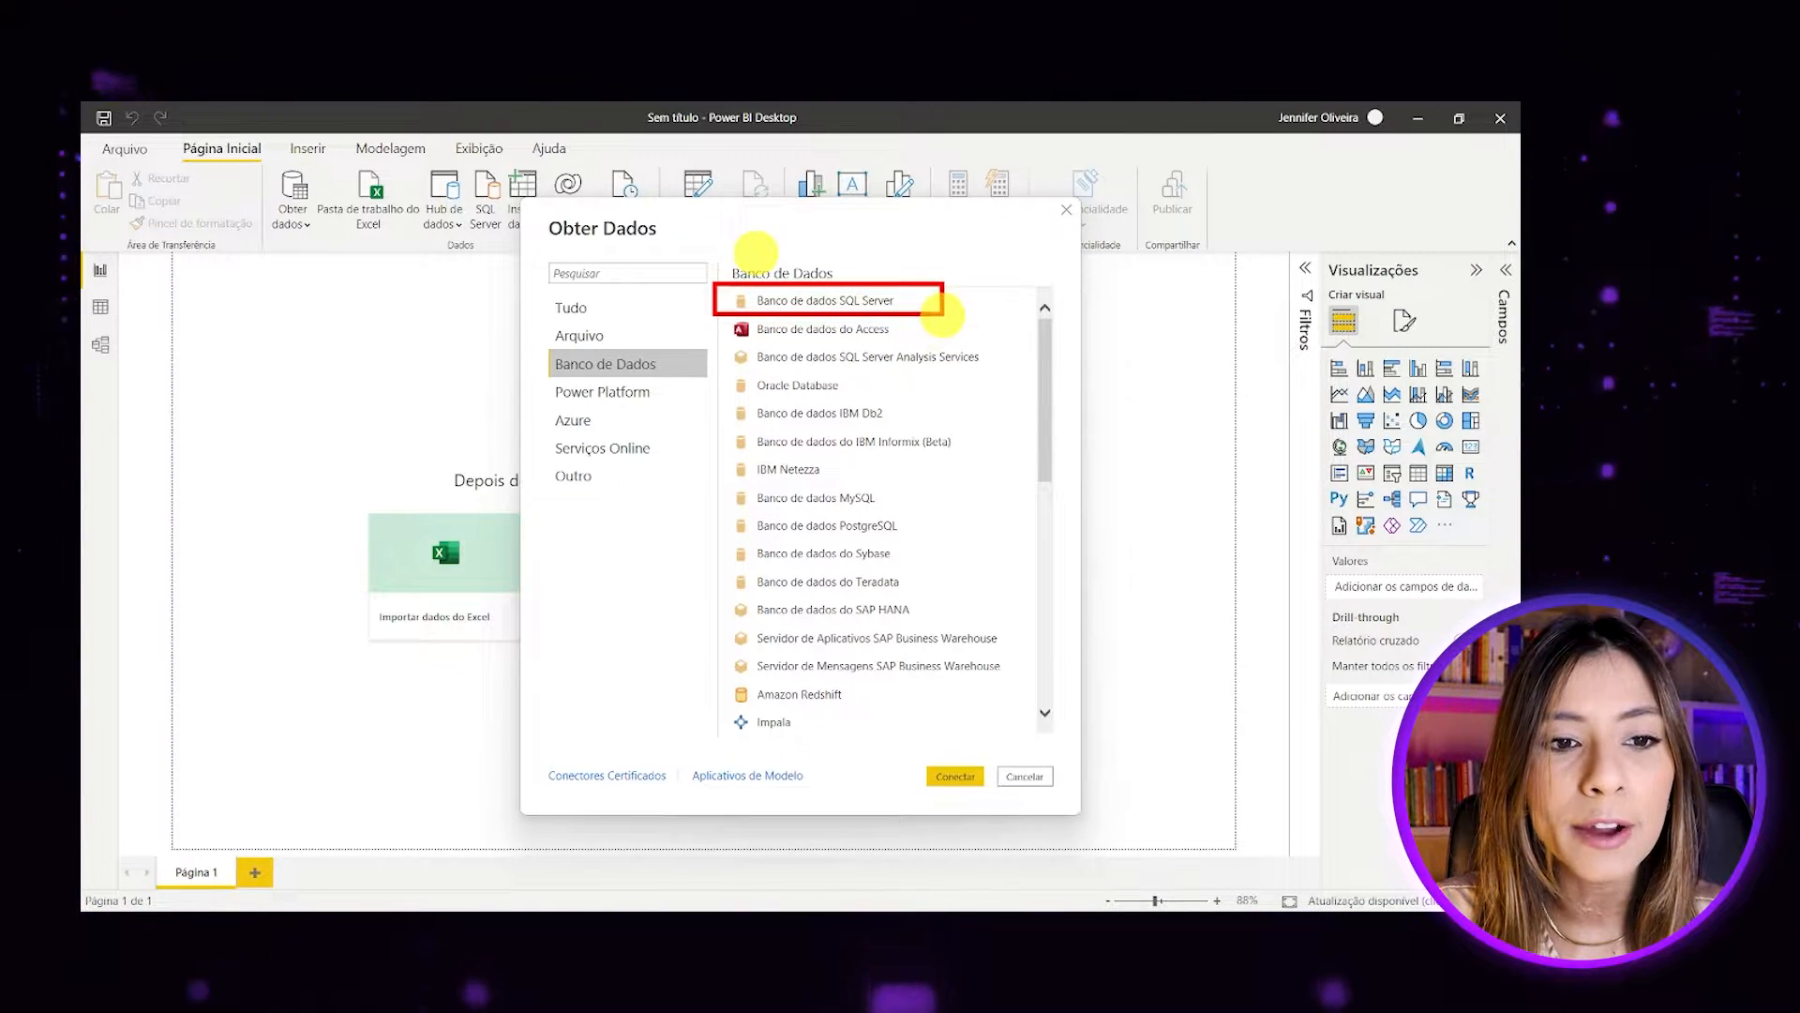
{"action": "left_click_drag", "start_coordinate": [832, 390], "coordinate": [866, 393]}
{"action": "left_click_drag", "start_coordinate": [730, 487], "coordinate": [898, 503]}
{"action": "left_click_drag", "start_coordinate": [728, 546], "coordinate": [865, 531]}
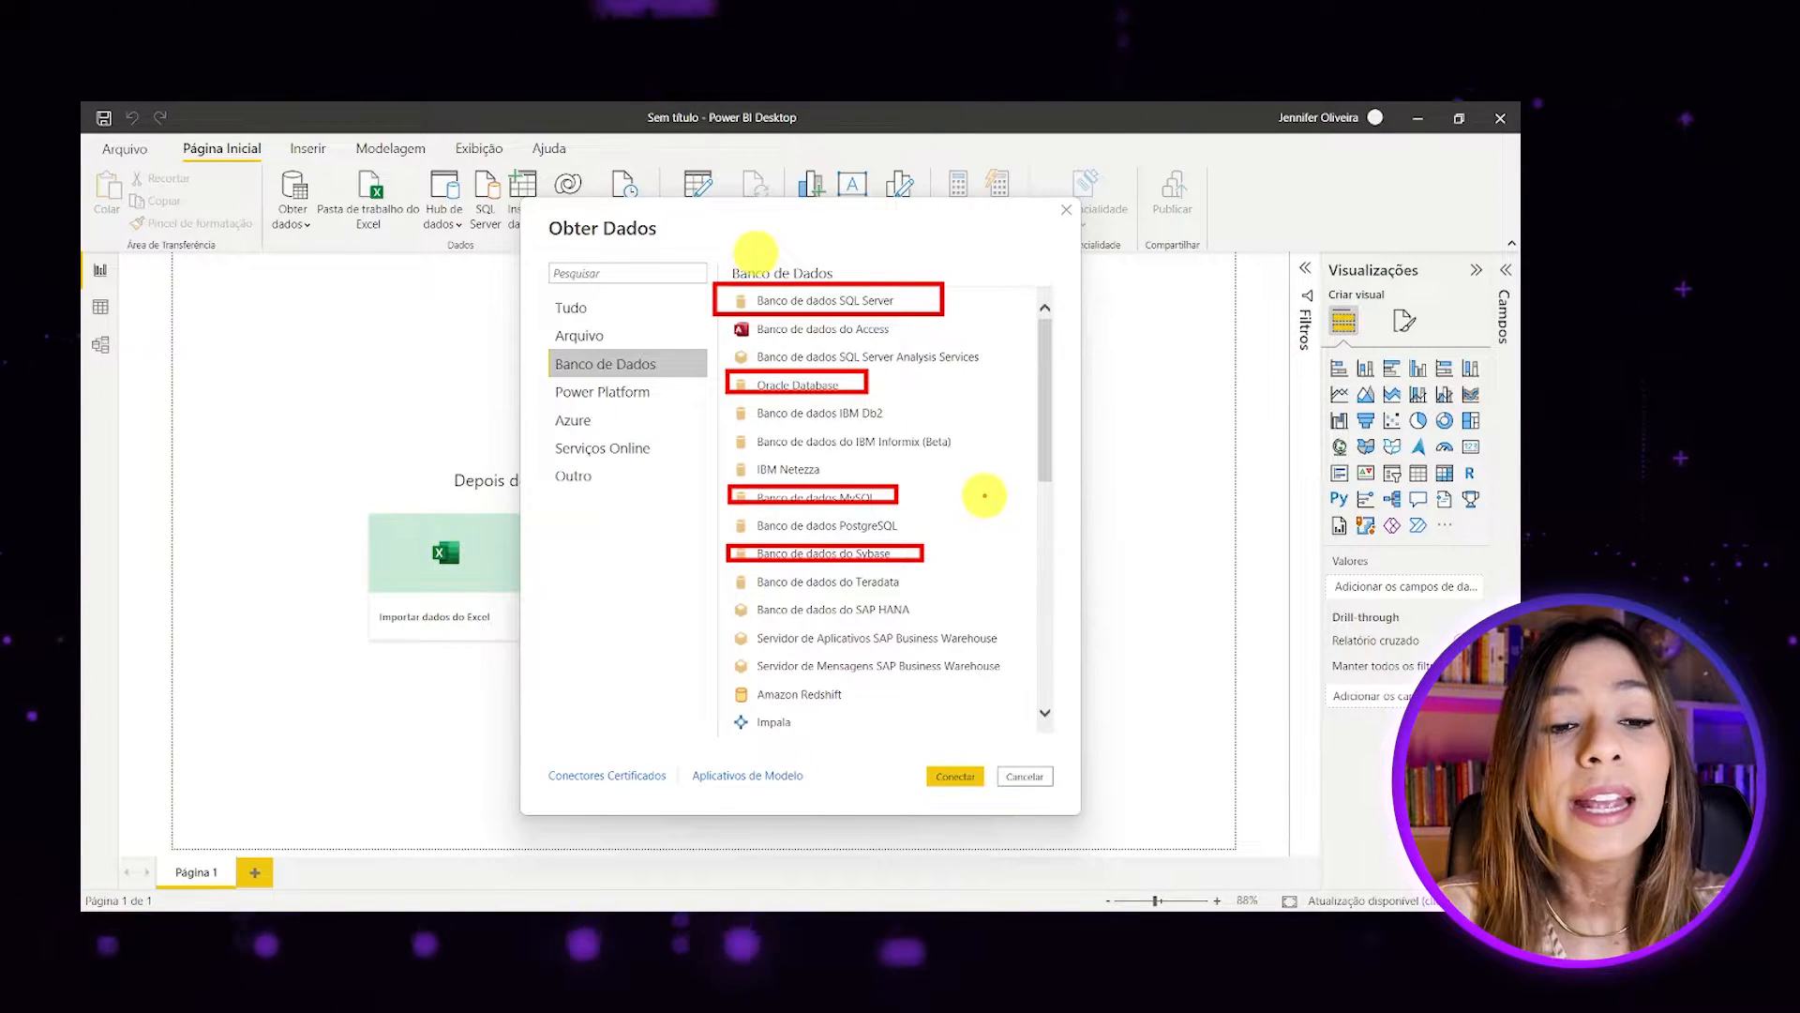
{"action": "key", "text": "Escape"}
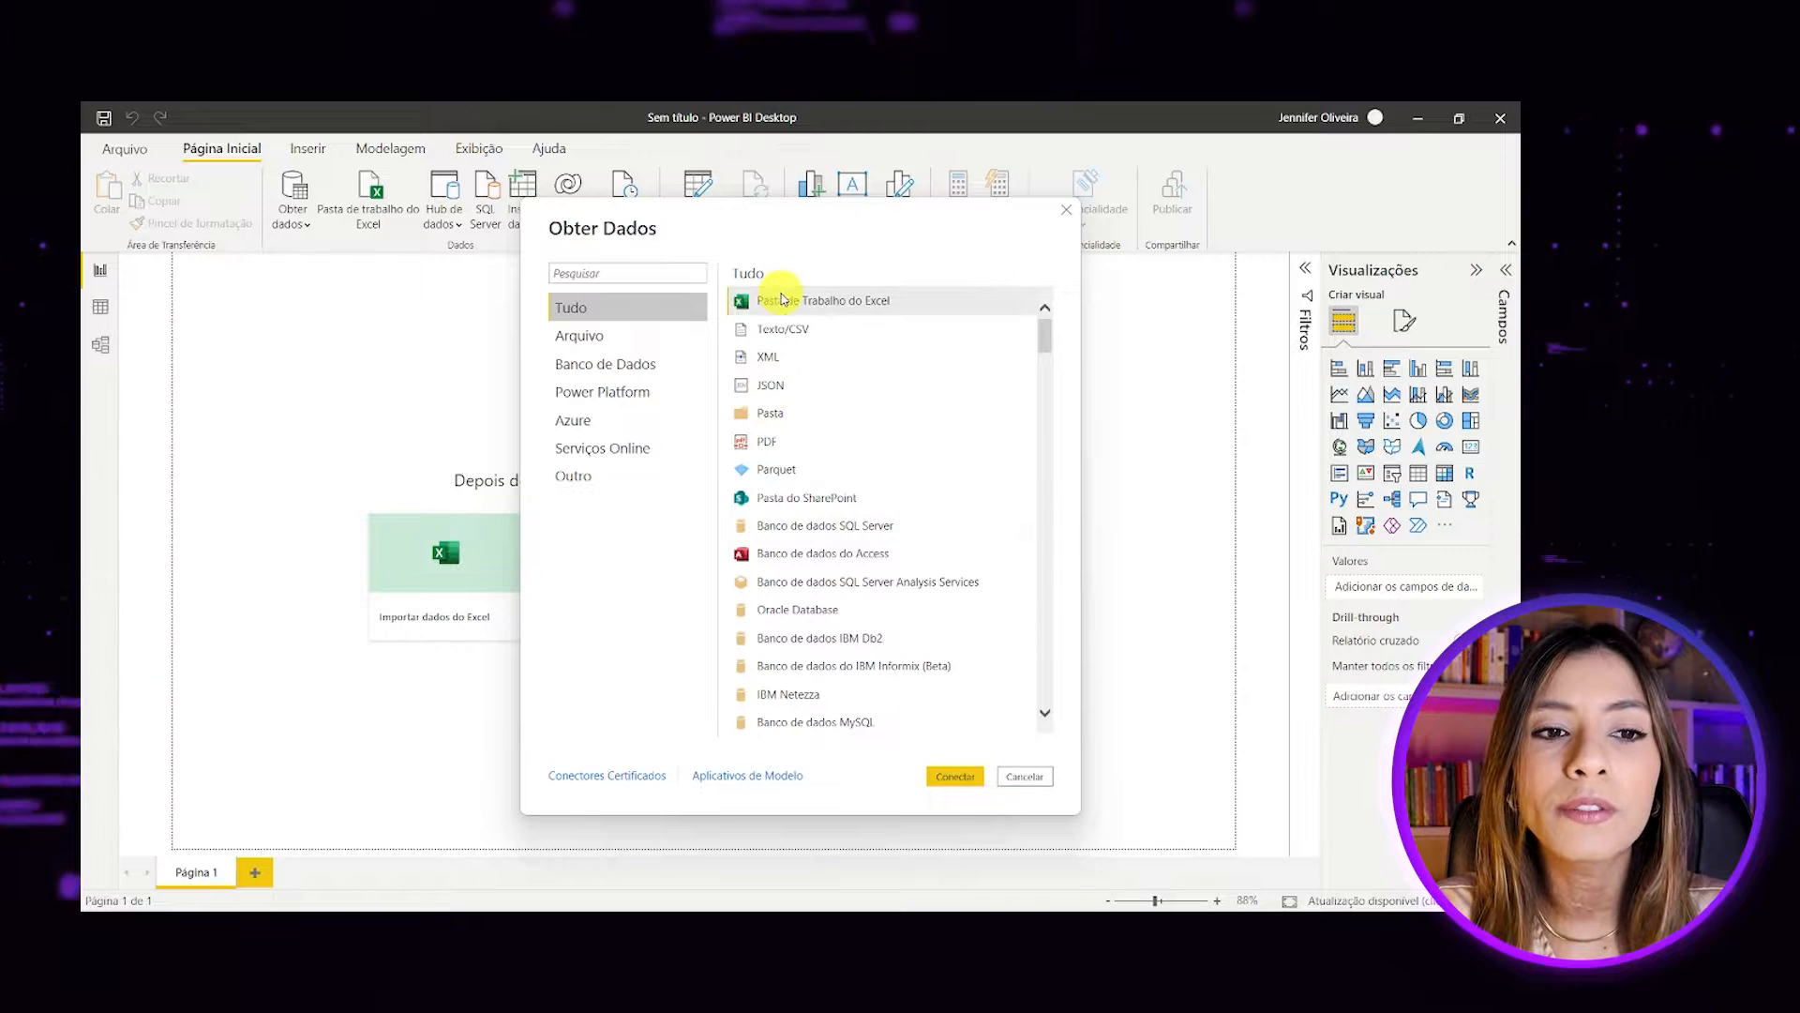
Connect to the Excel workbook Base de dados as the data source.
{"action": "left_click", "coordinate": [781, 300]}
{"action": "left_click", "coordinate": [955, 776]}
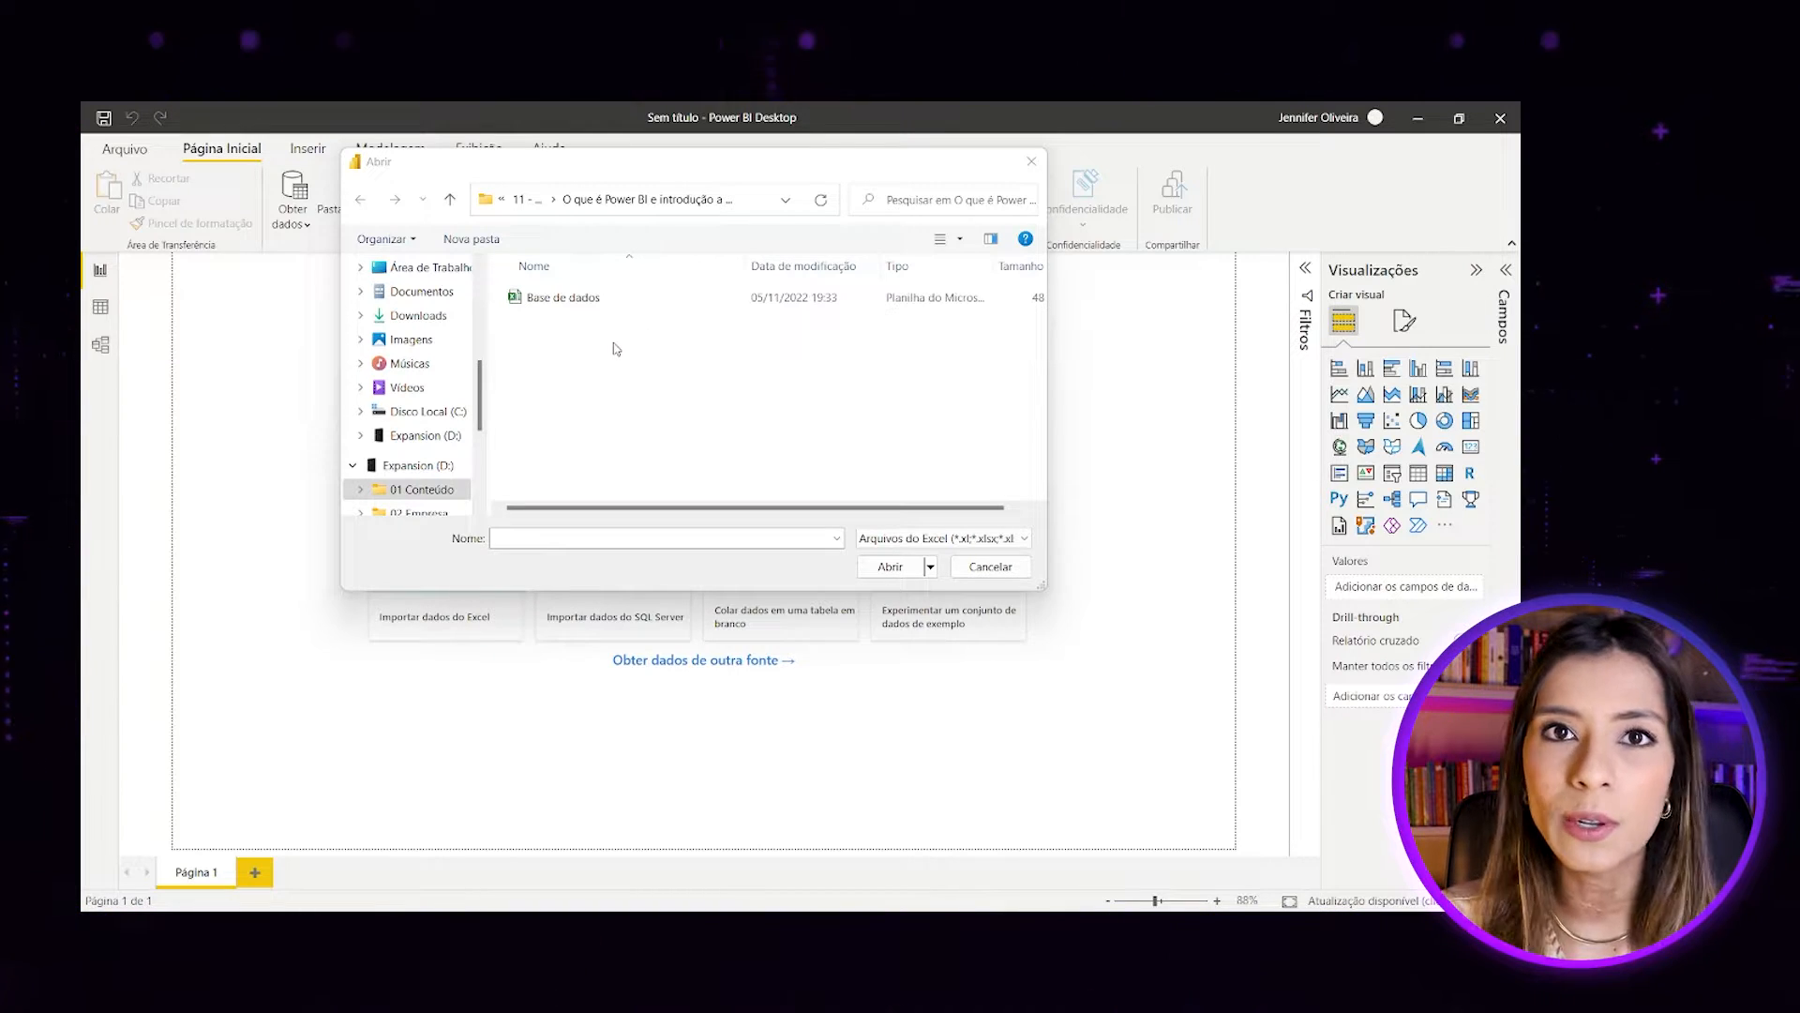
{"action": "left_click", "coordinate": [619, 298]}
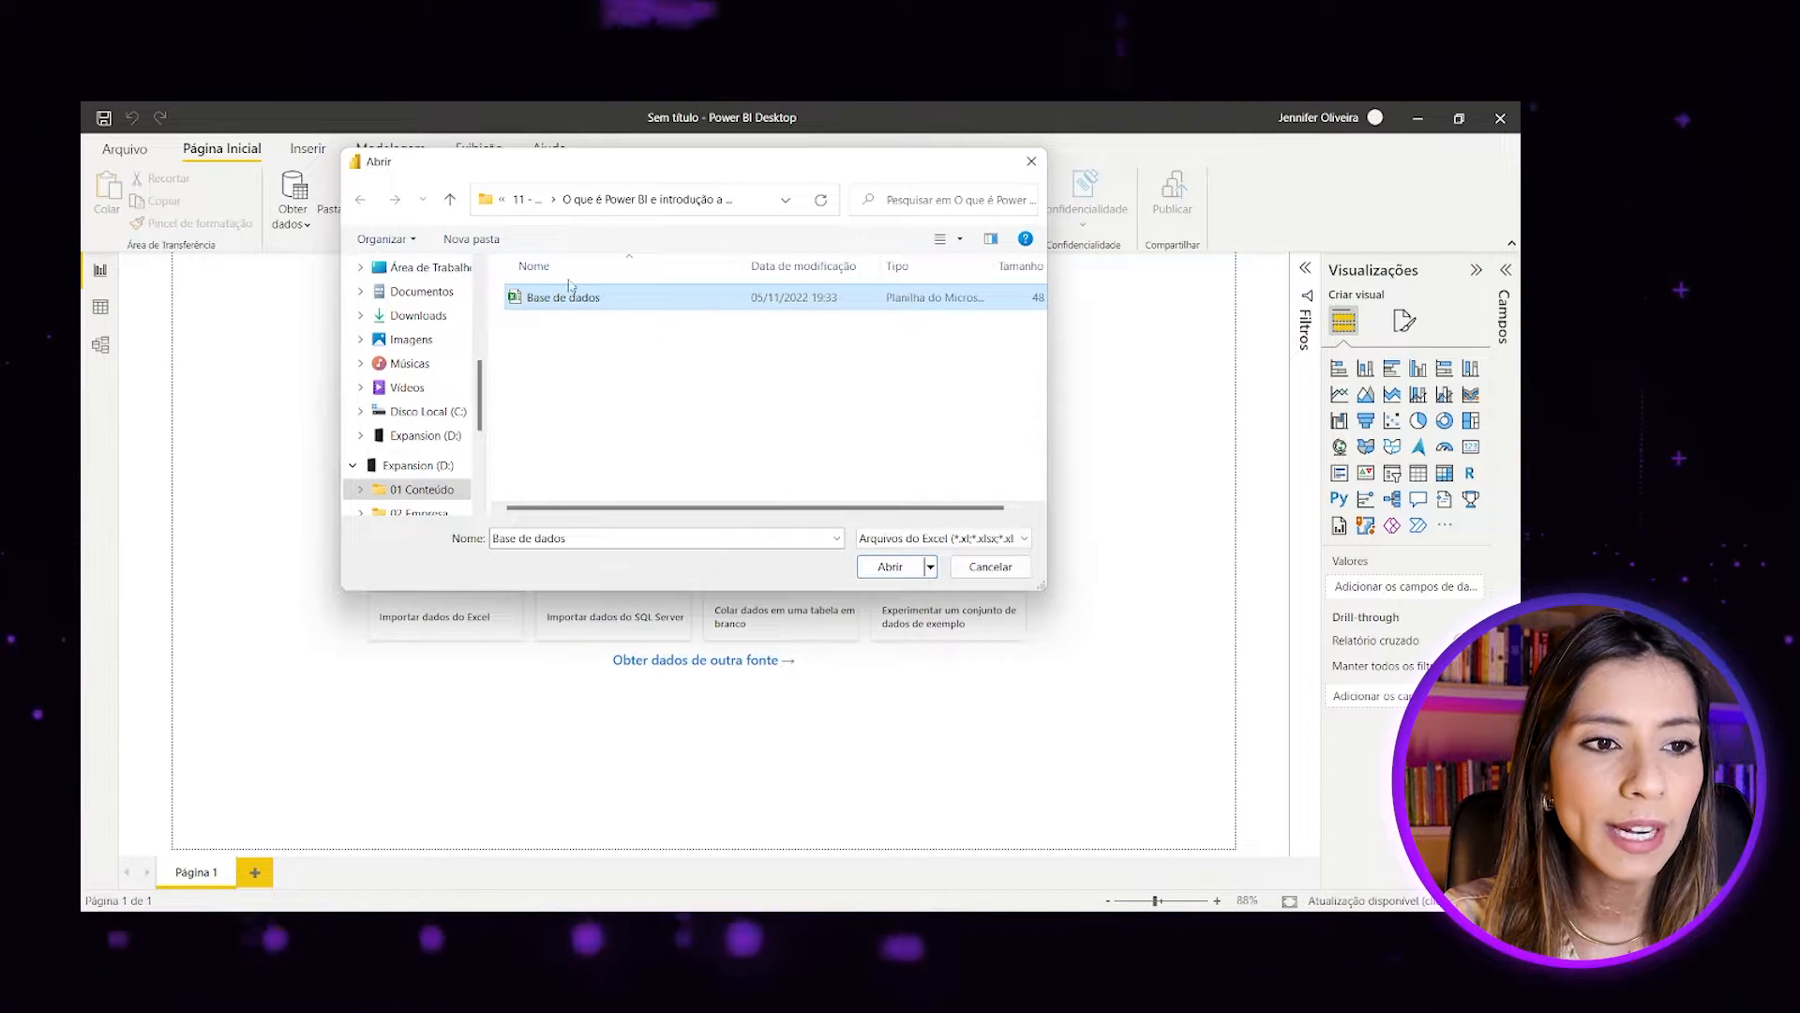
{"action": "left_click", "coordinate": [900, 567]}
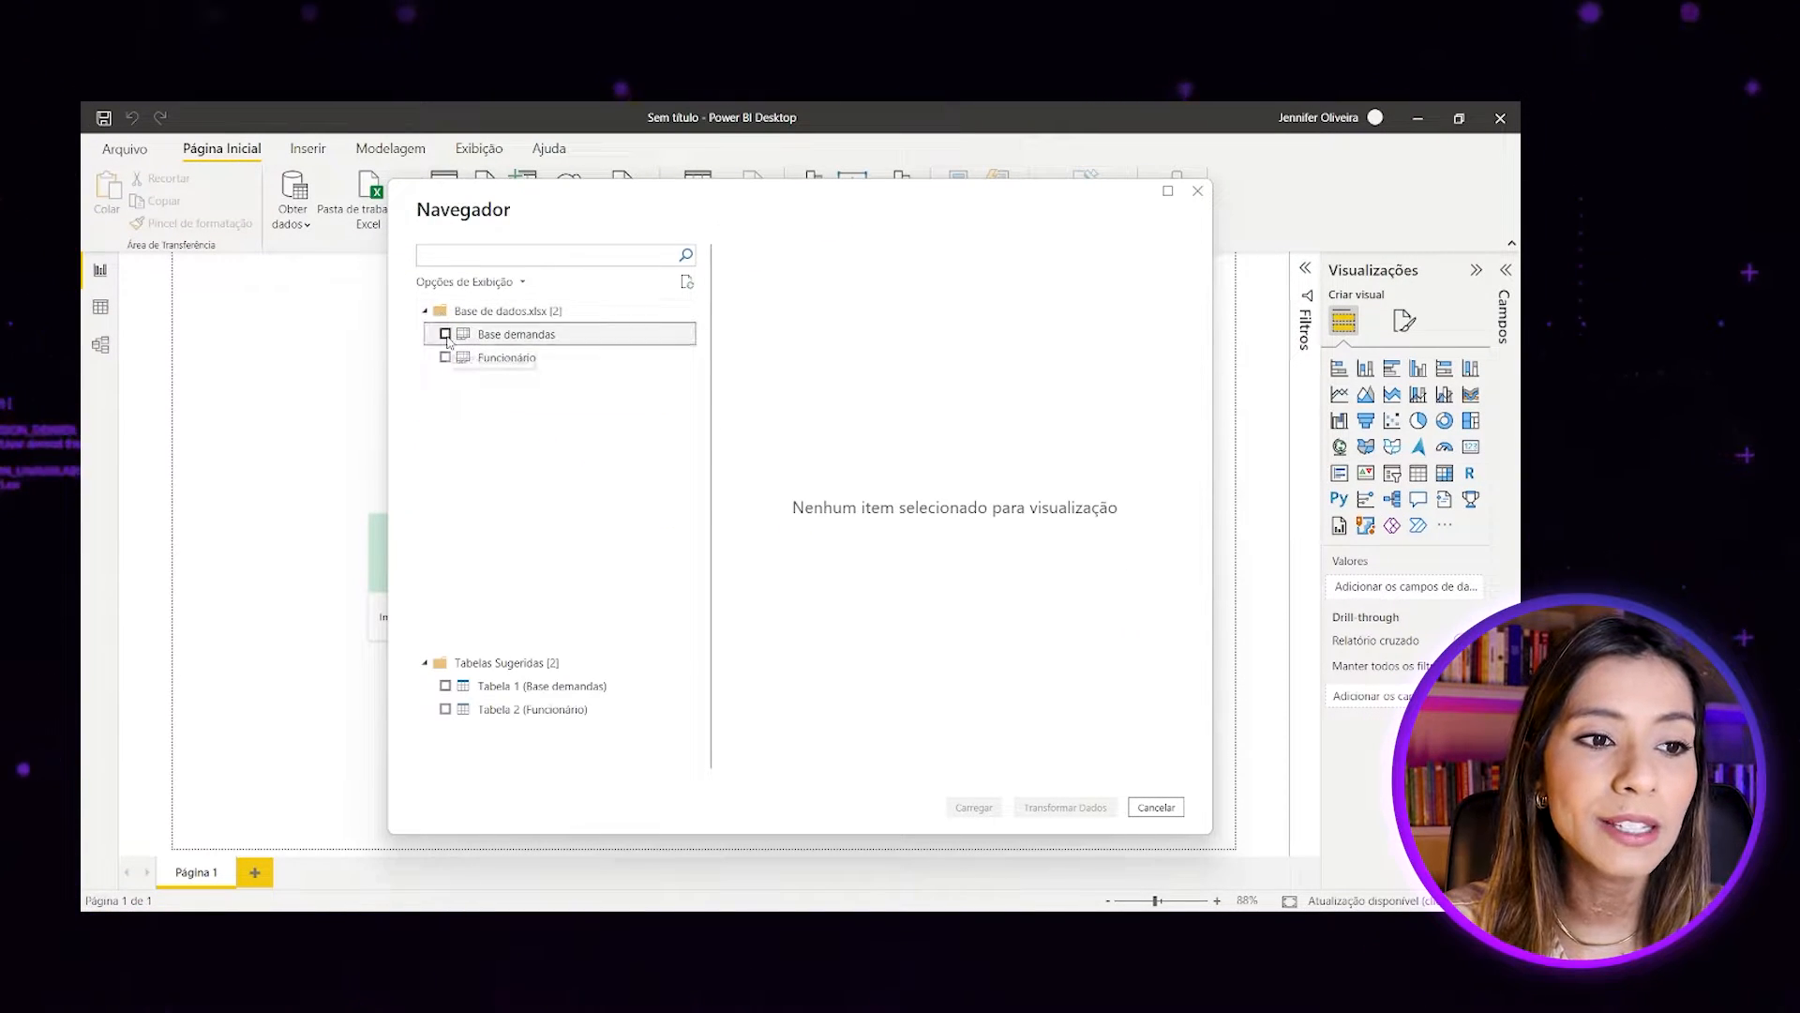
Choose the Base demandas and Funcionário sheets and open them for transformation in Power Query.
{"action": "left_click", "coordinate": [445, 334]}
{"action": "left_click", "coordinate": [446, 357]}
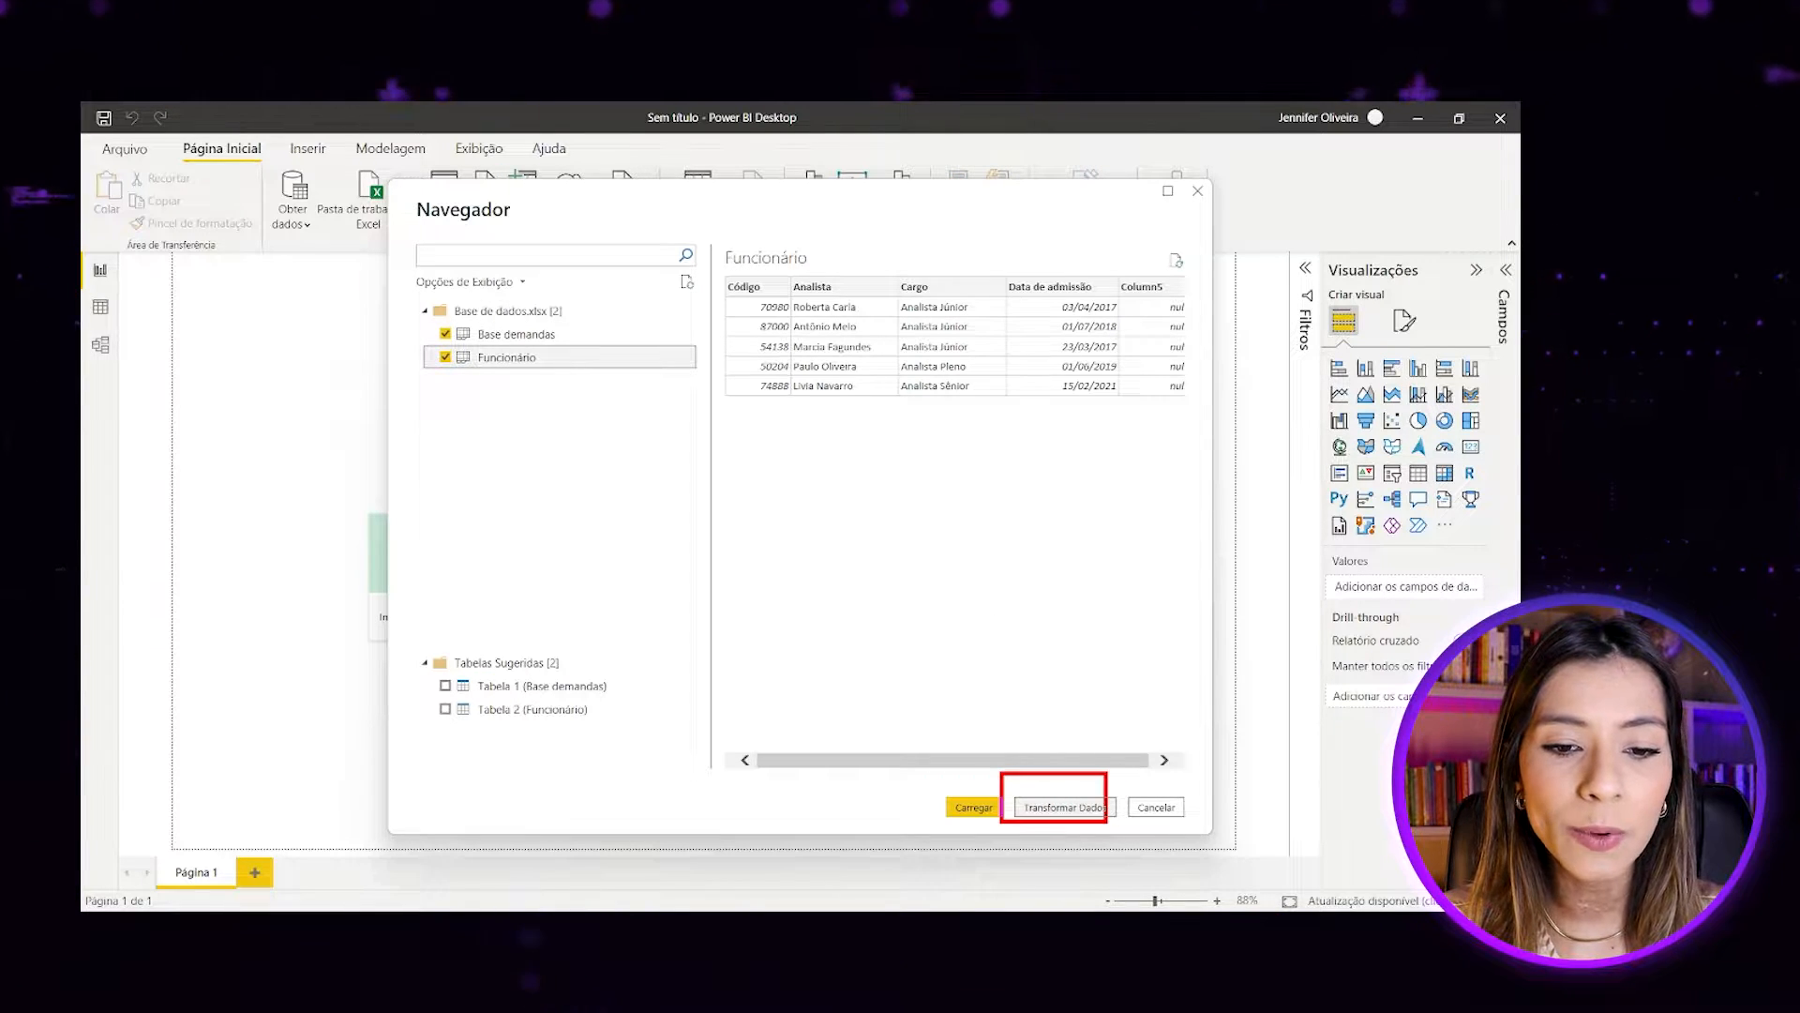
{"action": "left_click", "coordinate": [1067, 807]}
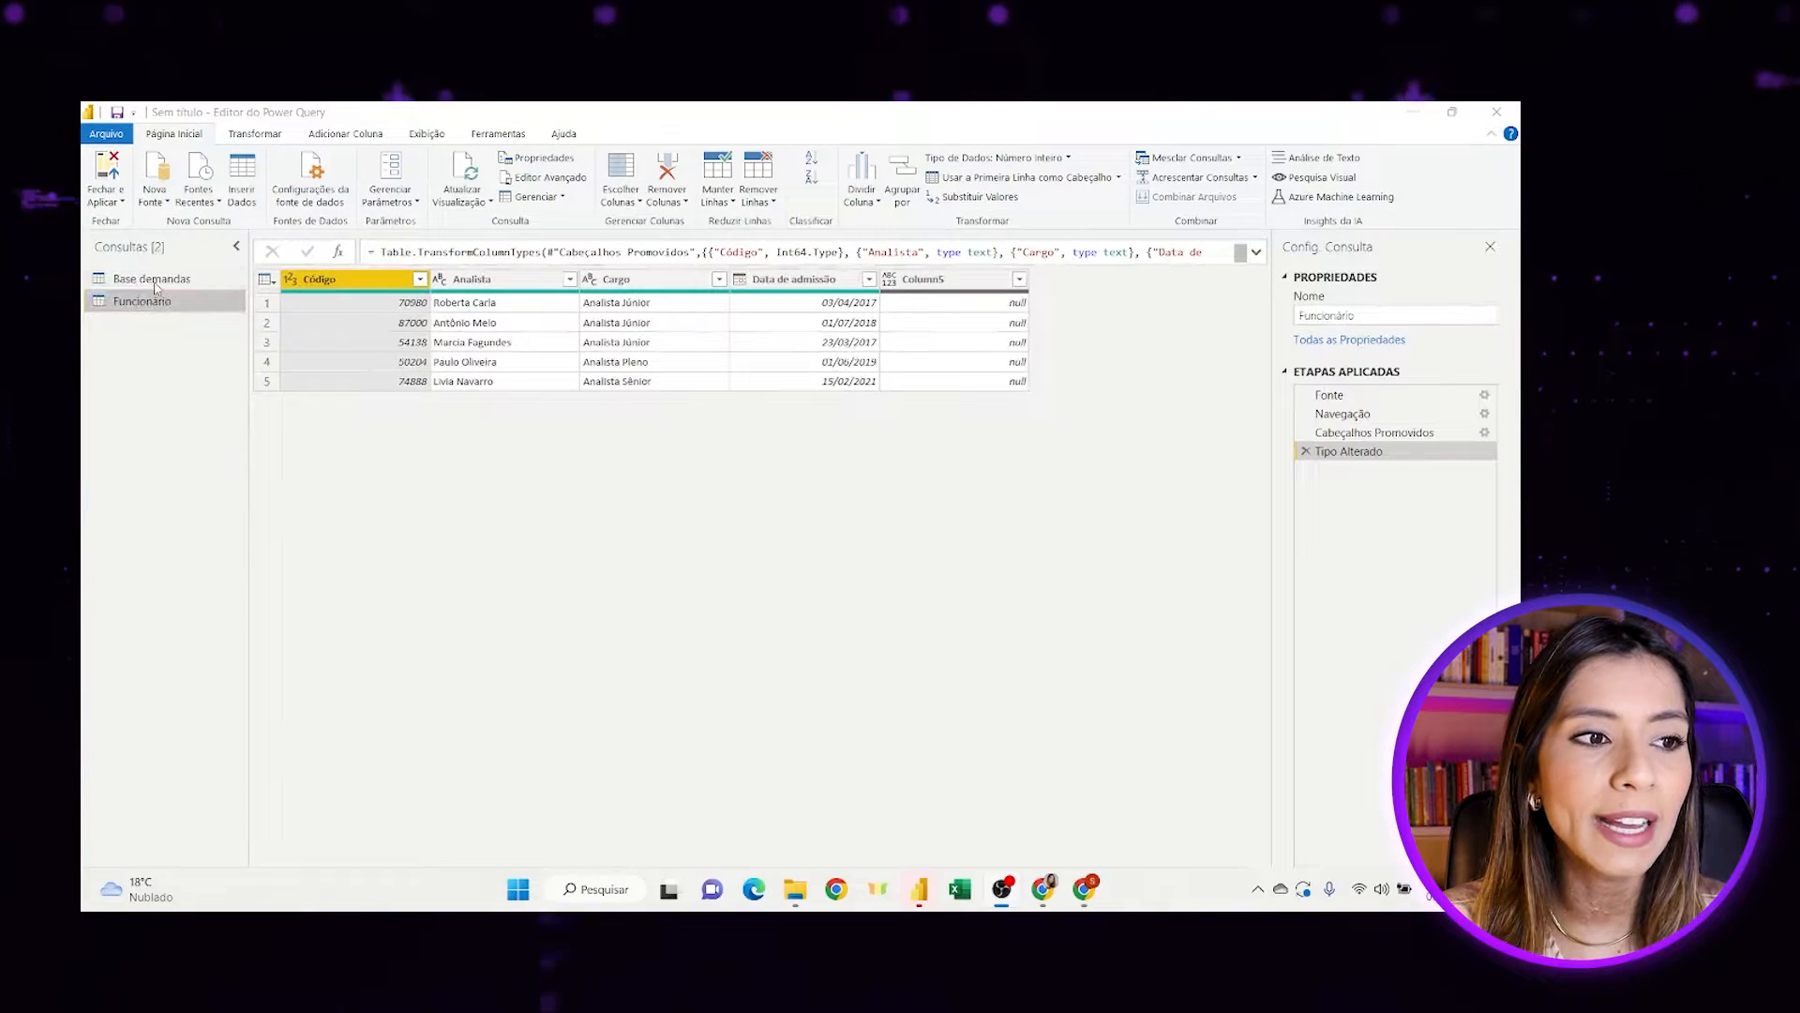
Preview the Base demandas and Funcionário queries, and review the available commands for transforming, adding columns and changing the view.
{"action": "left_click", "coordinate": [240, 189]}
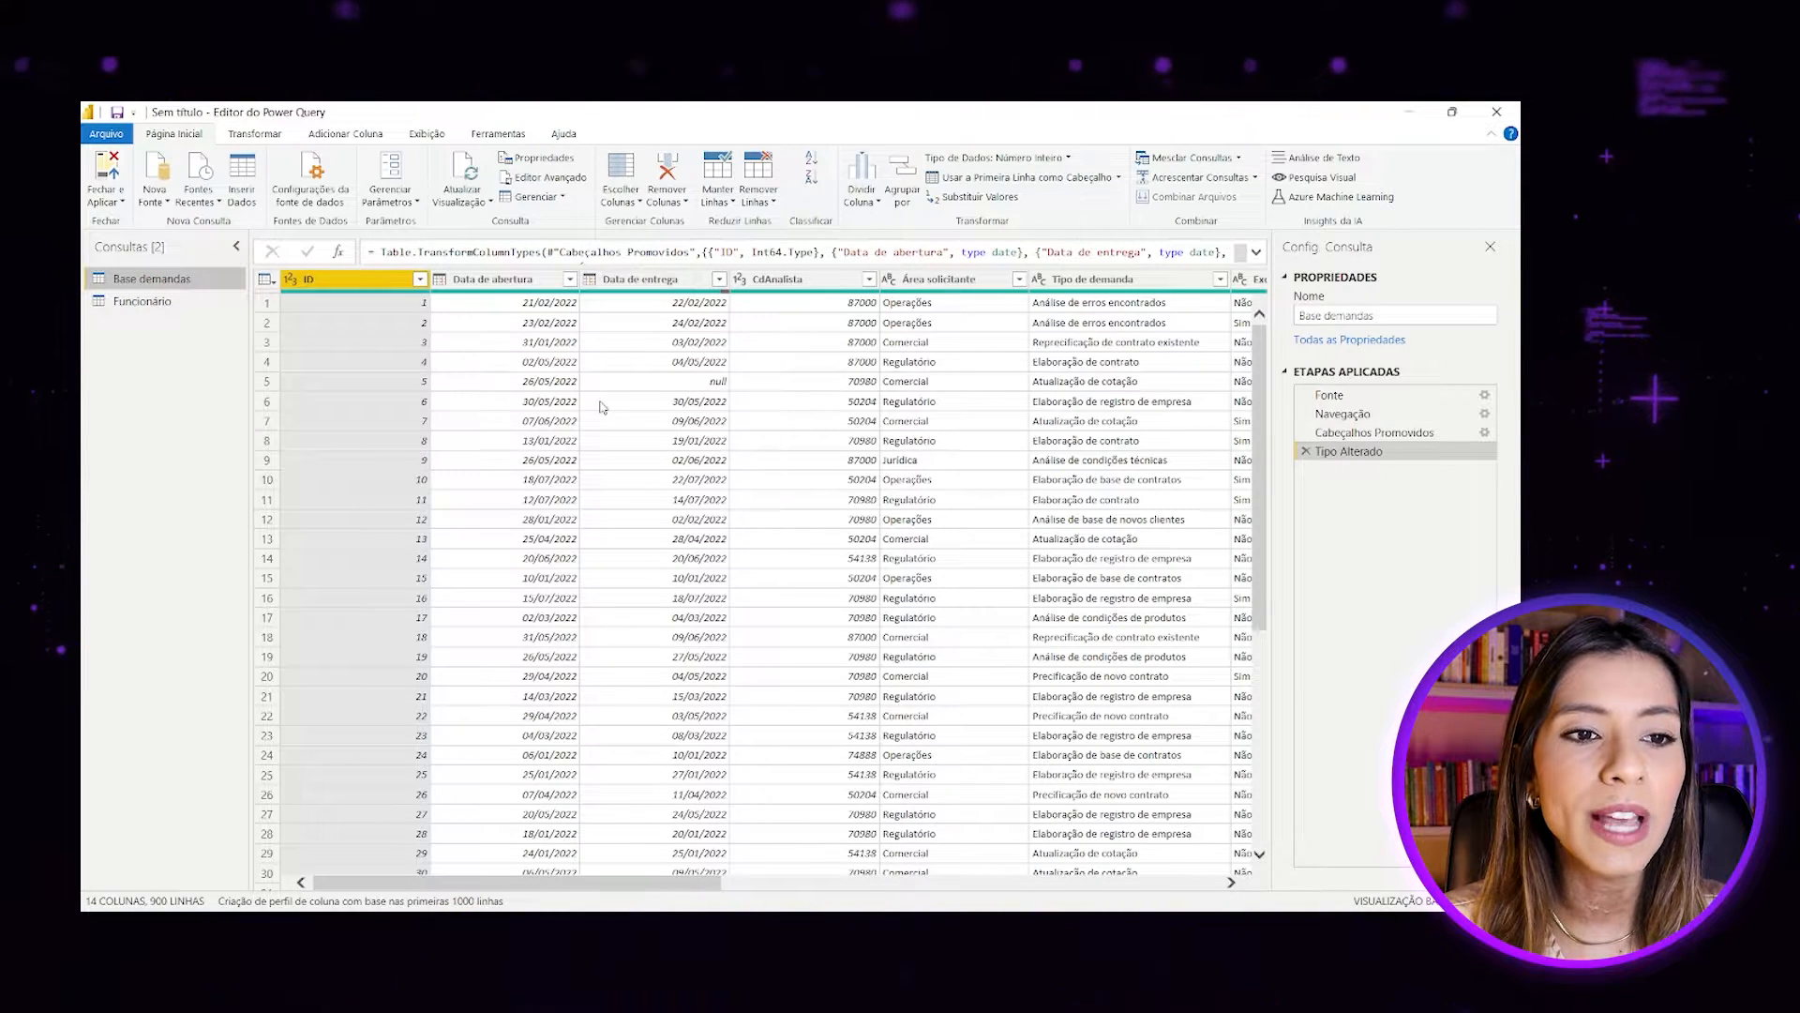
{"action": "left_click", "coordinate": [142, 301]}
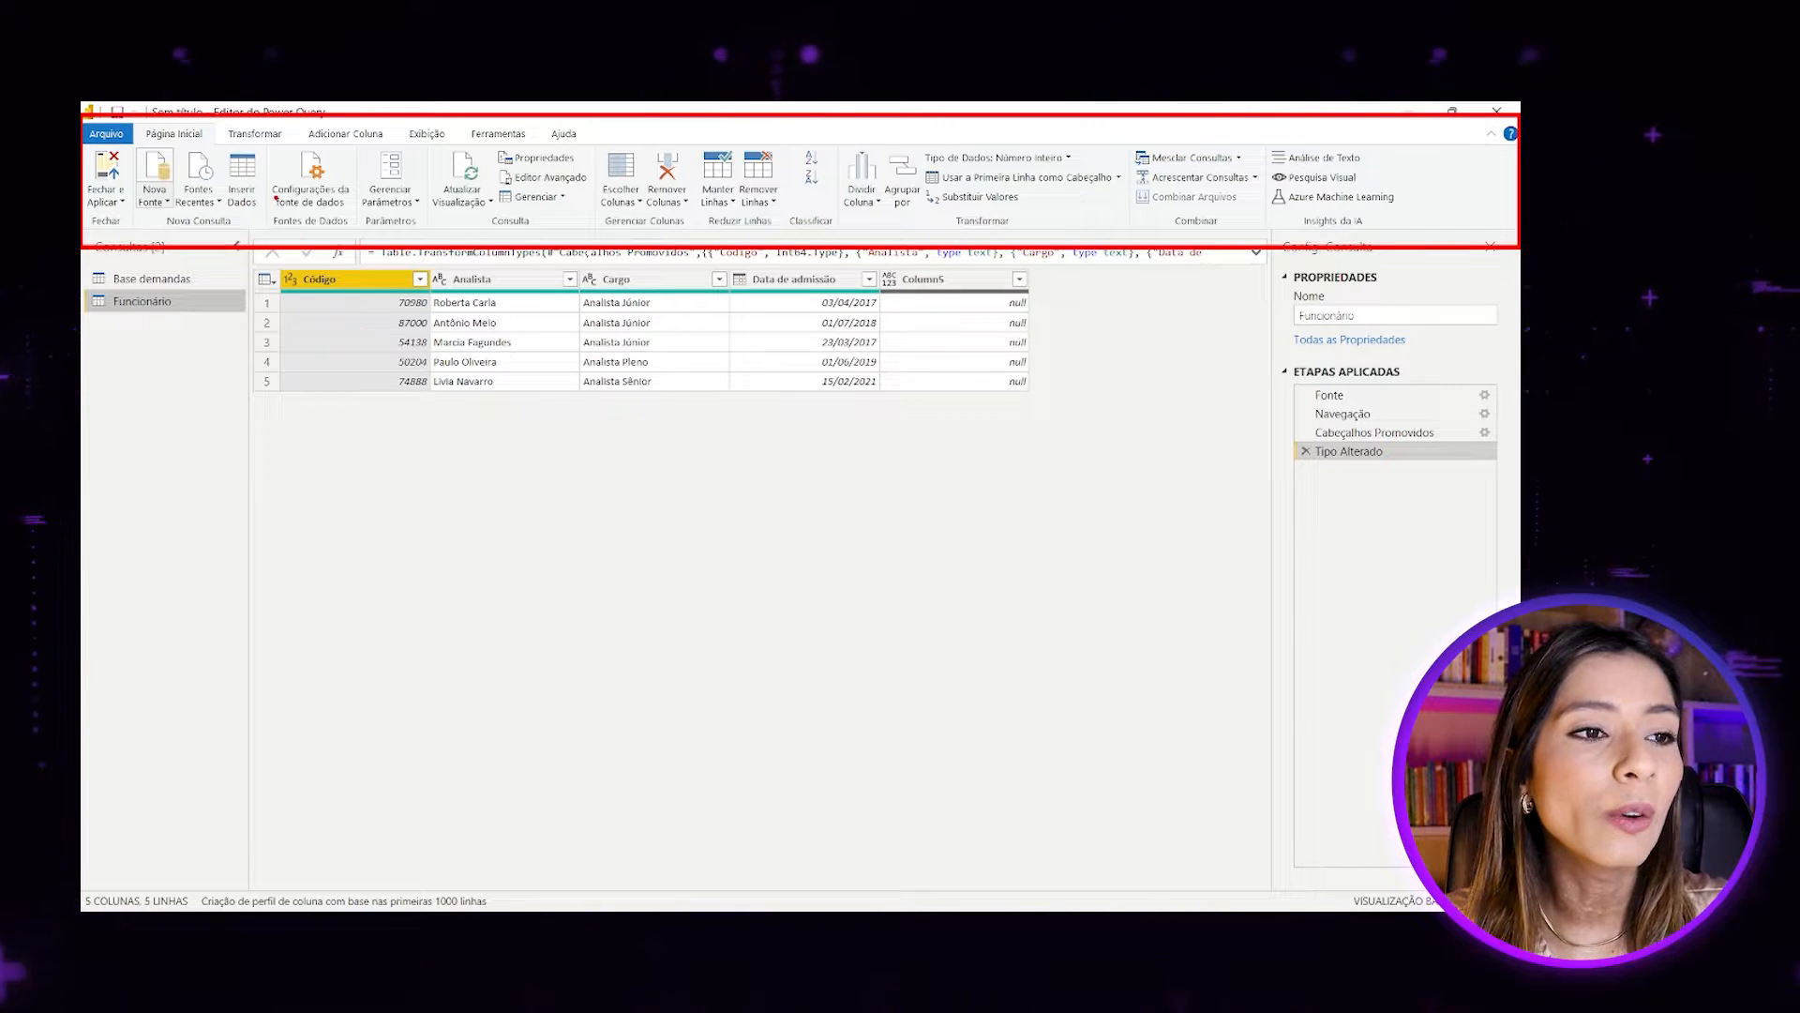
{"action": "left_click", "coordinate": [253, 134]}
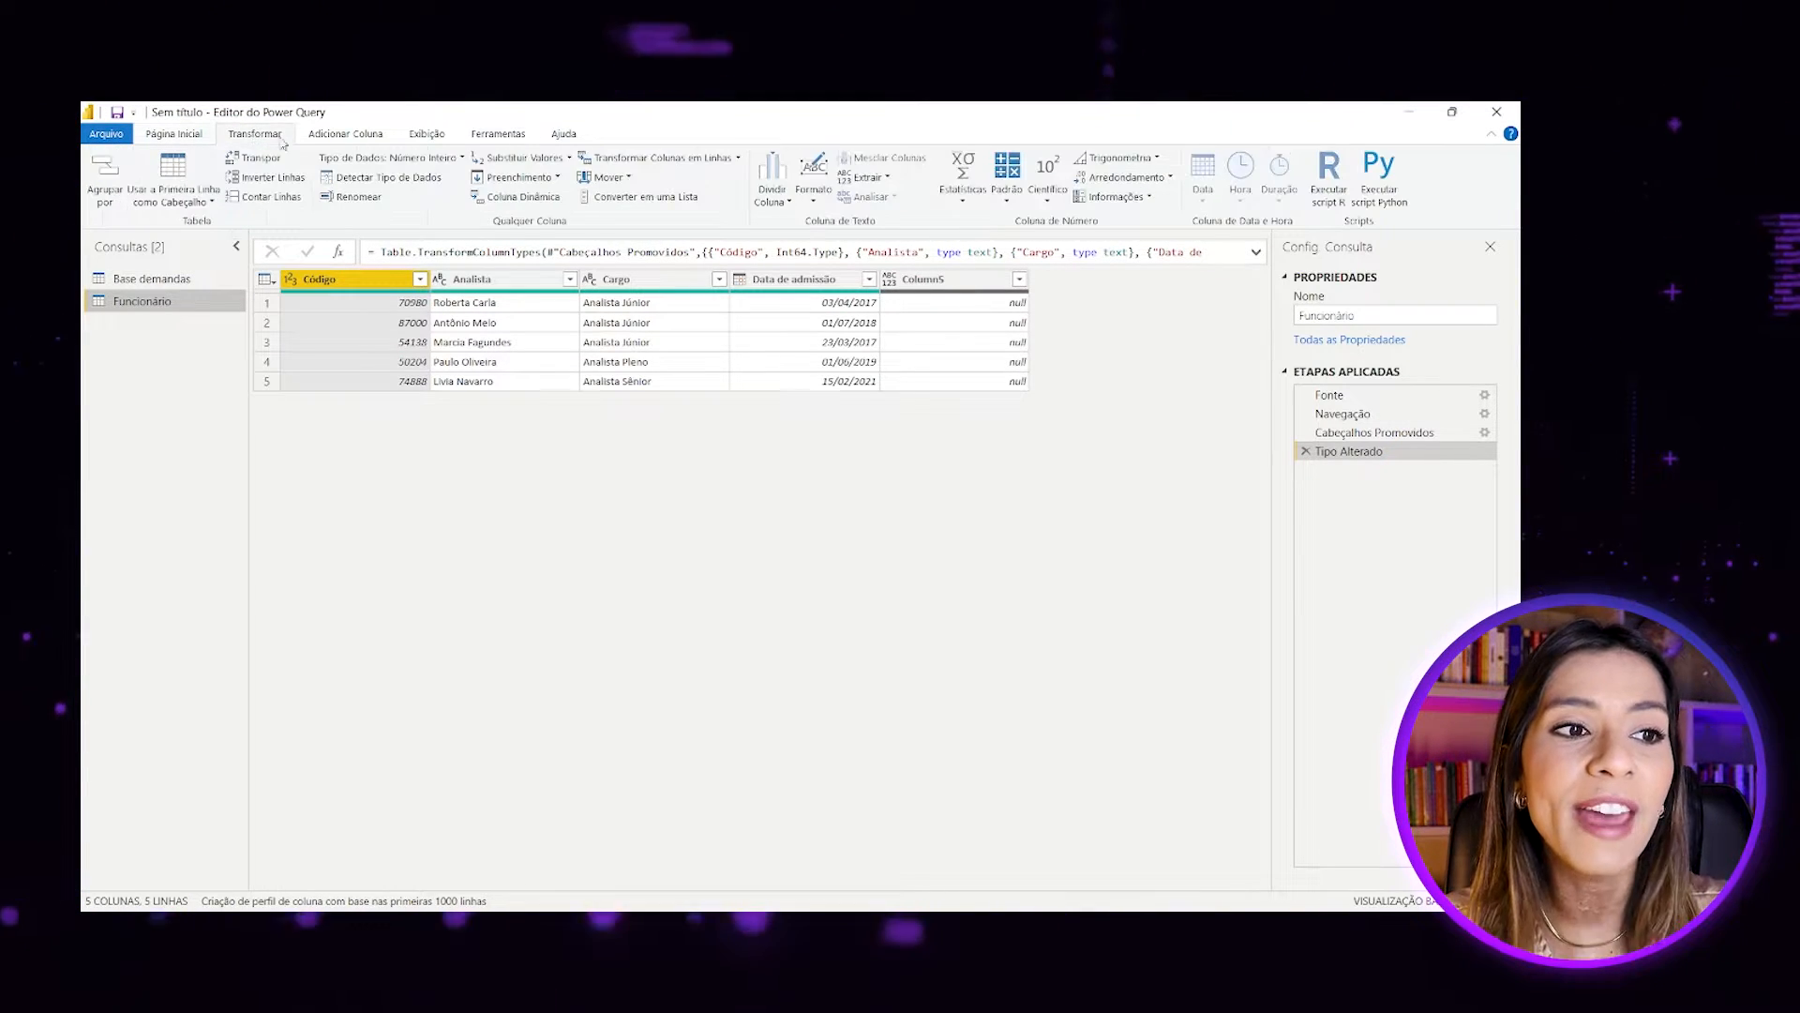
{"action": "left_click", "coordinate": [375, 134]}
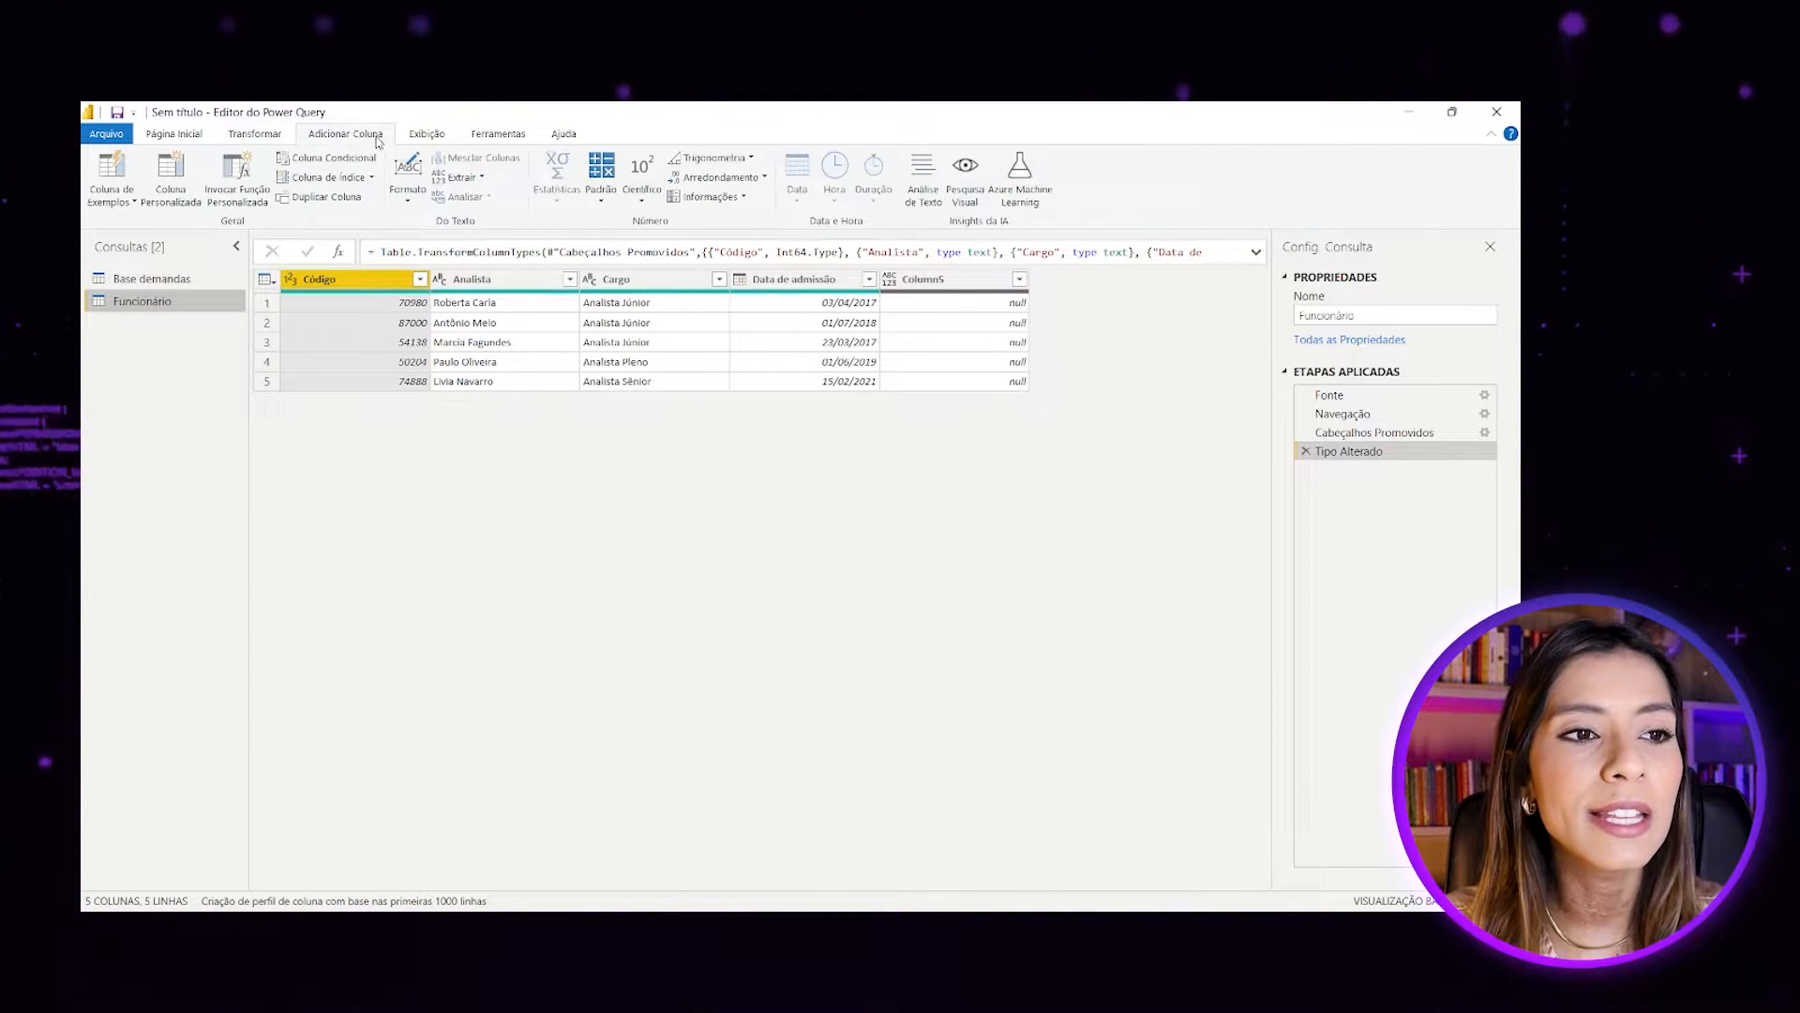
{"action": "left_click", "coordinate": [429, 136]}
{"action": "left_click", "coordinate": [338, 136]}
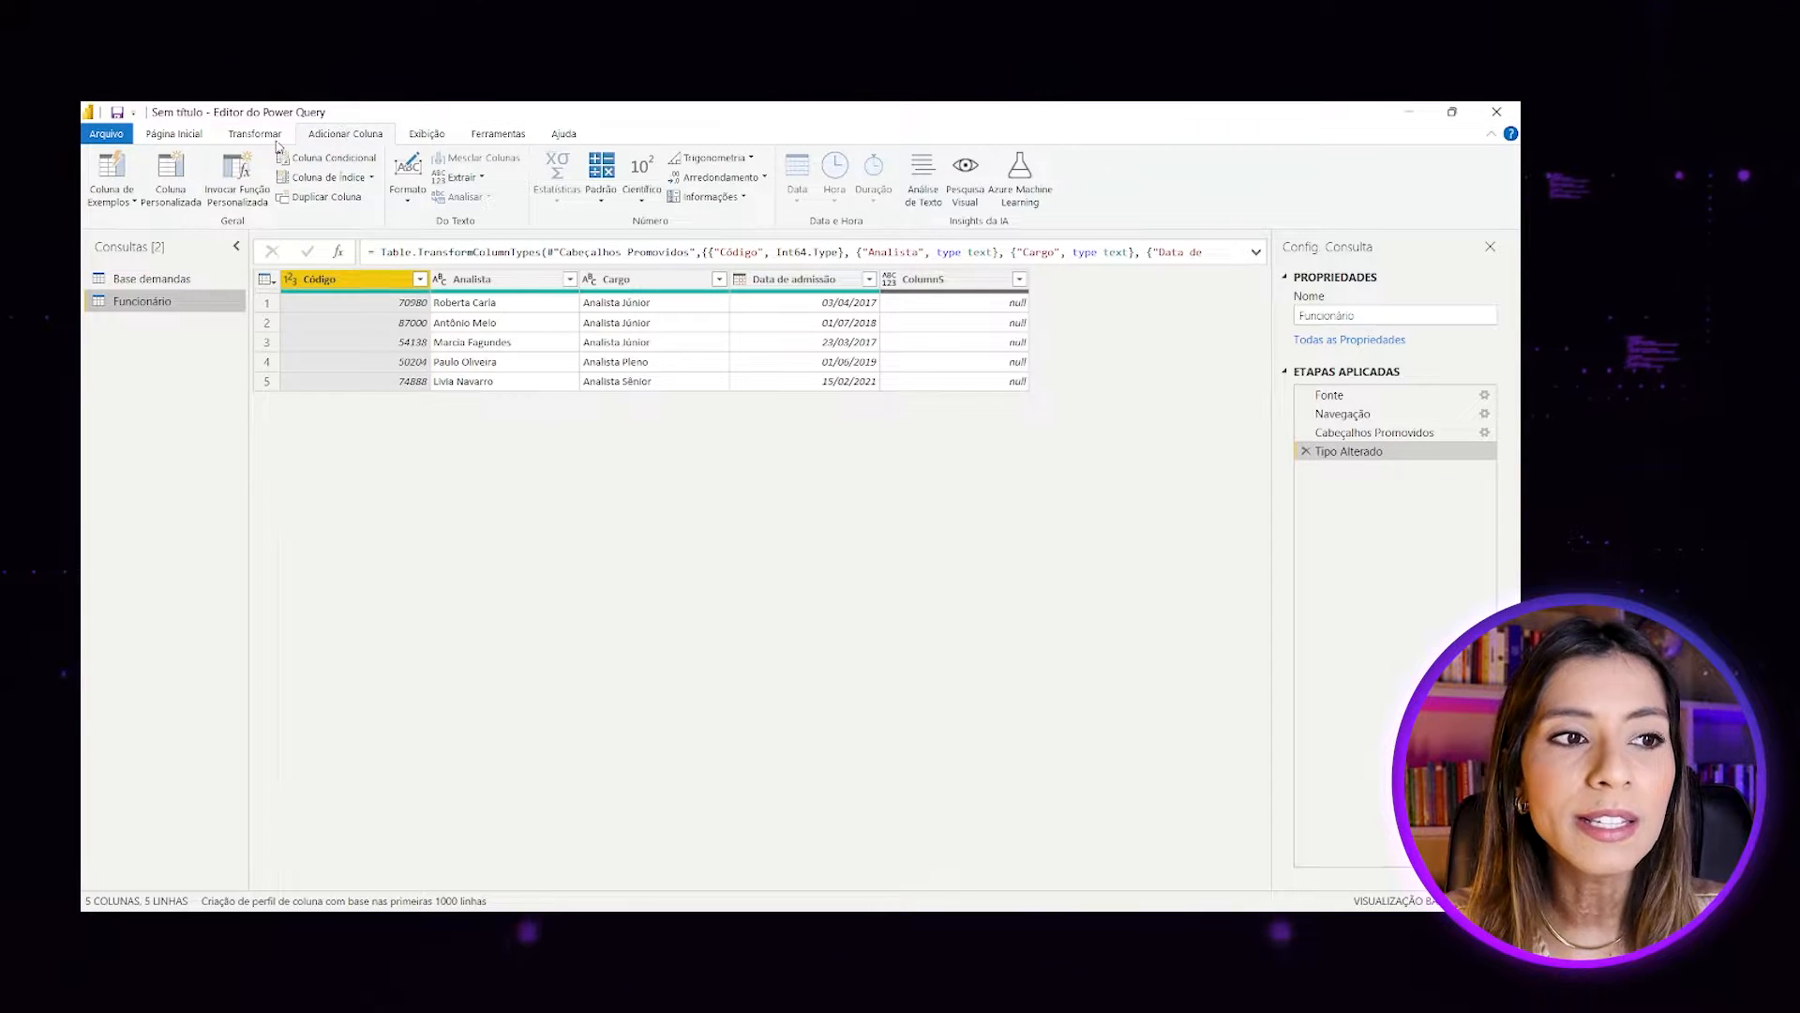
{"action": "left_click", "coordinate": [255, 134]}
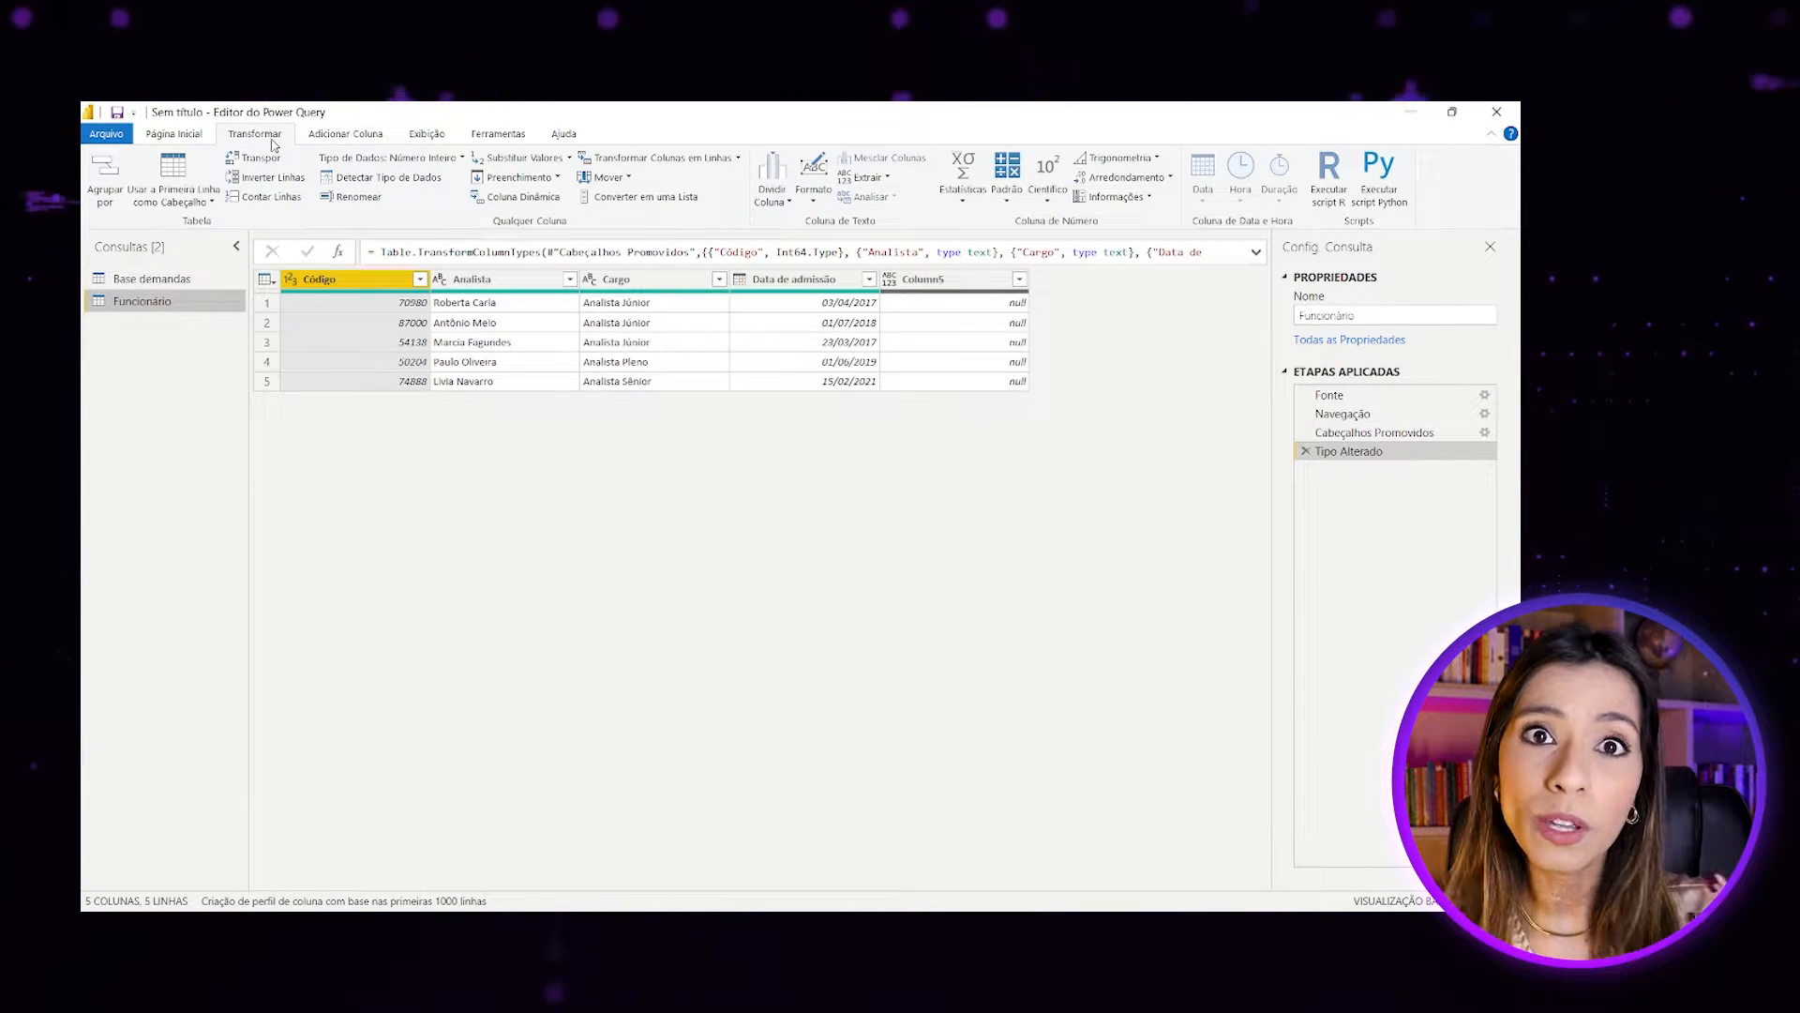
{"action": "left_click", "coordinate": [187, 137]}
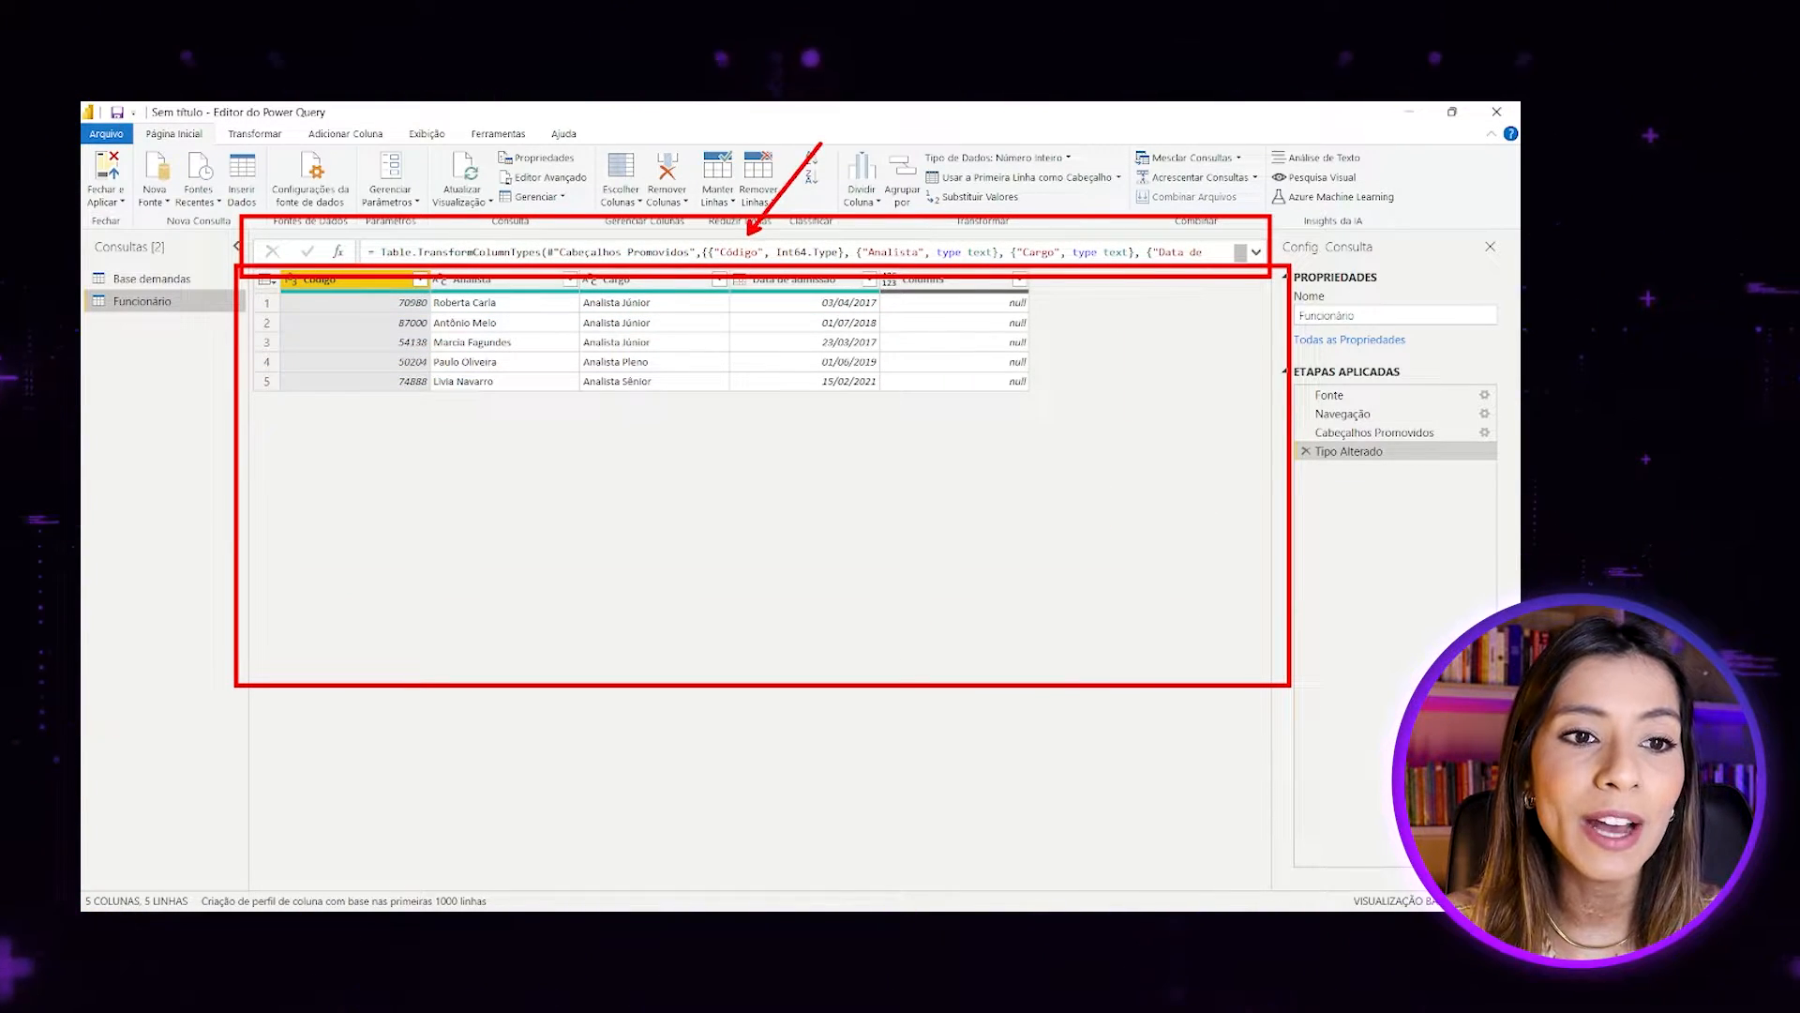
Examine the Funcionário query's formula and its full M code in the Advanced Editor, leaving the code unedited.
{"action": "double_click", "coordinate": [813, 251]}
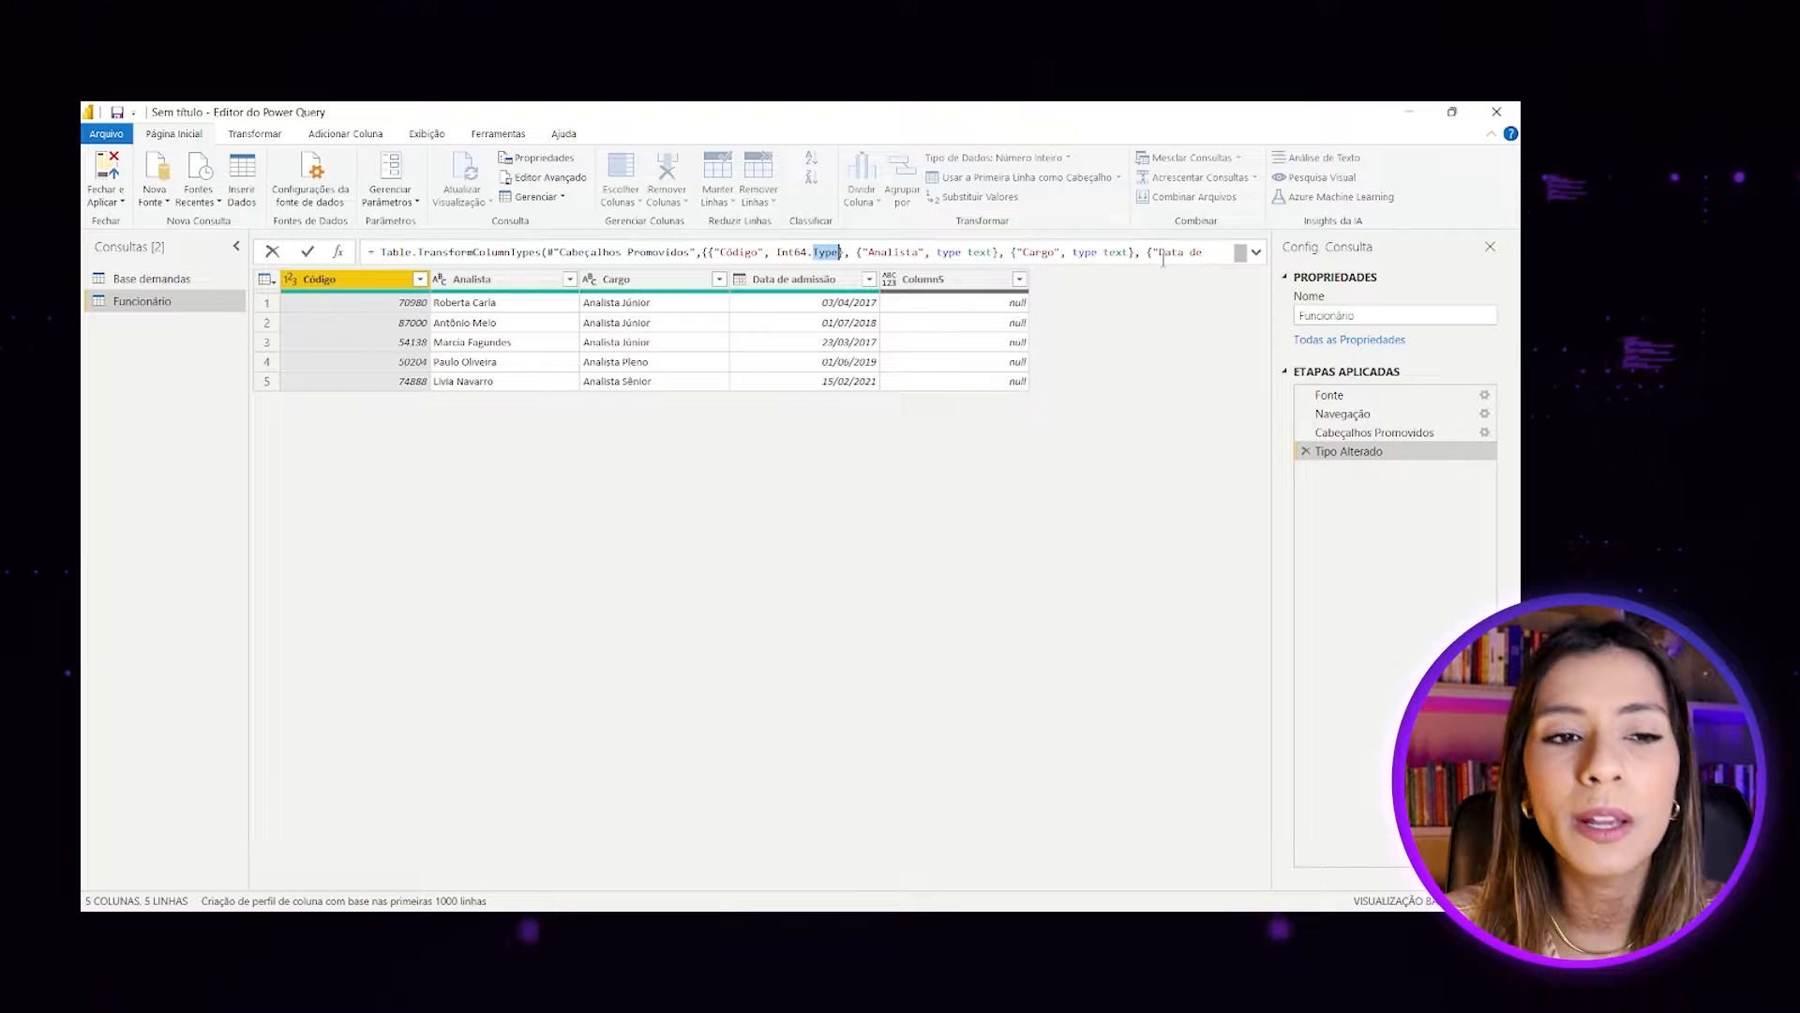
{"action": "left_click", "coordinate": [549, 177]}
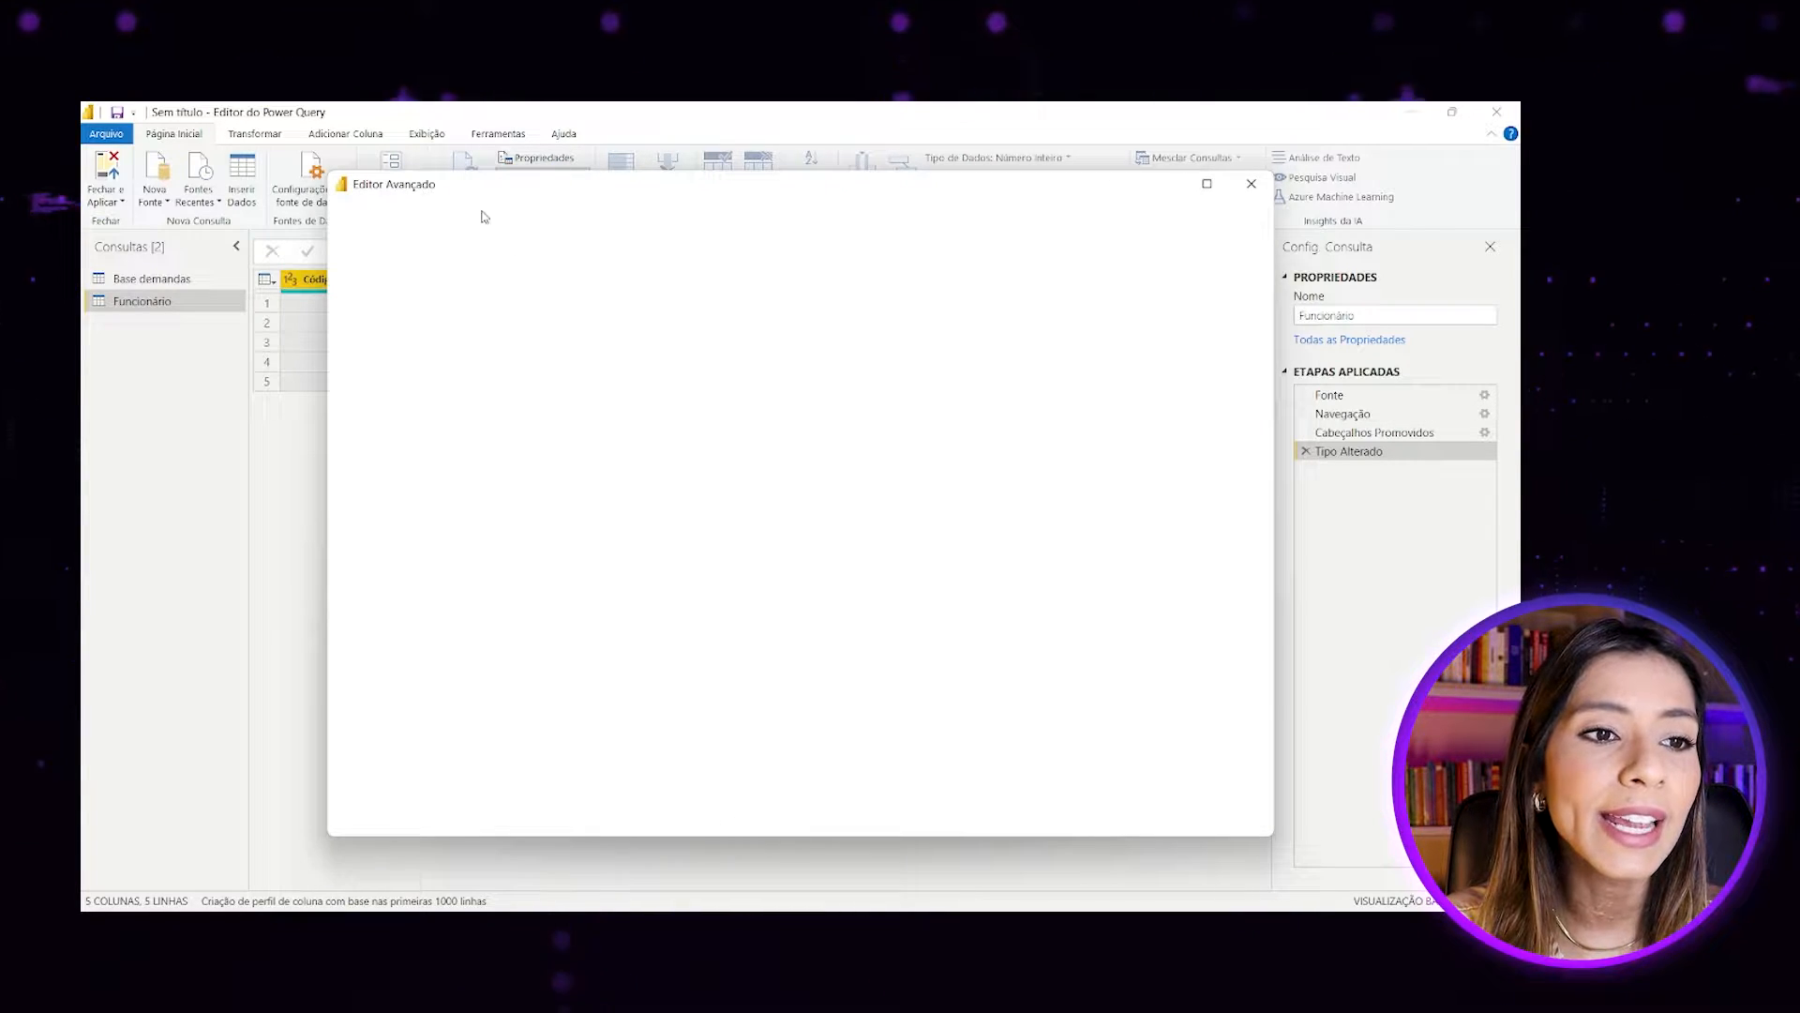
{"action": "left_click_drag", "start_coordinate": [385, 294], "coordinate": [1014, 327]}
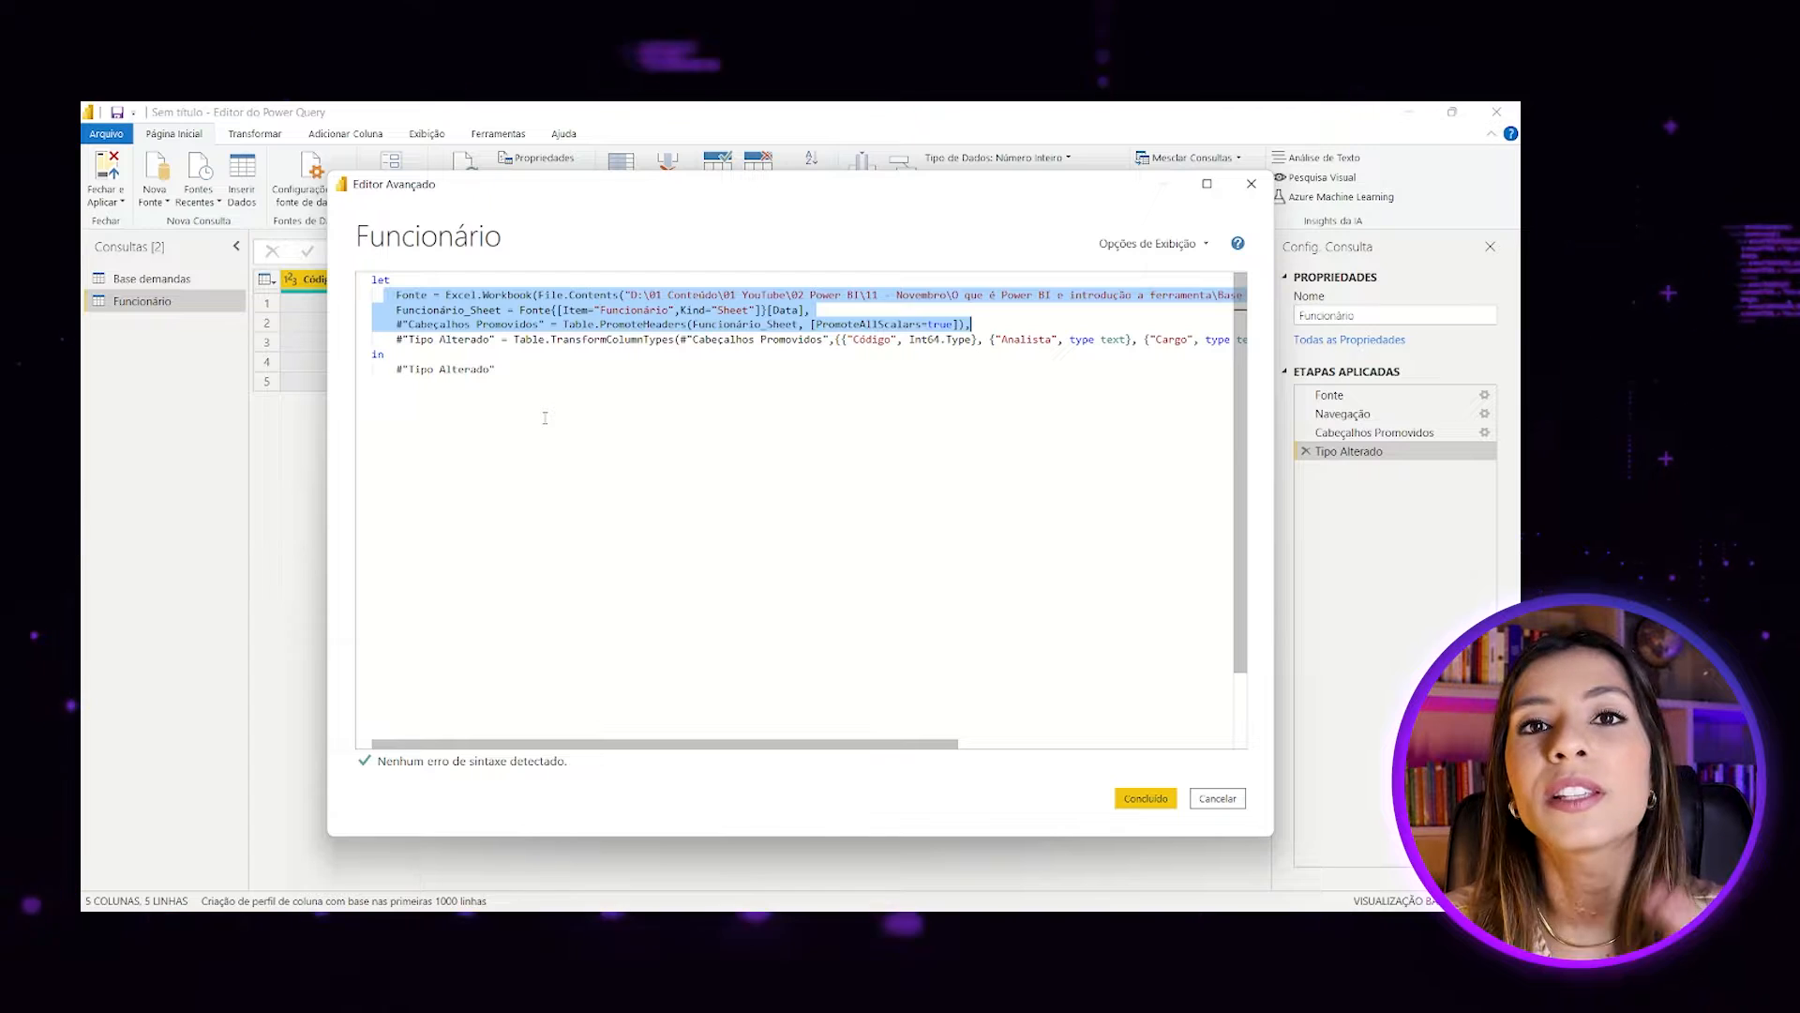
{"action": "left_click", "coordinate": [1251, 184]}
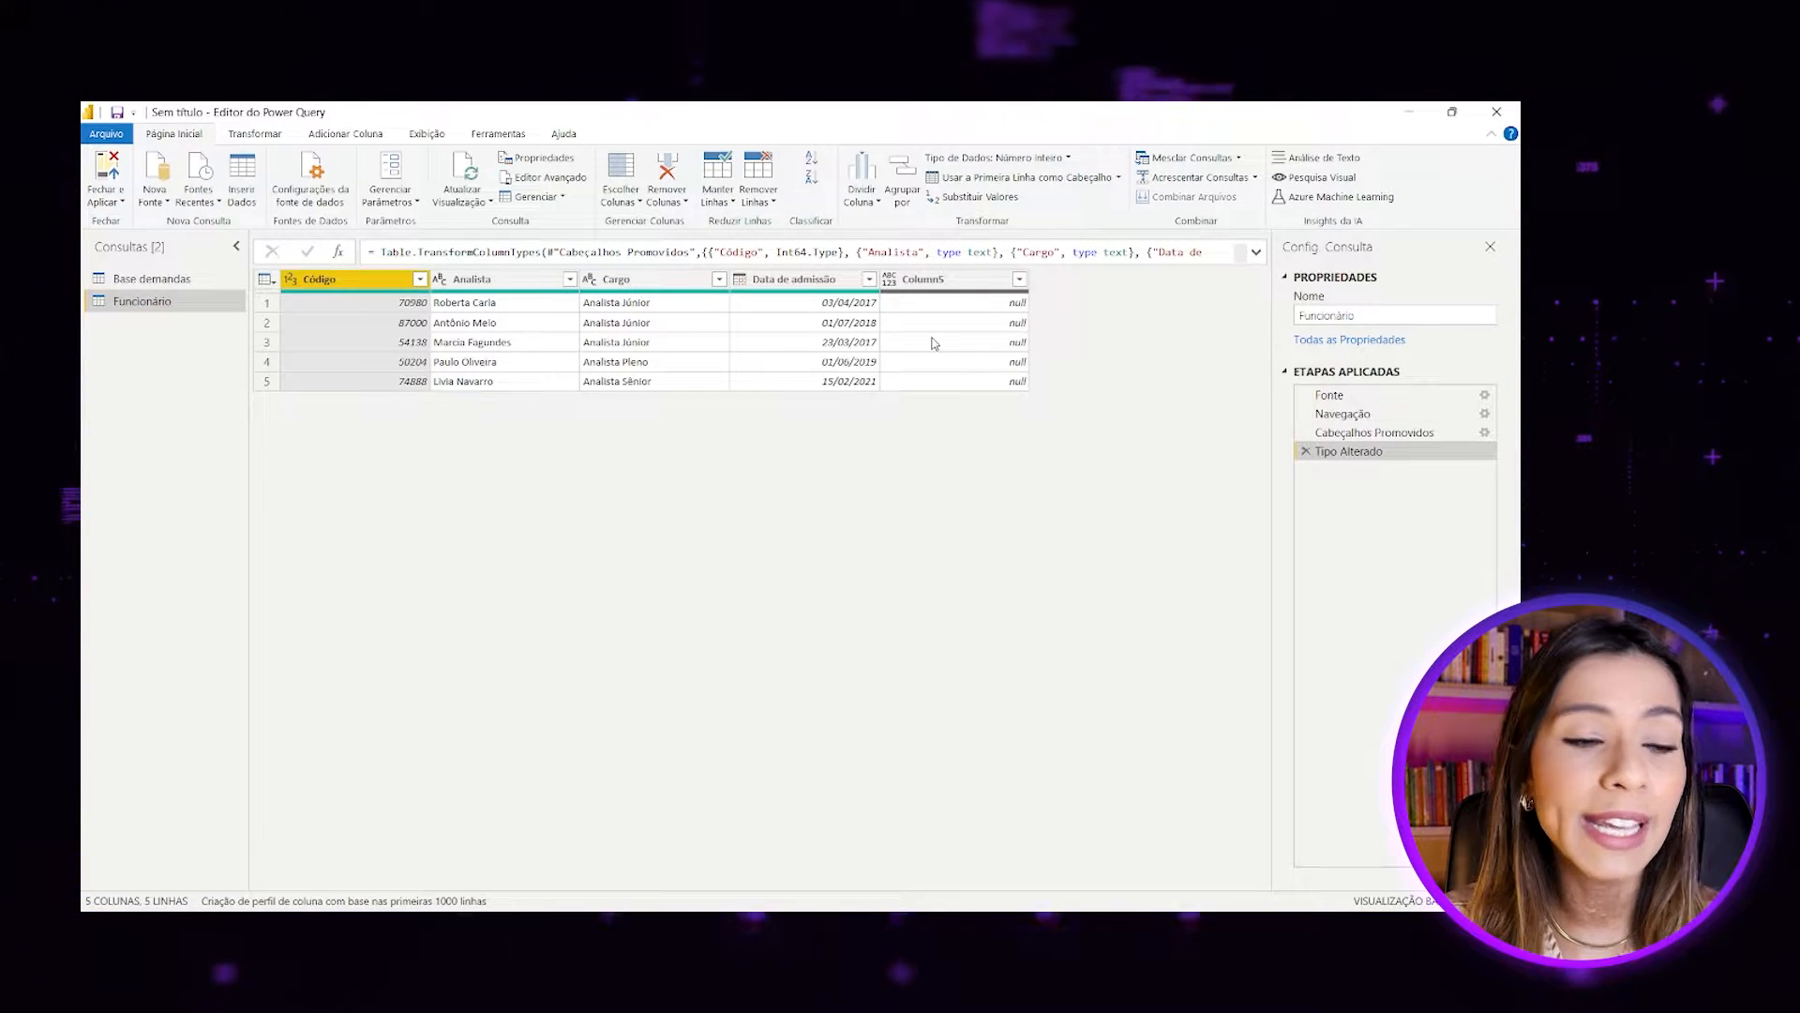
{"action": "left_click_drag", "start_coordinate": [892, 284], "coordinate": [976, 409]}
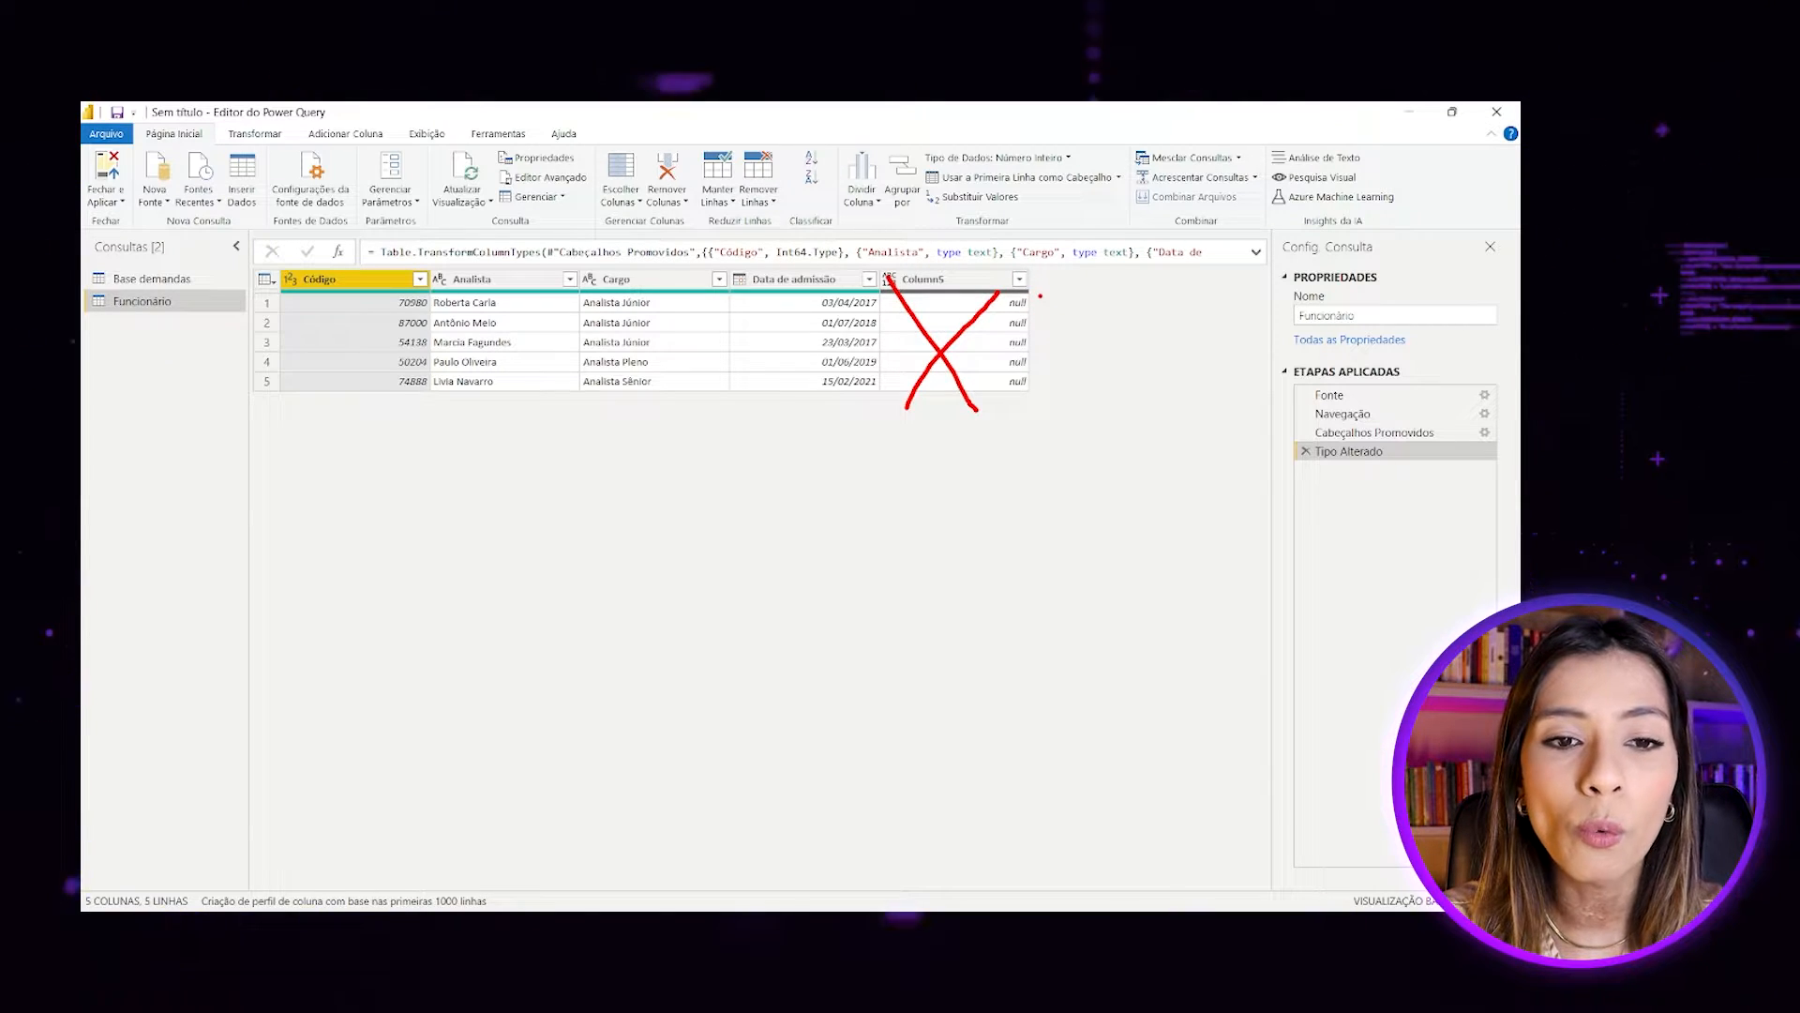
{"action": "left_click_drag", "start_coordinate": [1039, 391], "coordinate": [987, 296]}
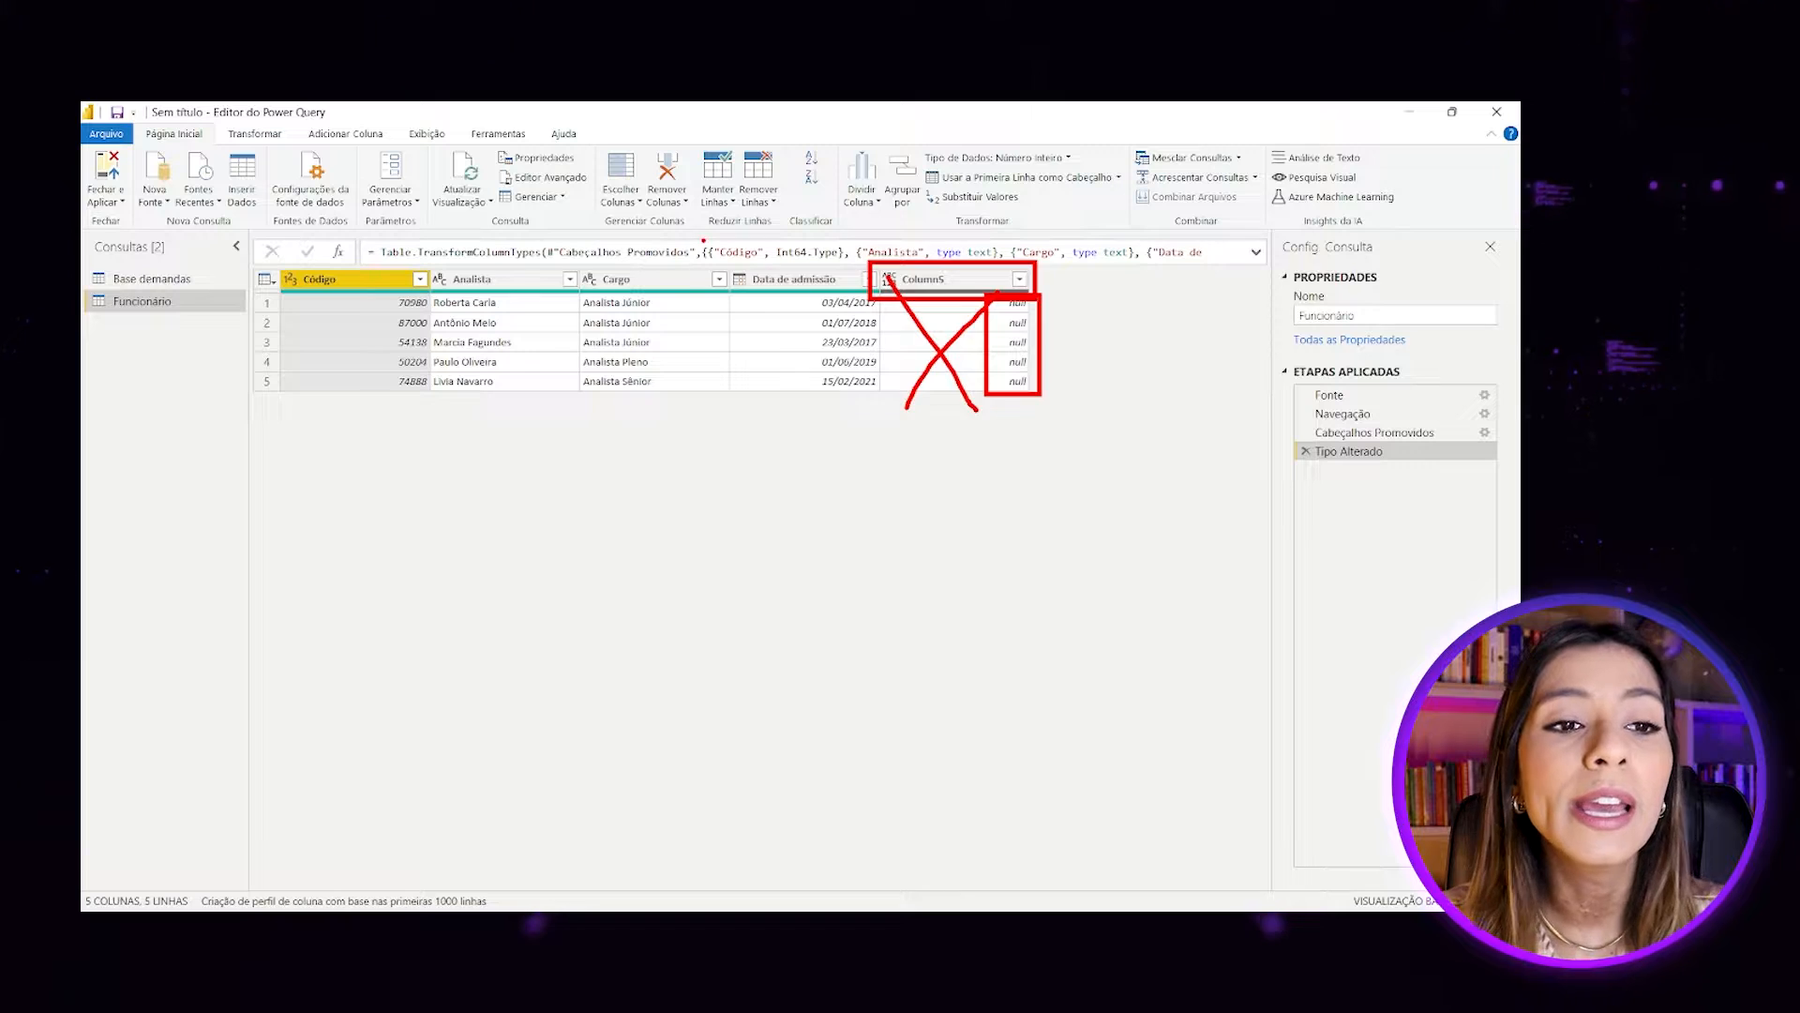
{"action": "key", "text": "Escape"}
Try removing the Código column from the Funcionário query twice, deleting the Colunas Removidas applied step each time.
{"action": "left_click", "coordinate": [667, 160]}
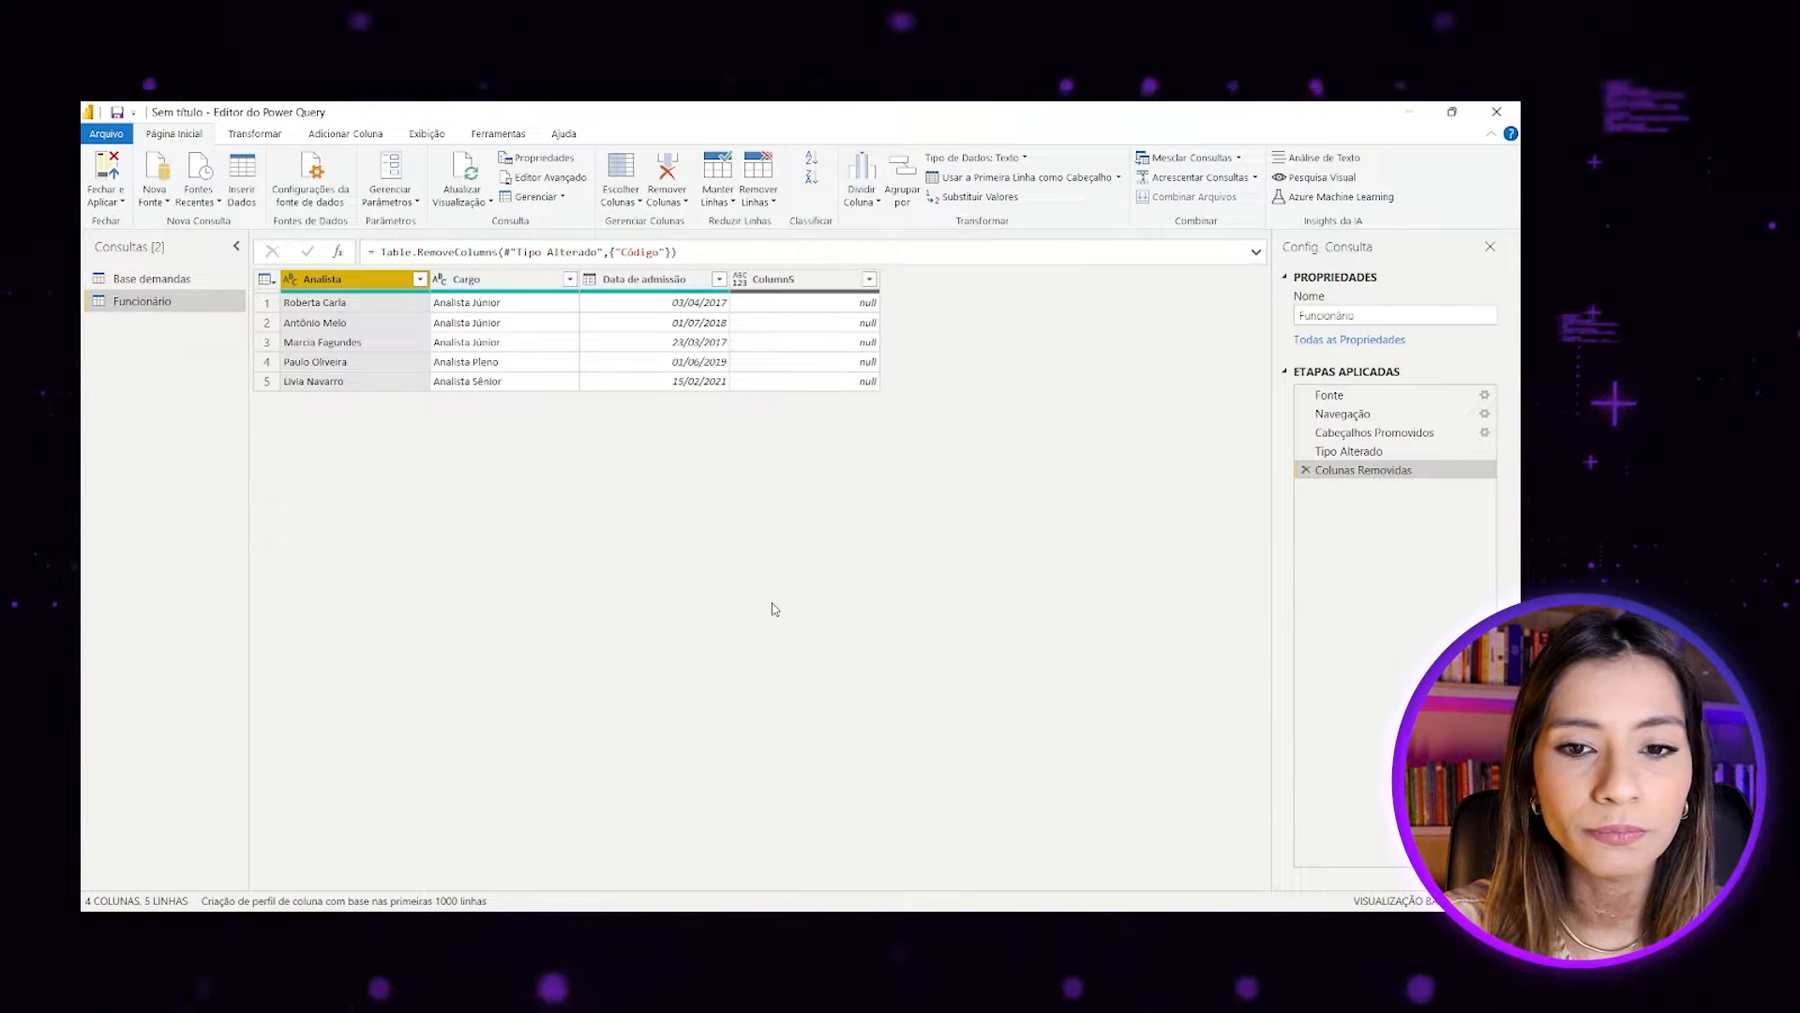
{"action": "left_click", "coordinate": [1305, 470]}
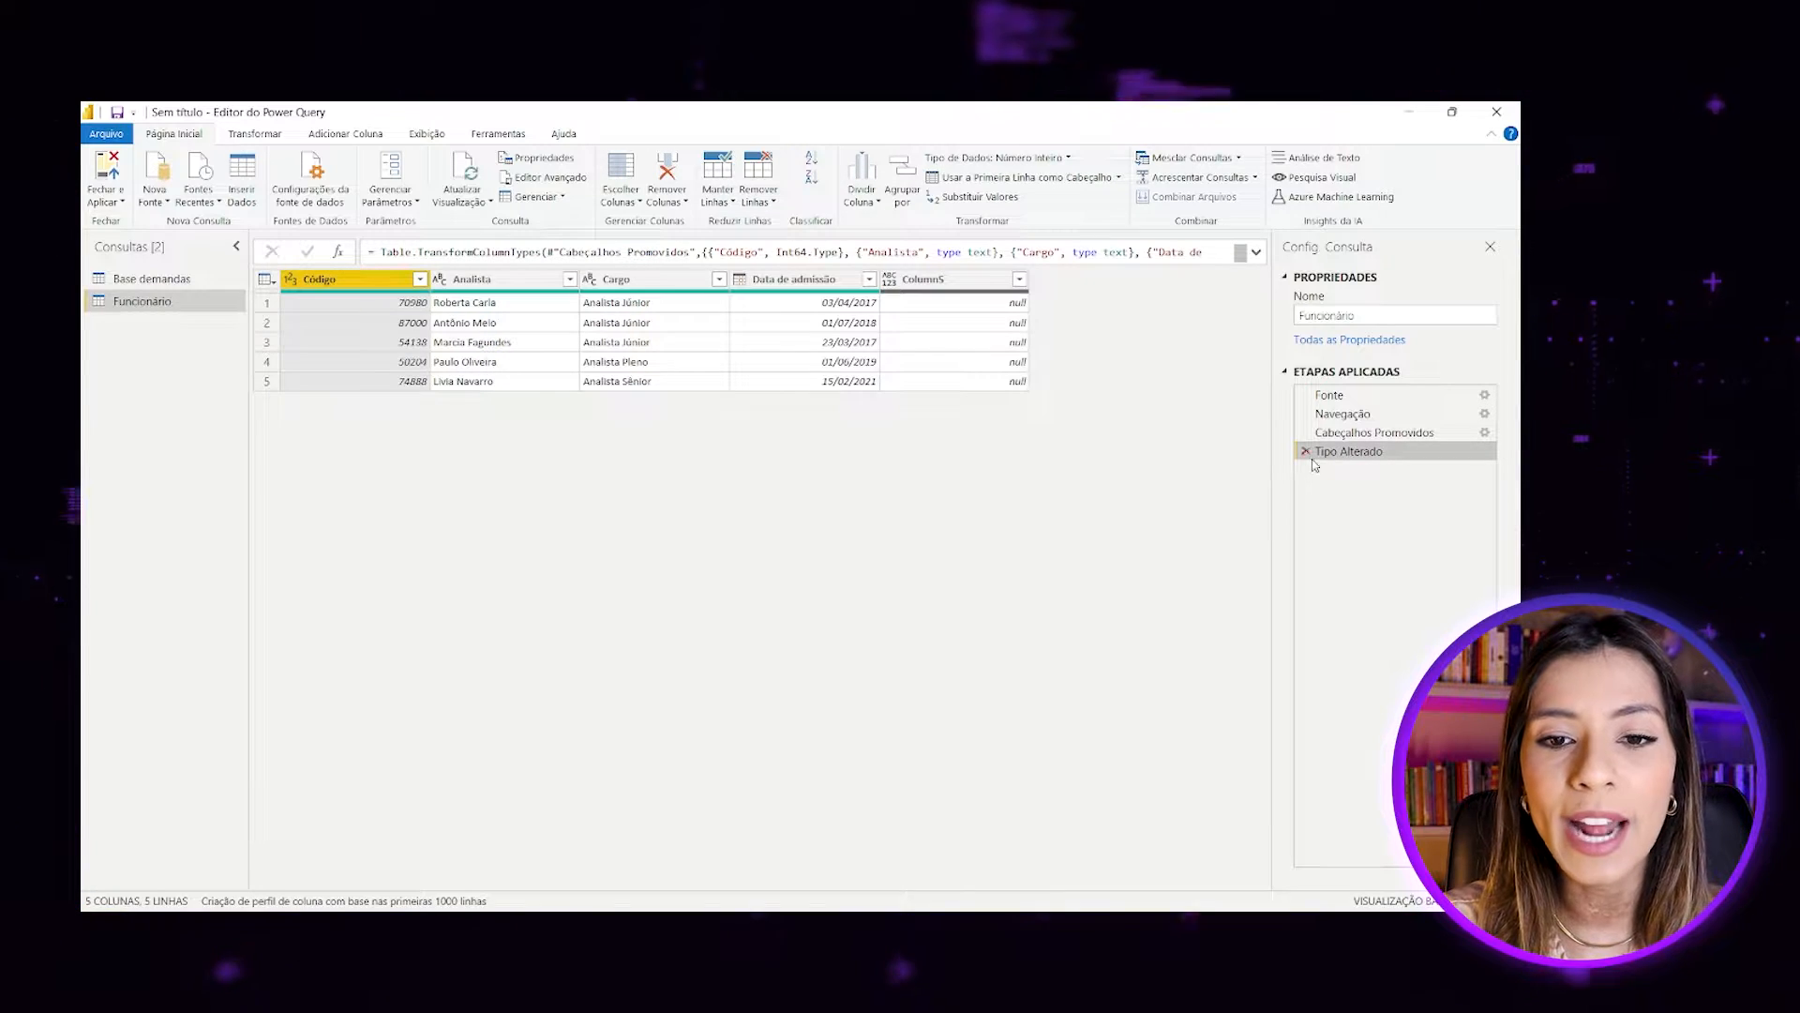
{"action": "left_click", "coordinate": [668, 167]}
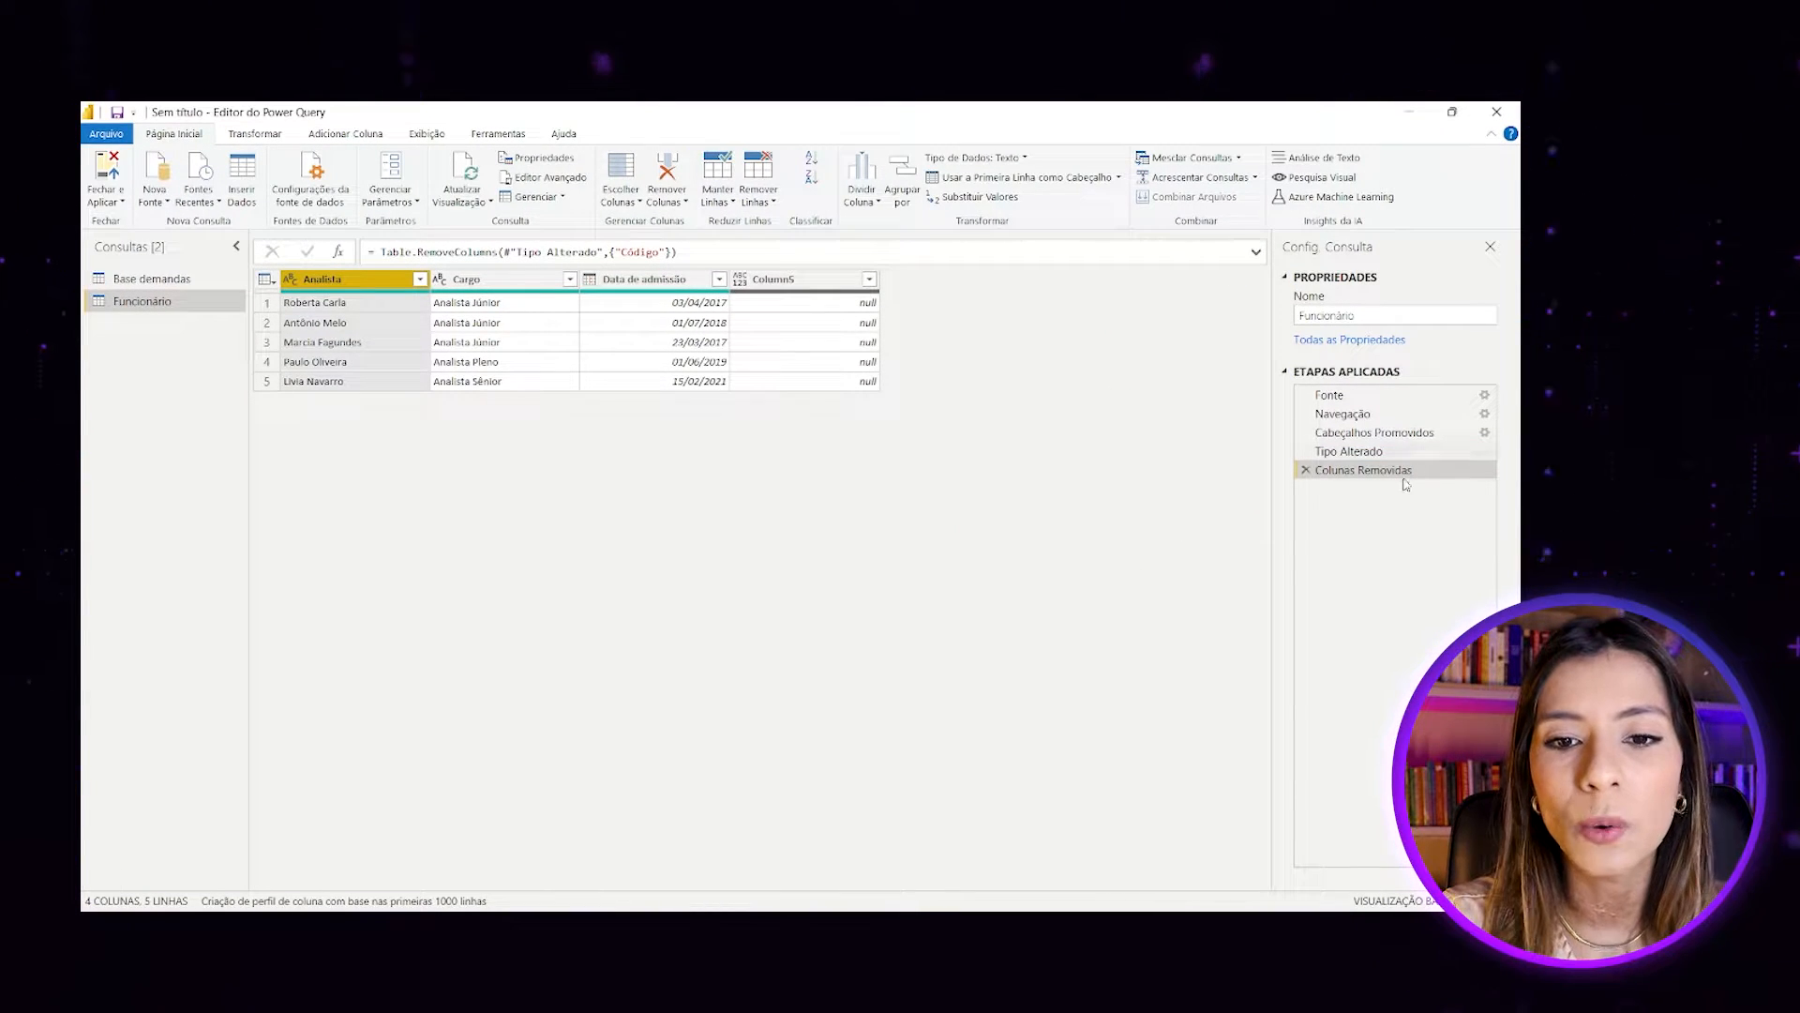
{"action": "left_click", "coordinate": [1305, 470]}
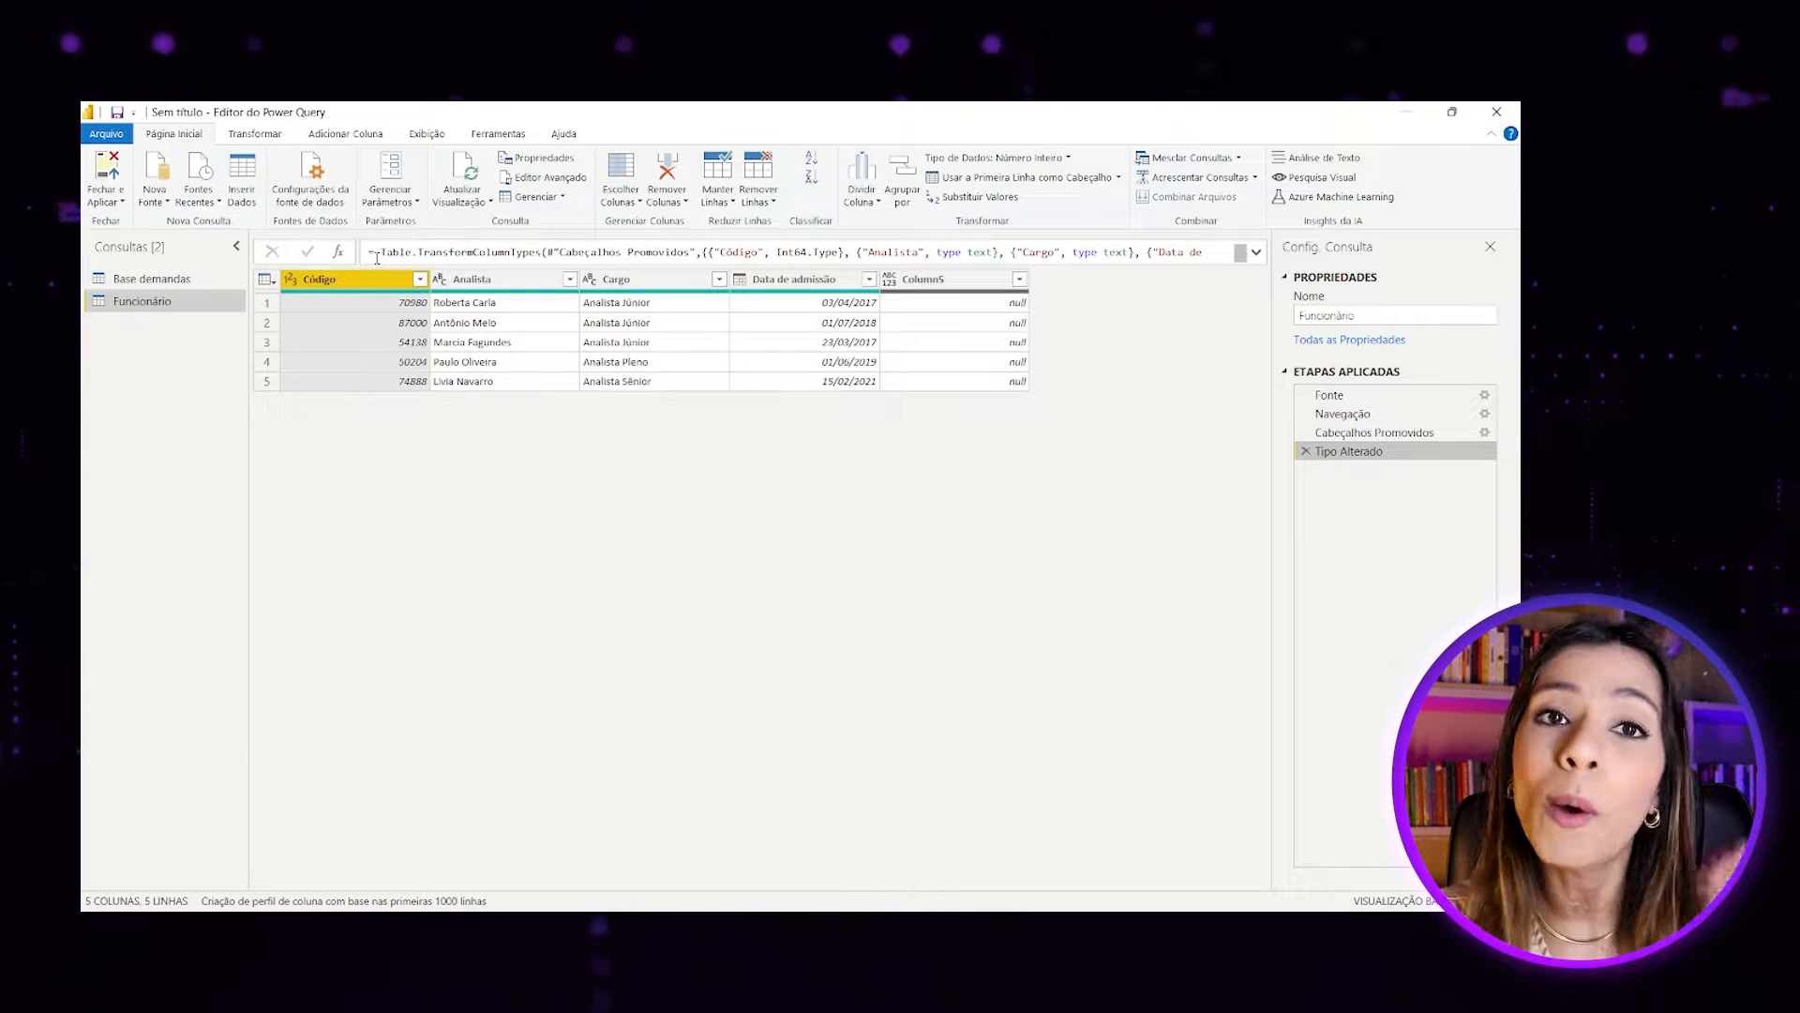
Remove the empty Column5 from the Funcionário query.
{"action": "left_click", "coordinate": [687, 202]}
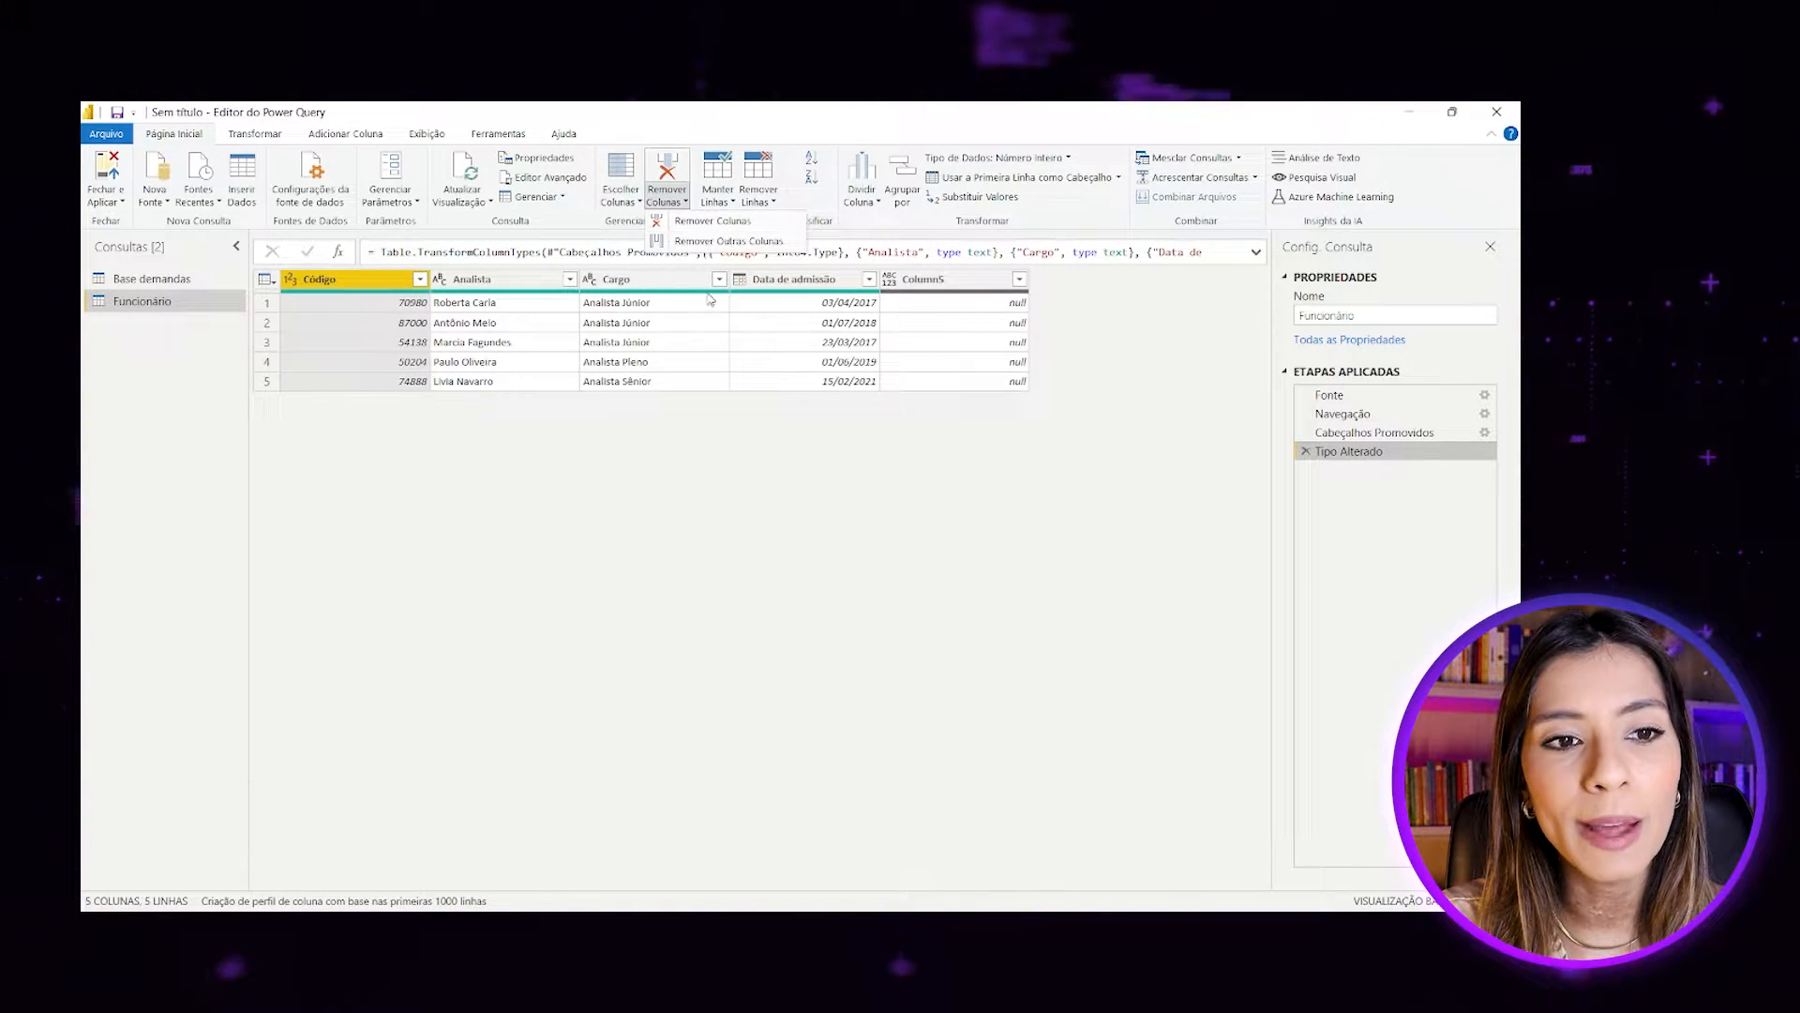
{"action": "left_click", "coordinate": [964, 426]}
{"action": "left_click", "coordinate": [903, 281]}
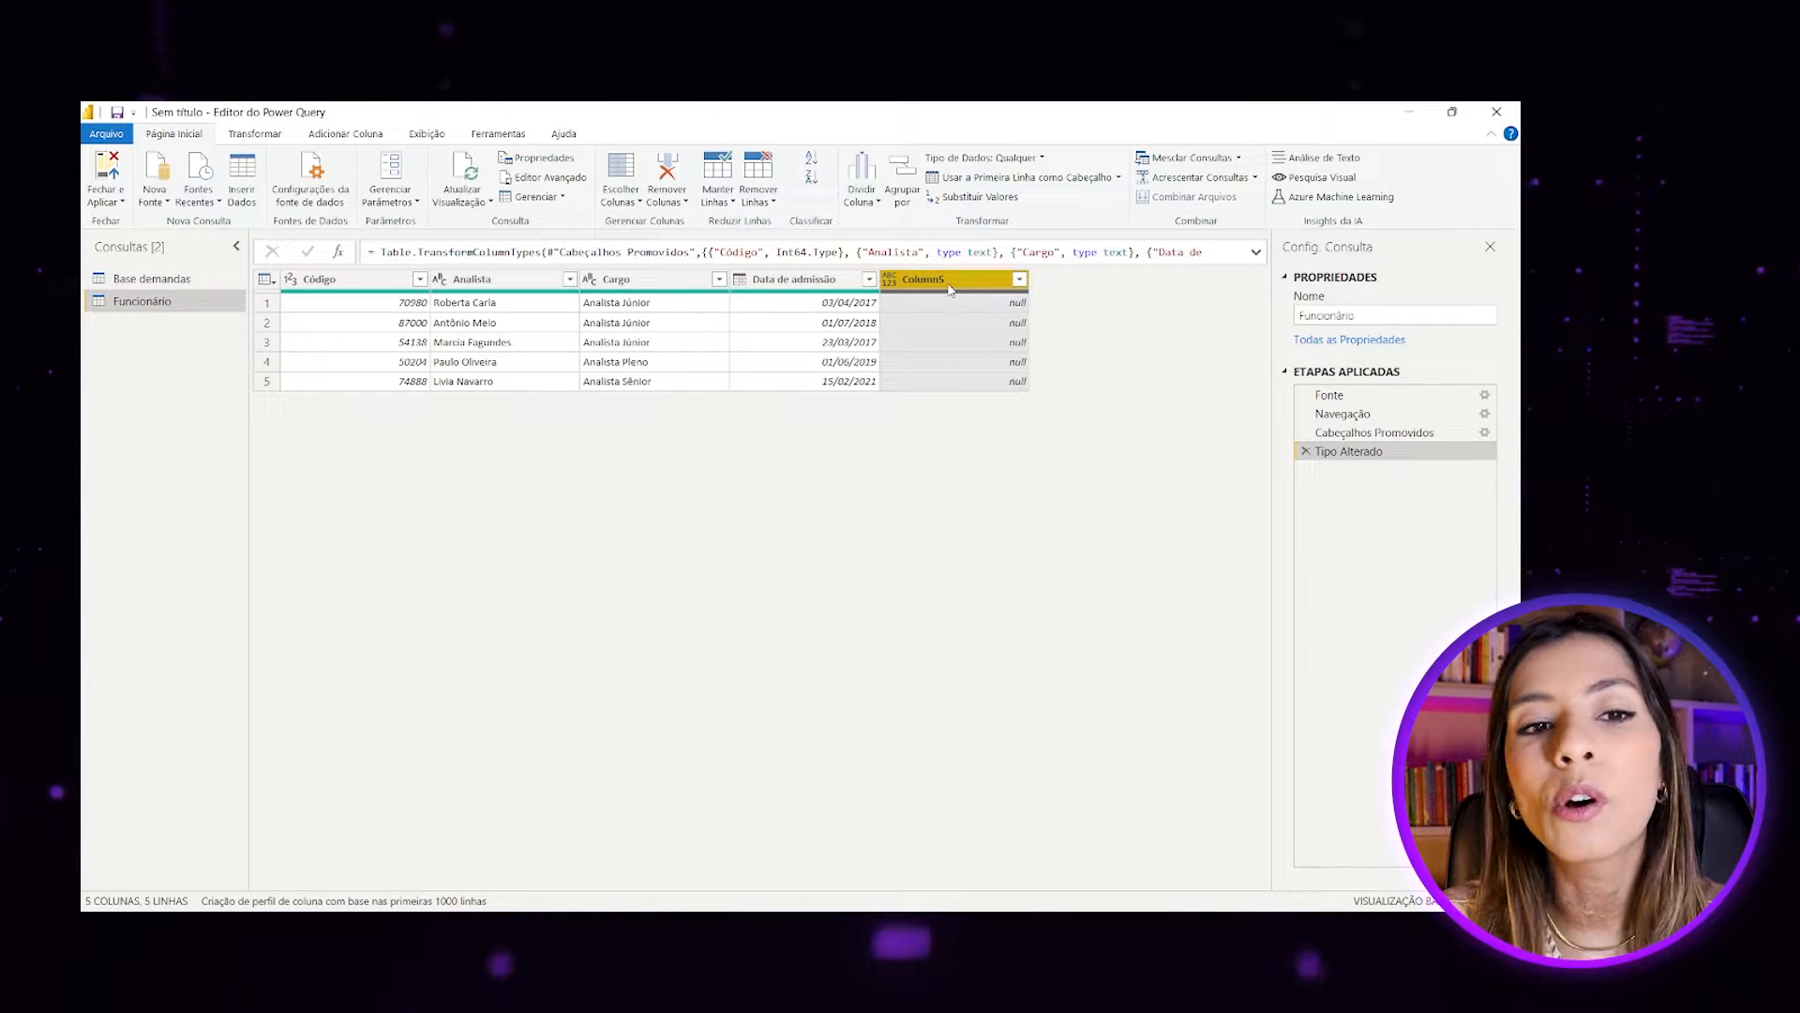
{"action": "key", "text": "Delete"}
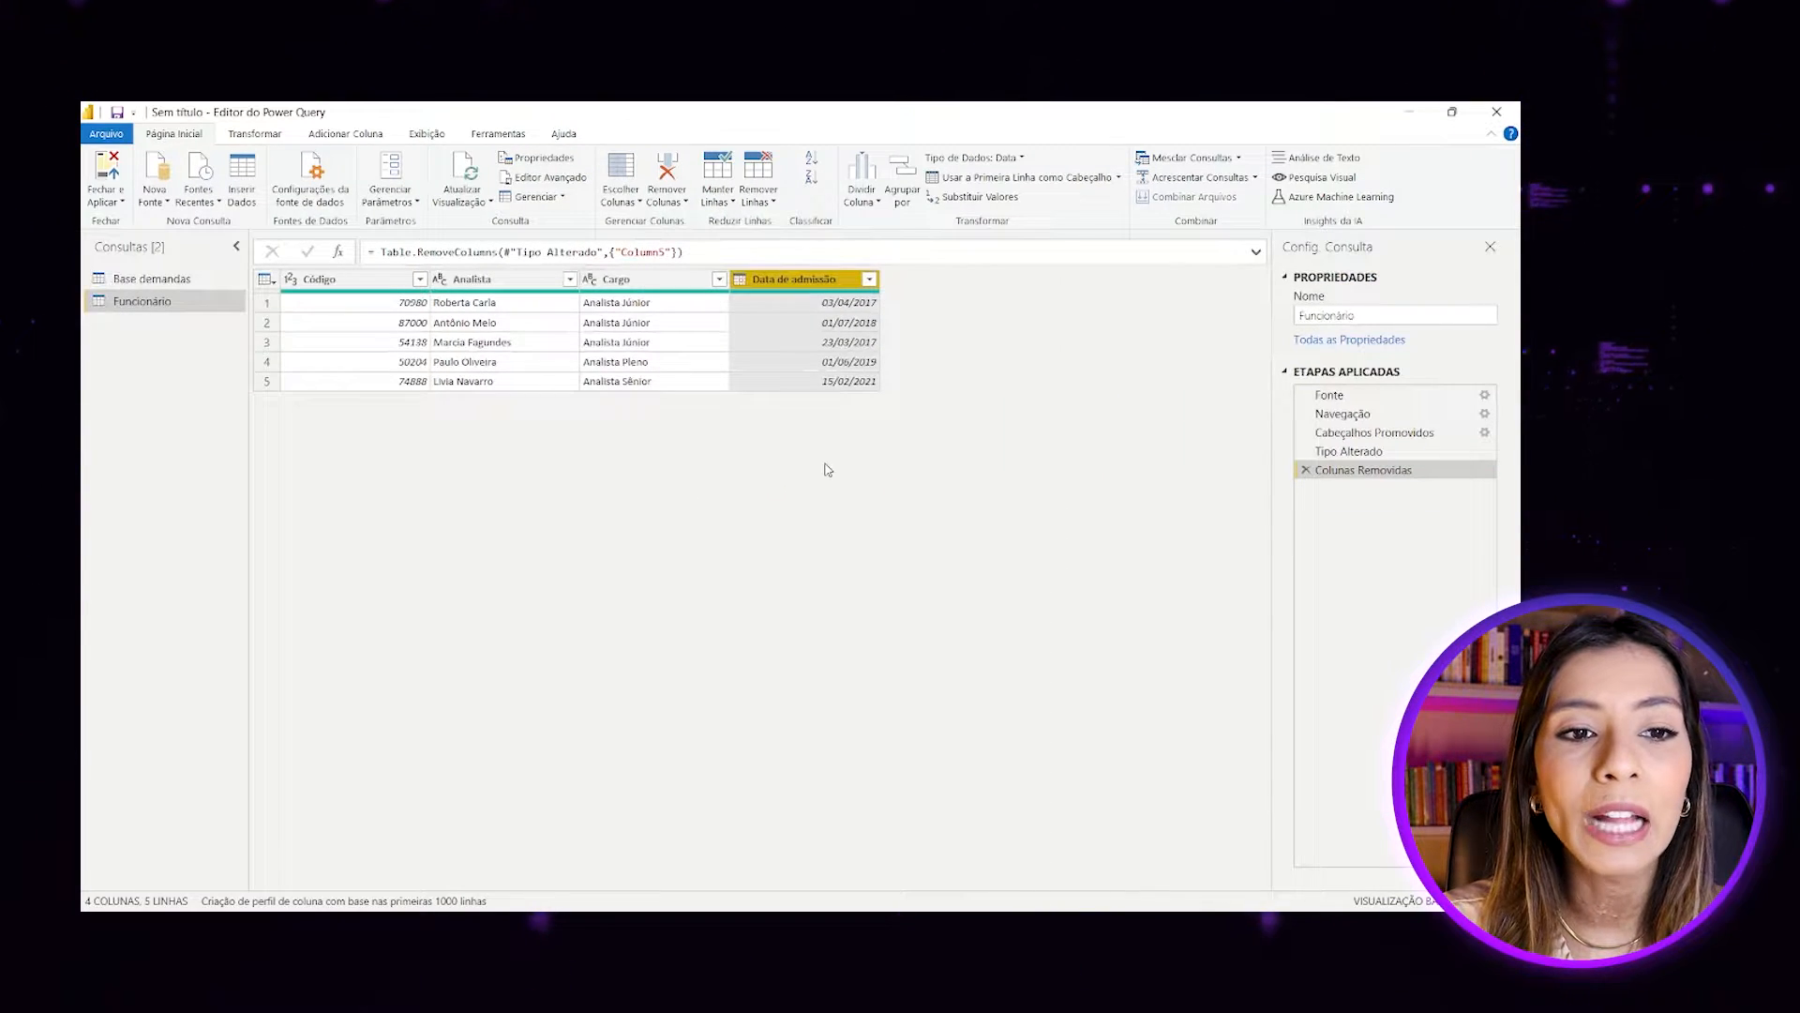
Remove the six empty columns, Column9 through Column14, from the Base demandas query.
{"action": "left_click", "coordinate": [191, 284]}
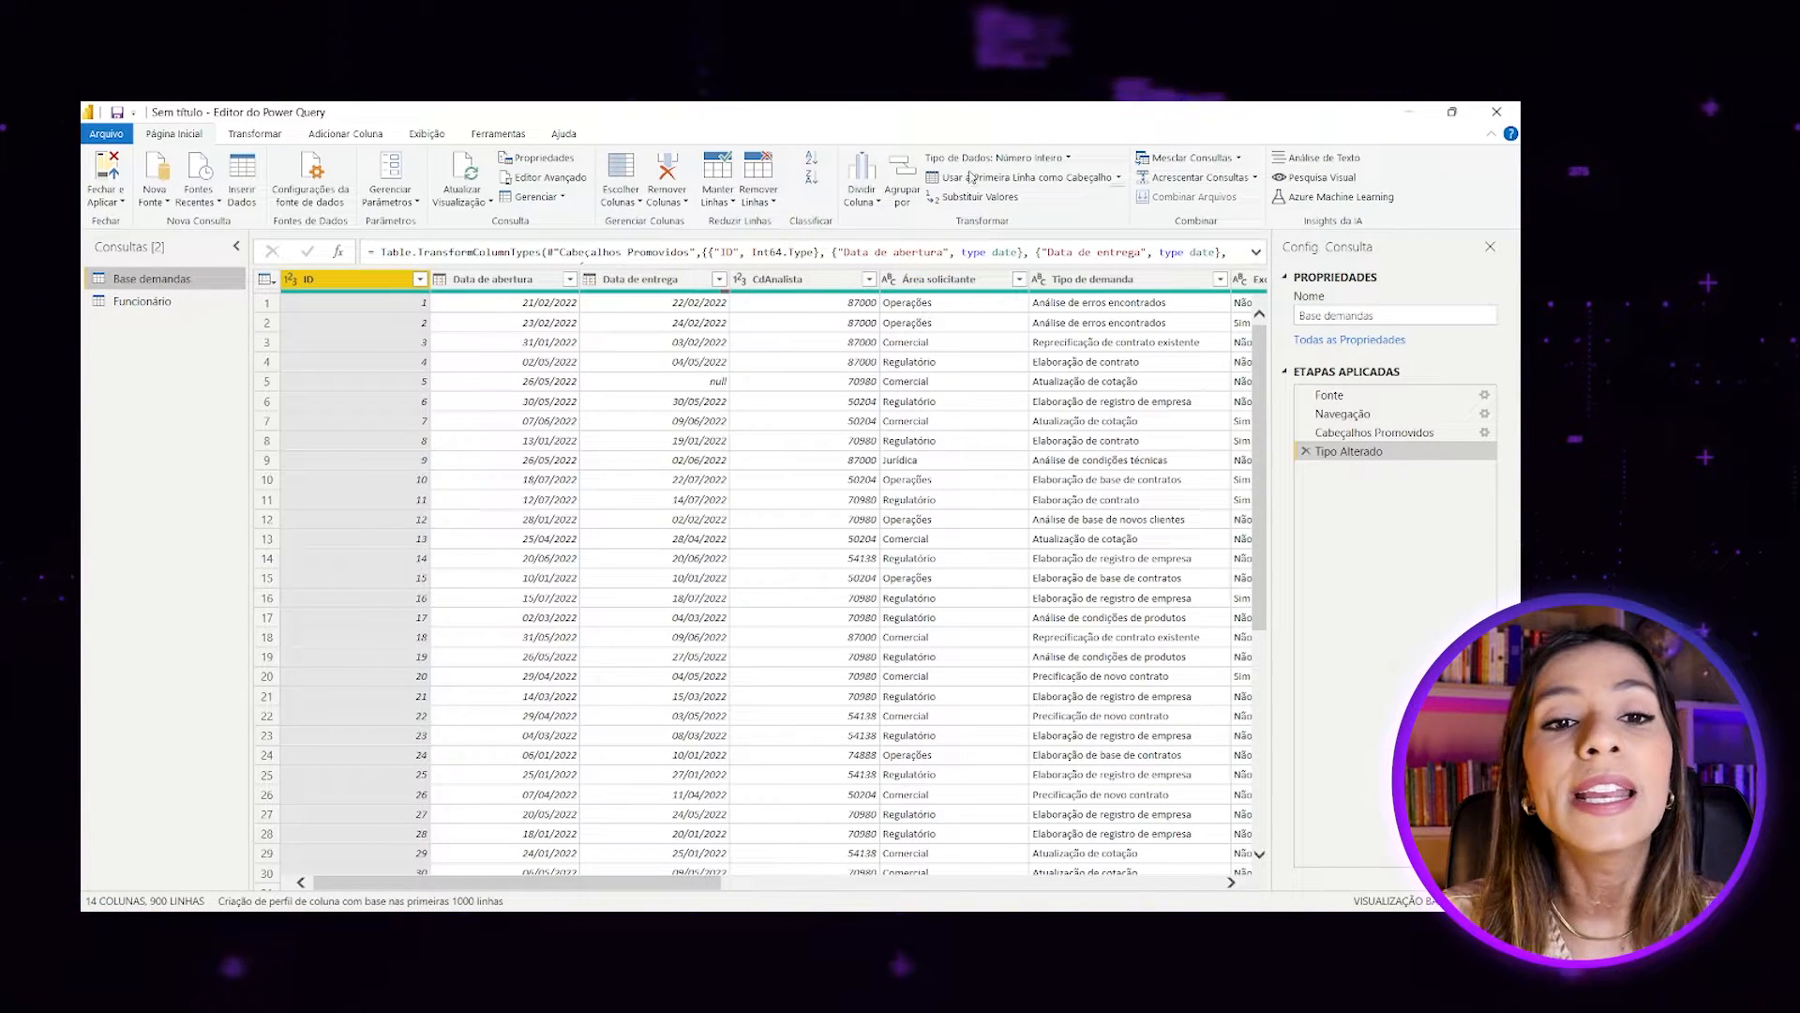
{"action": "scroll", "coordinate": [1020, 510], "scroll_direction": "right", "scroll_amount": 10}
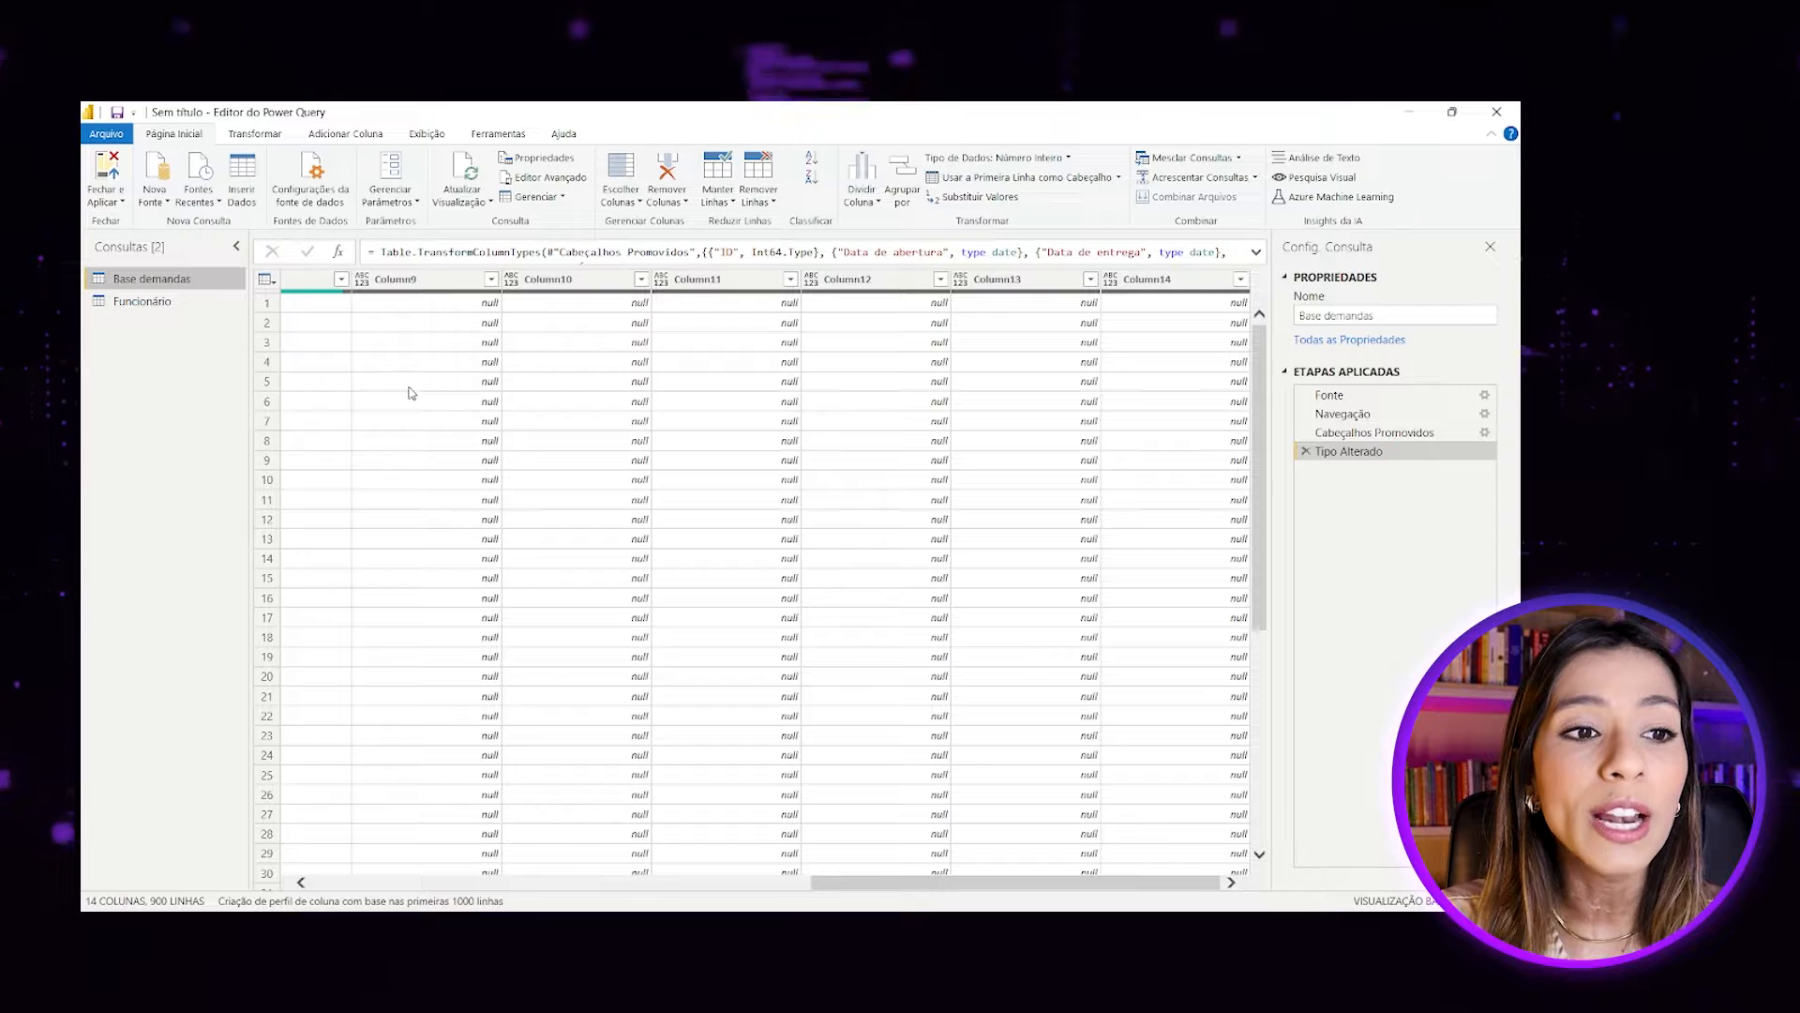
{"action": "scroll", "coordinate": [937, 401], "scroll_direction": "left", "scroll_amount": 2}
{"action": "scroll", "coordinate": [515, 369], "scroll_direction": "left", "scroll_amount": 2}
{"action": "left_click", "coordinate": [593, 279]}
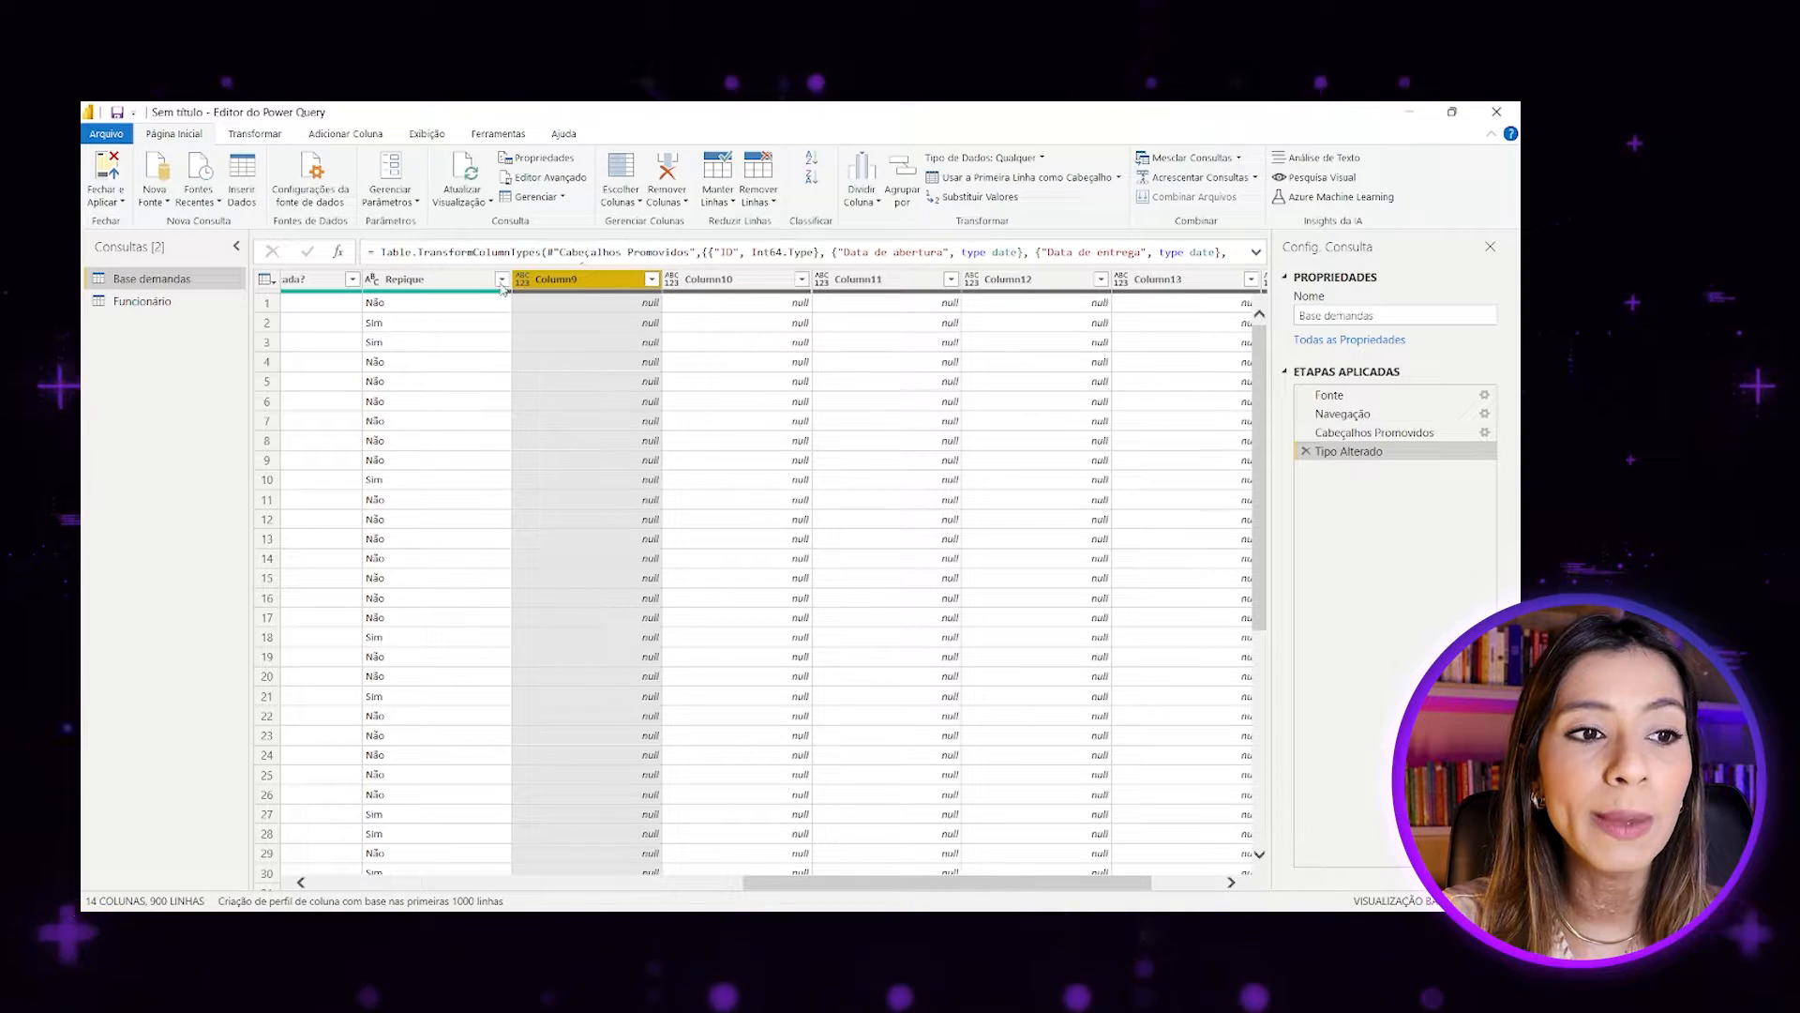
{"action": "scroll", "coordinate": [1168, 340], "scroll_direction": "right", "scroll_amount": 2}
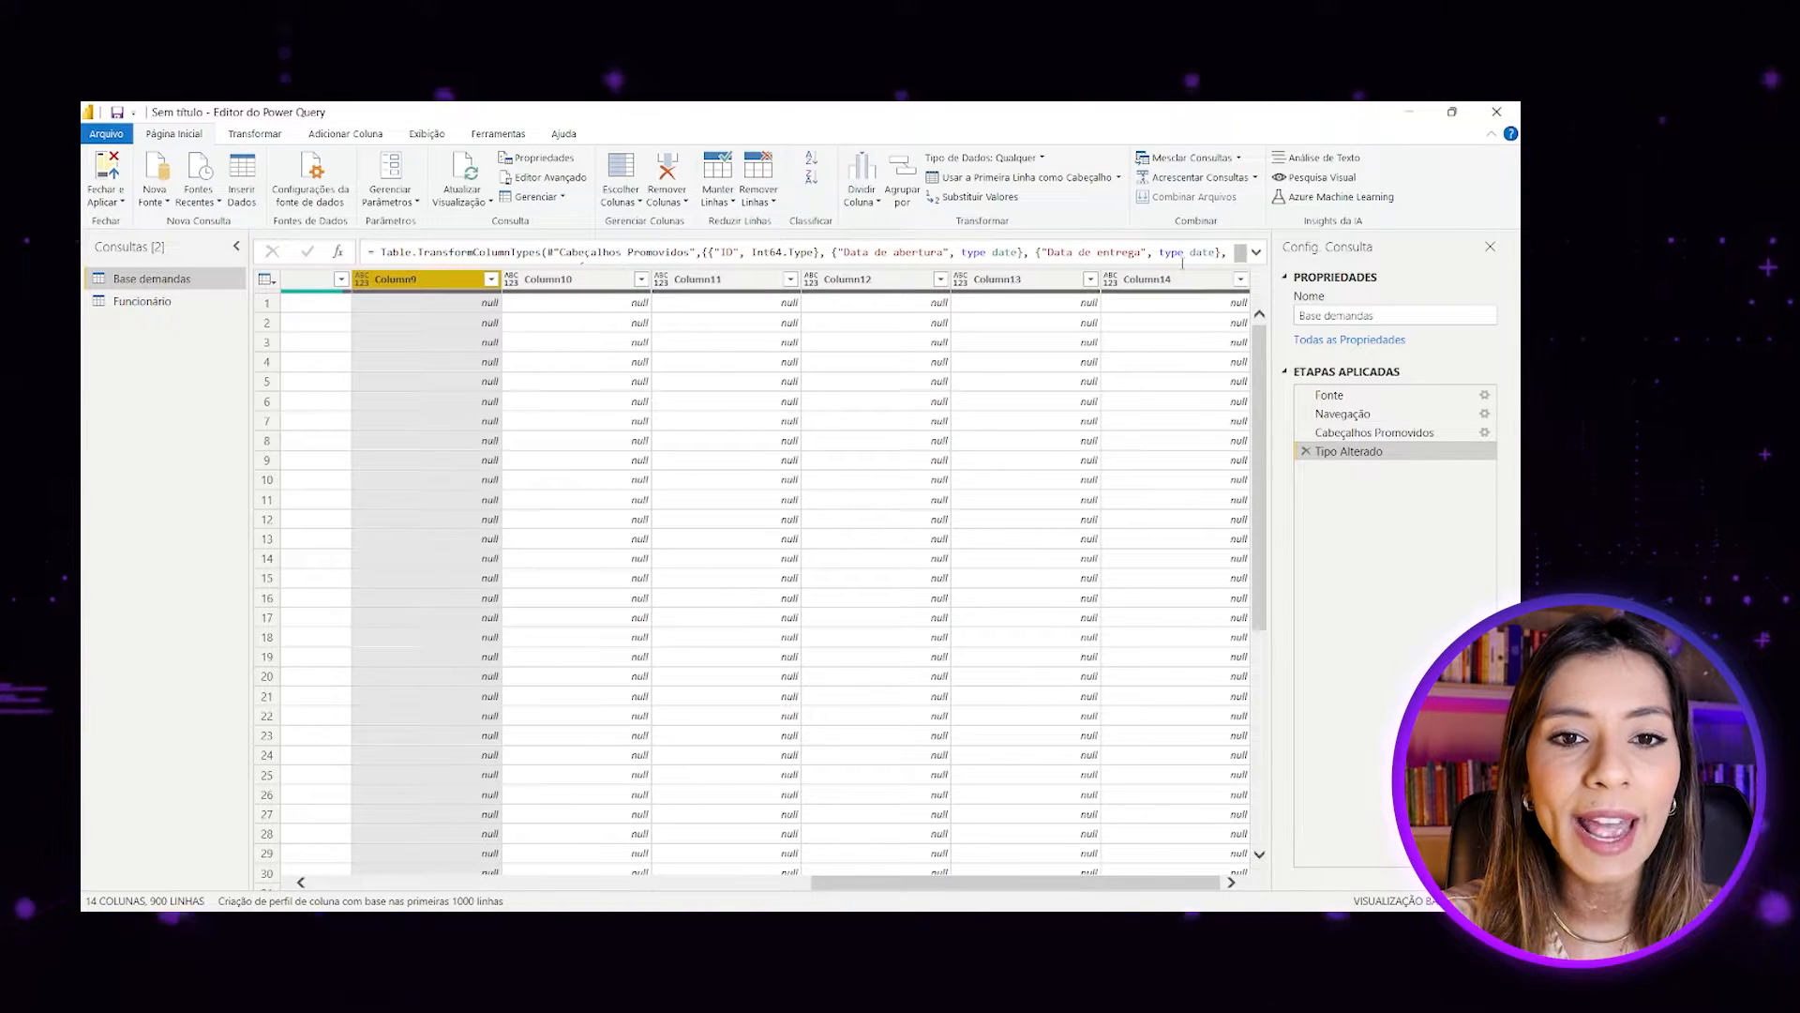
{"action": "left_click", "coordinate": [1172, 278], "text": "shift"}
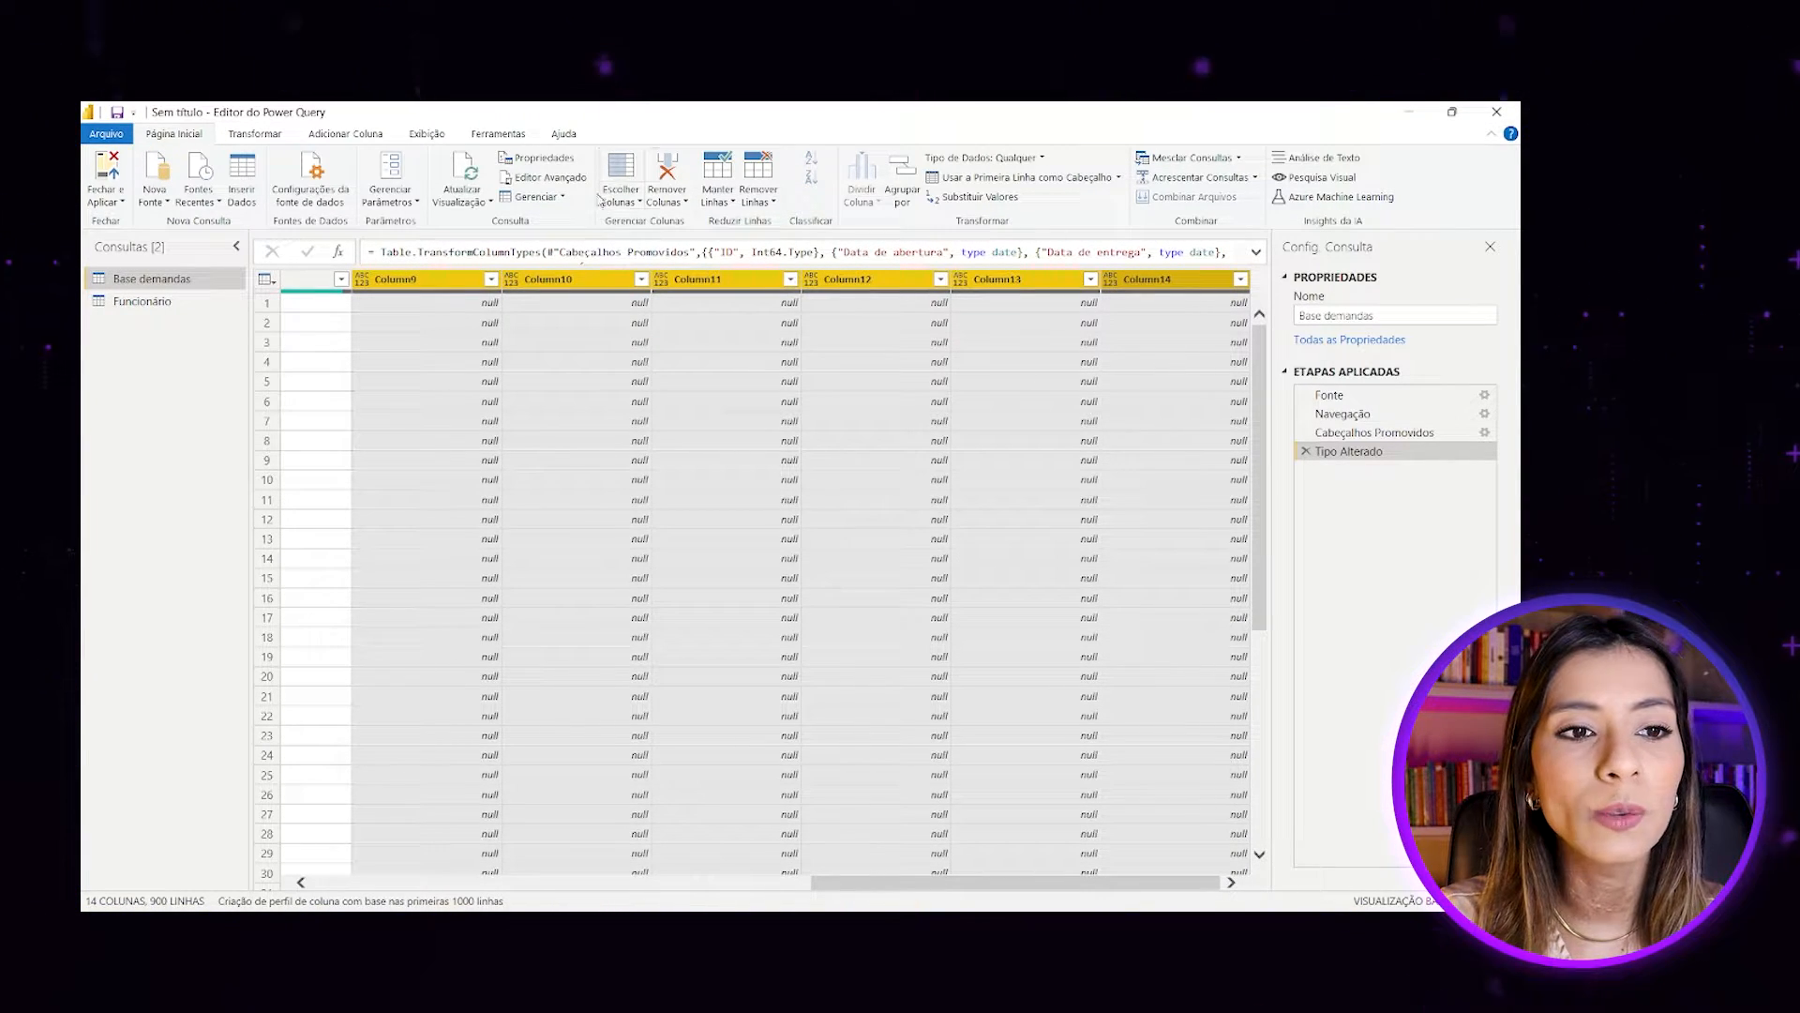
{"action": "left_click", "coordinate": [668, 175]}
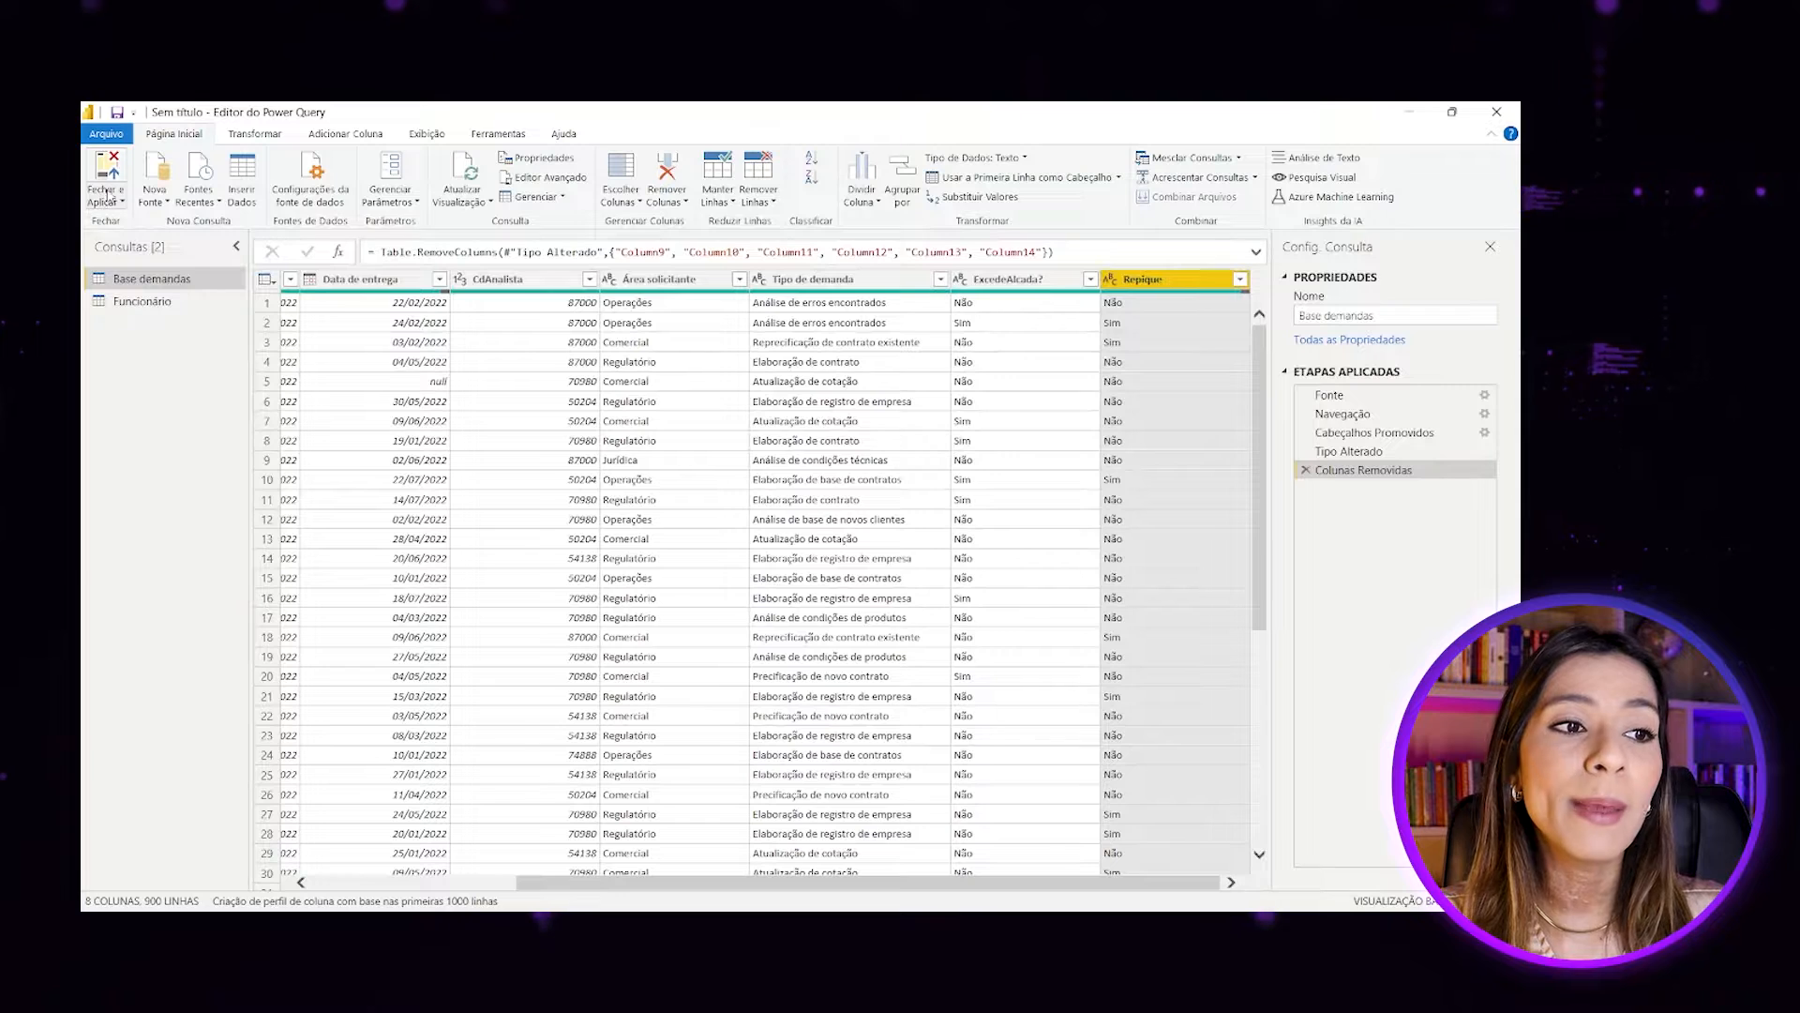
Close the query editor applying the changes, and show the loaded tables in the model diagram.
{"action": "left_click", "coordinate": [138, 285]}
{"action": "left_click", "coordinate": [108, 172]}
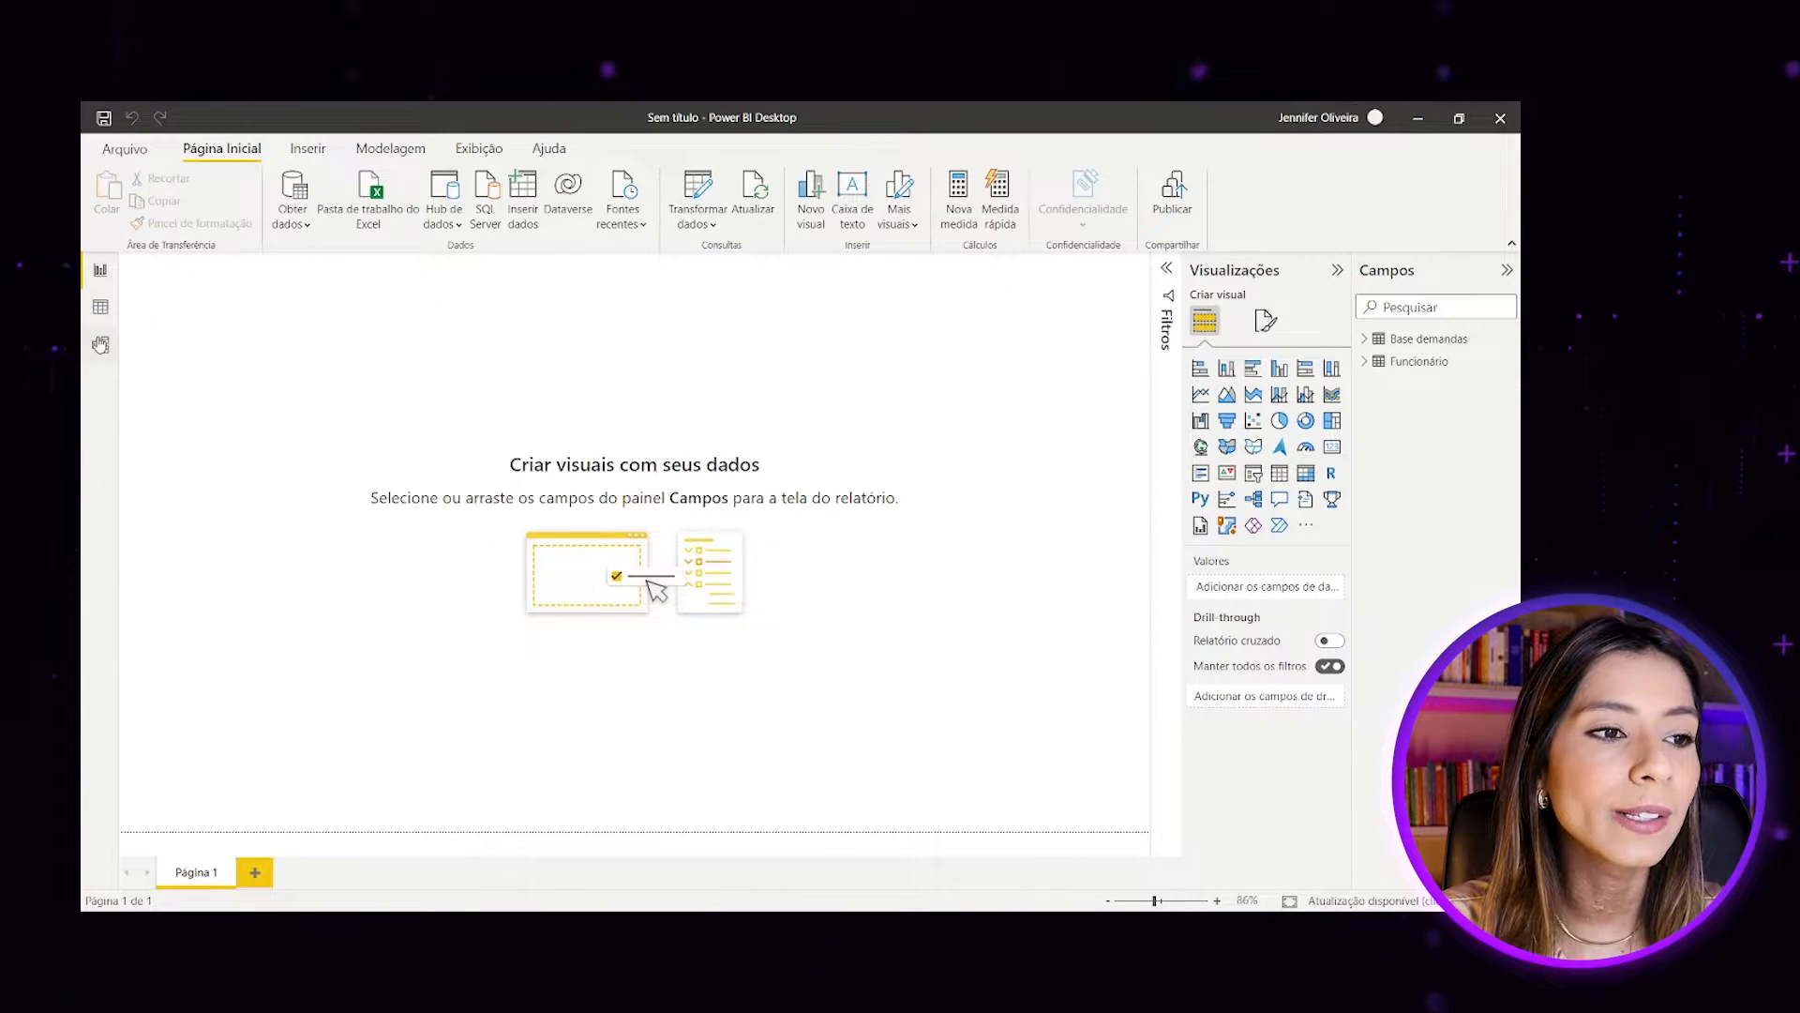
{"action": "left_click", "coordinate": [100, 345]}
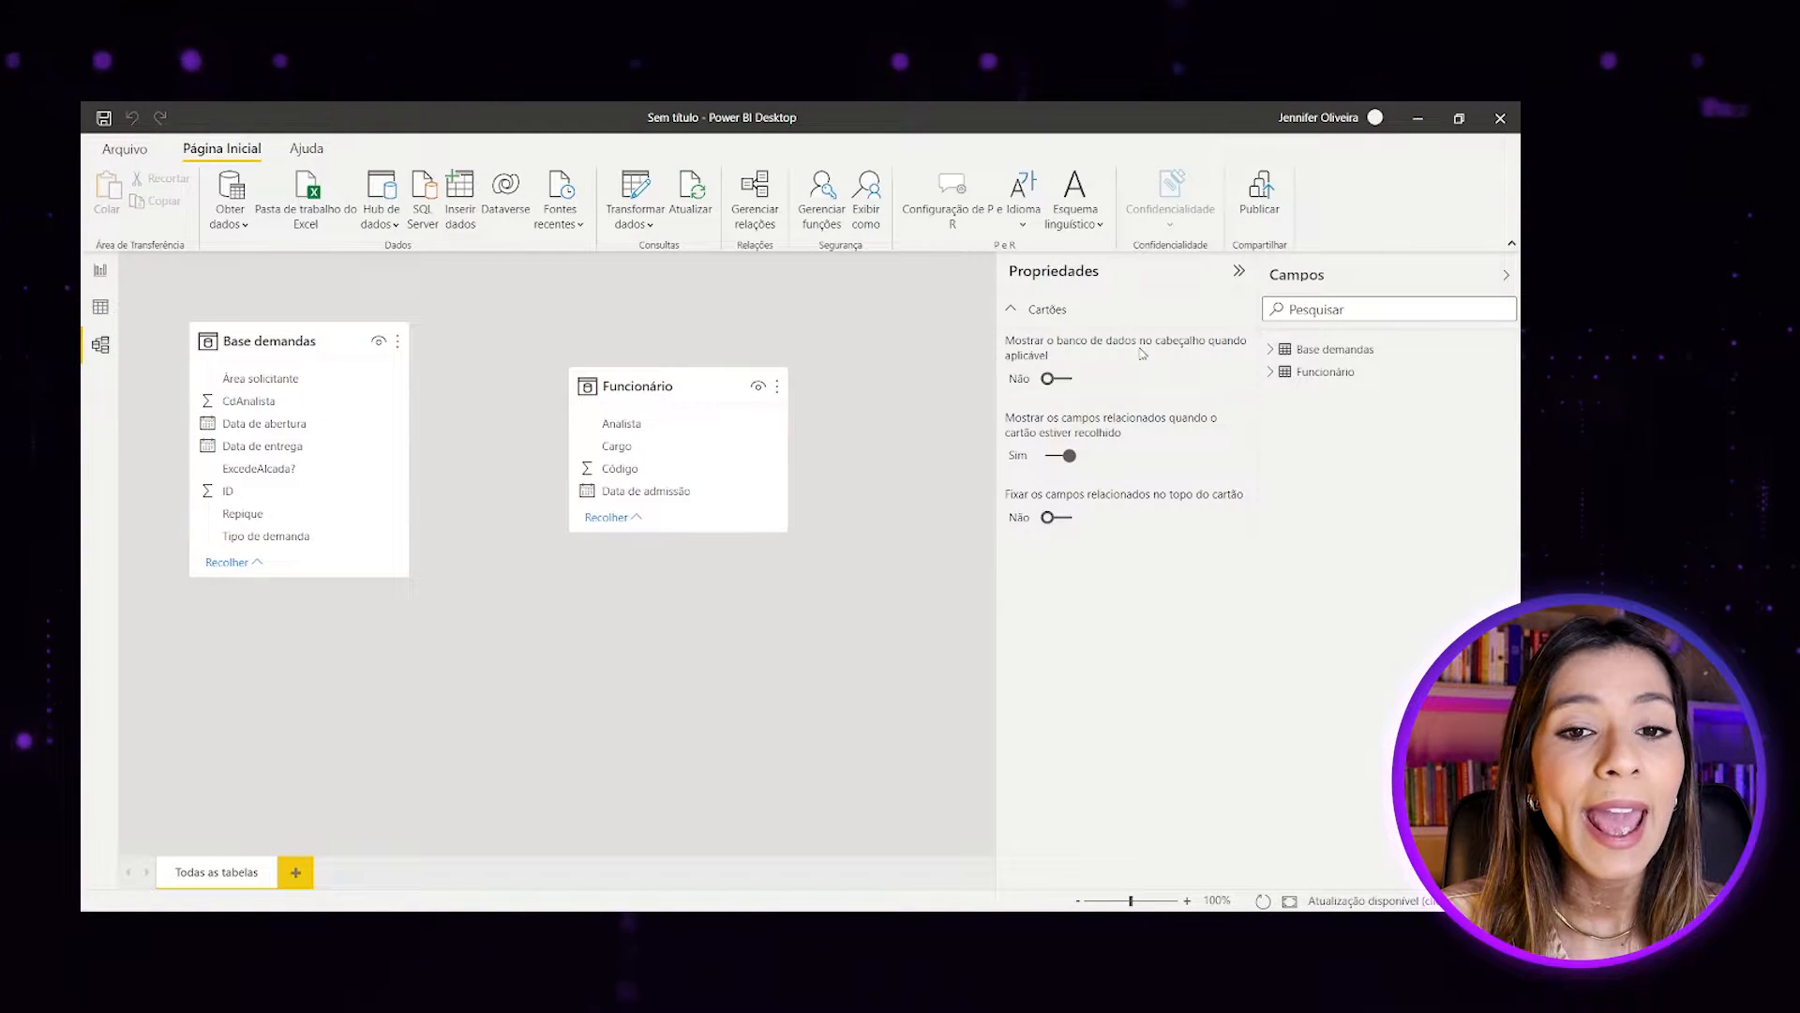
Examine the loaded data rows of the Base demandas and Funcionário tables to compare their analyst code columns.
{"action": "left_click", "coordinate": [98, 307]}
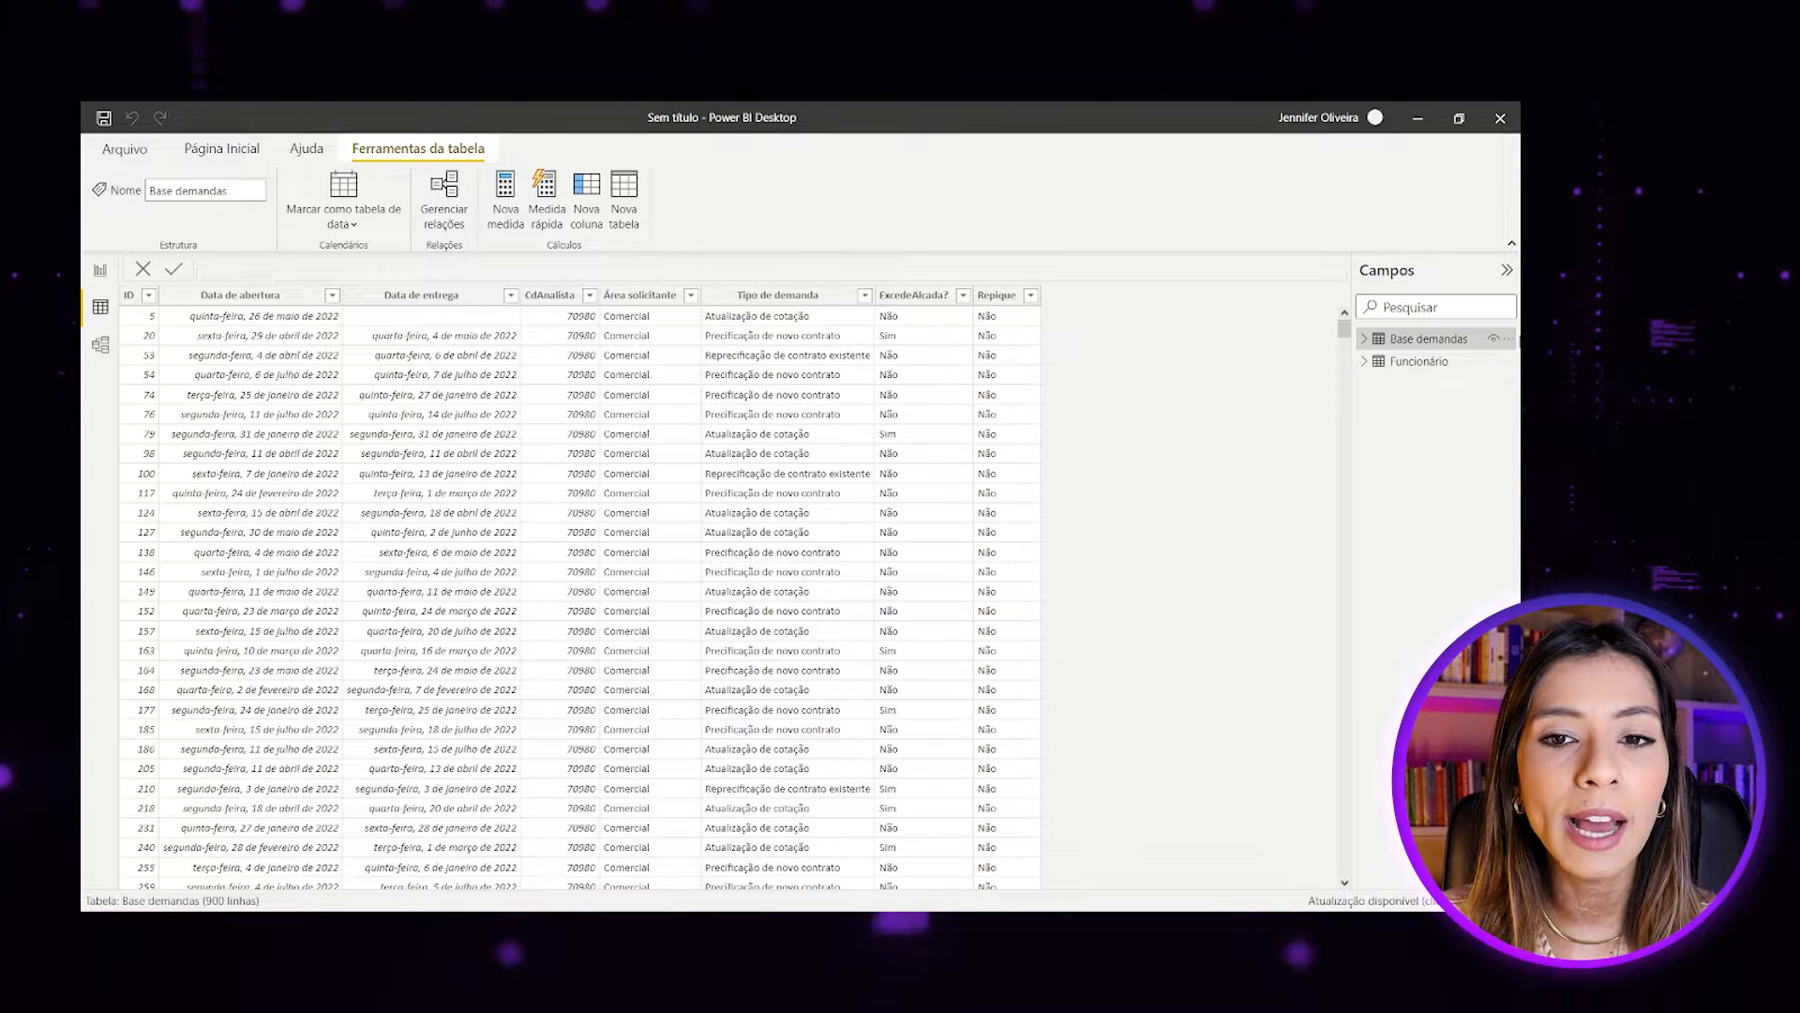
{"action": "left_click", "coordinate": [1453, 371]}
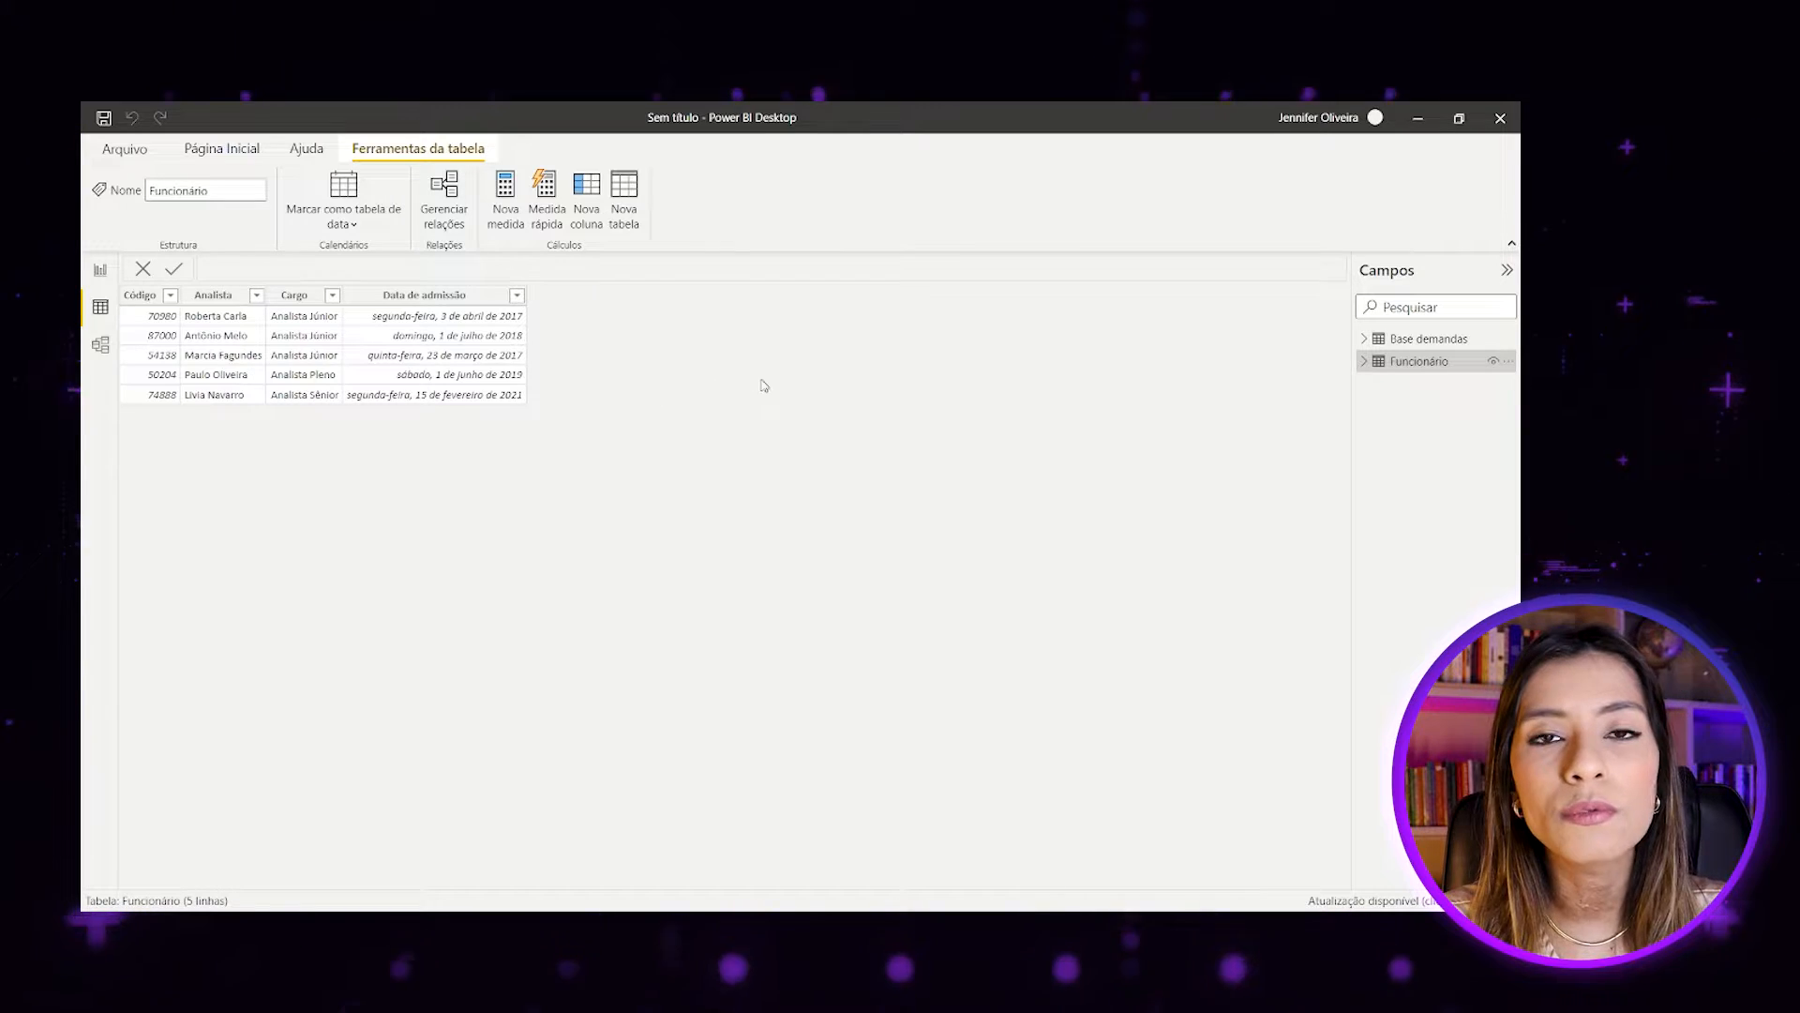
{"action": "left_click", "coordinate": [1429, 340]}
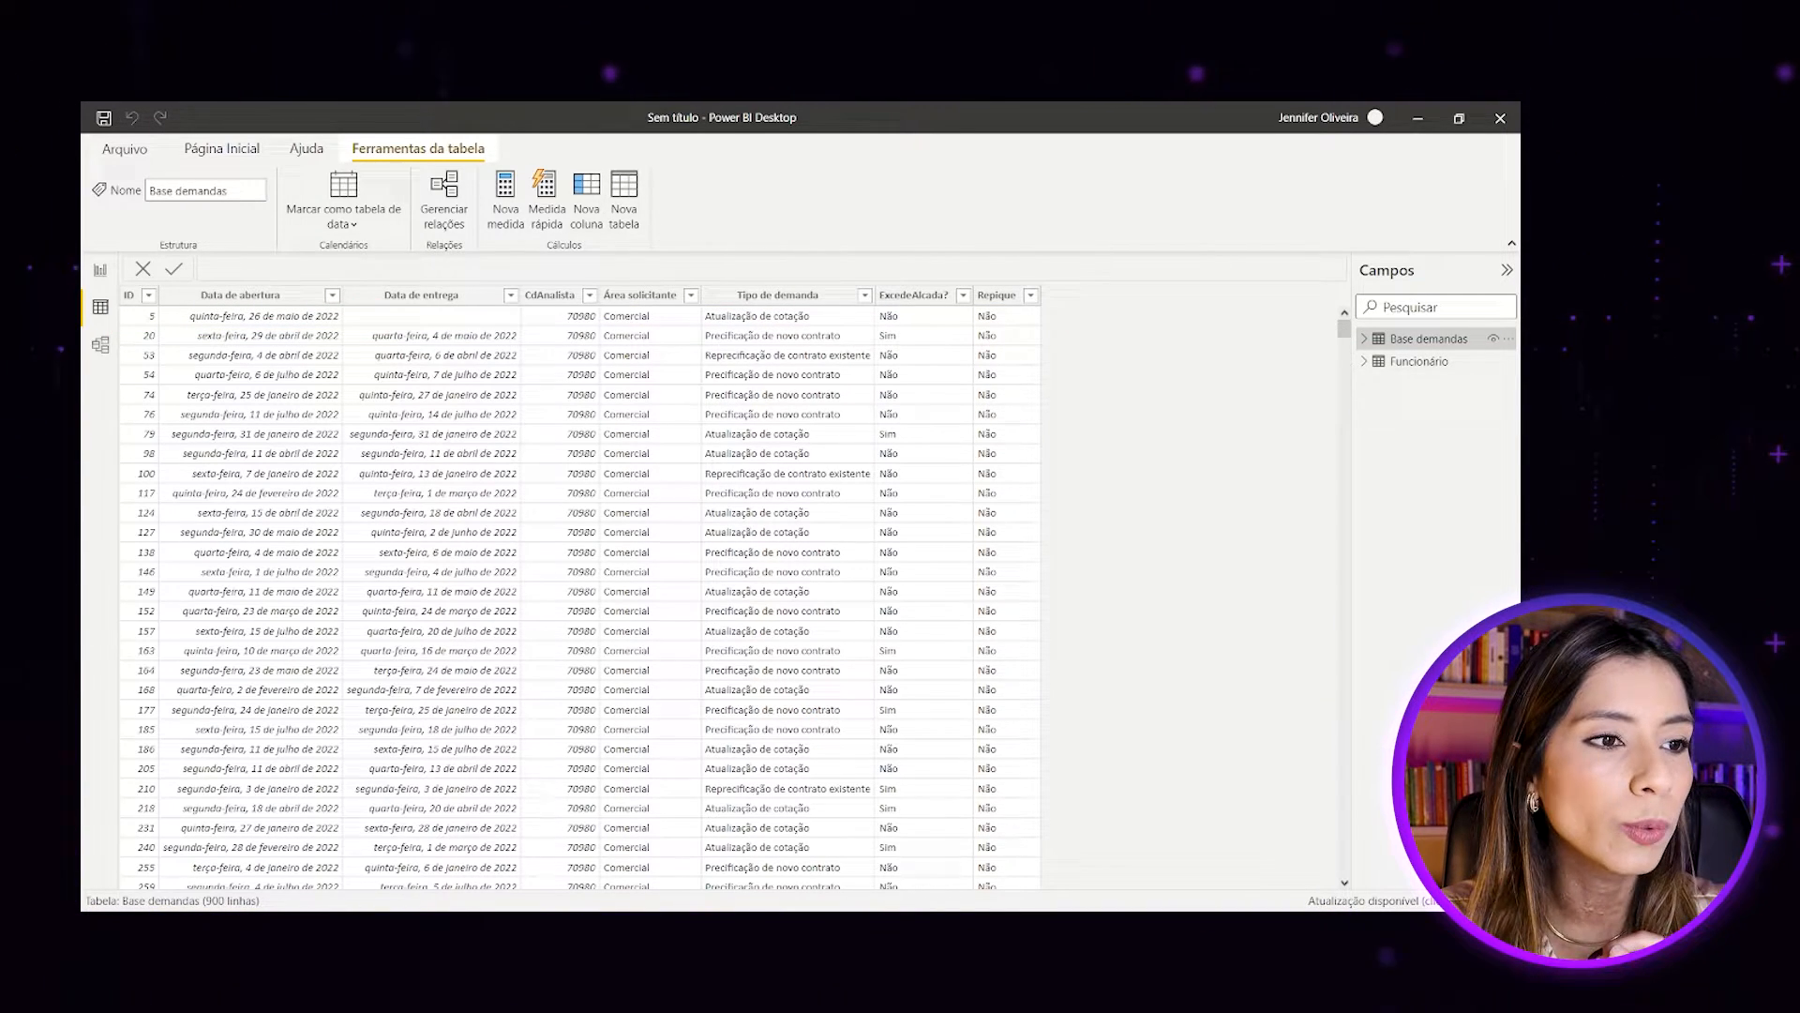
Create a relationship in the model between Código in Funcionário and CdAnalista in Base demandas.
{"action": "left_click", "coordinate": [115, 347]}
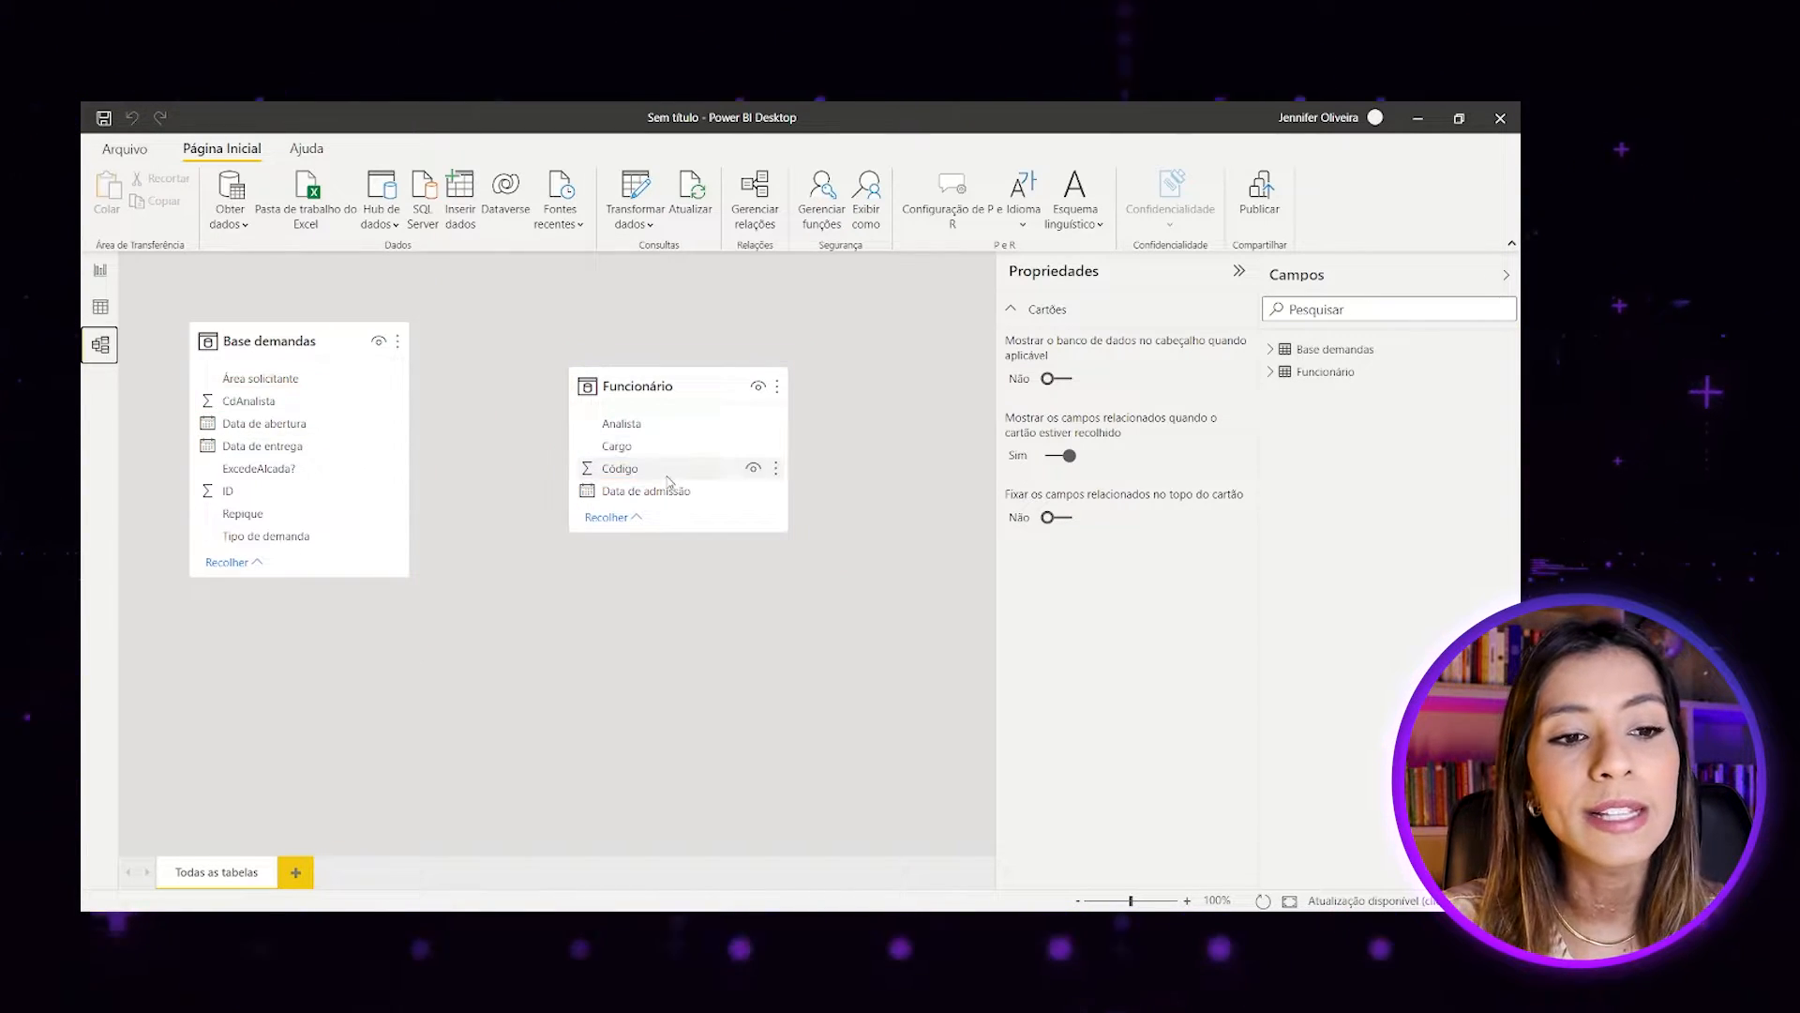
{"action": "left_click_drag", "start_coordinate": [655, 456], "coordinate": [305, 406]}
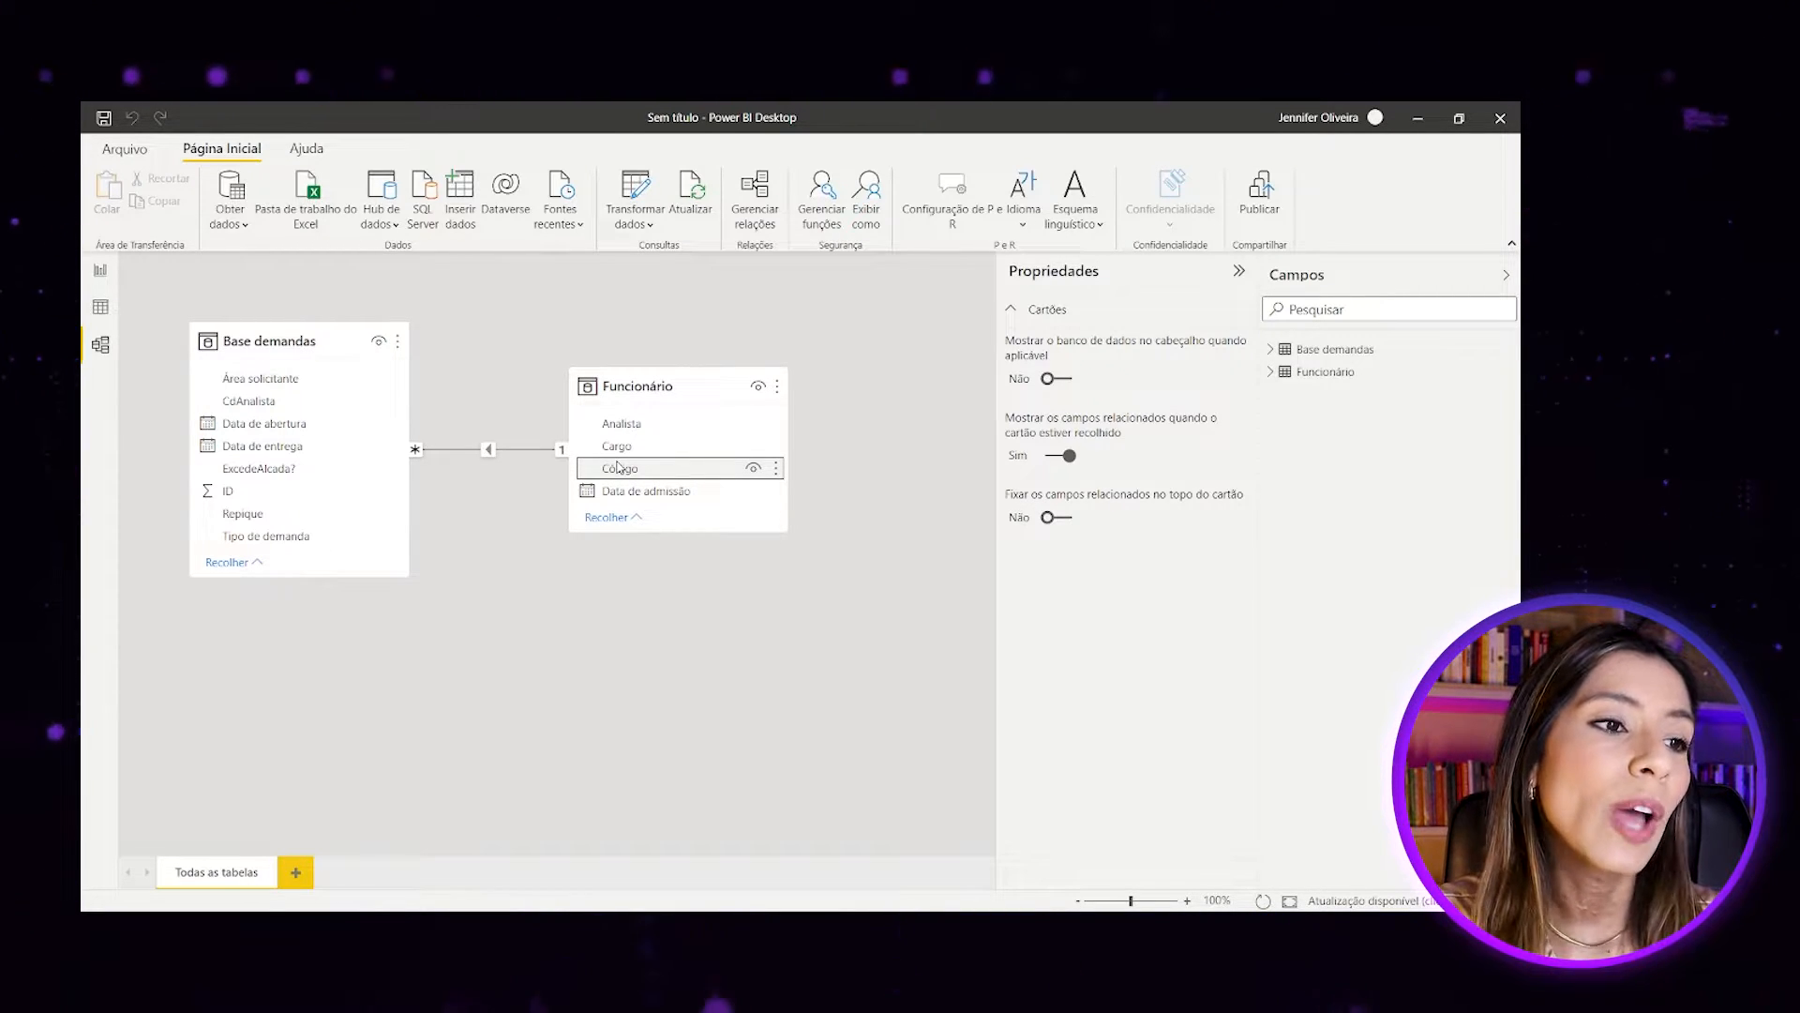
Insert a pie chart on the report page, enlarge it and place it near the page's upper-left corner.
{"action": "left_click", "coordinate": [102, 271]}
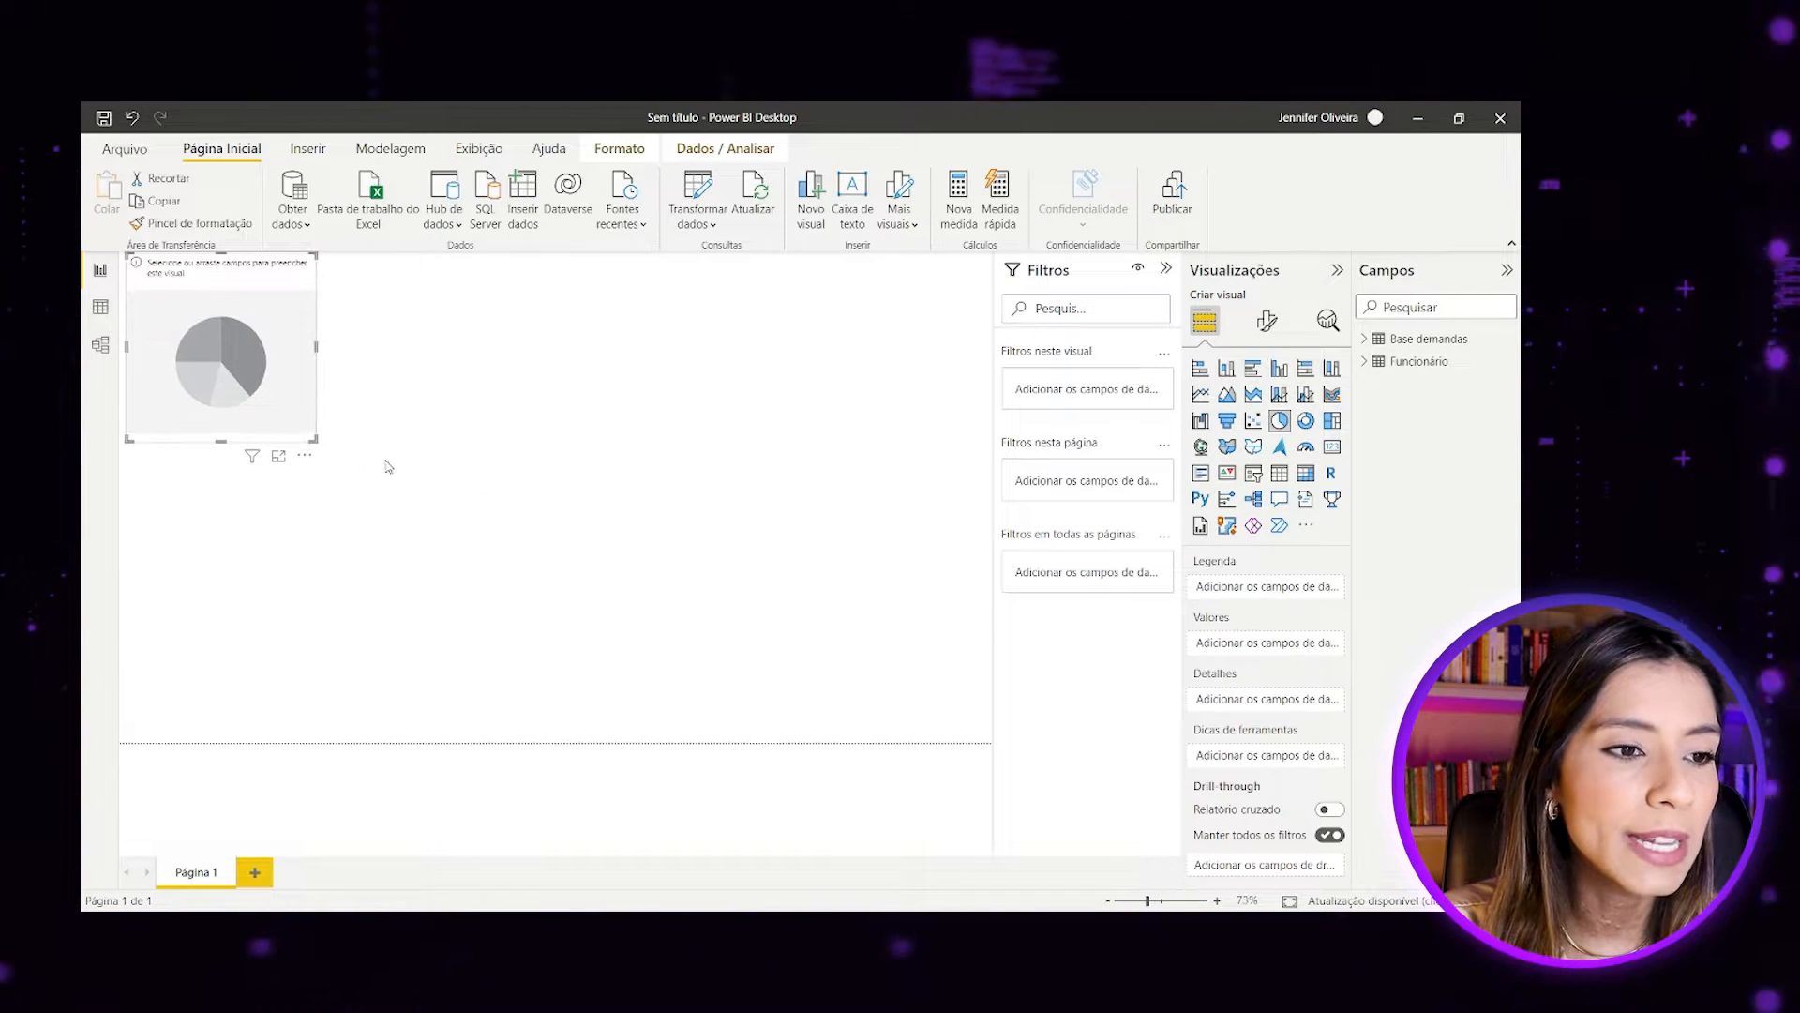
{"action": "left_click_drag", "start_coordinate": [316, 440], "coordinate": [514, 663]}
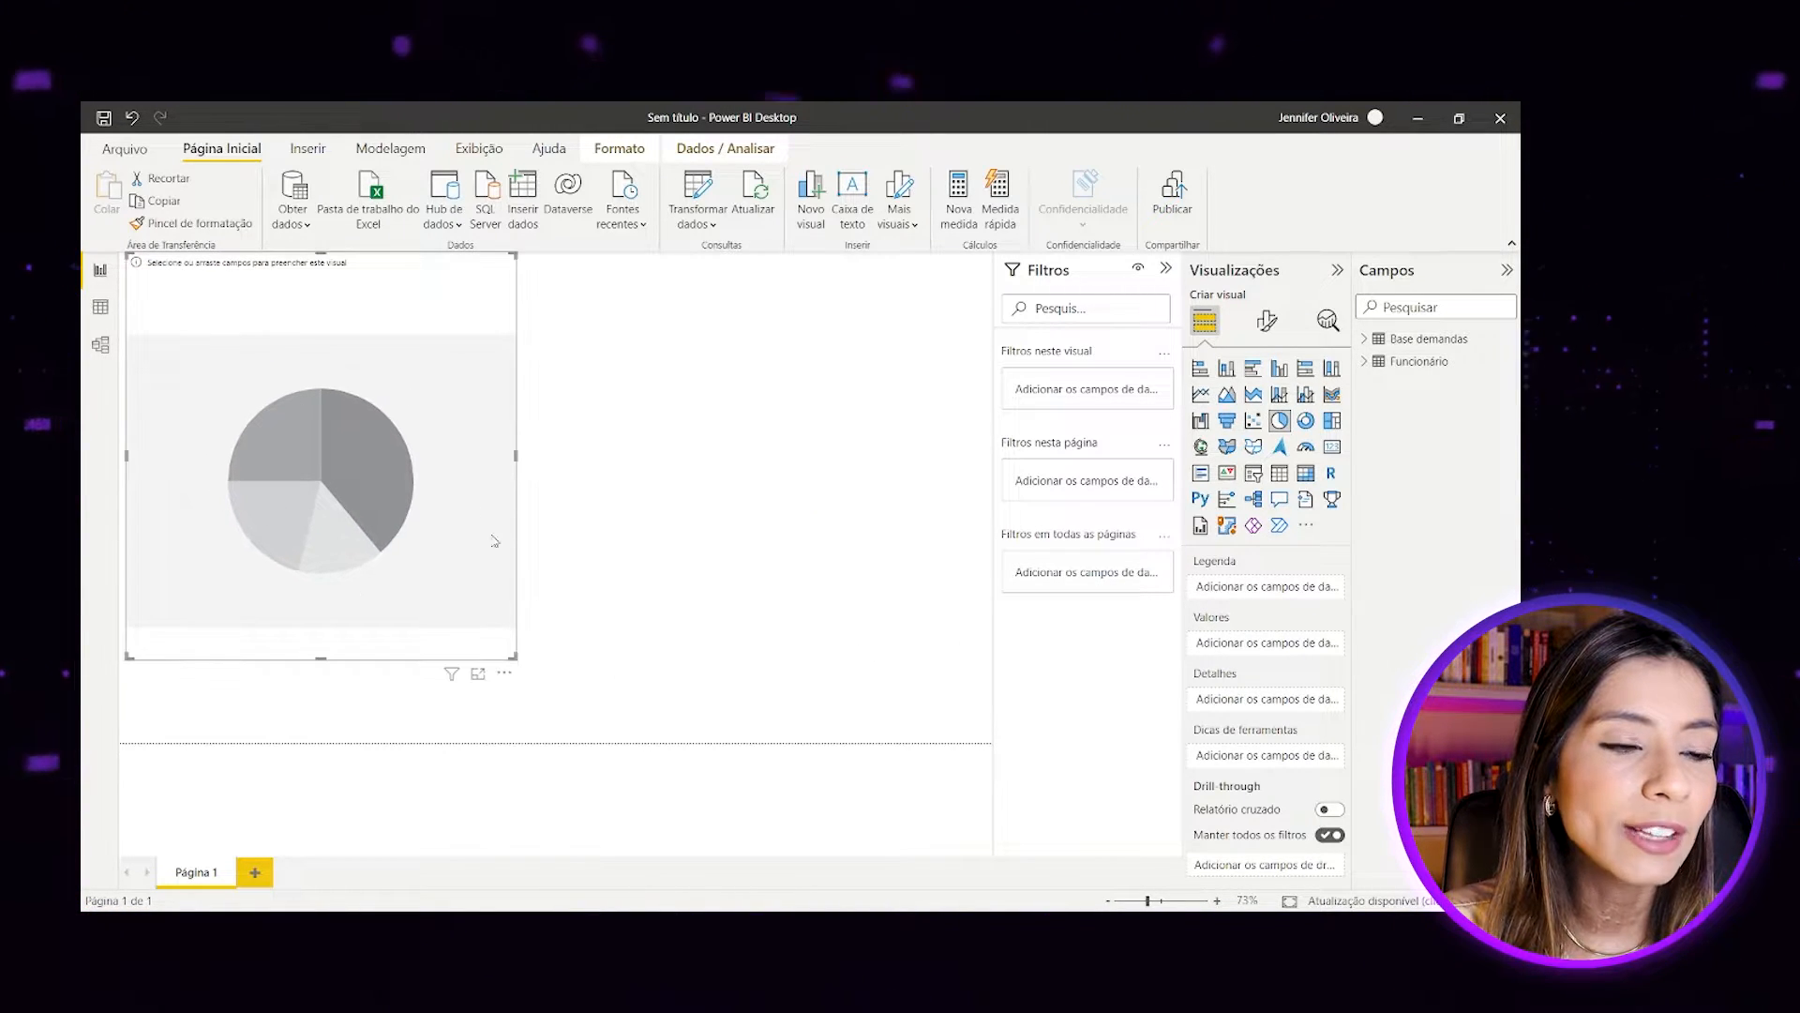
{"action": "mouse_move", "coordinate": [482, 301]}
{"action": "left_mouse_down"}
{"action": "mouse_move", "coordinate": [532, 333]}
{"action": "mouse_move", "coordinate": [491, 330]}
{"action": "left_mouse_up"}
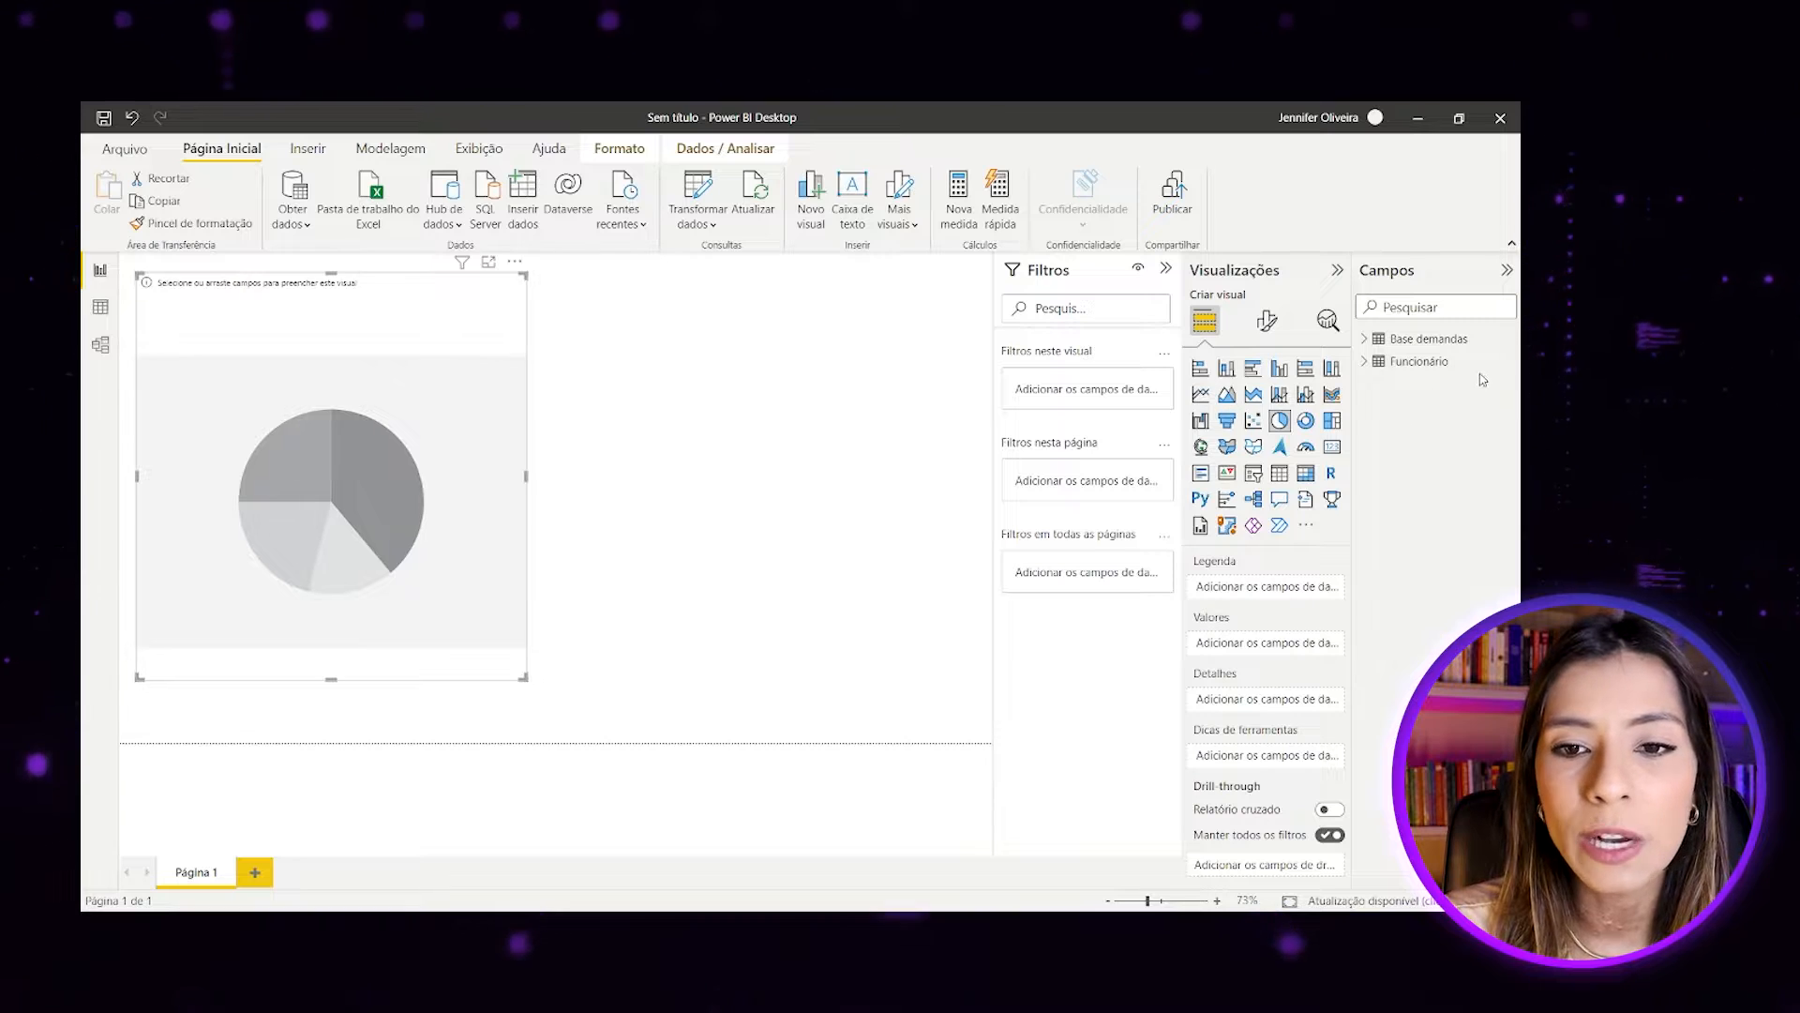
Set the pie chart's legend to ExcedeAlcada? and its values to ID, and extend the chart down to the page's lower edge.
{"action": "left_click", "coordinate": [1364, 338]}
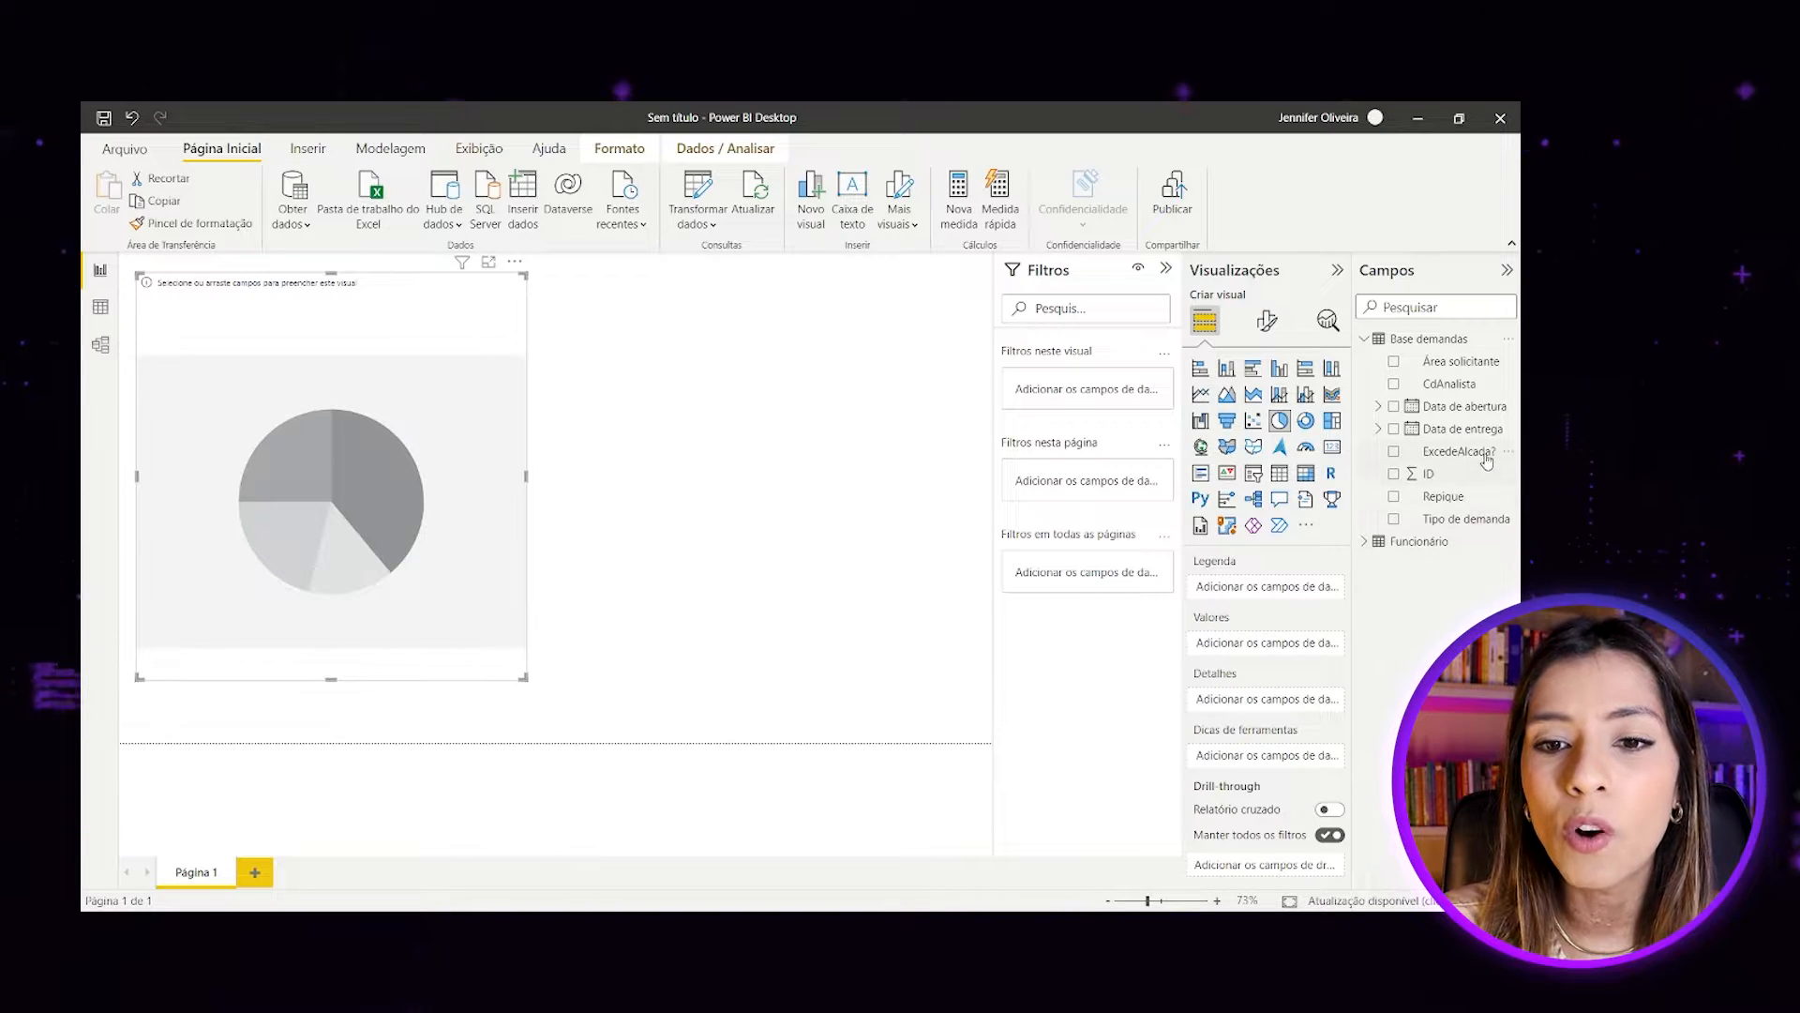
{"action": "left_click_drag", "start_coordinate": [1488, 457], "coordinate": [1318, 602]}
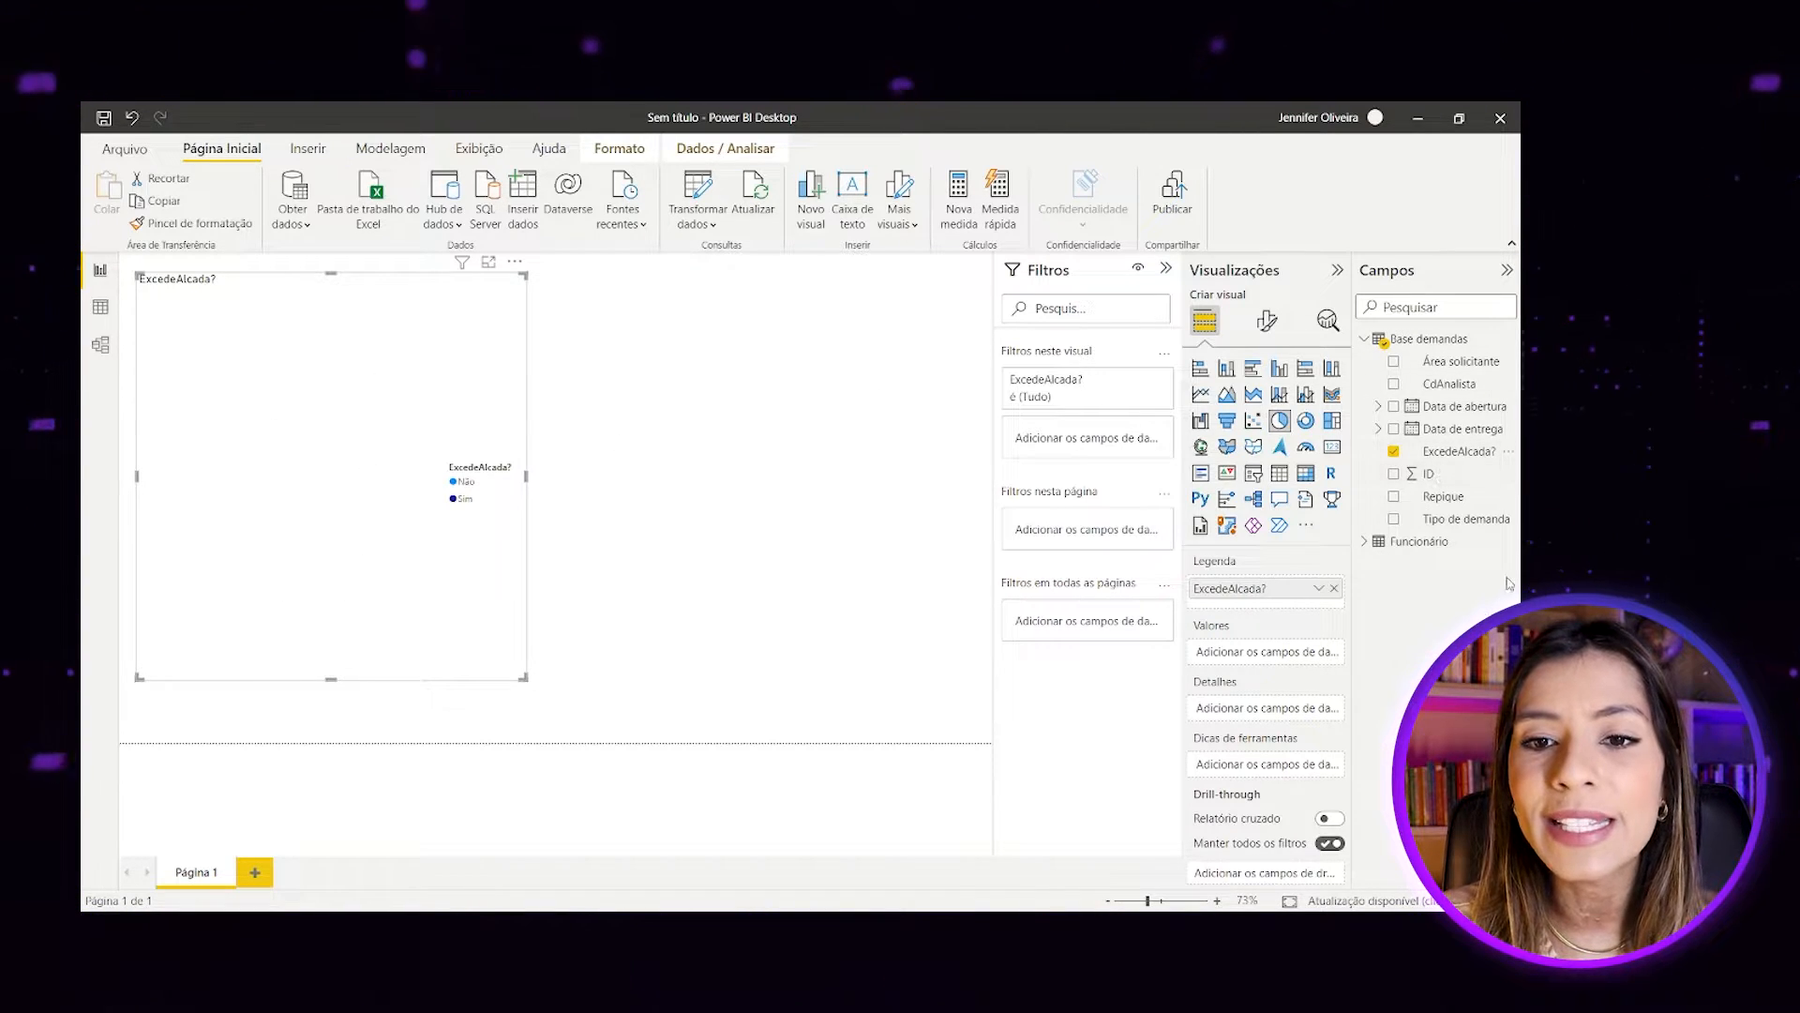
{"action": "left_click_drag", "start_coordinate": [1440, 480], "coordinate": [1286, 667]}
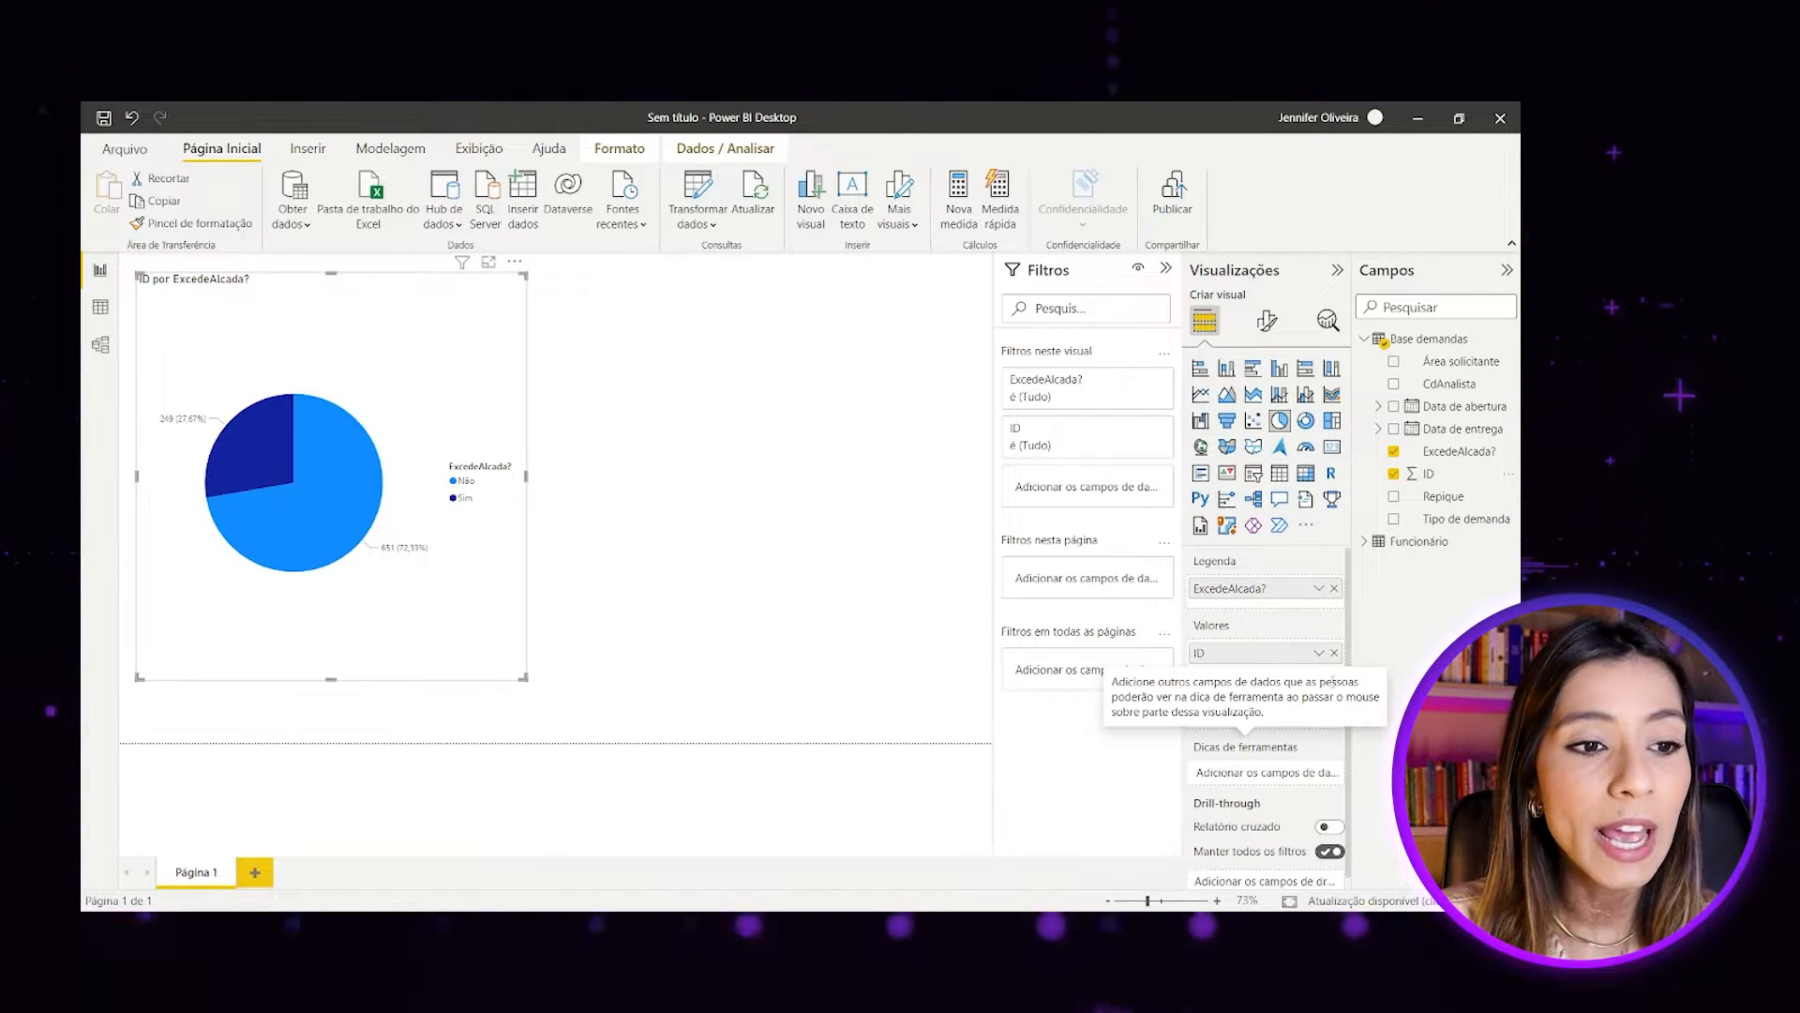
{"action": "left_click", "coordinate": [1317, 653]}
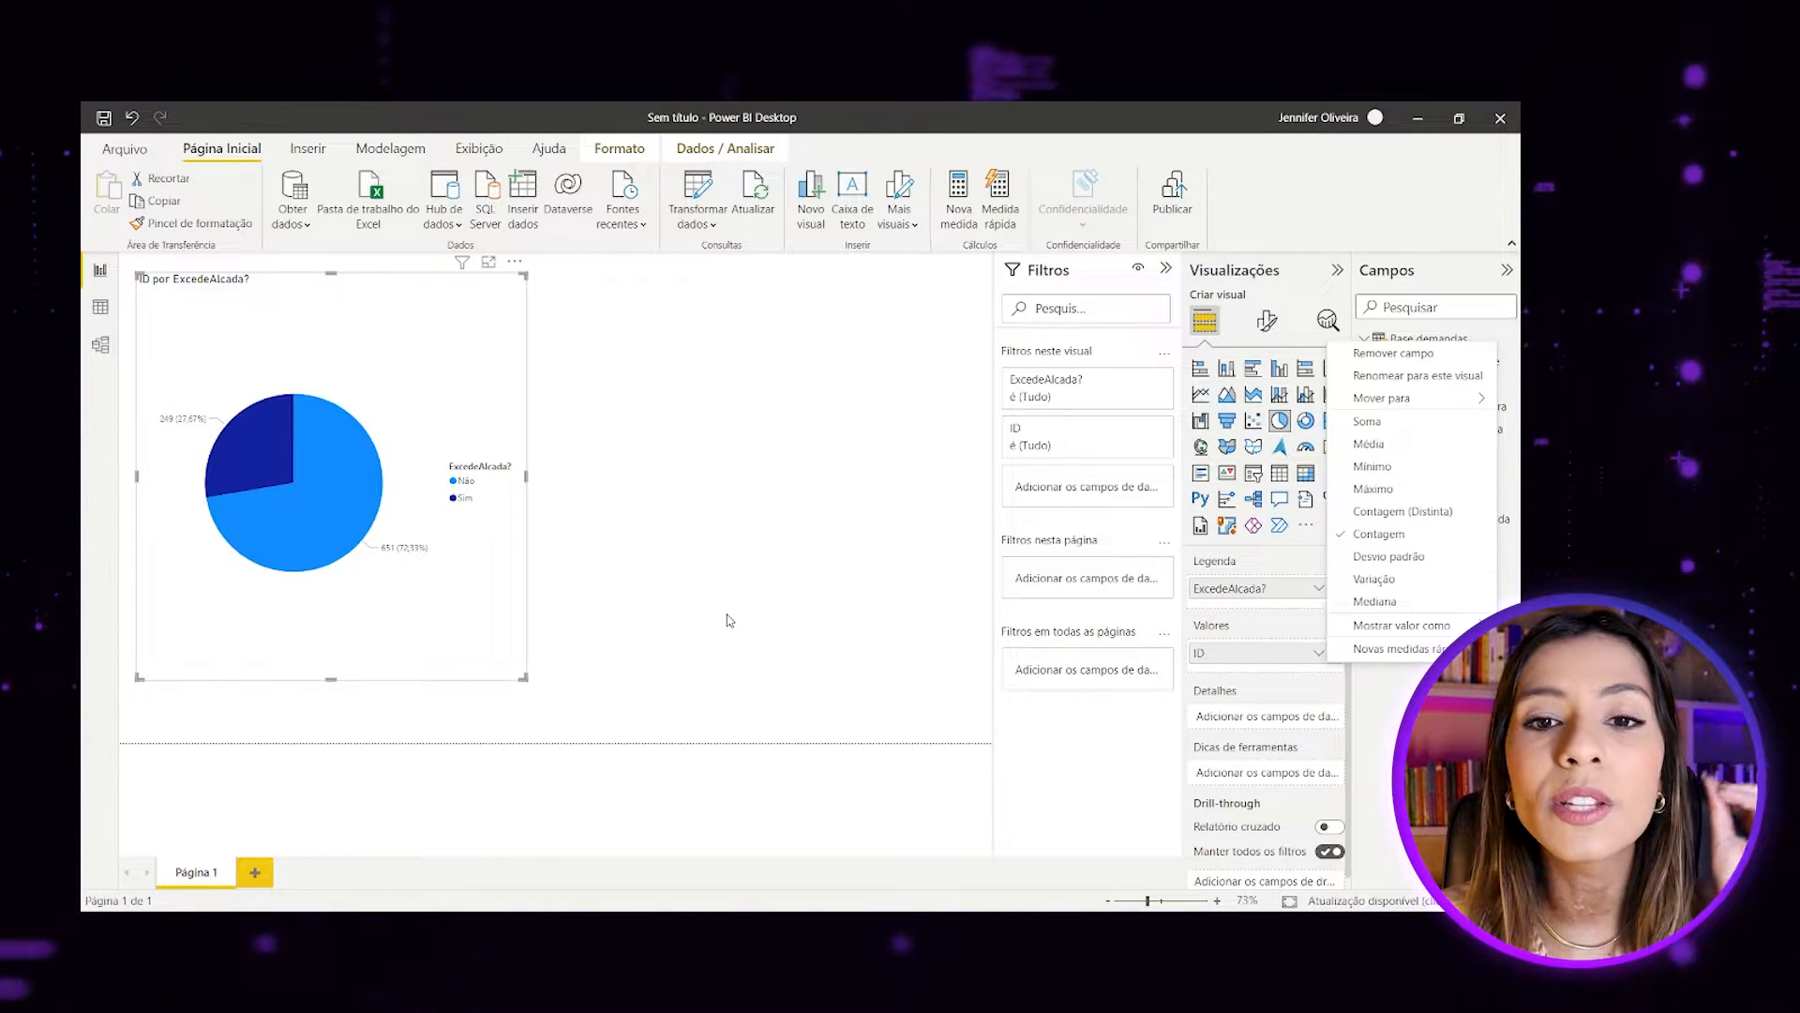
{"action": "left_click", "coordinate": [394, 455]}
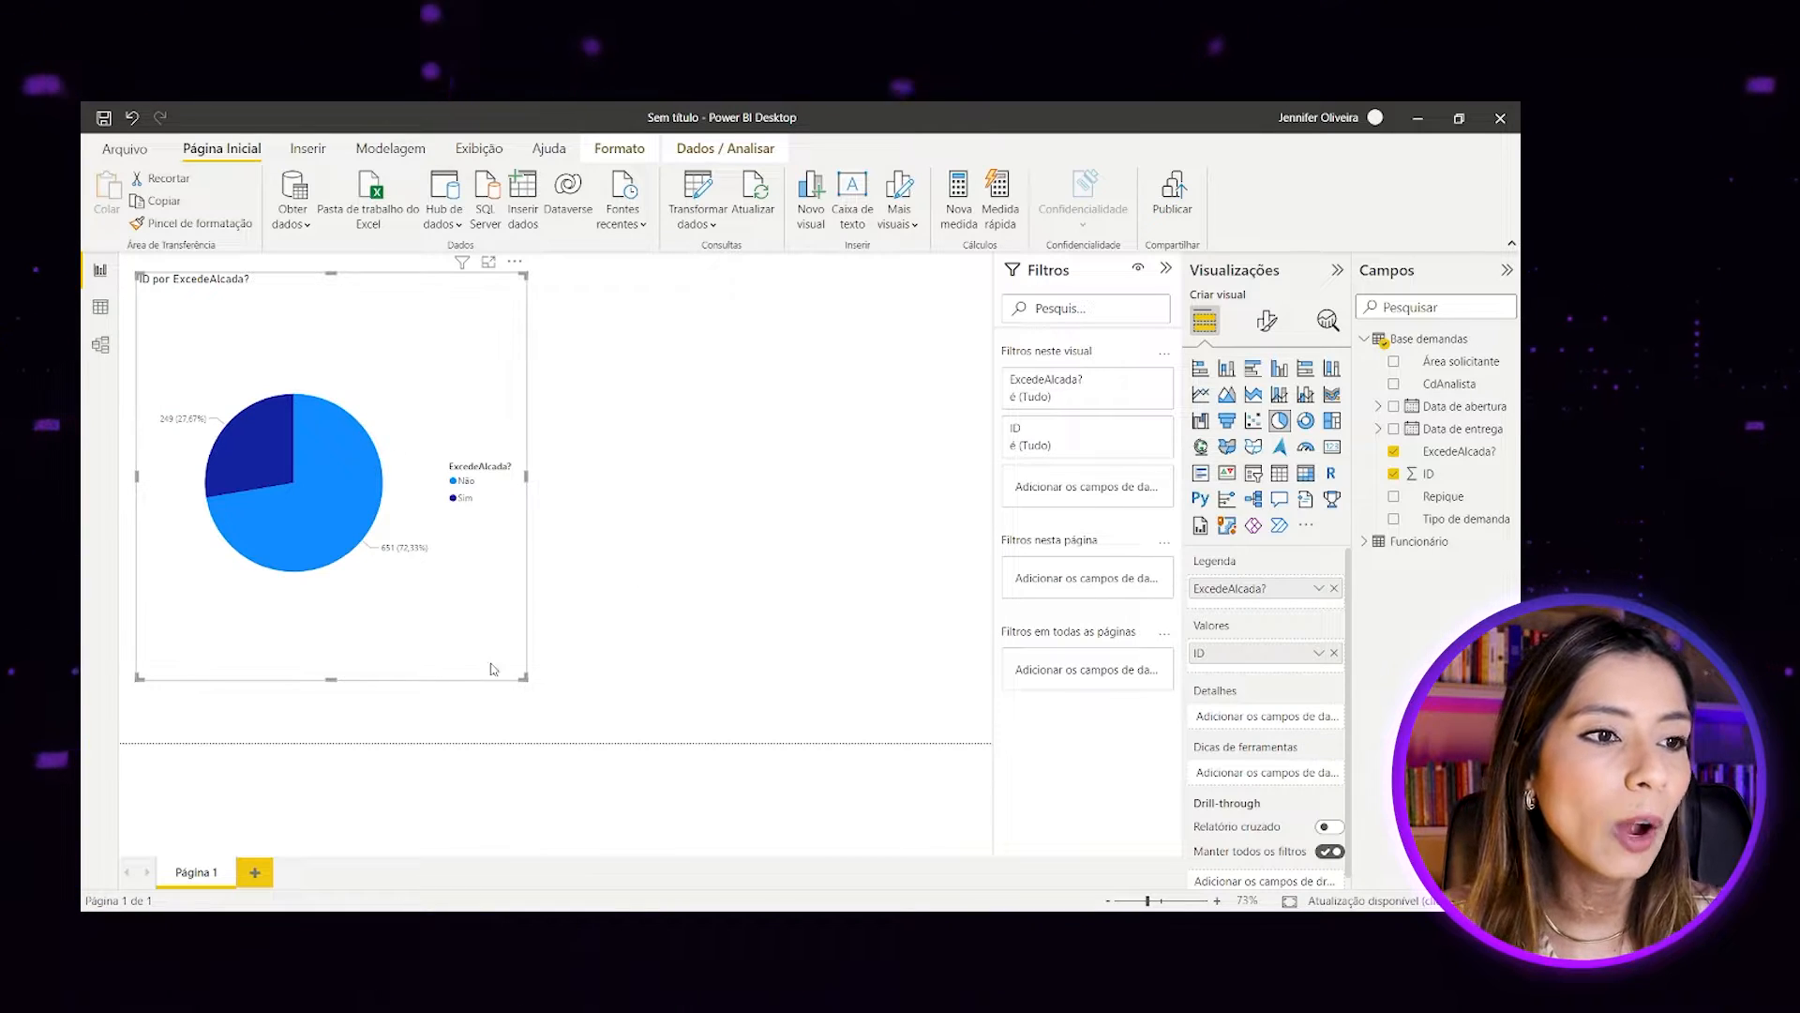
{"action": "left_click_drag", "start_coordinate": [523, 676], "coordinate": [535, 739]}
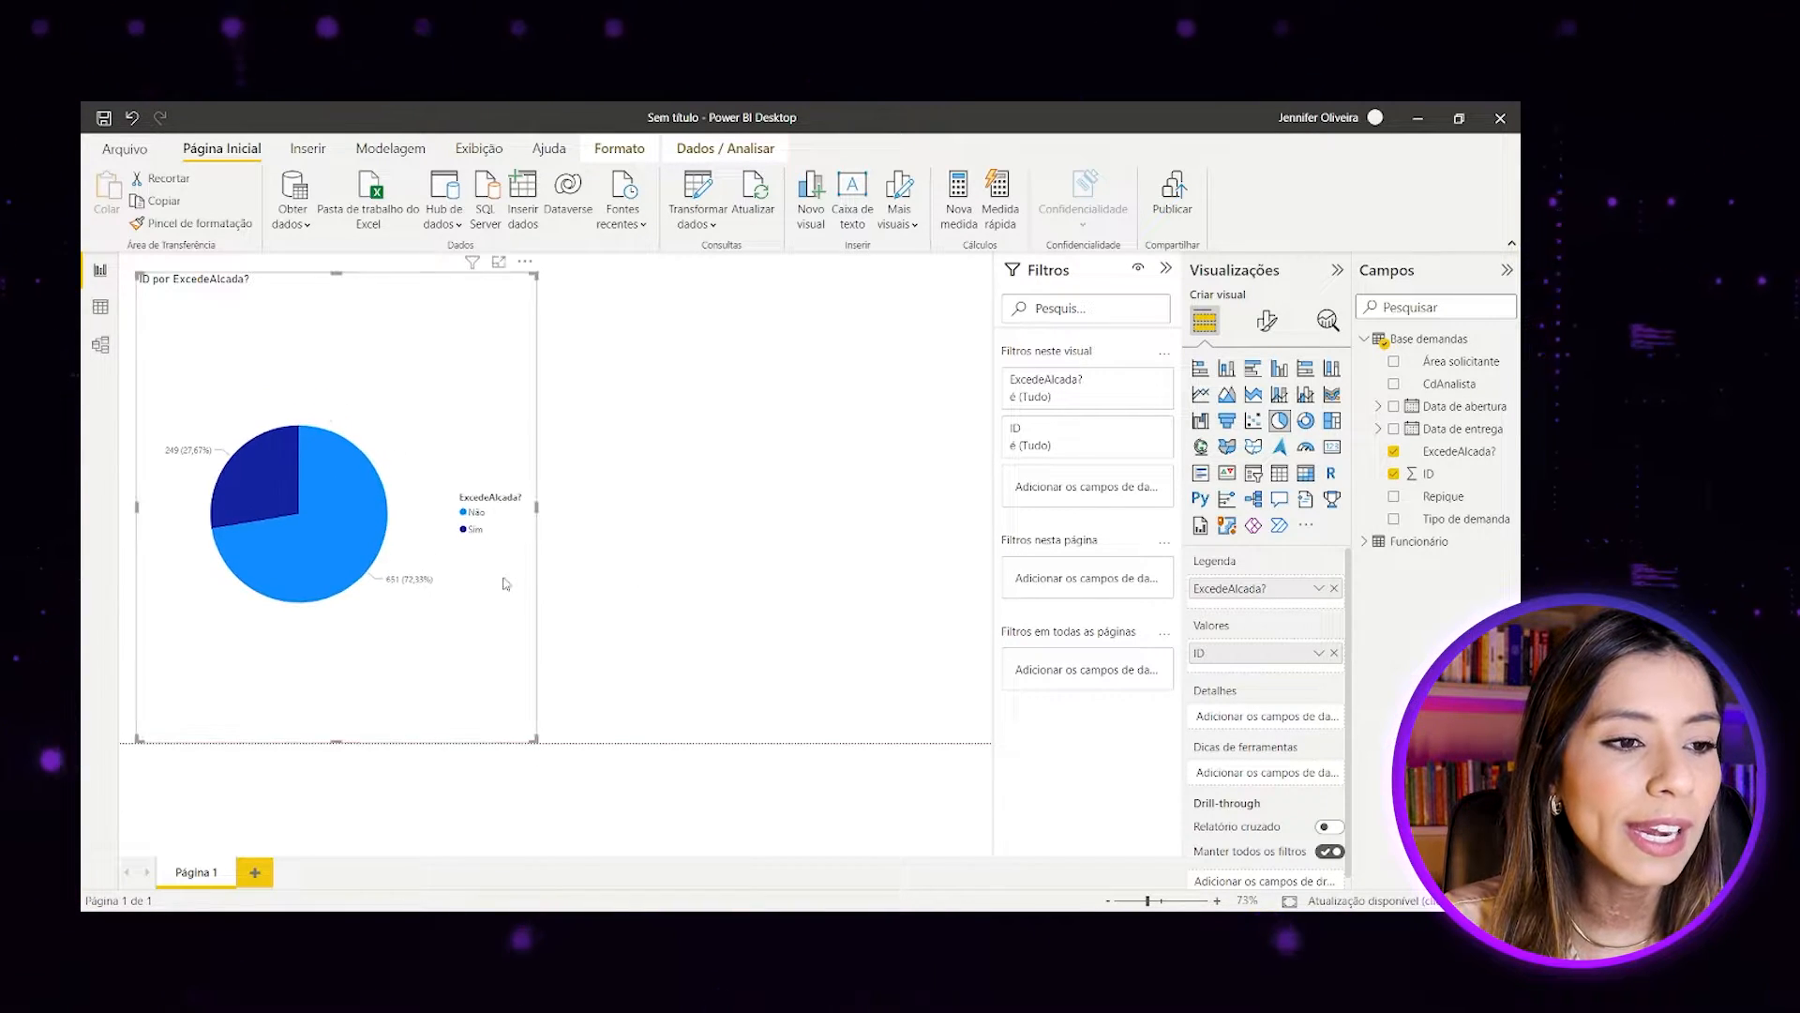
Add a stacked bar chart beside the pie chart with Tipo de demanda on the Y axis and ID on the X axis, made wider and shorter.
{"action": "left_click", "coordinate": [818, 500]}
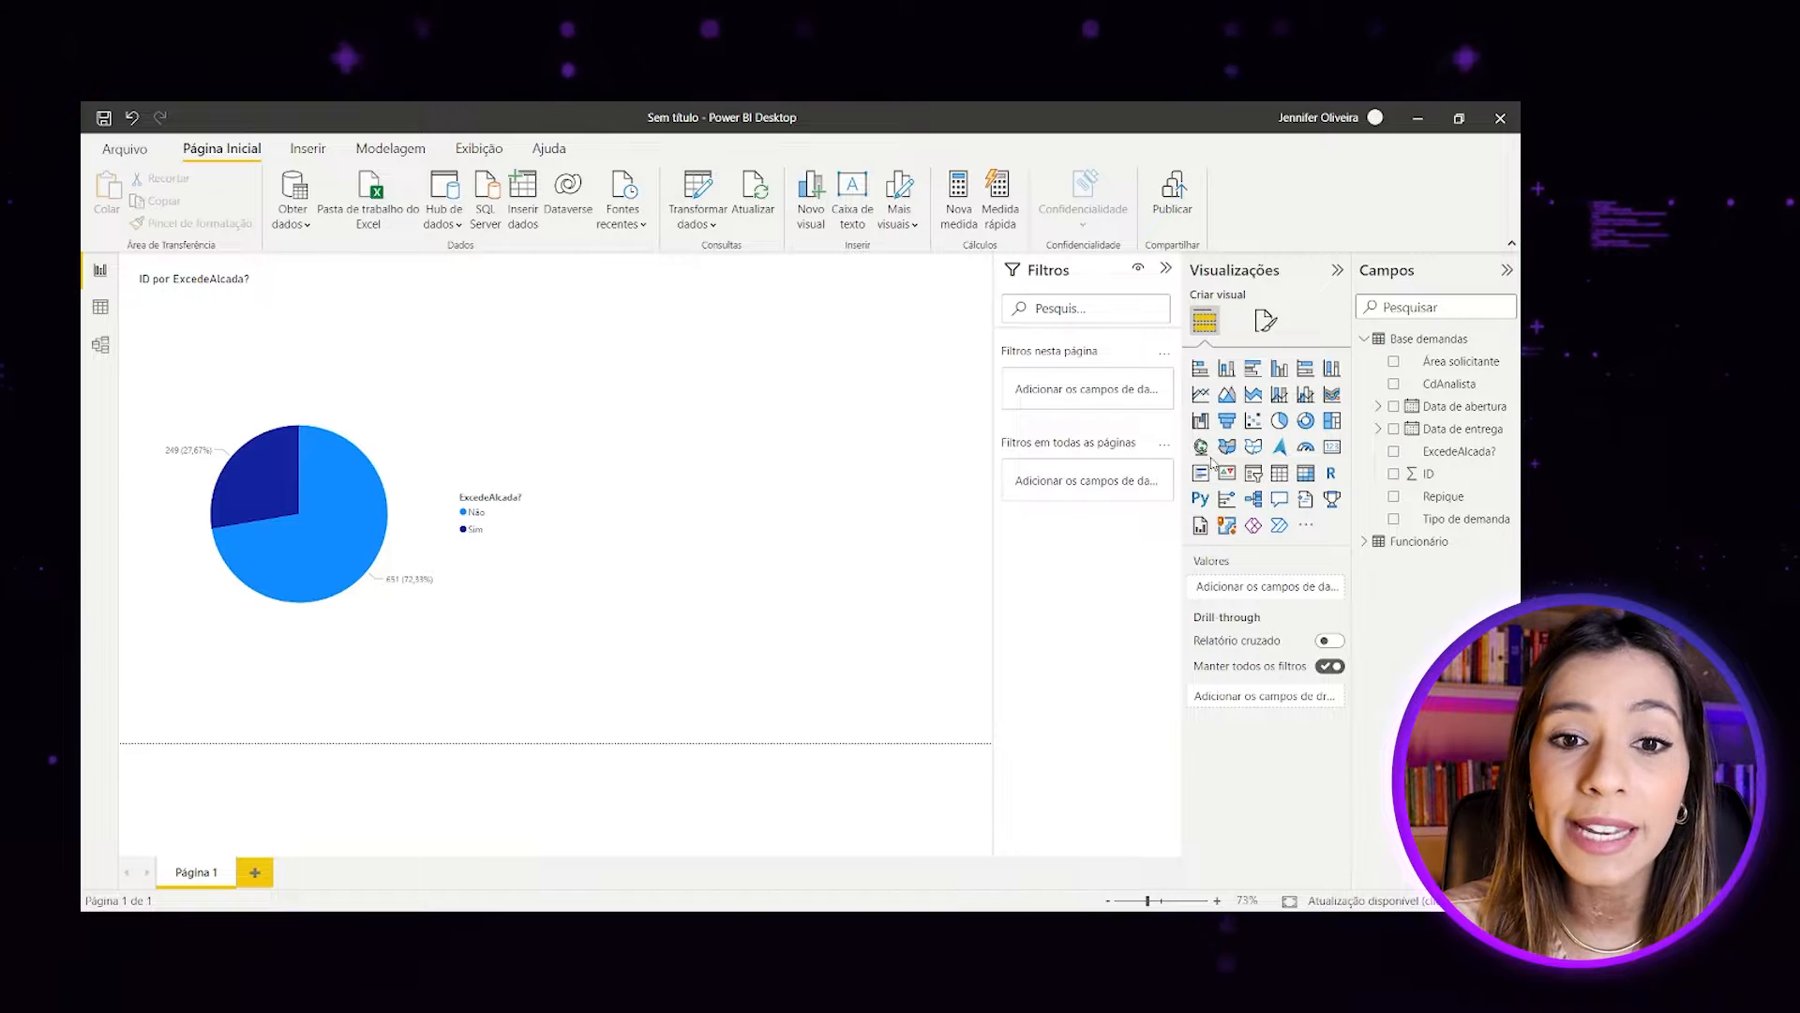
{"action": "left_click", "coordinate": [1199, 370]}
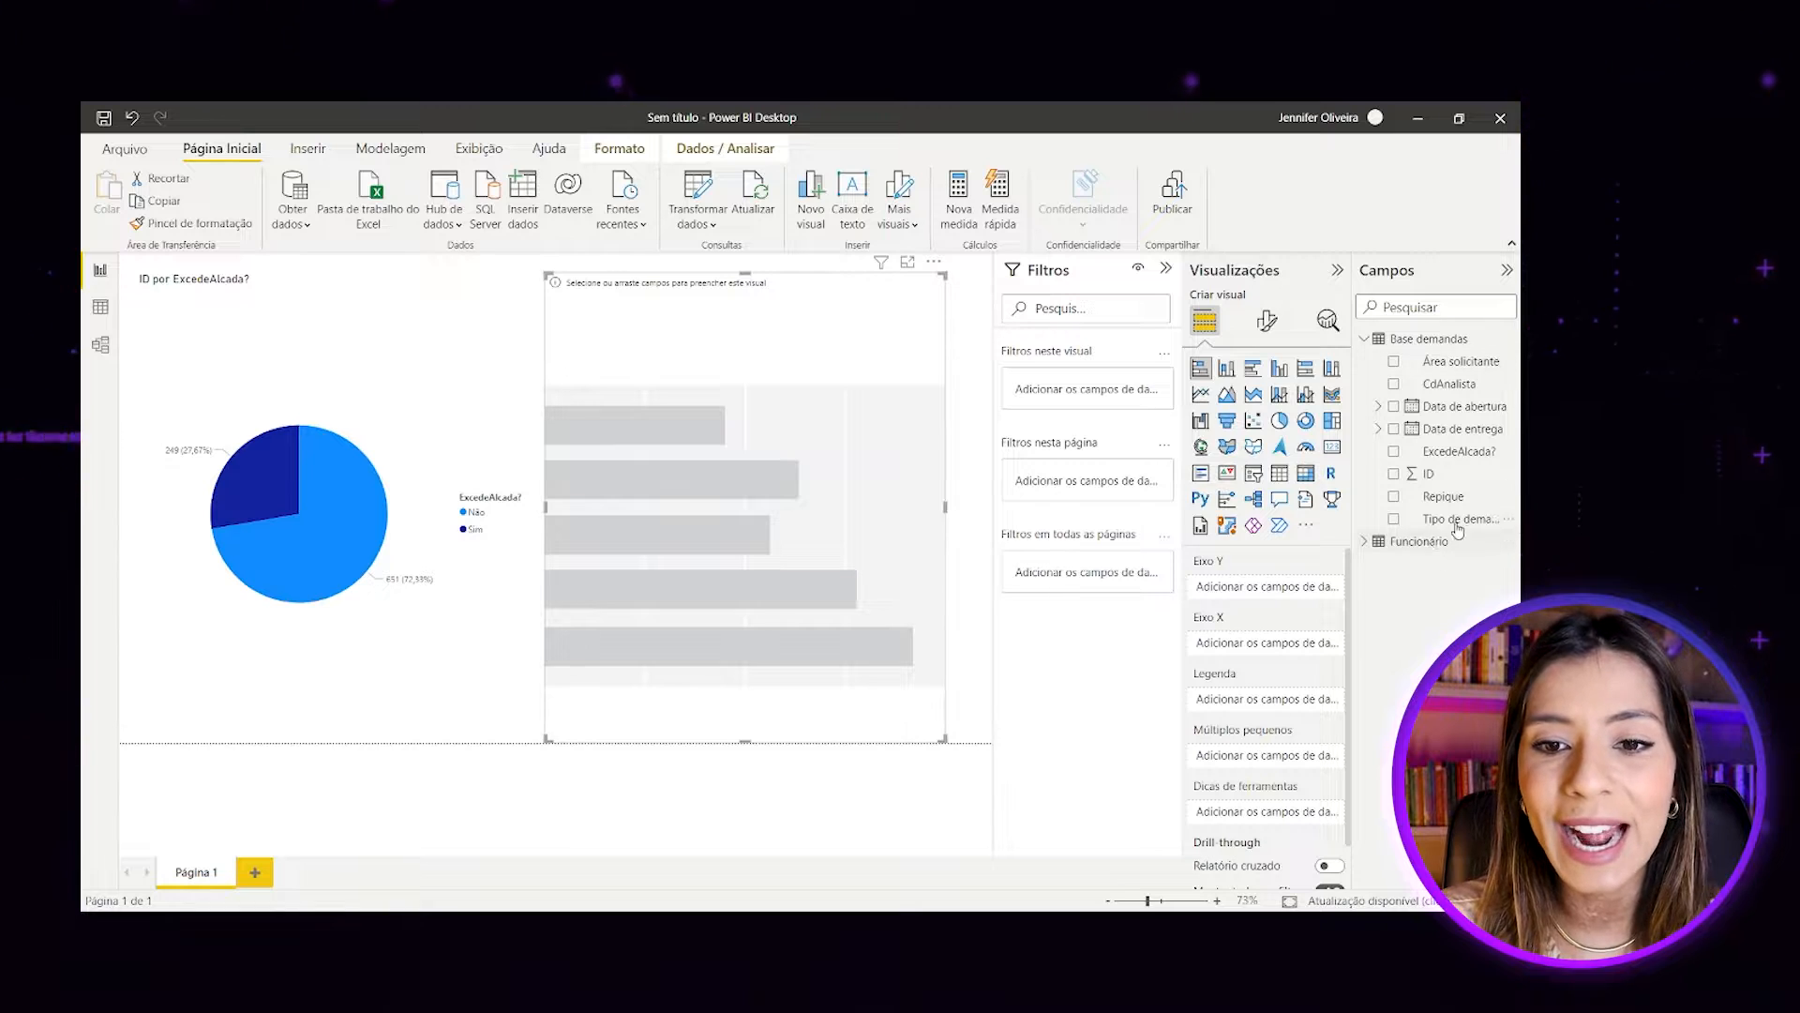
{"action": "left_click_drag", "start_coordinate": [1472, 518], "coordinate": [1304, 595]}
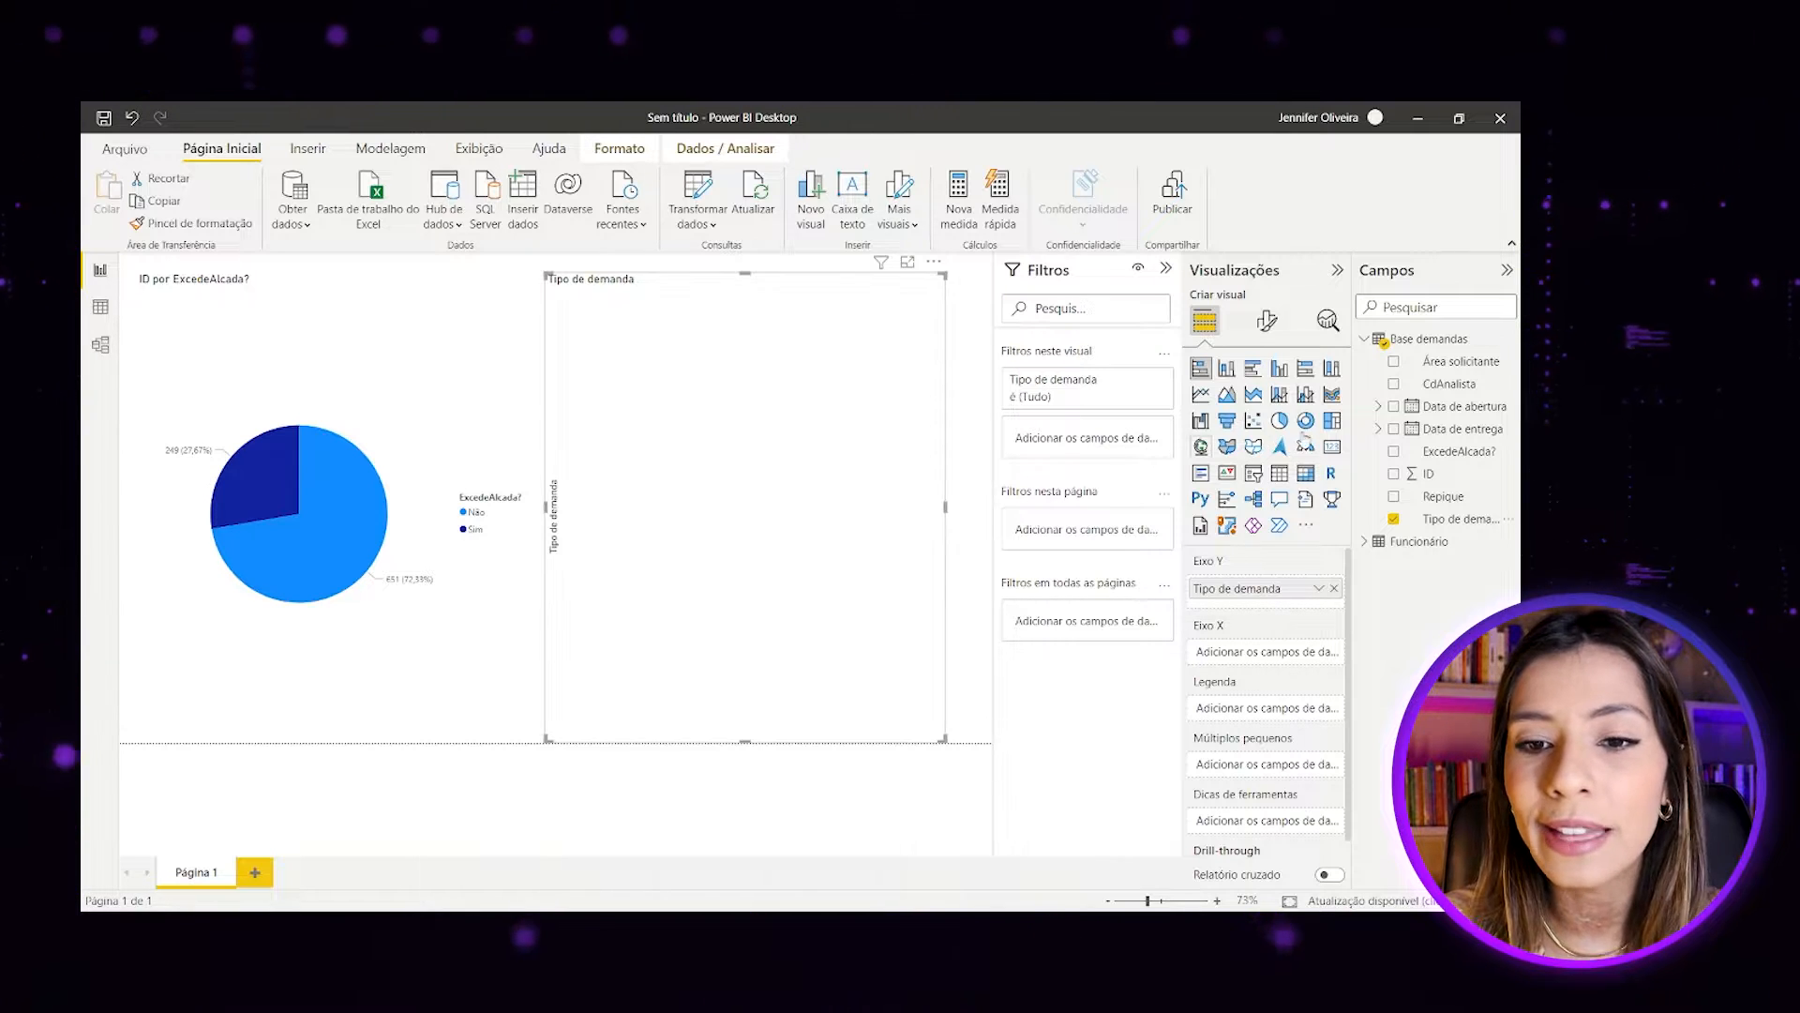
{"action": "left_click_drag", "start_coordinate": [1424, 483], "coordinate": [1269, 653]}
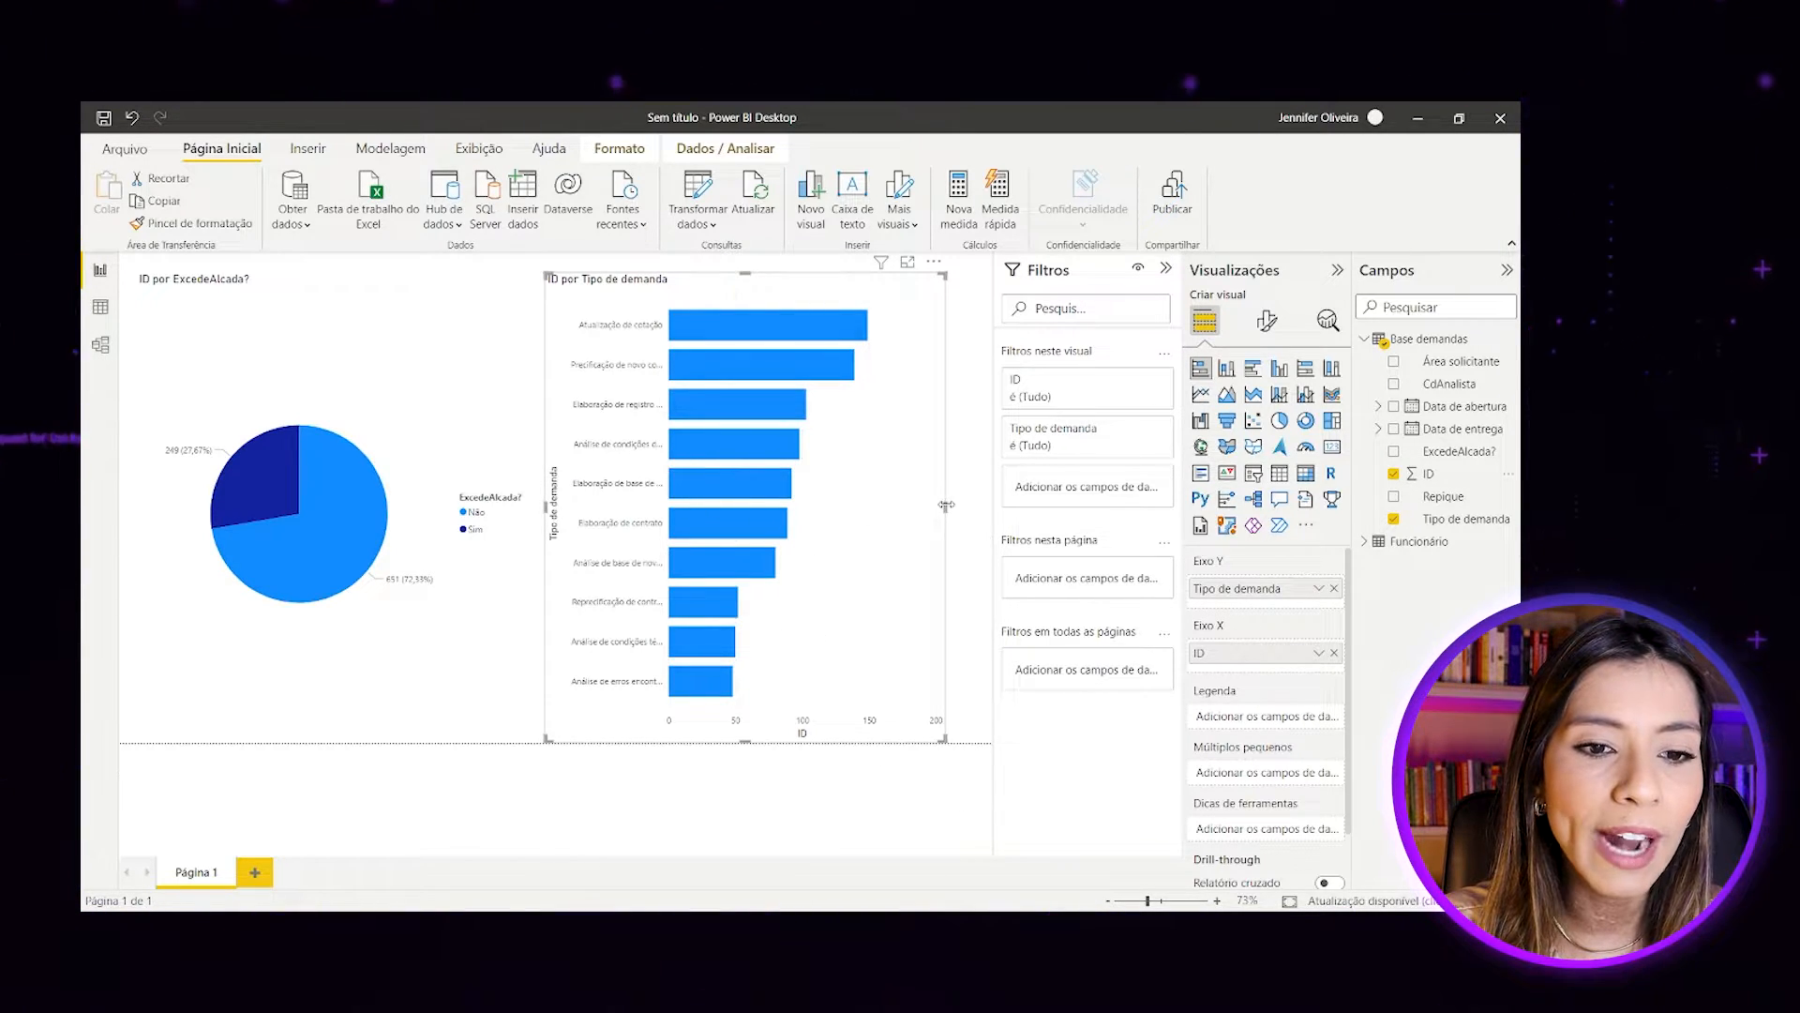
{"action": "left_click_drag", "start_coordinate": [945, 507], "coordinate": [1024, 525]}
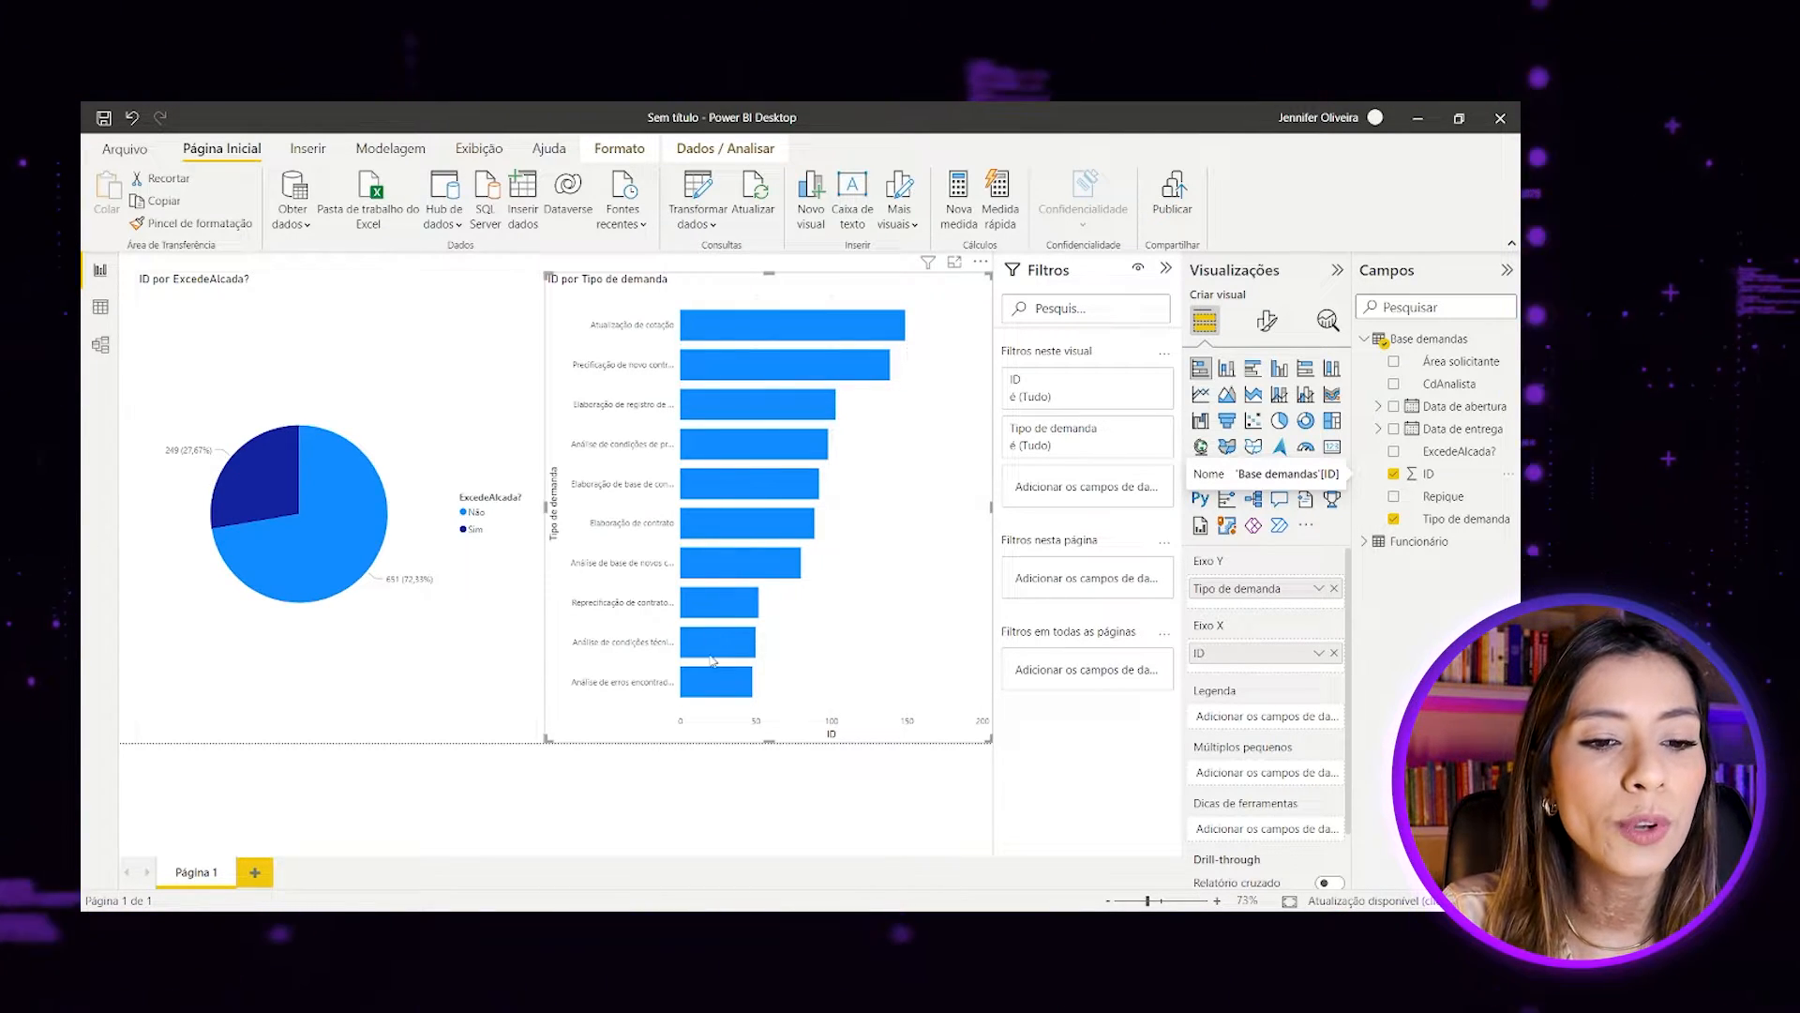
{"action": "left_click_drag", "start_coordinate": [768, 740], "coordinate": [768, 558]}
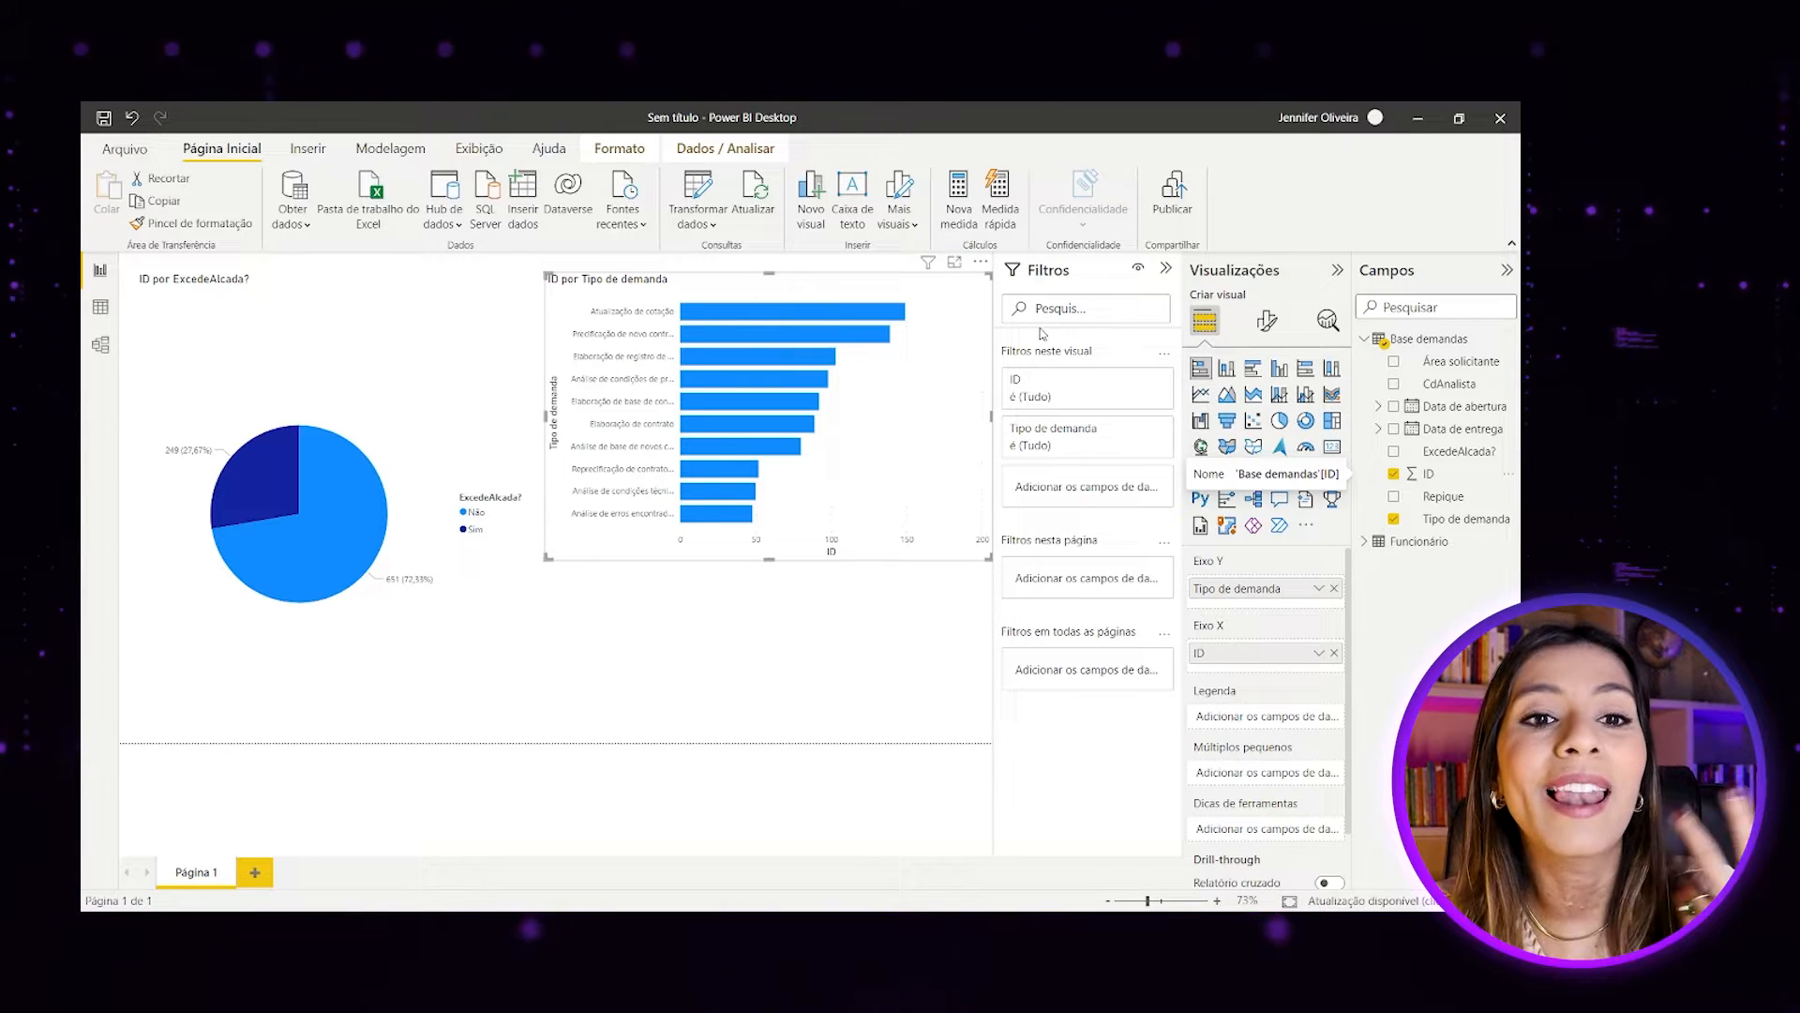
Create a new measure in Base demandas and name it Demandas acima da alçada in the formula.
{"action": "left_click", "coordinate": [966, 188]}
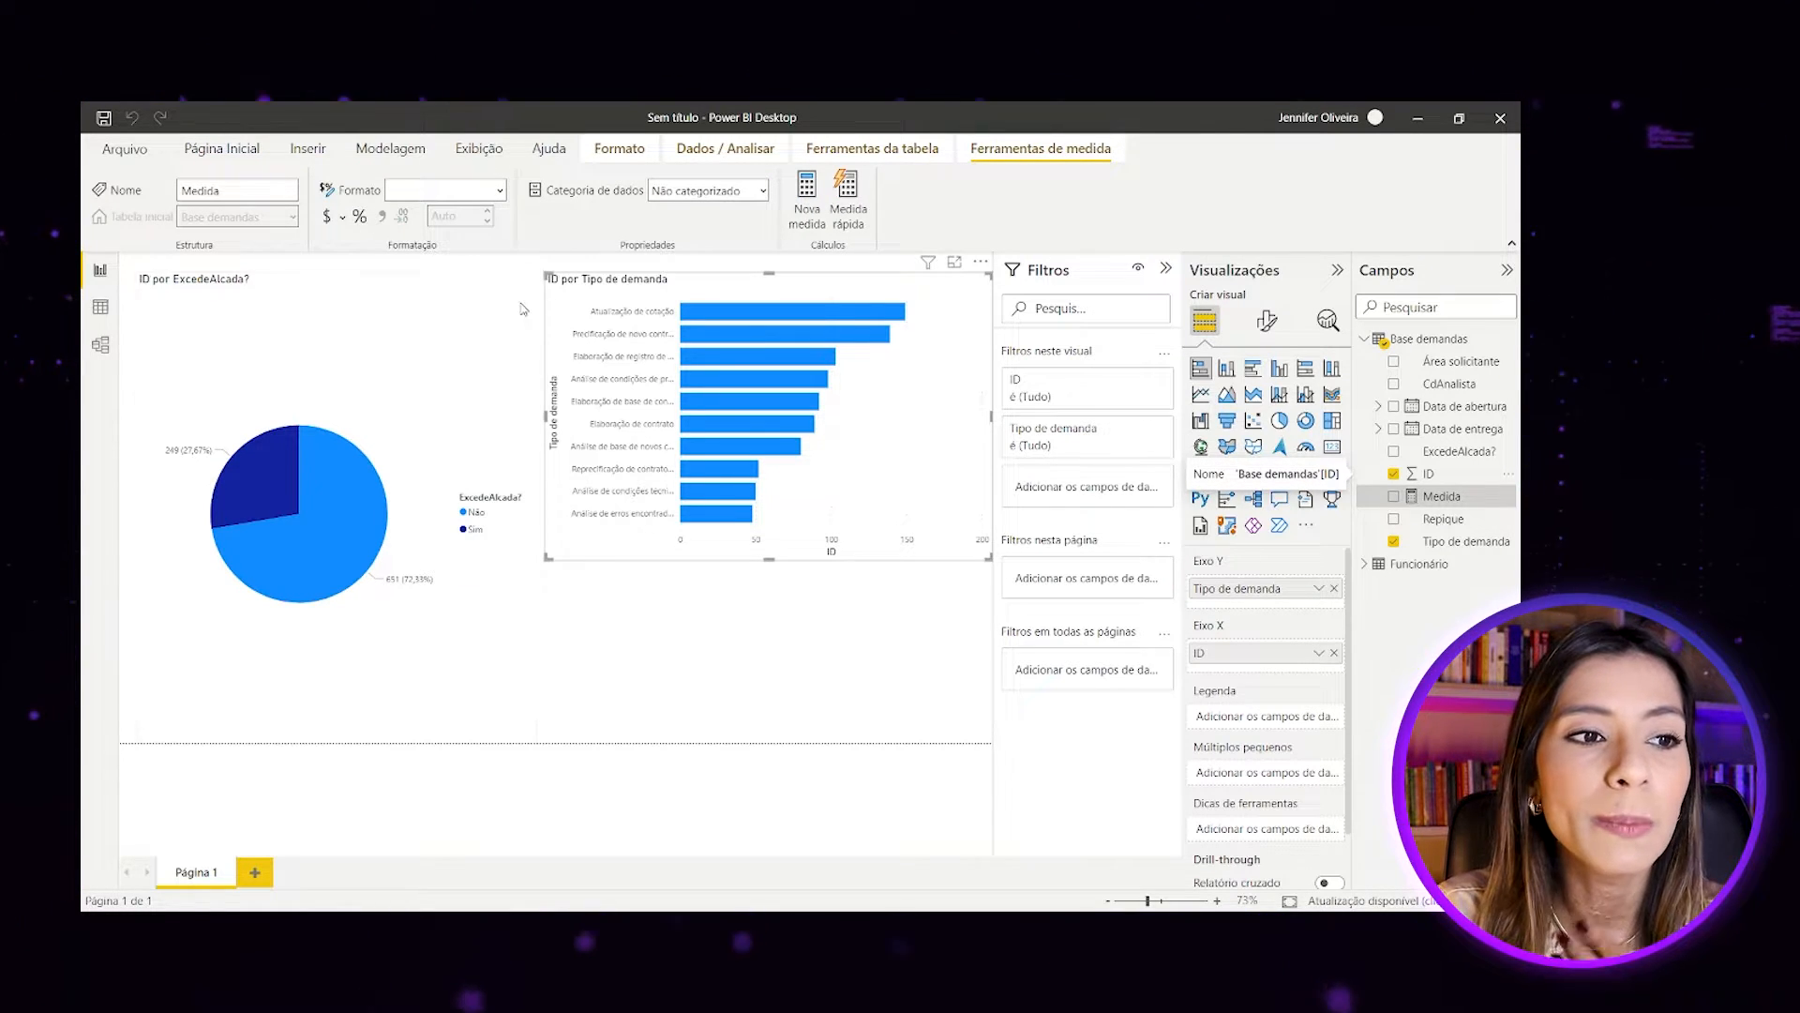
{"action": "double_click", "coordinate": [231, 267]}
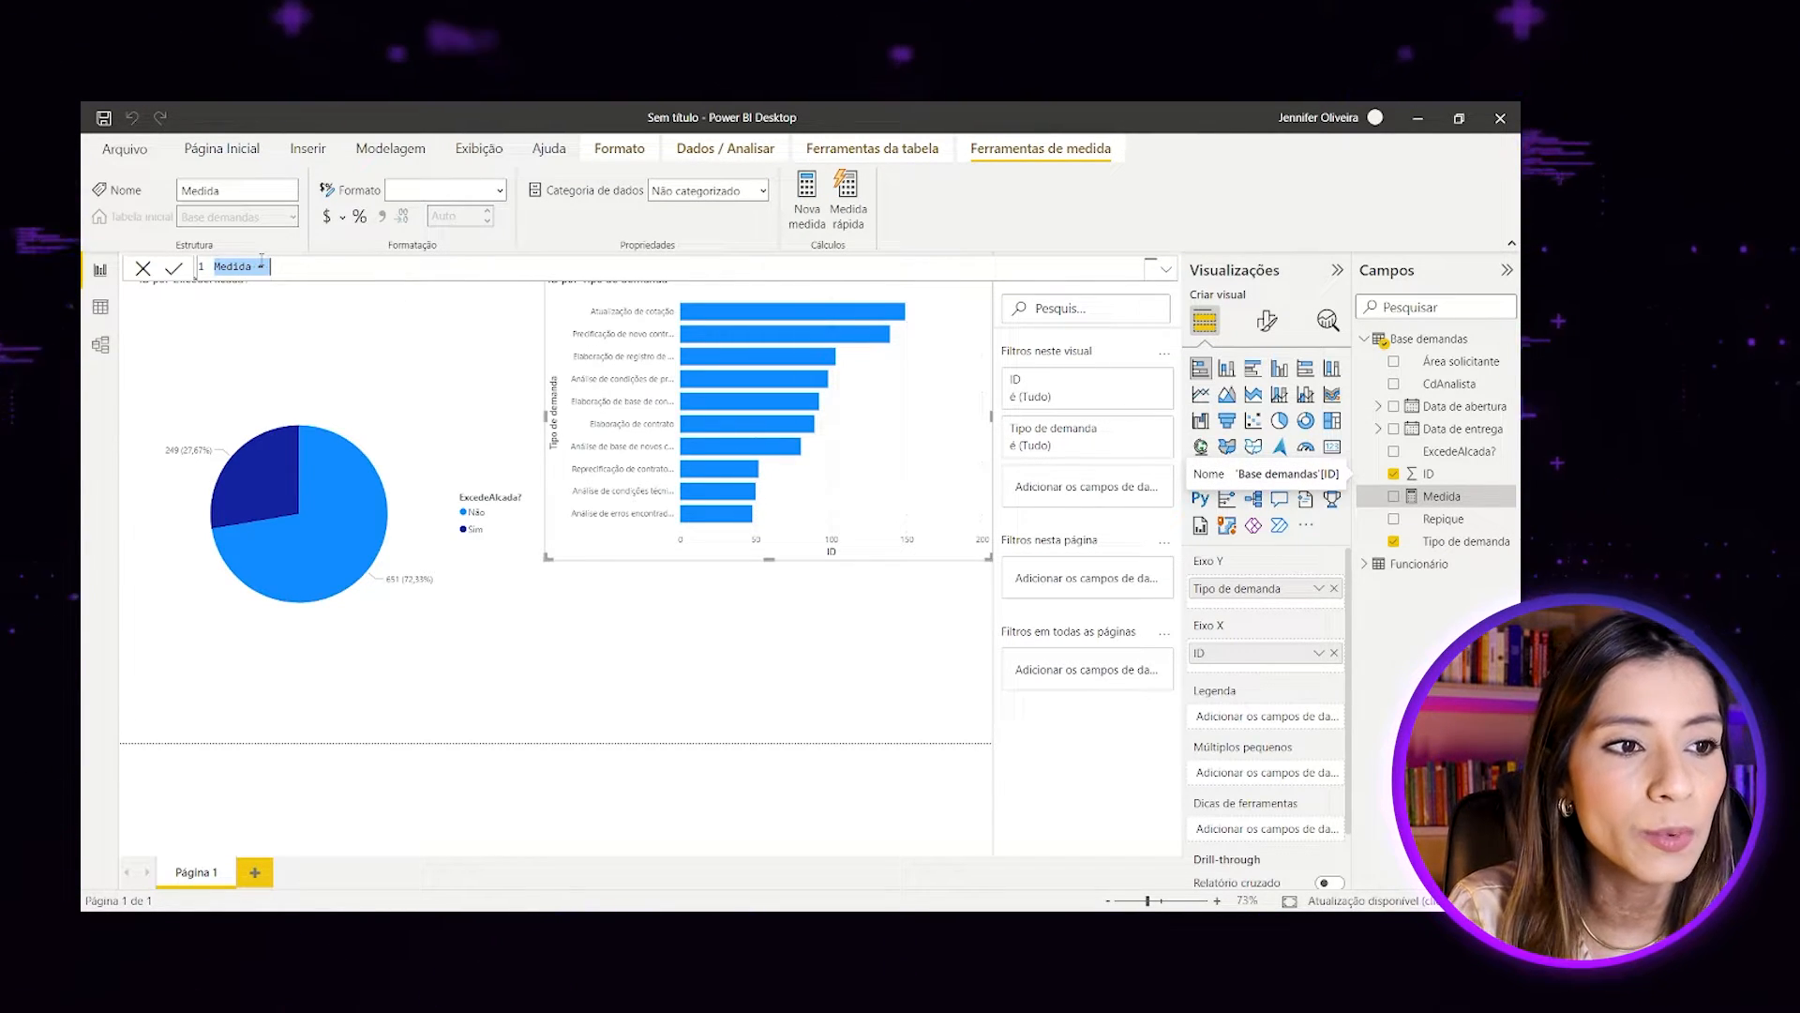
{"action": "scroll", "coordinate": [230, 272], "scroll_direction": "up", "scroll_amount": 8}
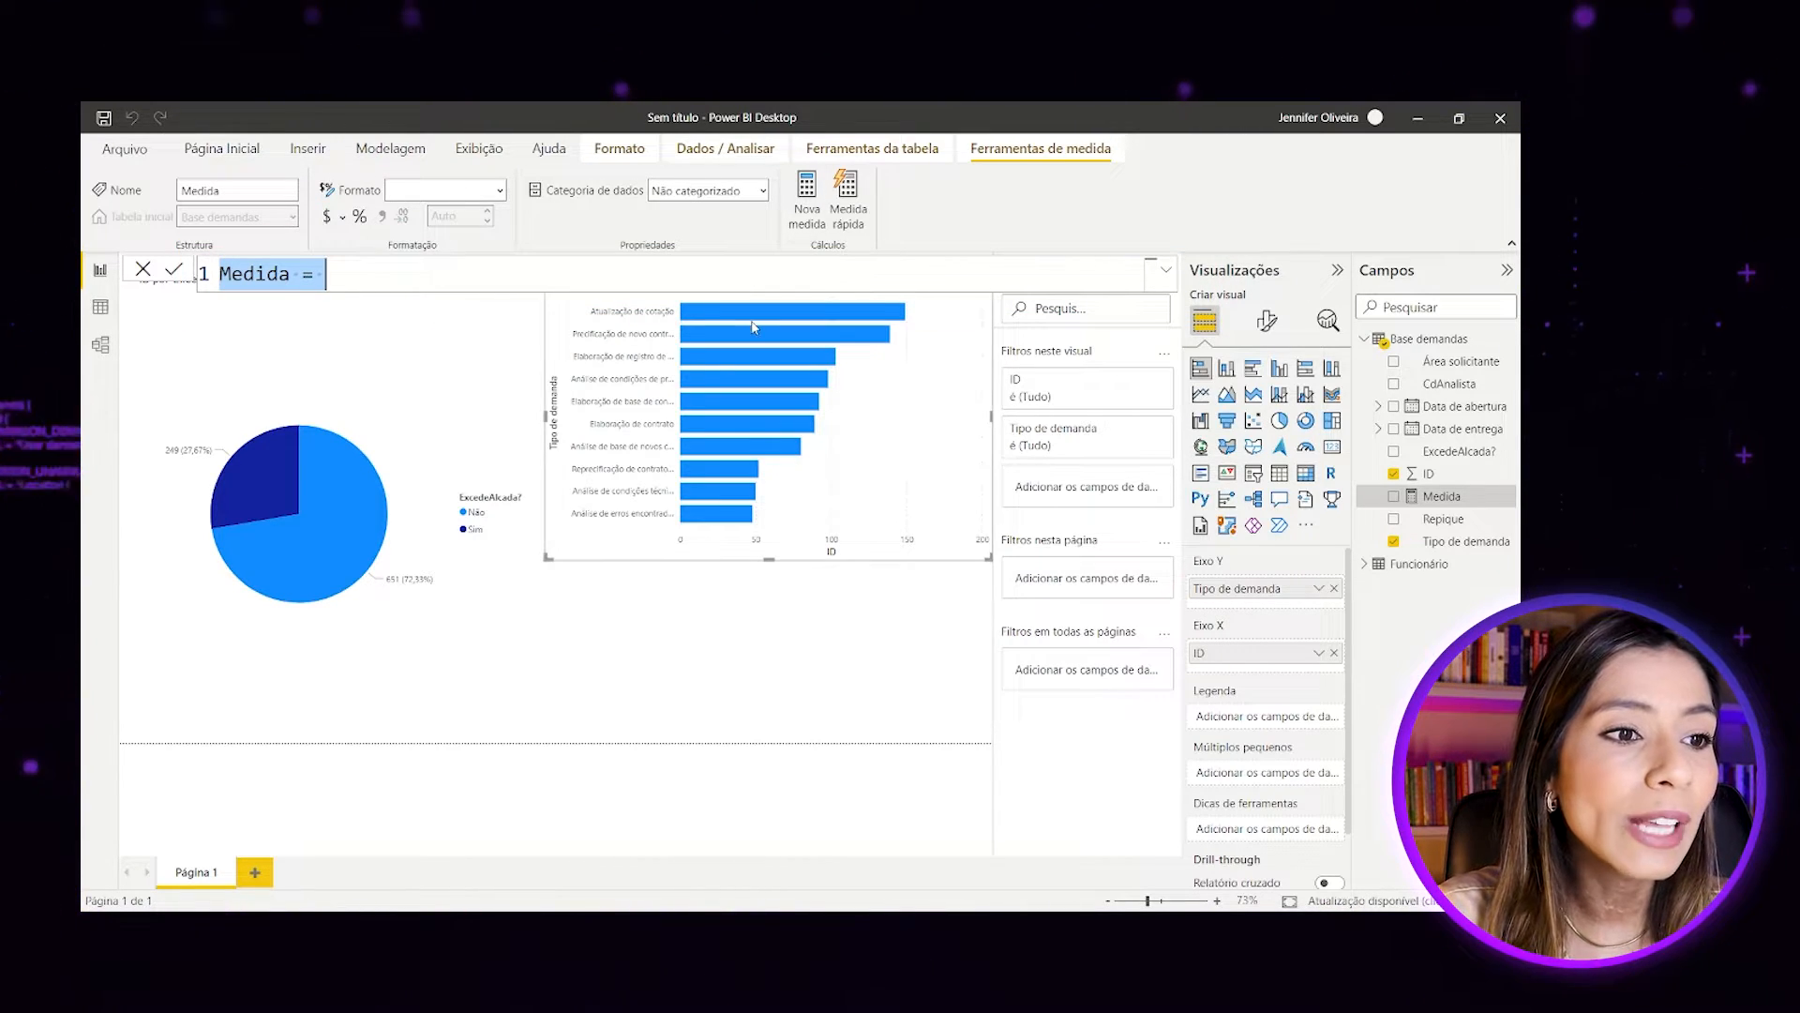
{"action": "double_click", "coordinate": [262, 275]}
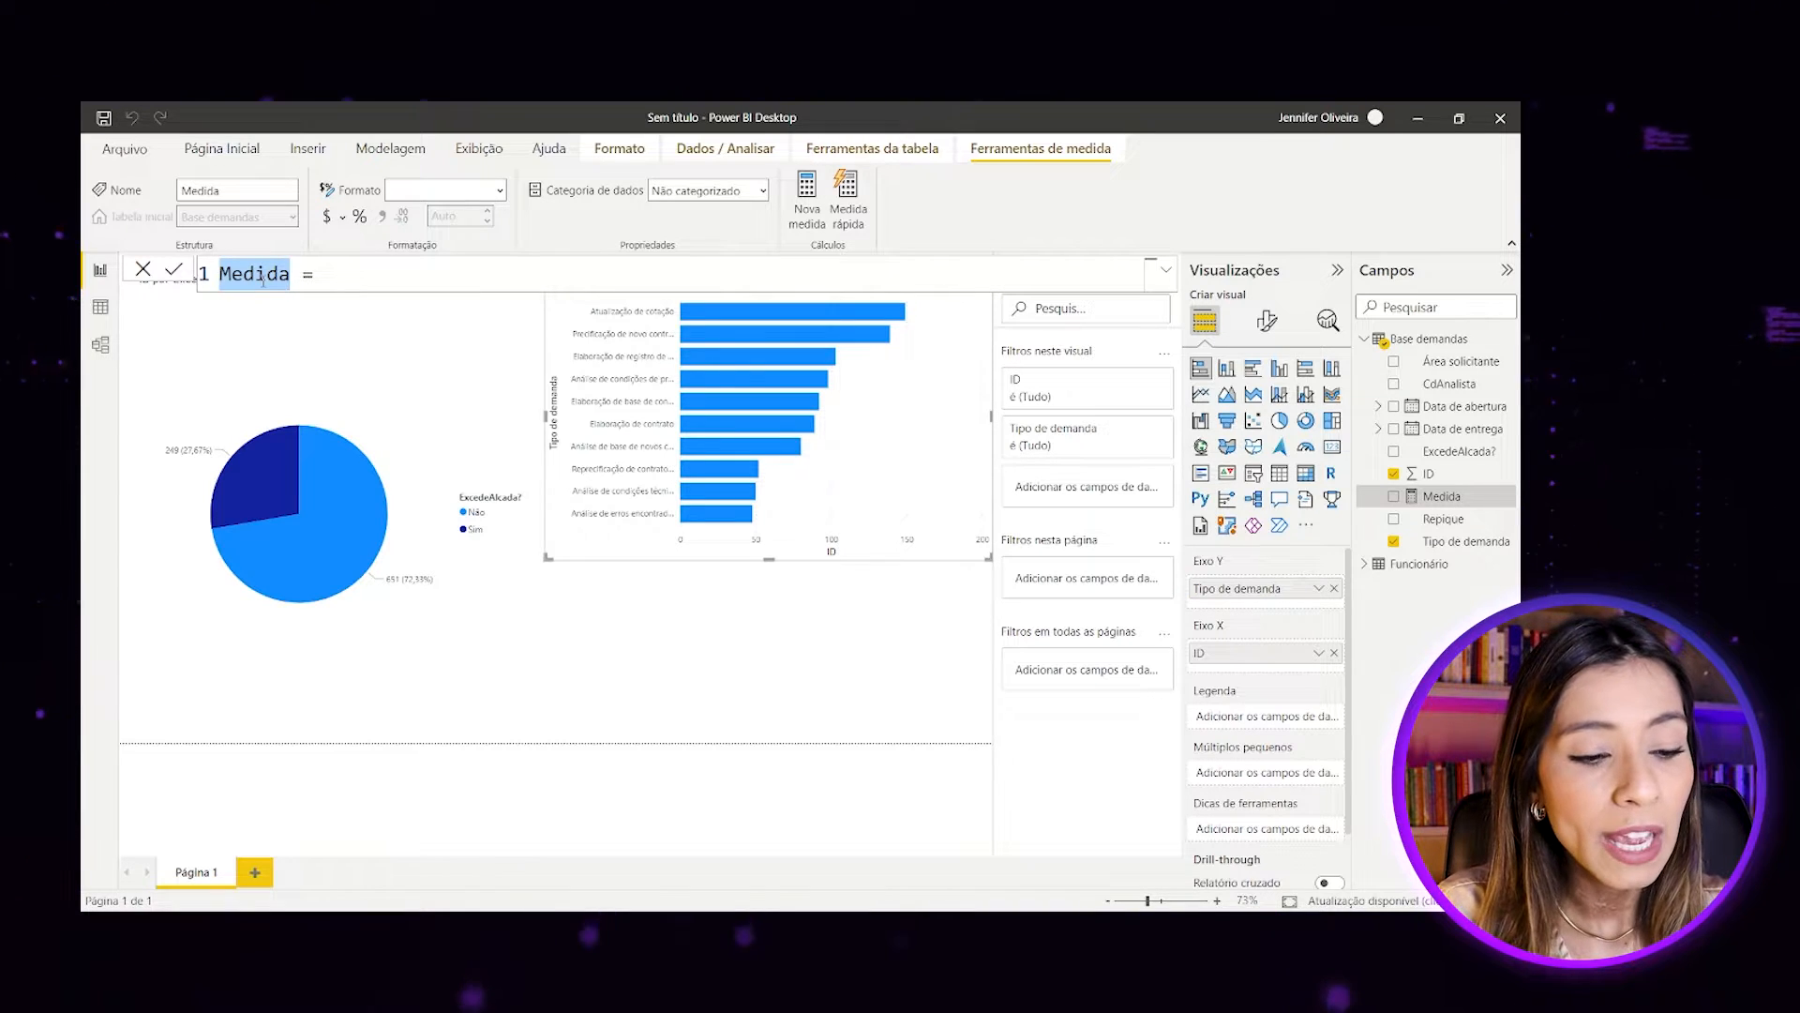
{"action": "type", "text": "Demandas"}
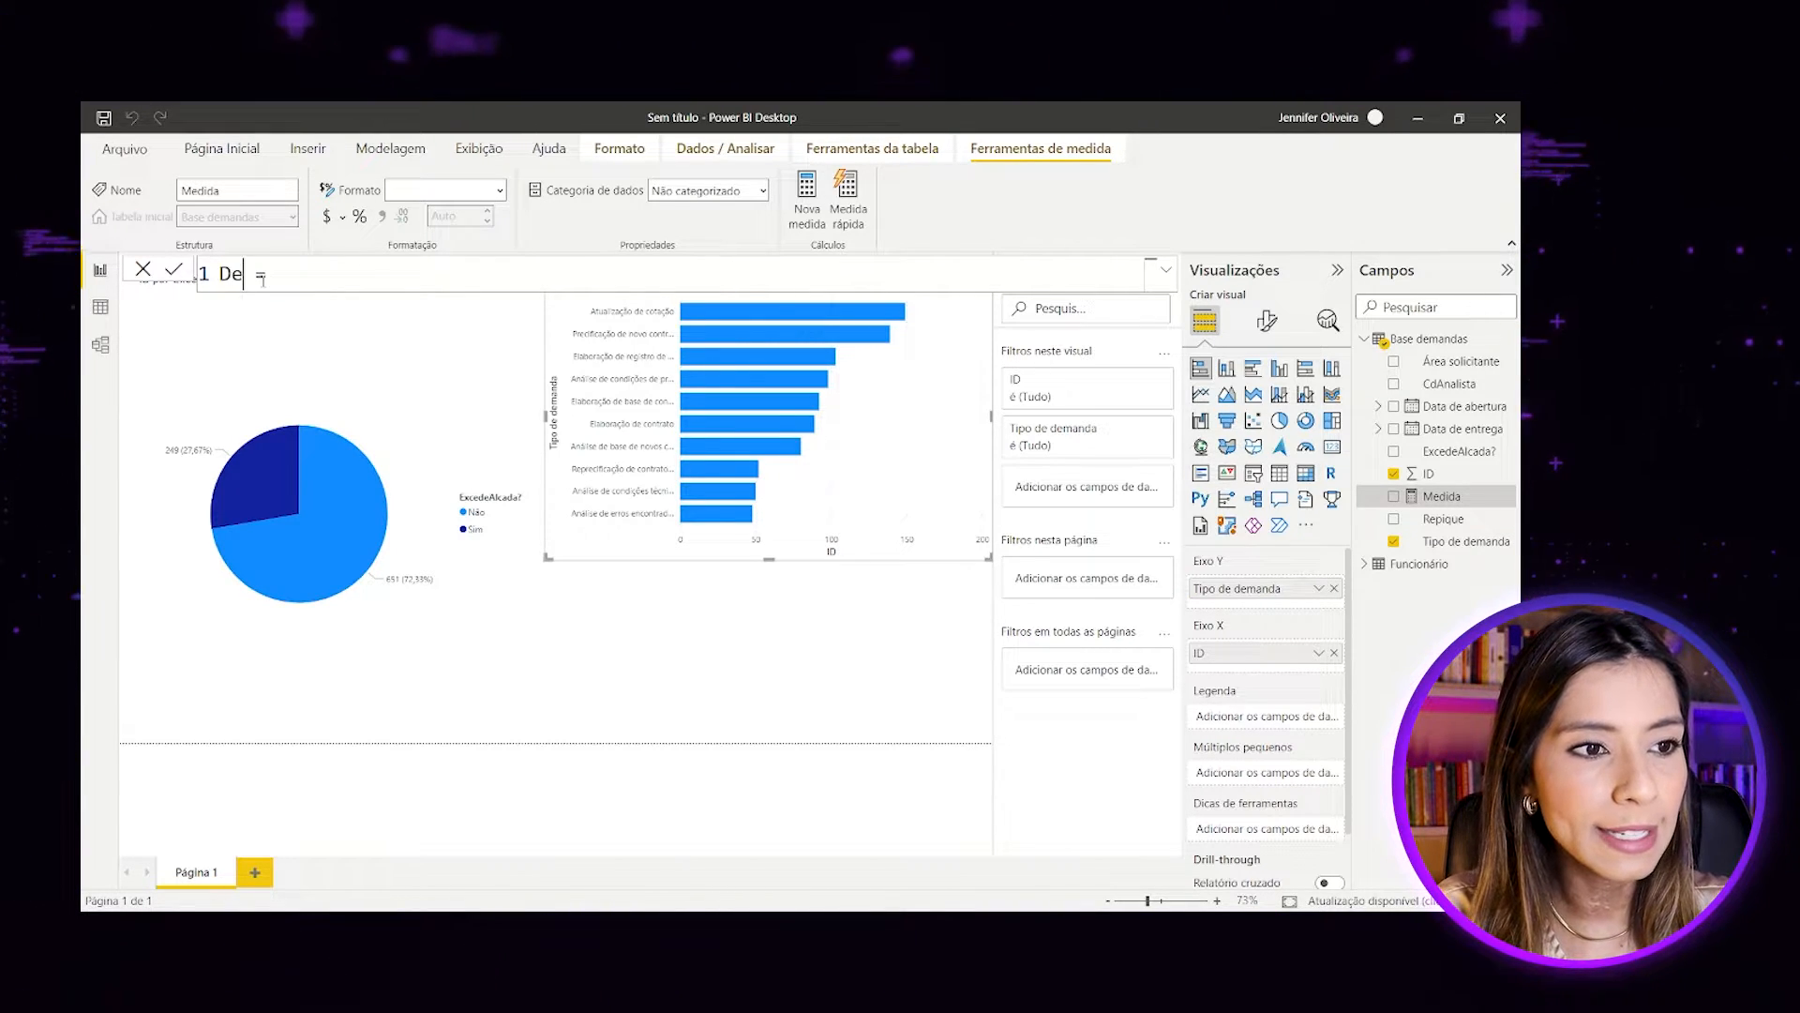
{"action": "type", "text": " acima da alçada"}
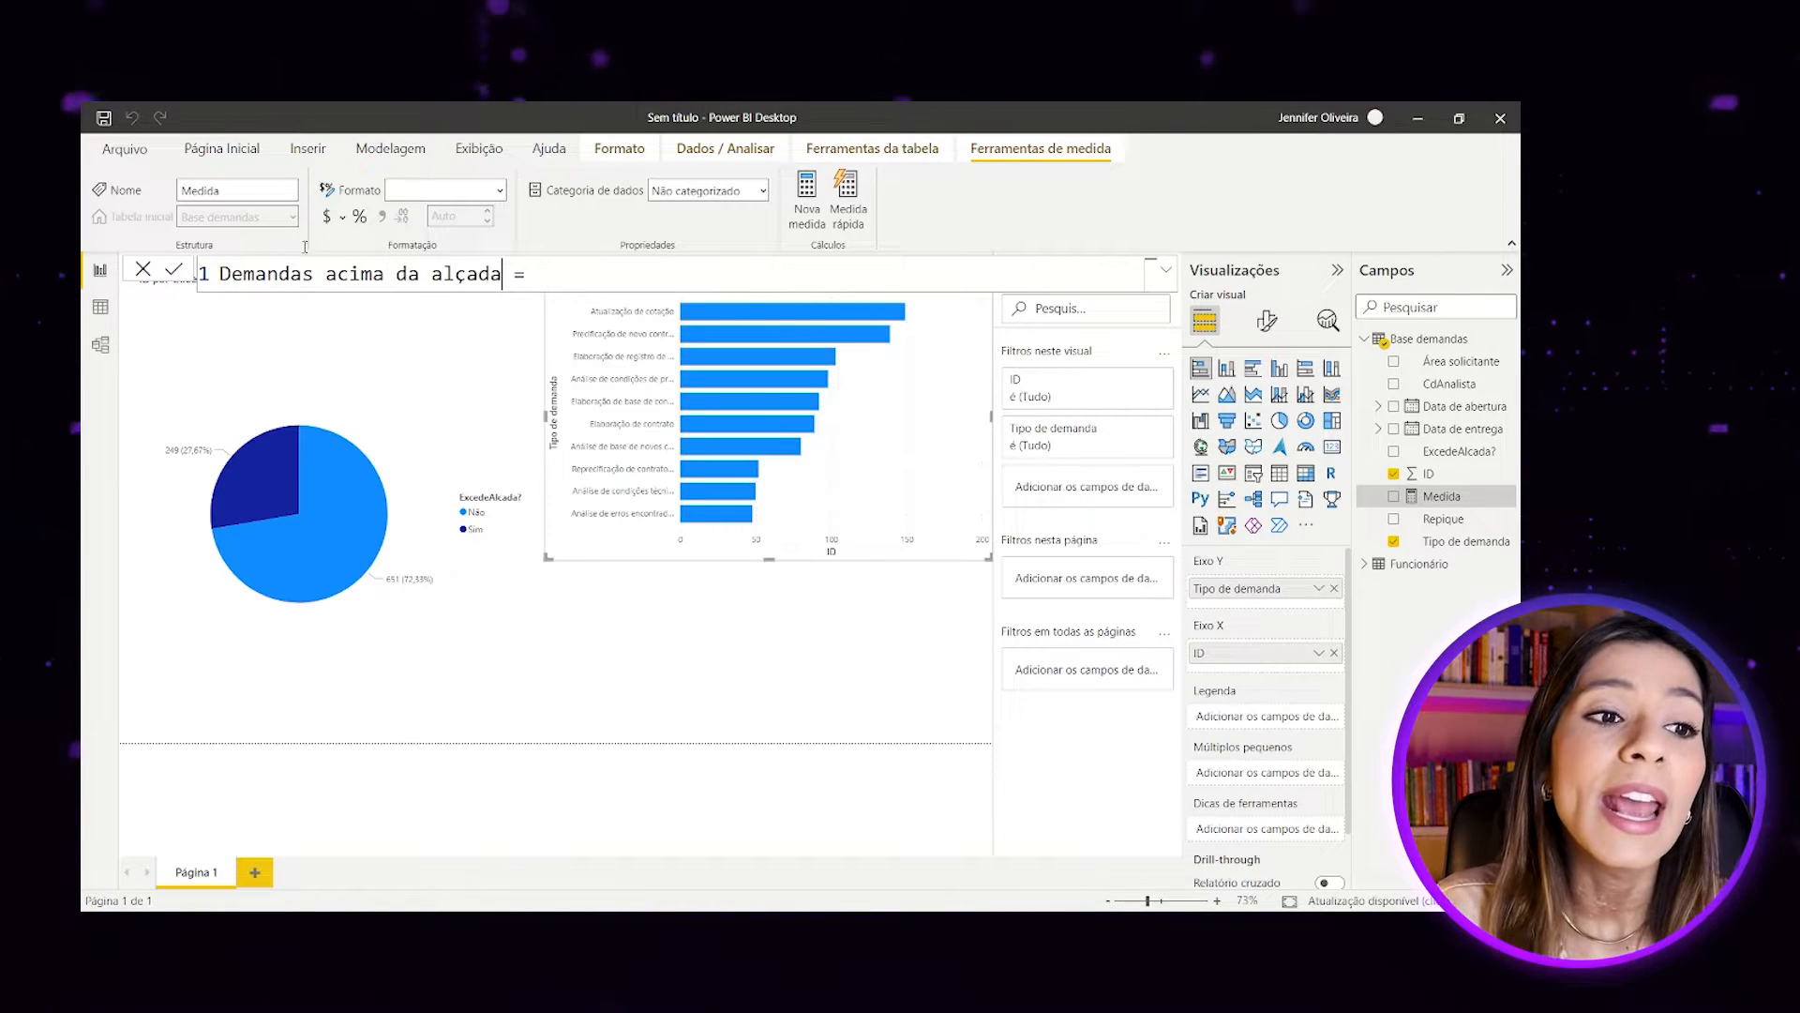
{"action": "left_click_drag", "start_coordinate": [527, 274], "coordinate": [776, 261]}
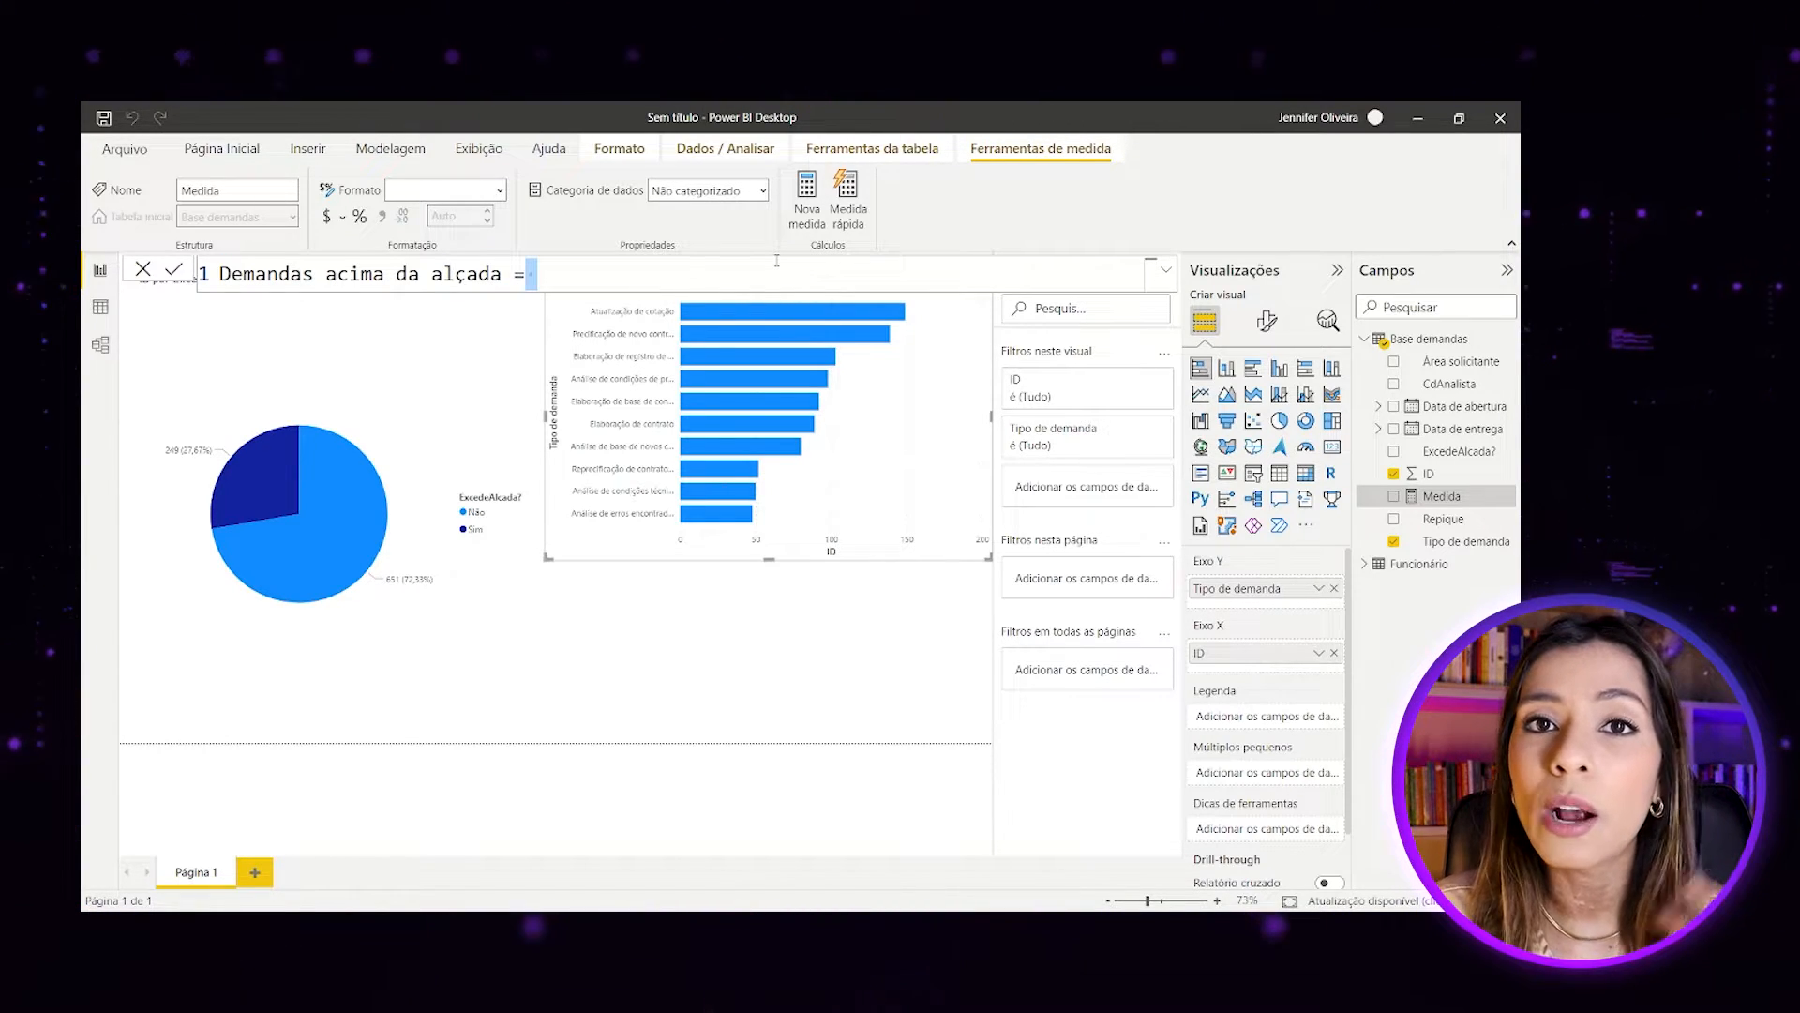
{"action": "left_click", "coordinate": [777, 261]}
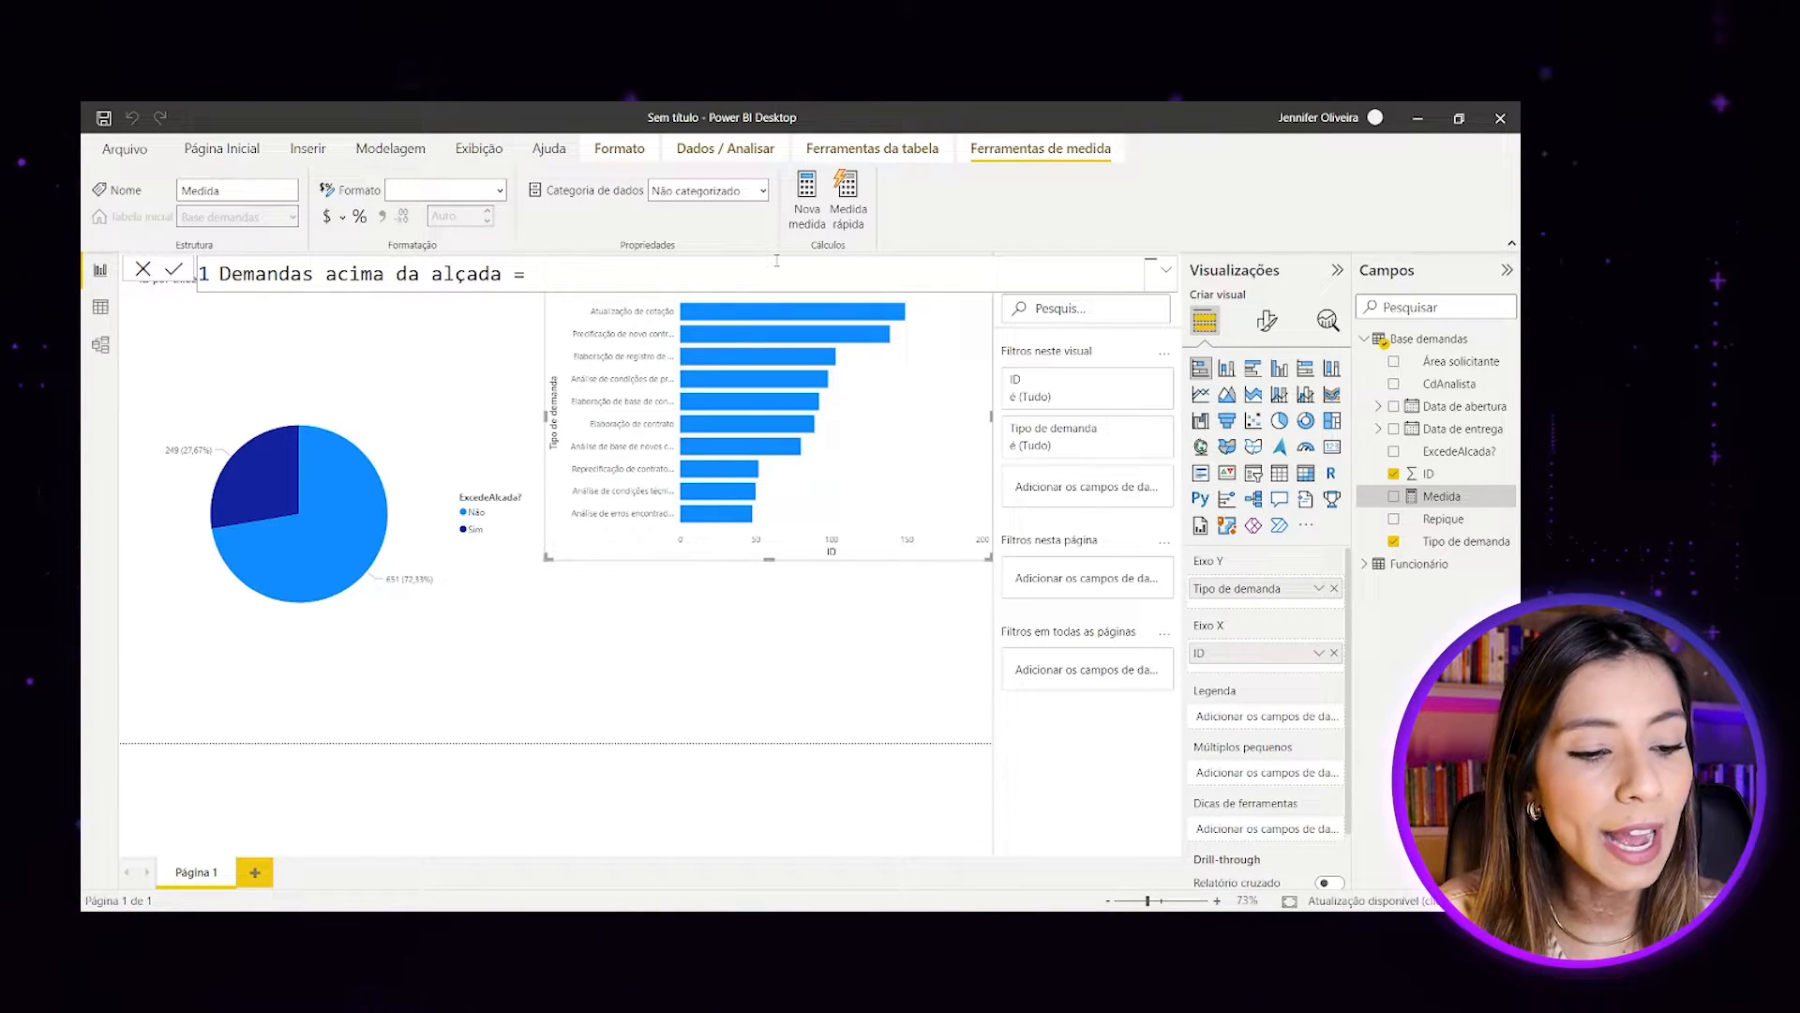
Begin the measure's expression with CALCULATE( on its own line below the measure name.
{"action": "type", "text": "CALCULATE("}
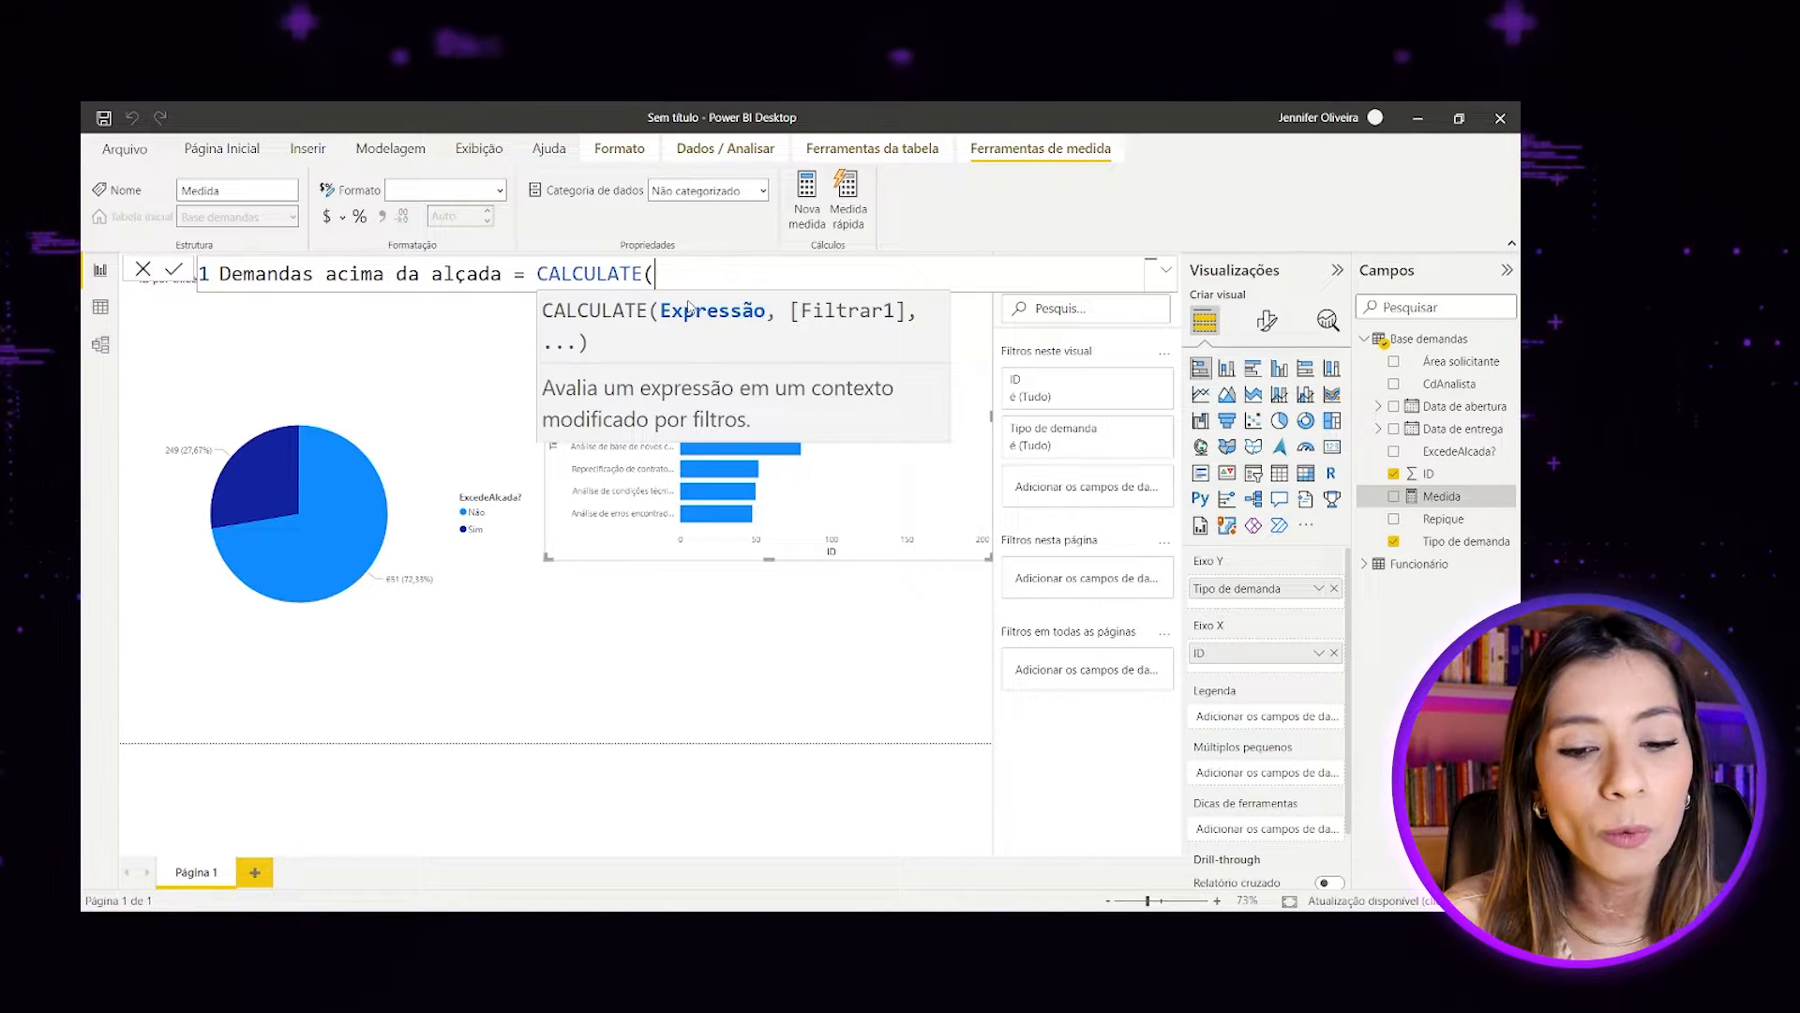
{"action": "left_click", "coordinate": [533, 273]}
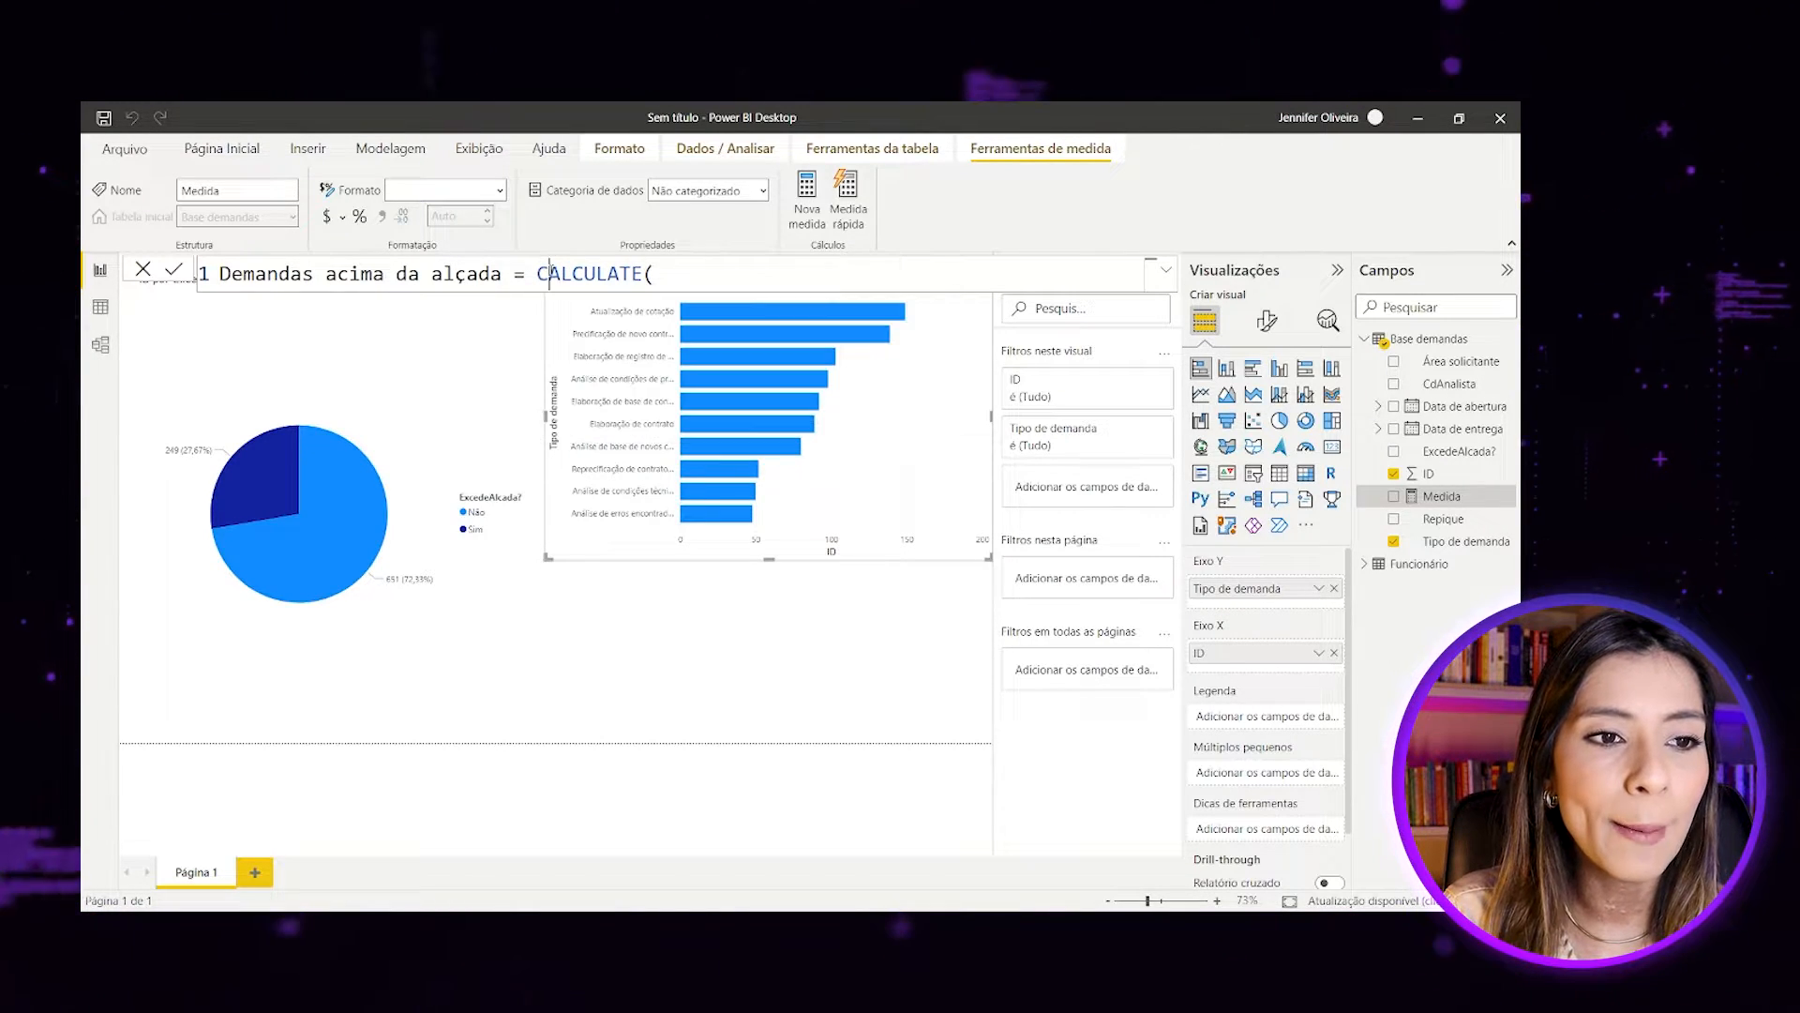
{"action": "key", "text": "shift+Return"}
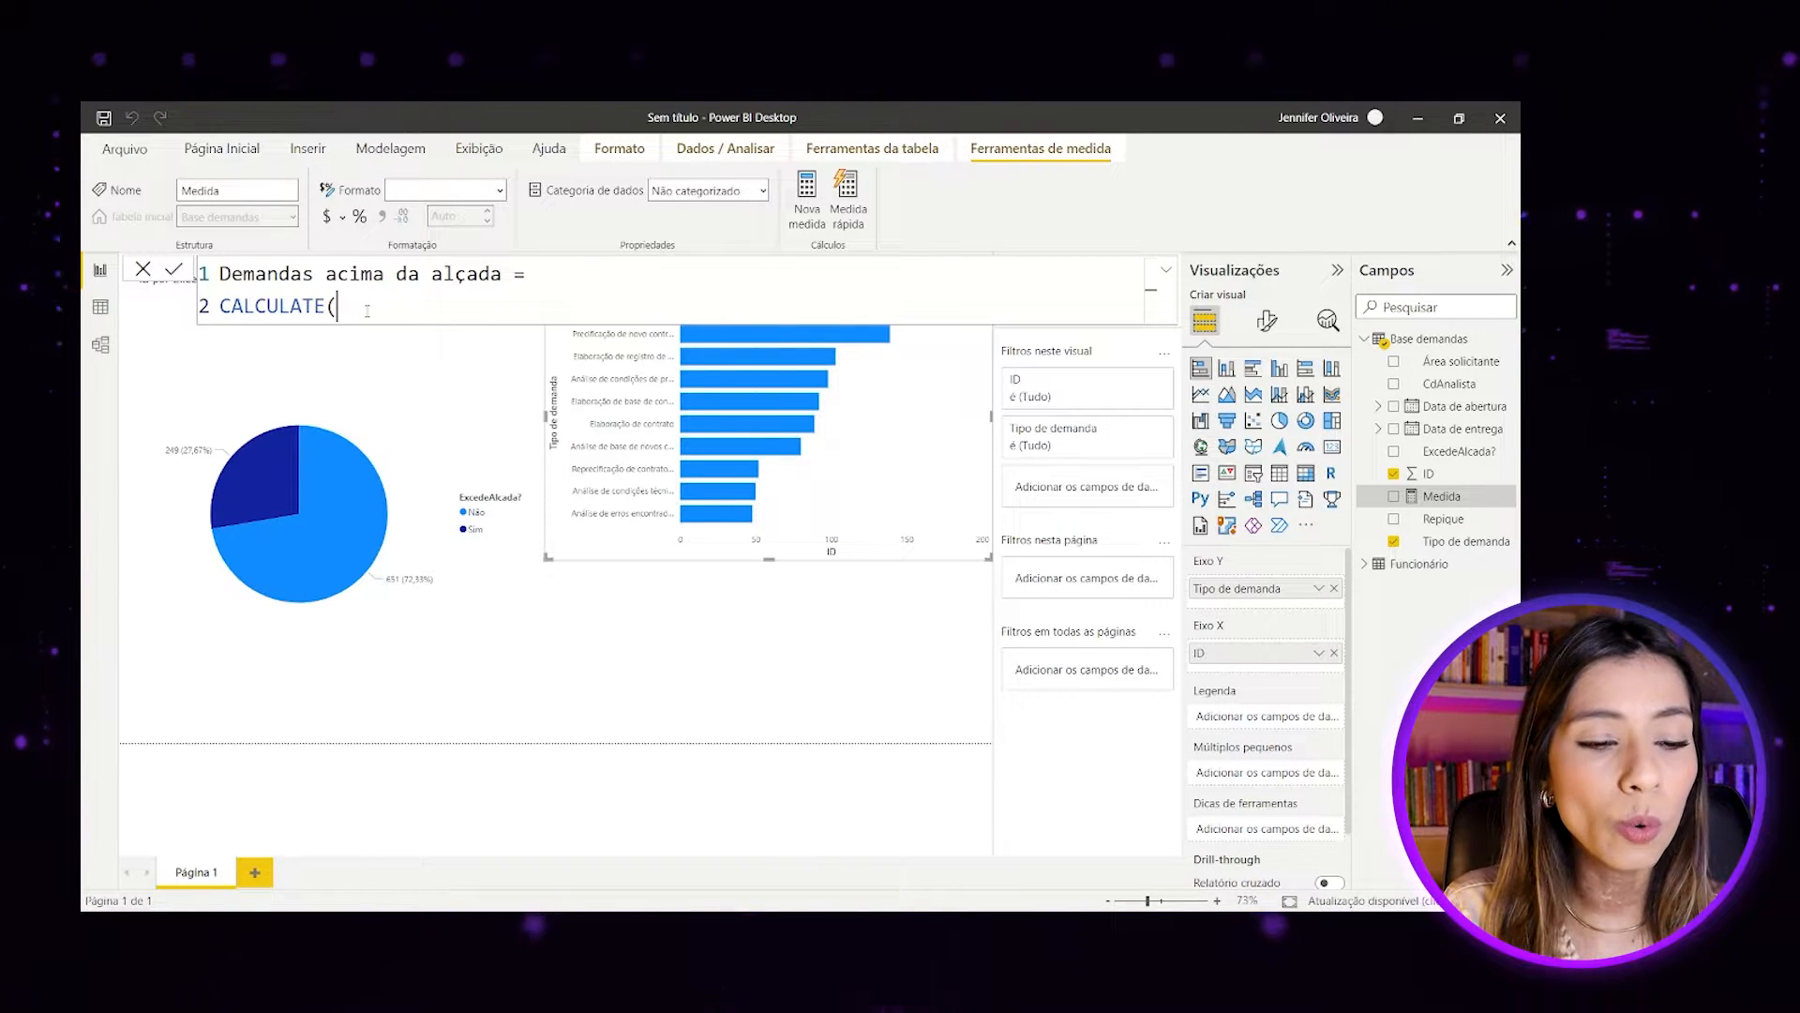
Add COUNTROWS('Base demandas') on a new line as the CALCULATE expression, followed by a comma and another new line.
{"action": "key", "text": "shift+Return"}
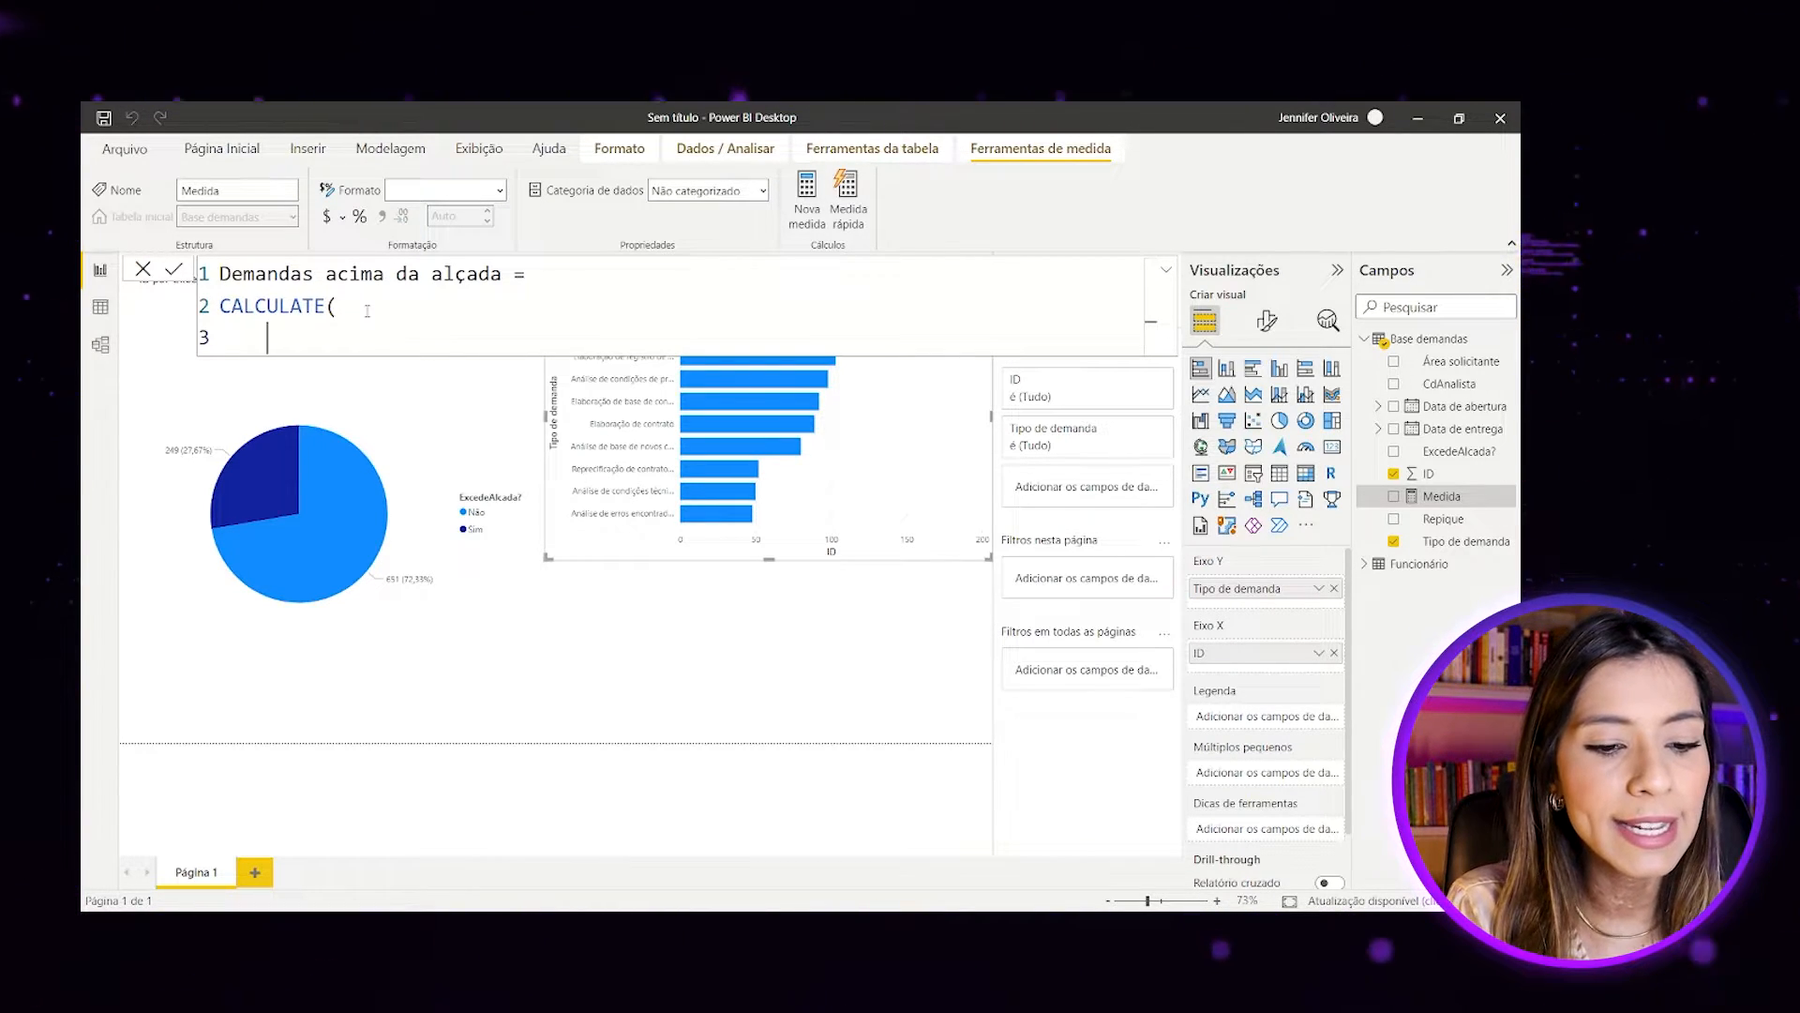
{"action": "type", "text": "COUNTRO"}
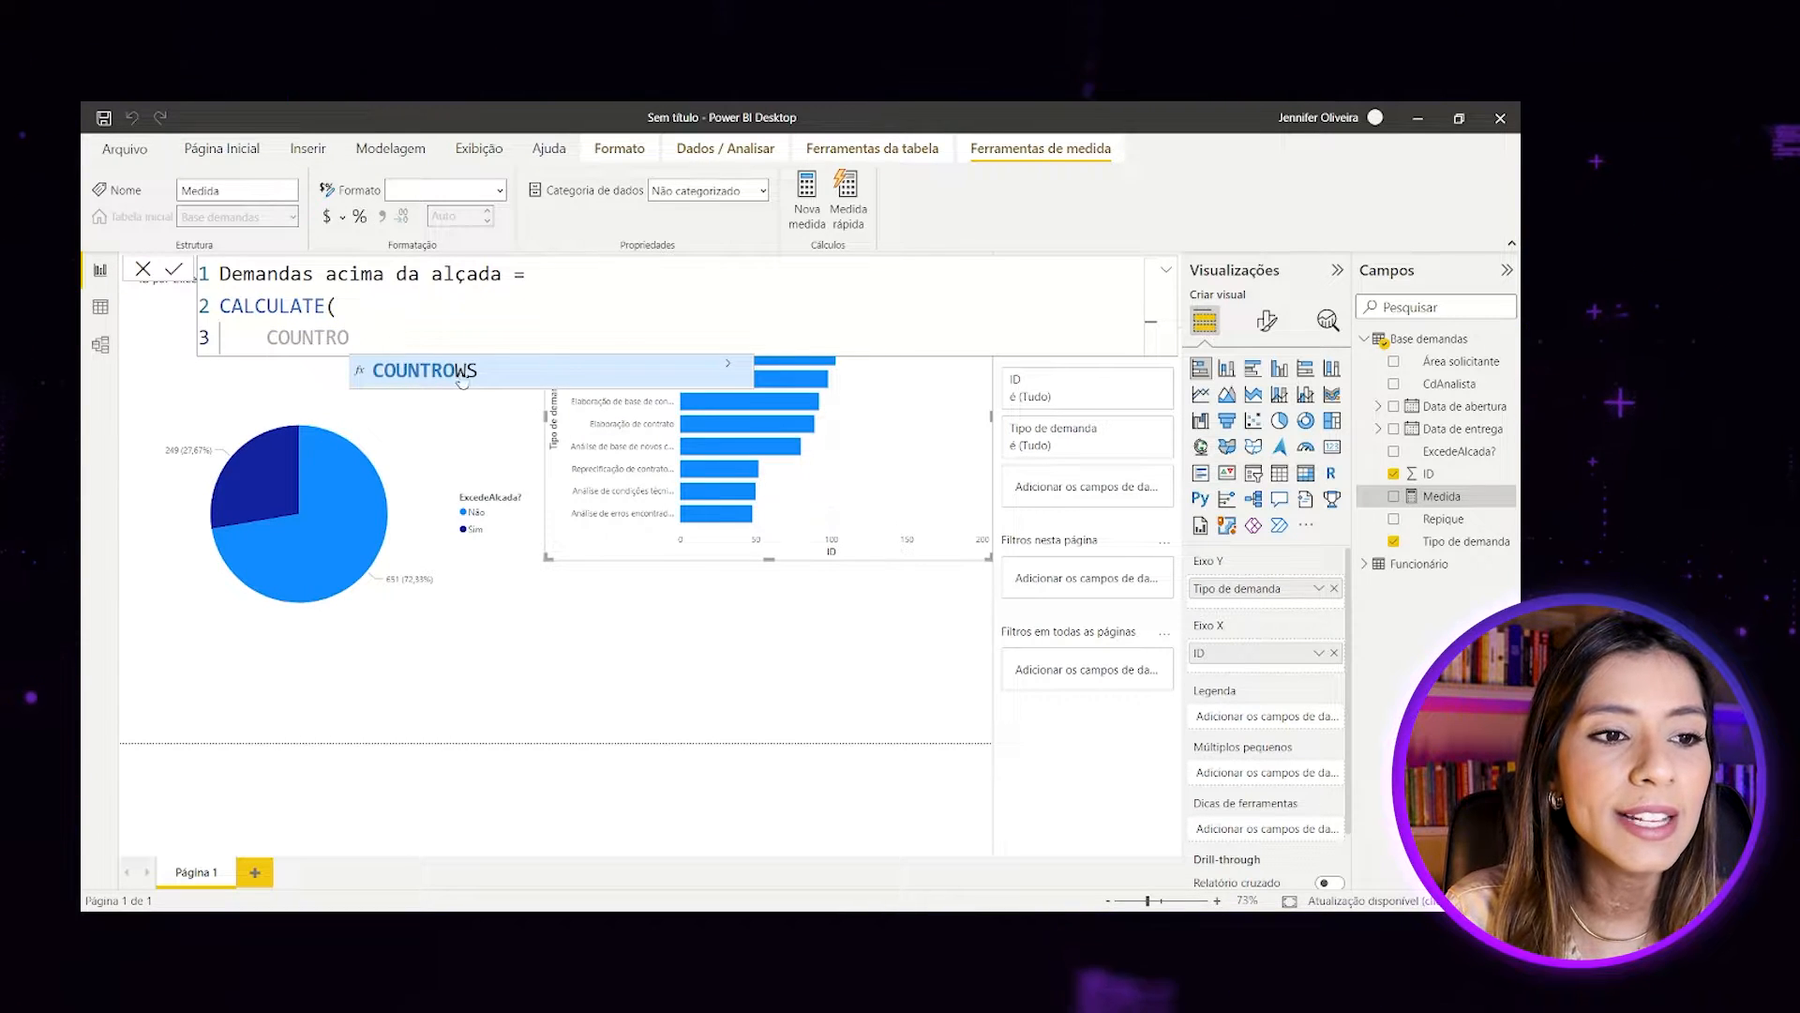
{"action": "left_click", "coordinate": [475, 378]}
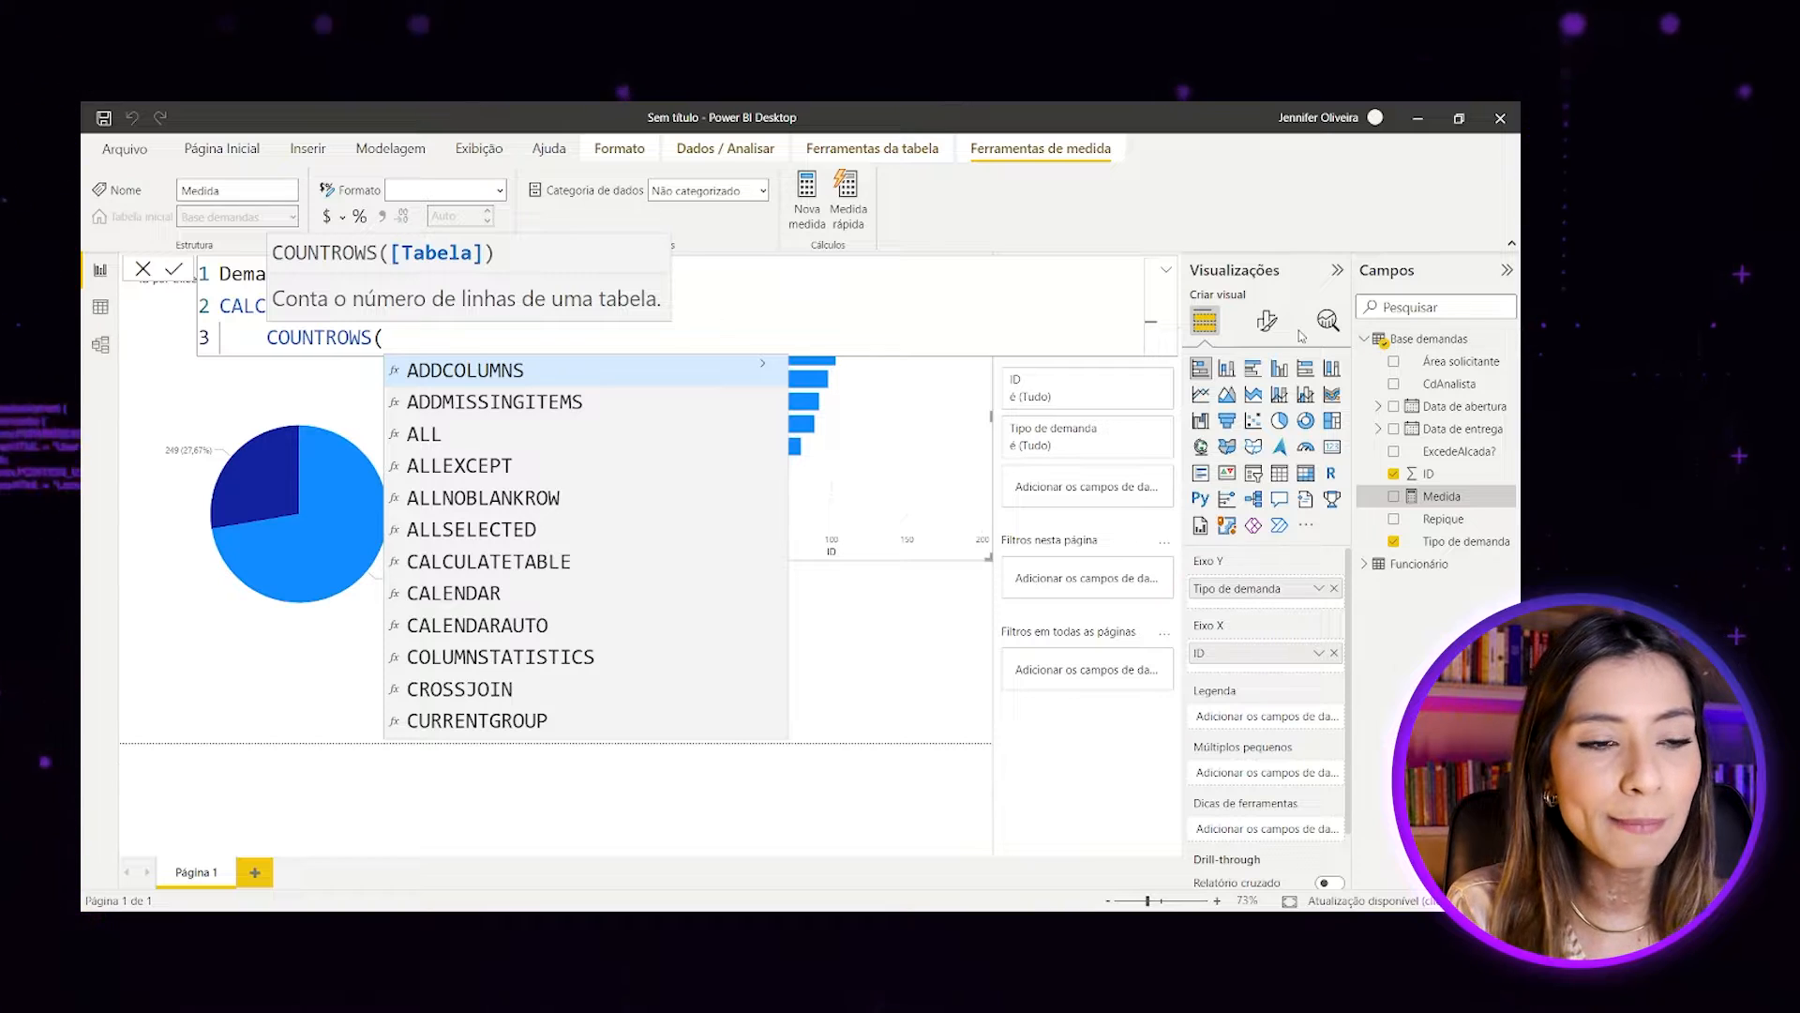
{"action": "type", "text": "BASE"}
{"action": "left_click", "coordinate": [717, 372]}
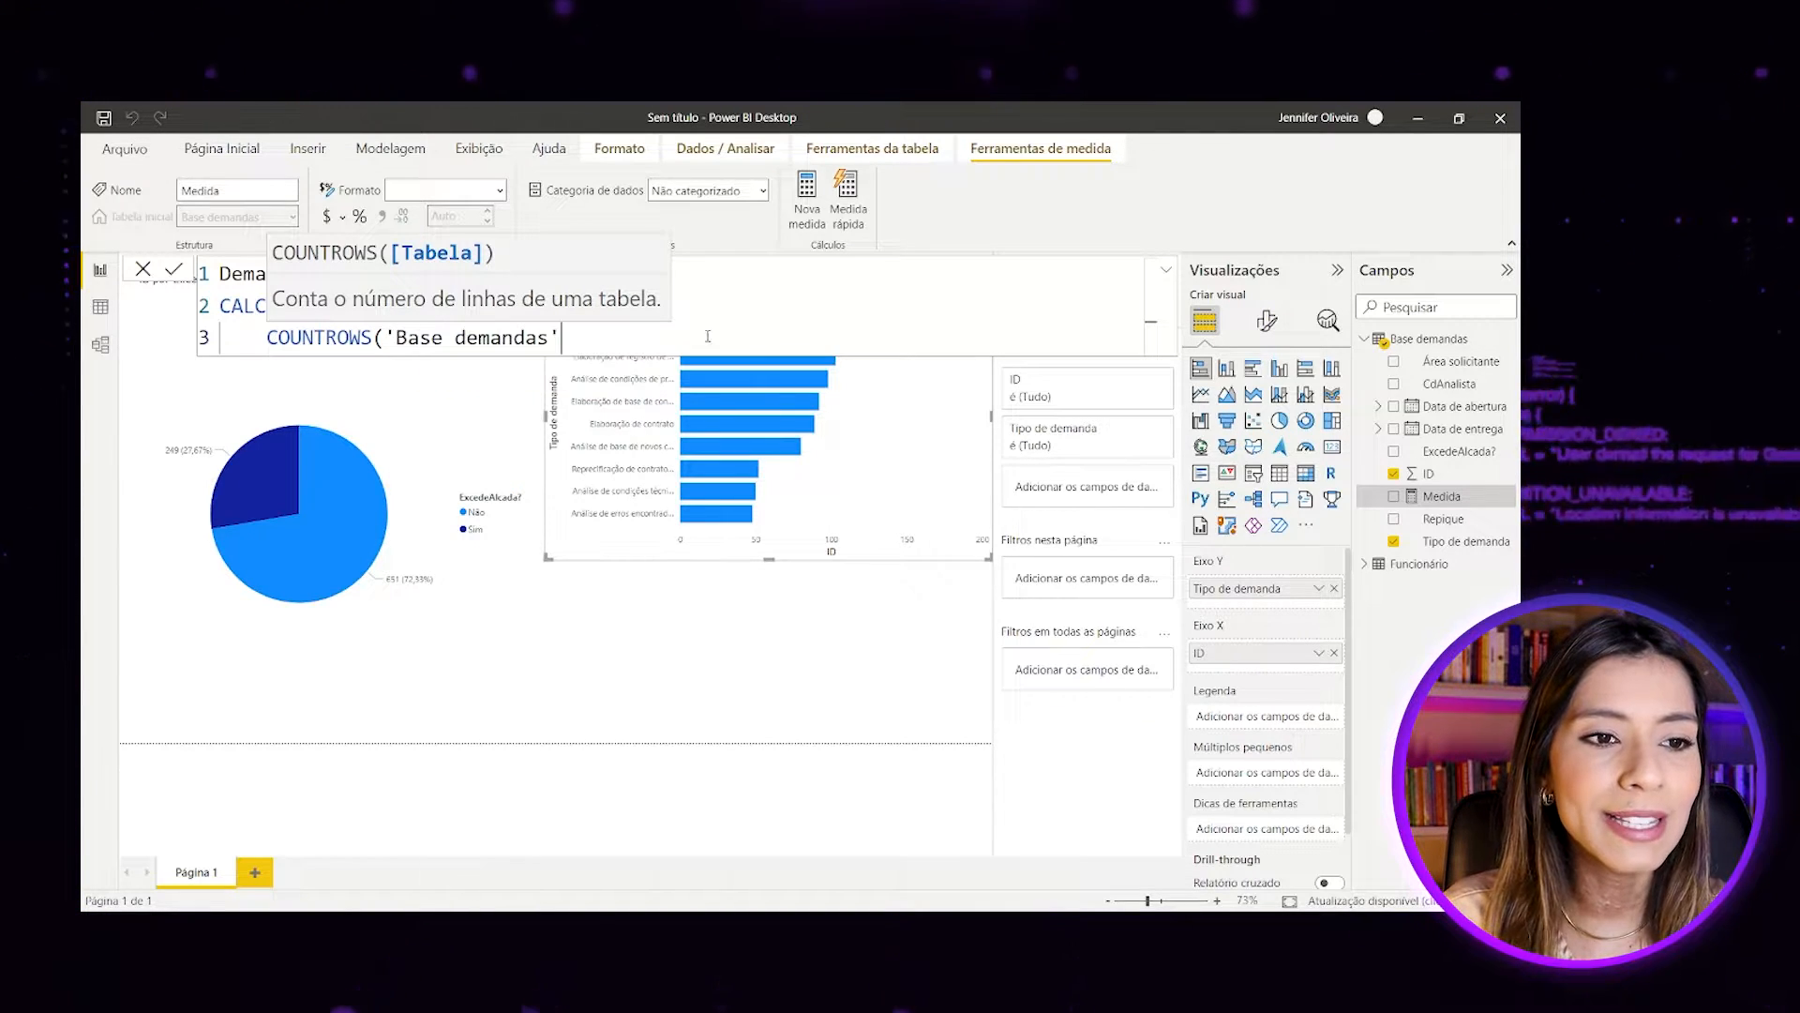
{"action": "type", "text": ")"}
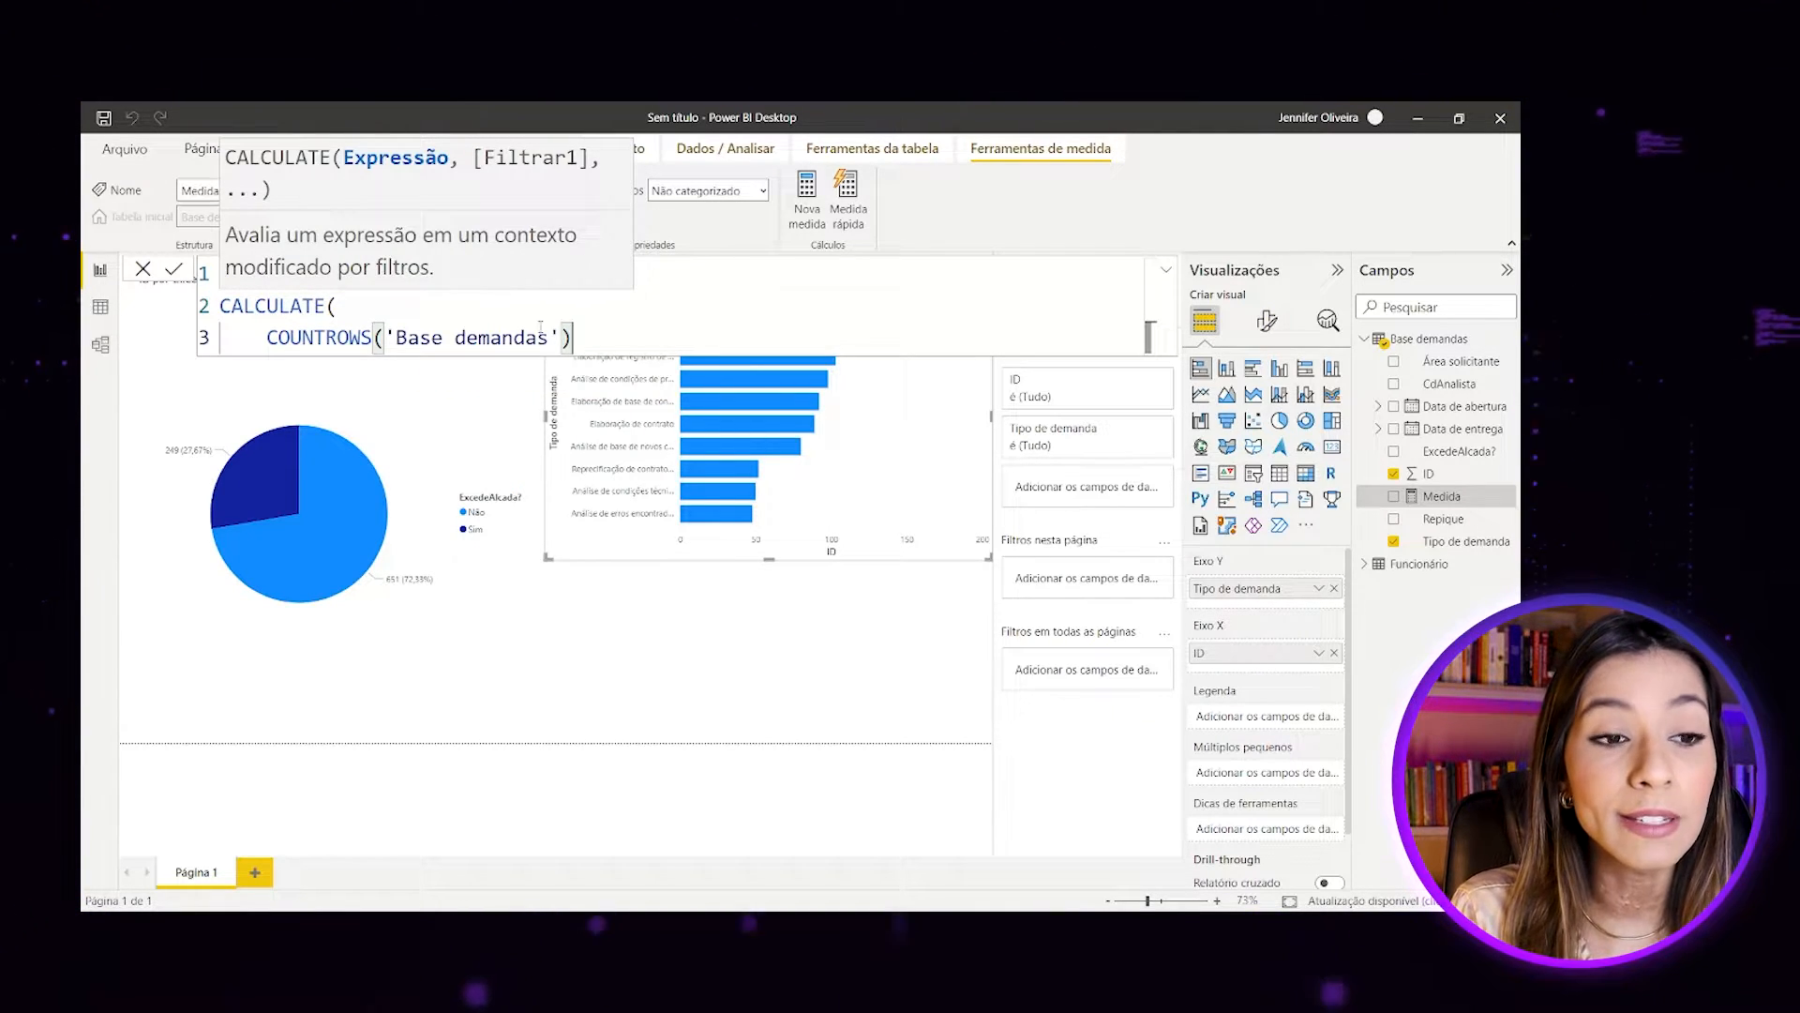
{"action": "type", "text": ","}
{"action": "key", "text": "Escape"}
{"action": "key", "text": "shift+Return"}
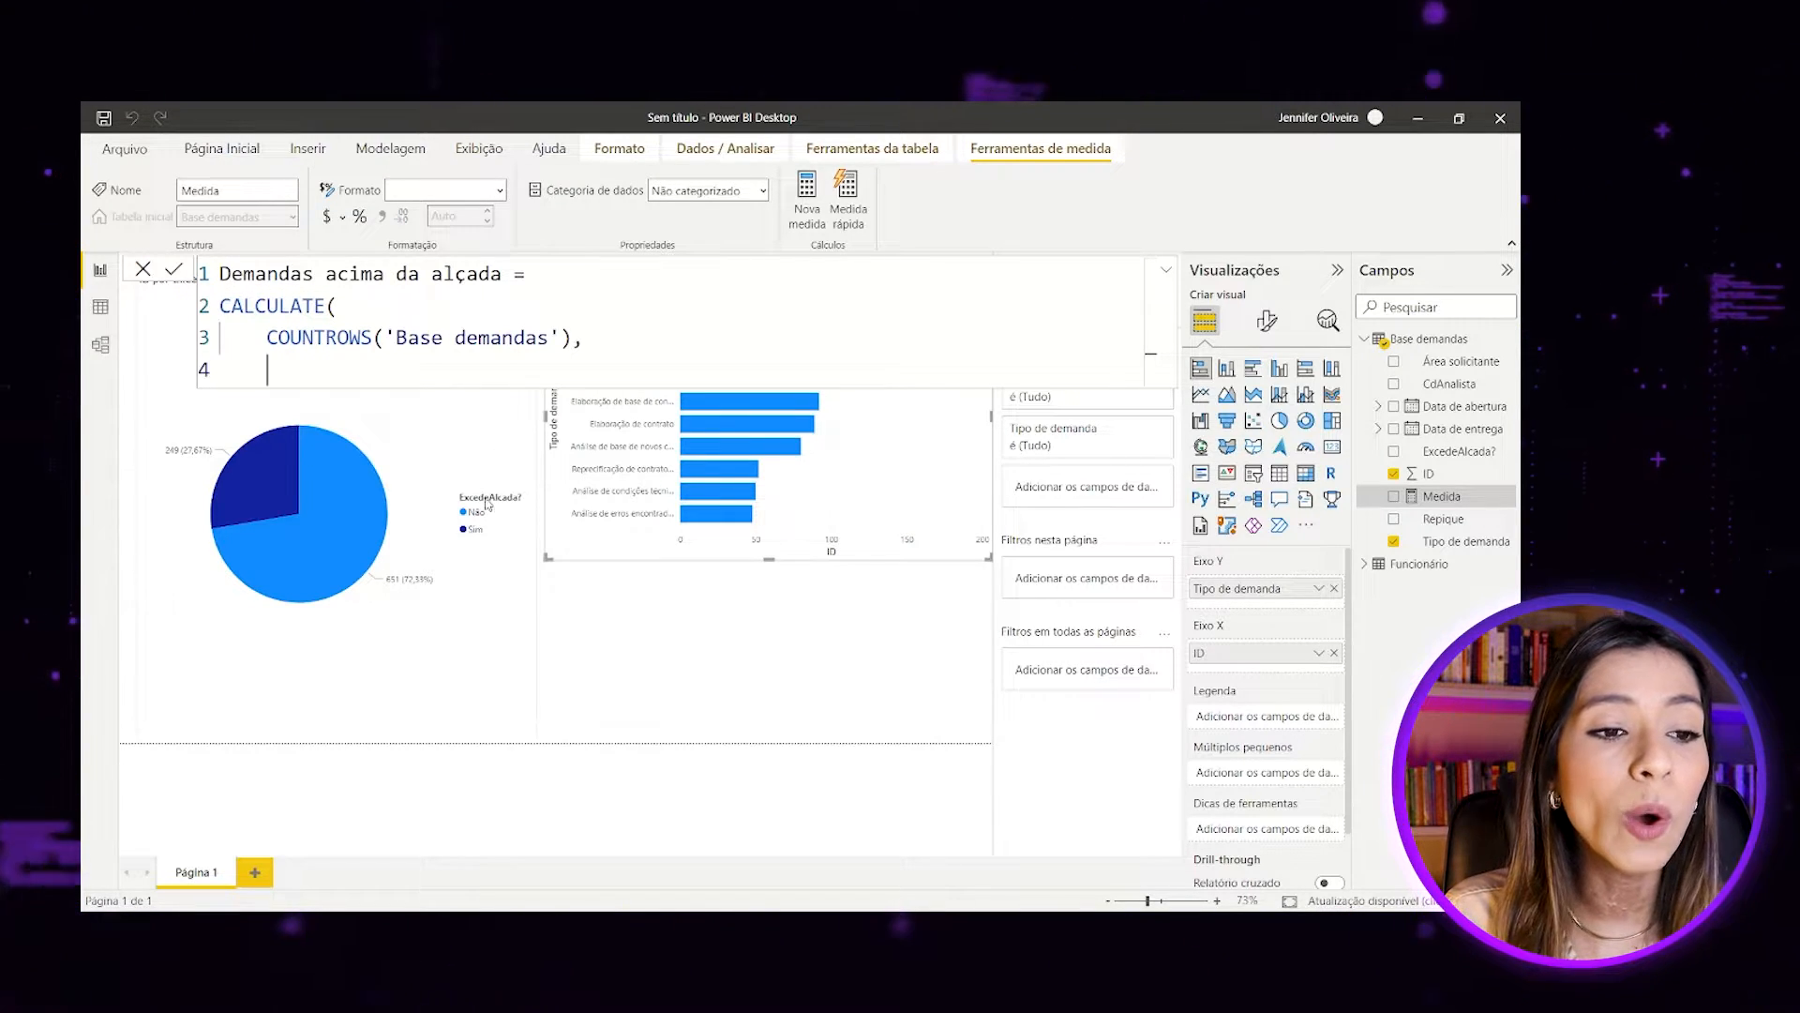
Add the filter 'Base demandas'[ExcedeAlcada?]="Sim" to CALCULATE, close the function and commit the measure.
{"action": "type", "text": "EXCDE"}
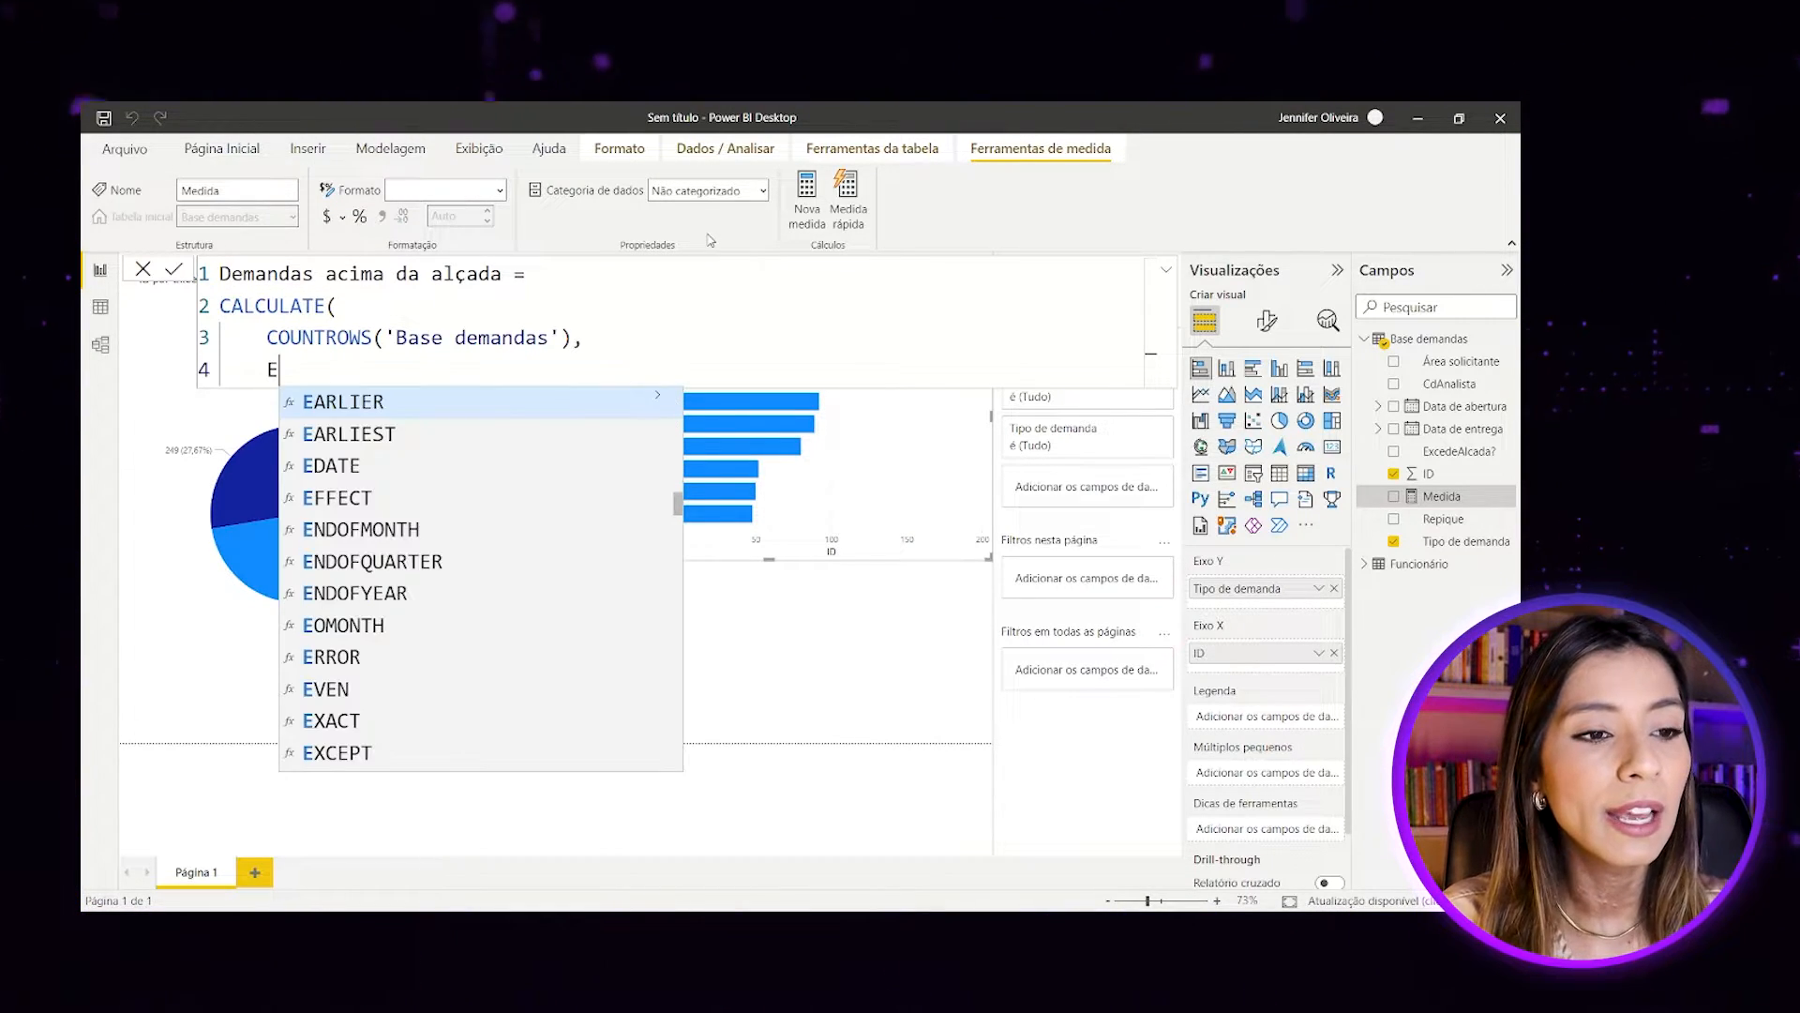
{"action": "key", "text": "BackSpace"}
{"action": "key", "text": "BackSpace"}
{"action": "type", "text": "E"}
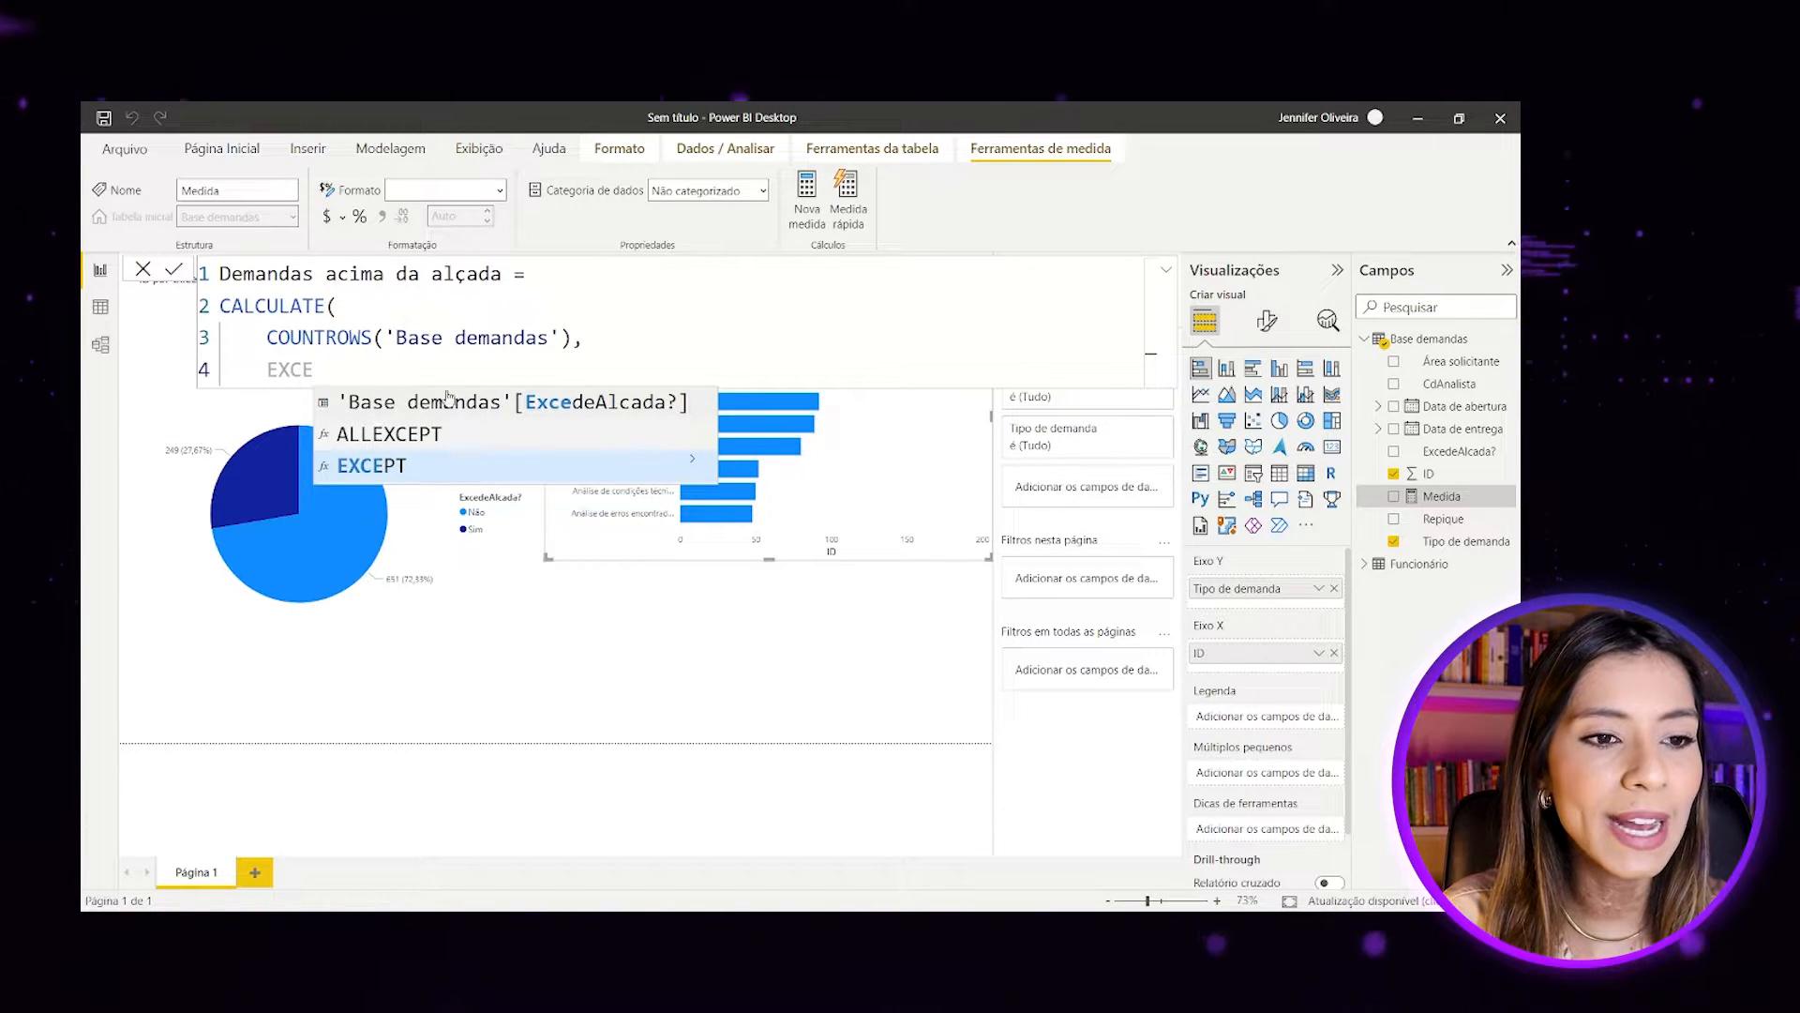
{"action": "left_click", "coordinate": [558, 403]}
{"action": "type", "text": "='"}
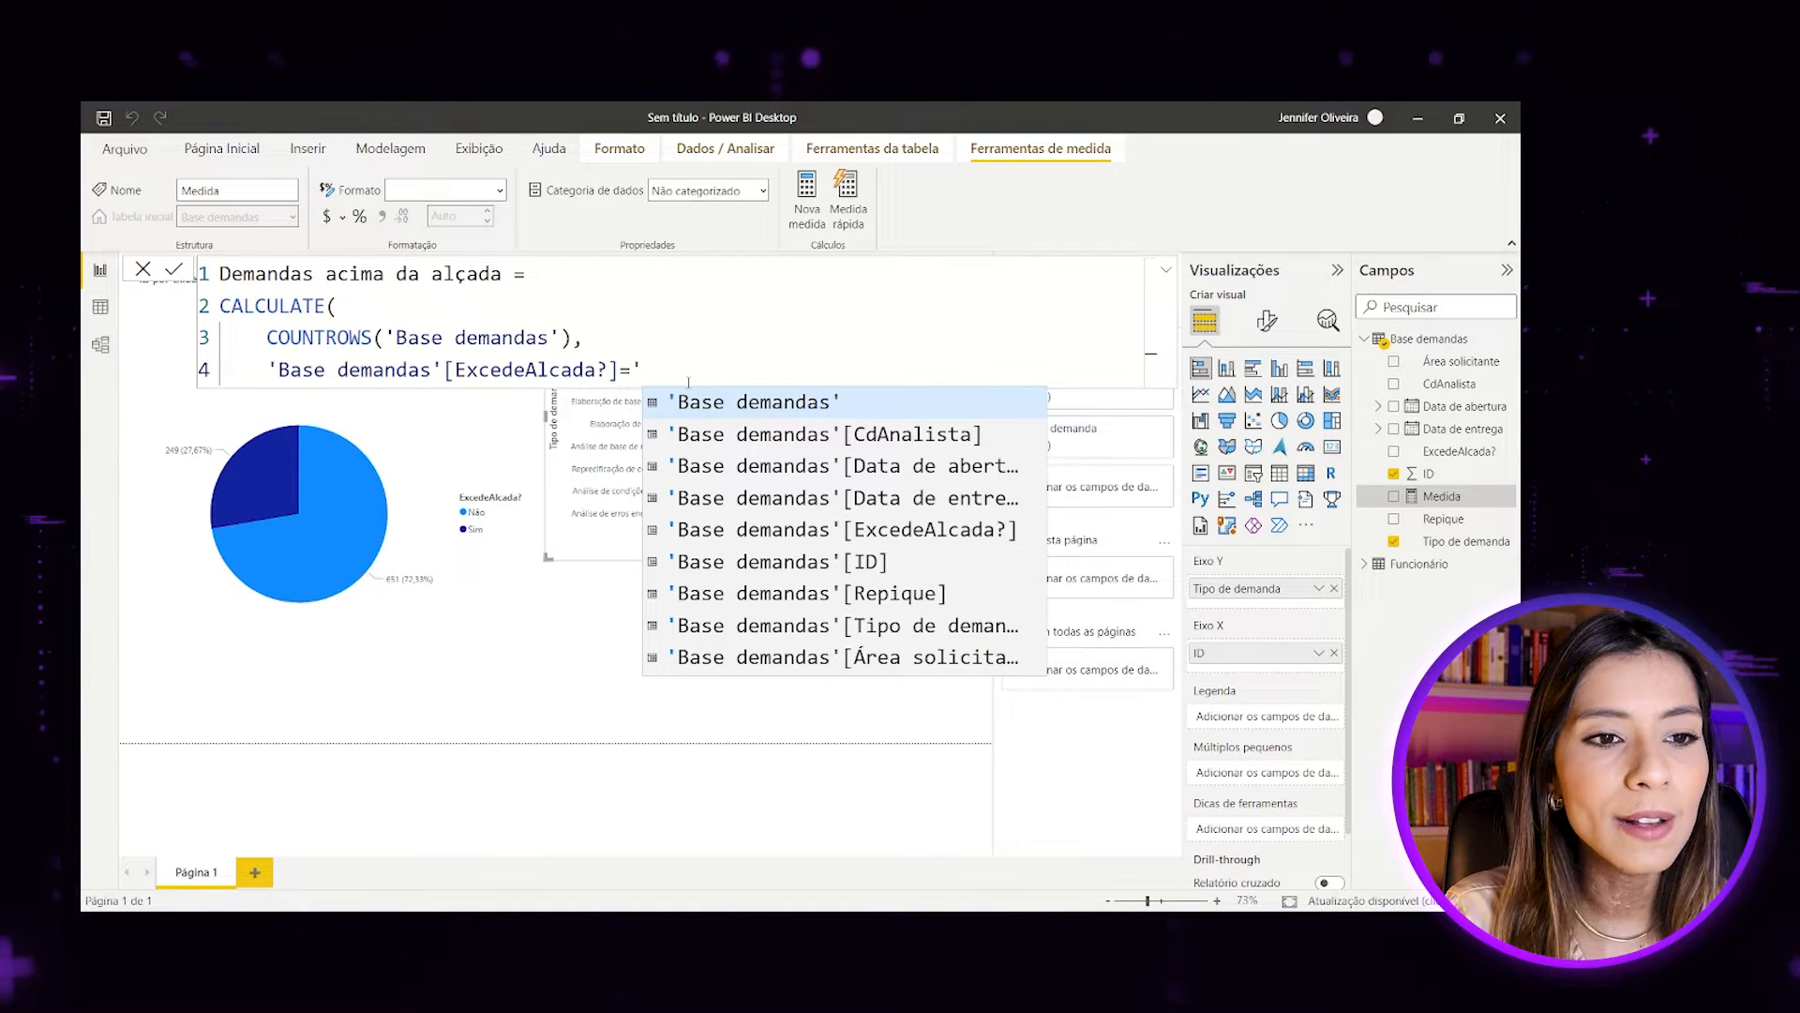
{"action": "key", "text": "BackSpace"}
{"action": "type", "text": "\"s"}
{"action": "key", "text": "BackSpace"}
{"action": "type", "text": "Sim\""}
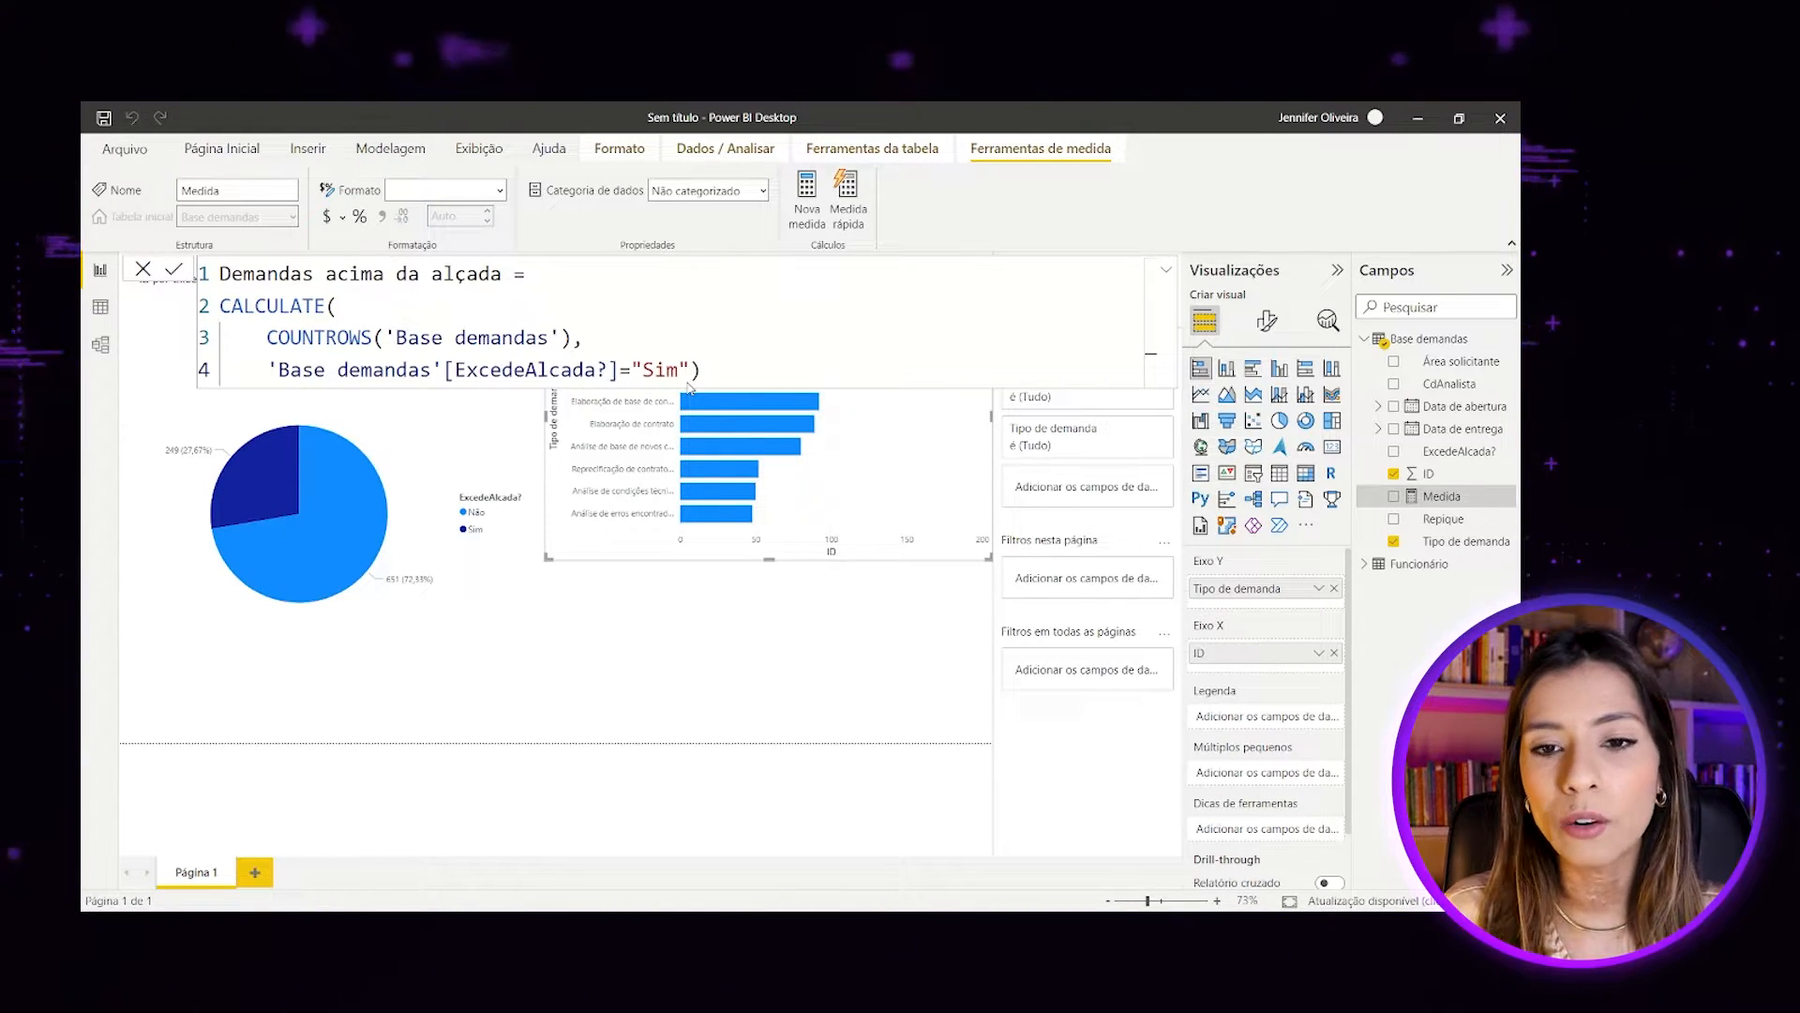
{"action": "key", "text": "Return"}
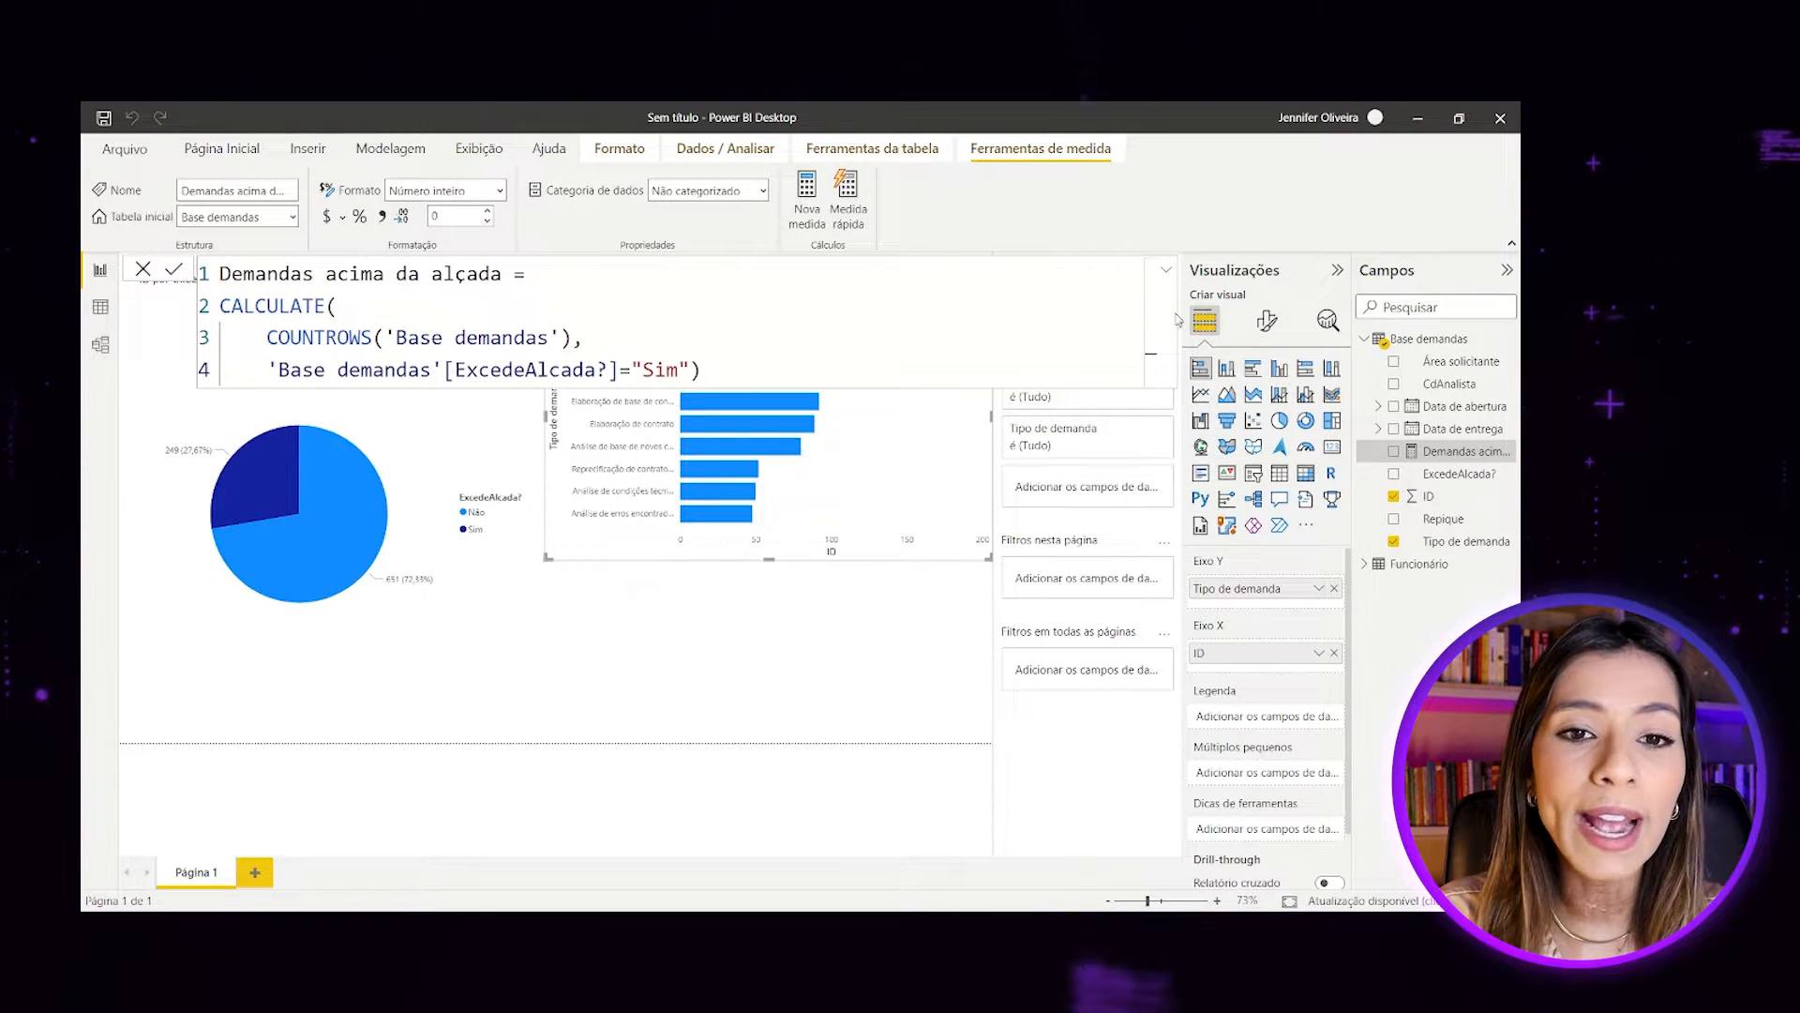
Add a card visual in the empty area below the bar chart and fill it with the Demandas acima da alçada measure.
{"action": "left_click", "coordinate": [722, 641]}
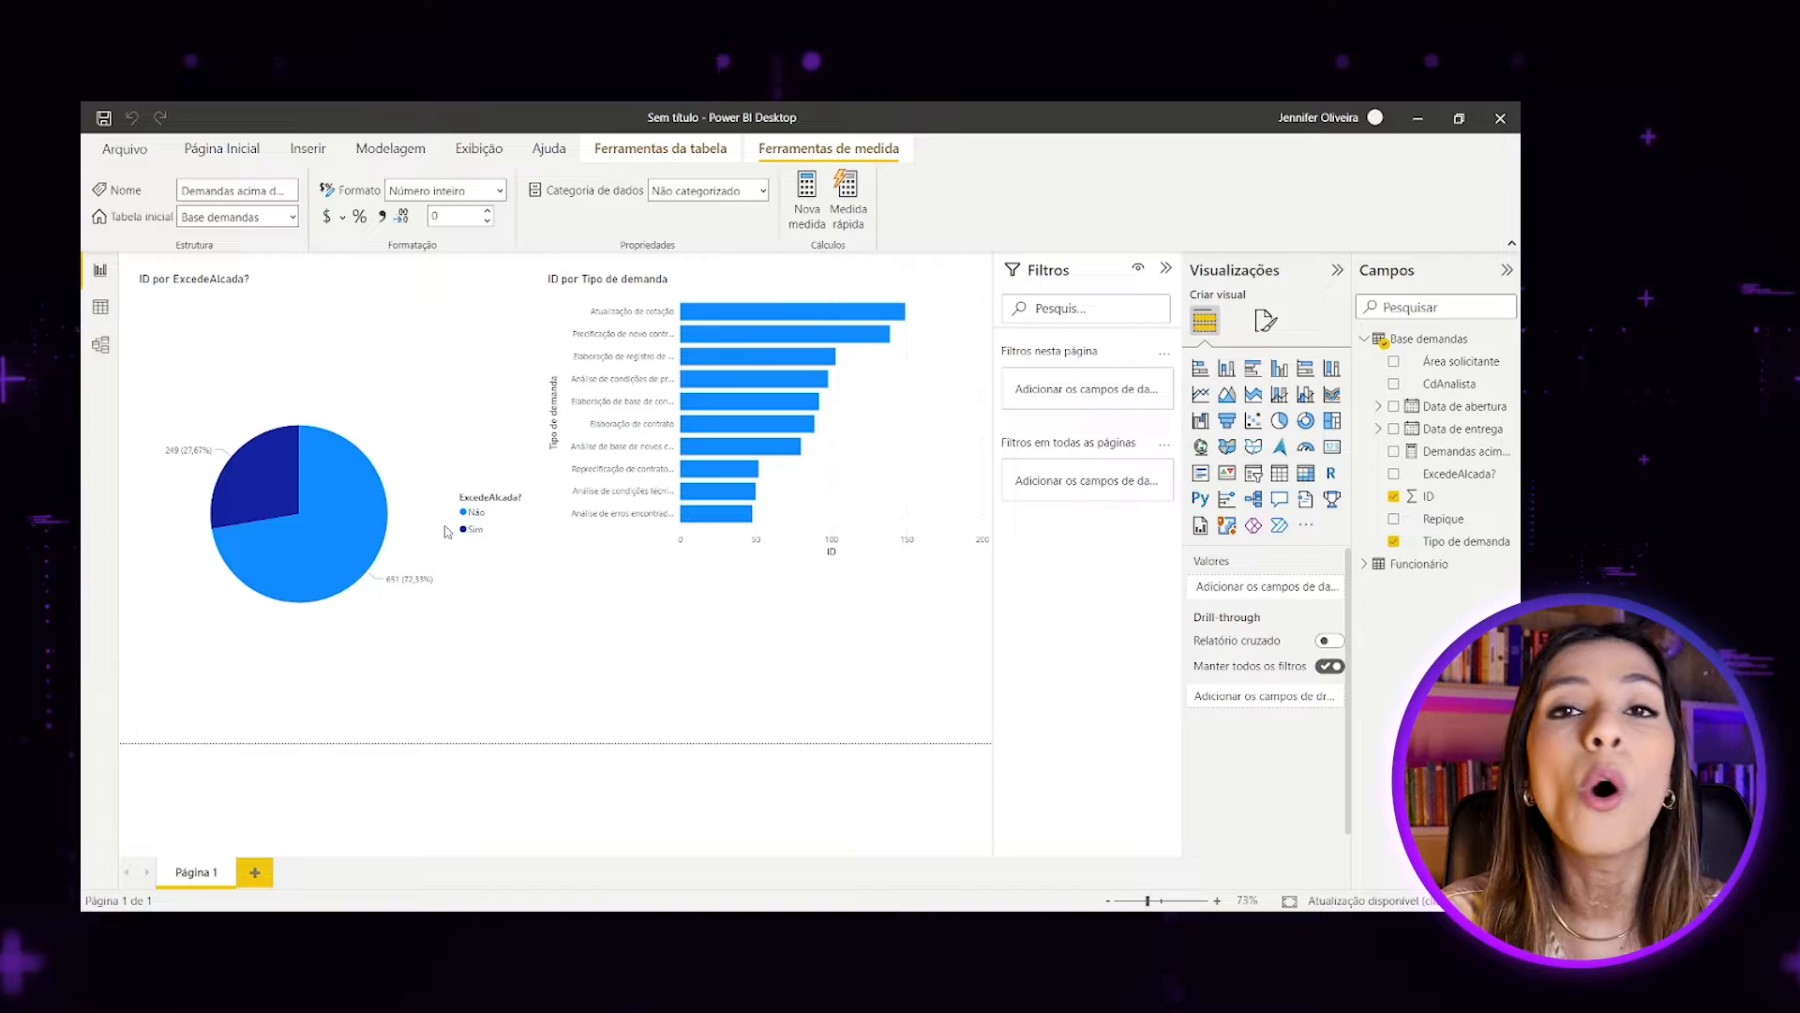
{"action": "left_click", "coordinate": [1331, 446]}
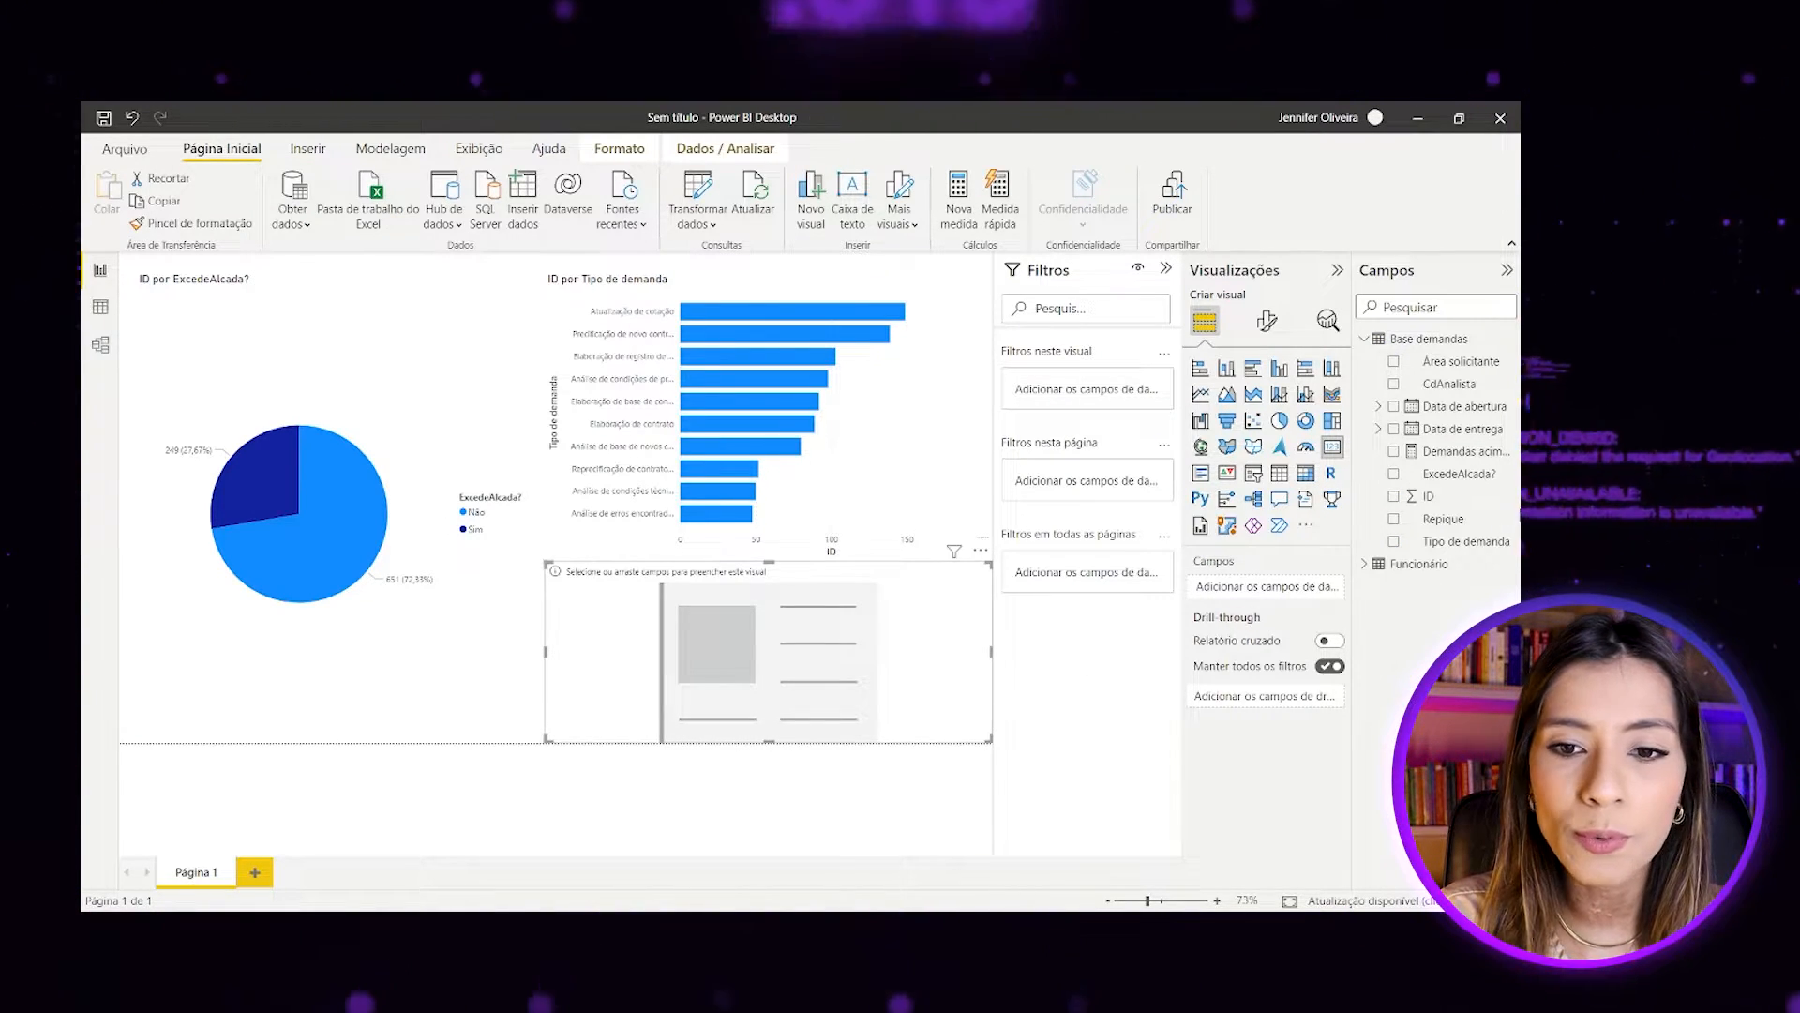
{"action": "left_click_drag", "start_coordinate": [1454, 459], "coordinate": [793, 666]}
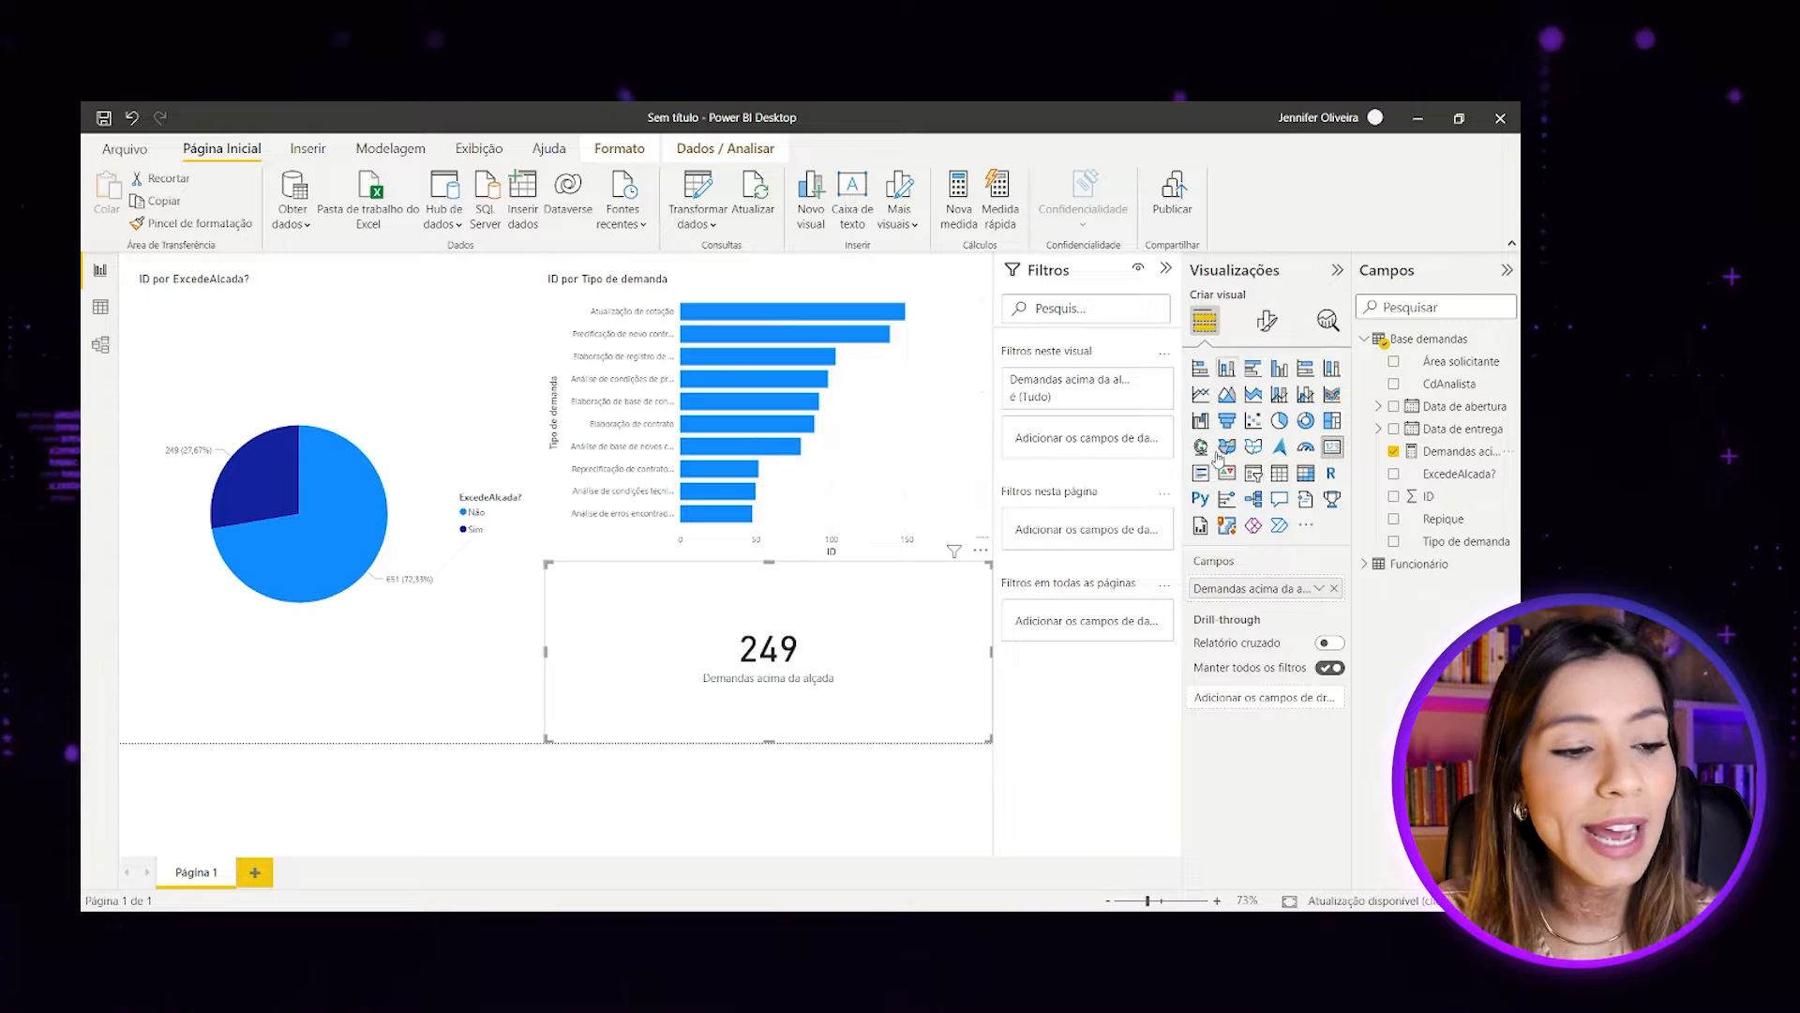
Open the gallery of additional visuals and examine the offerings and their certification badges, including Gantt Chart by MAQ and Circle KPI Gauge.
{"action": "left_click", "coordinate": [1306, 526]}
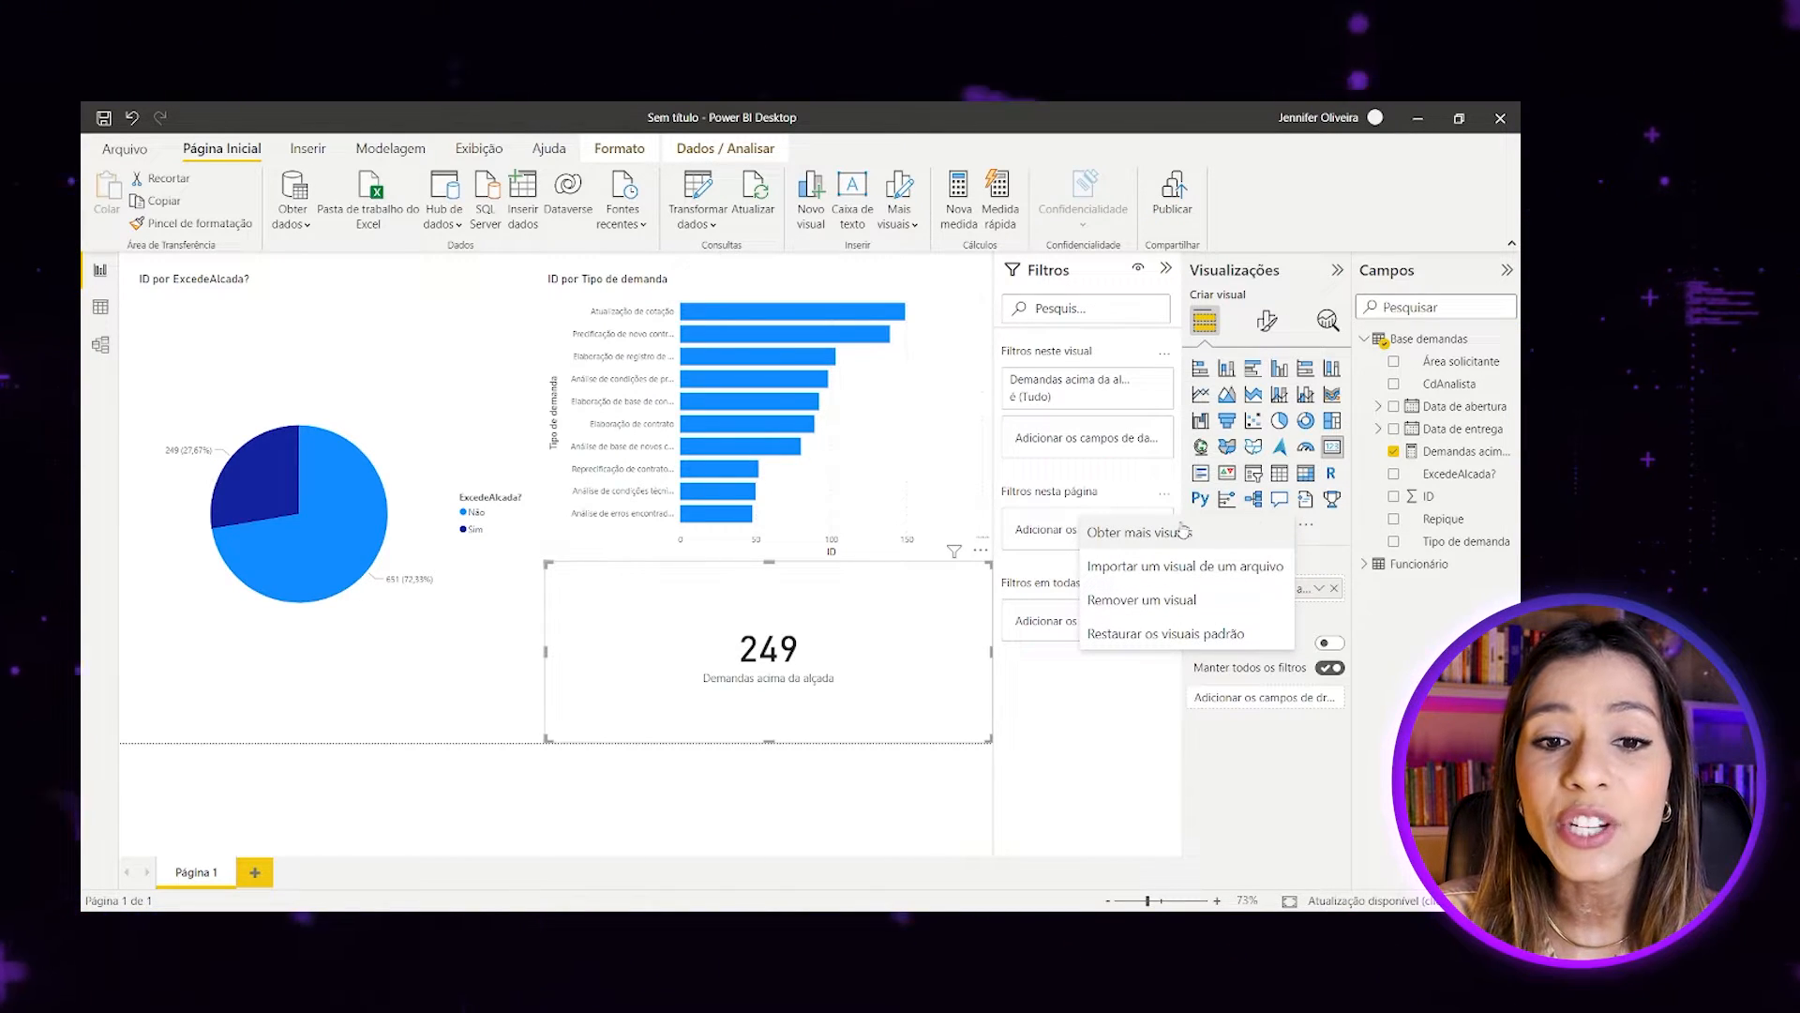
{"action": "left_click", "coordinate": [1219, 542]}
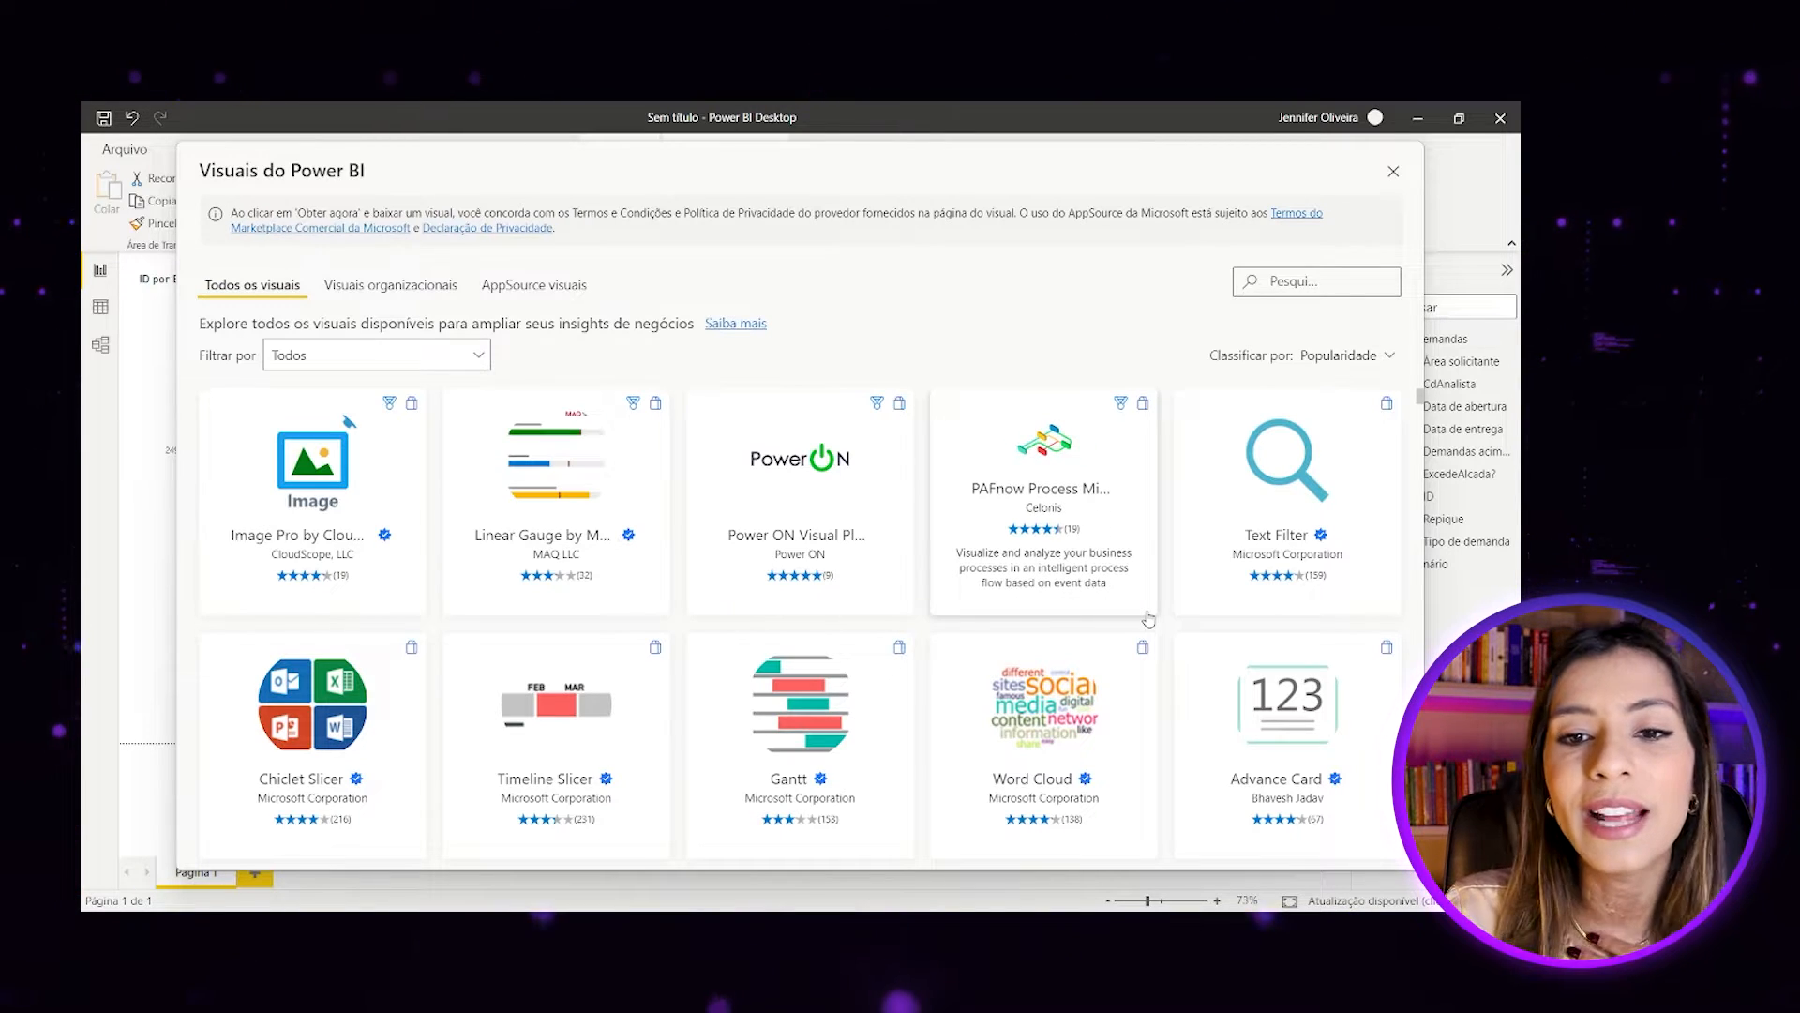
{"action": "scroll", "coordinate": [1149, 619], "scroll_direction": "down", "scroll_amount": 3}
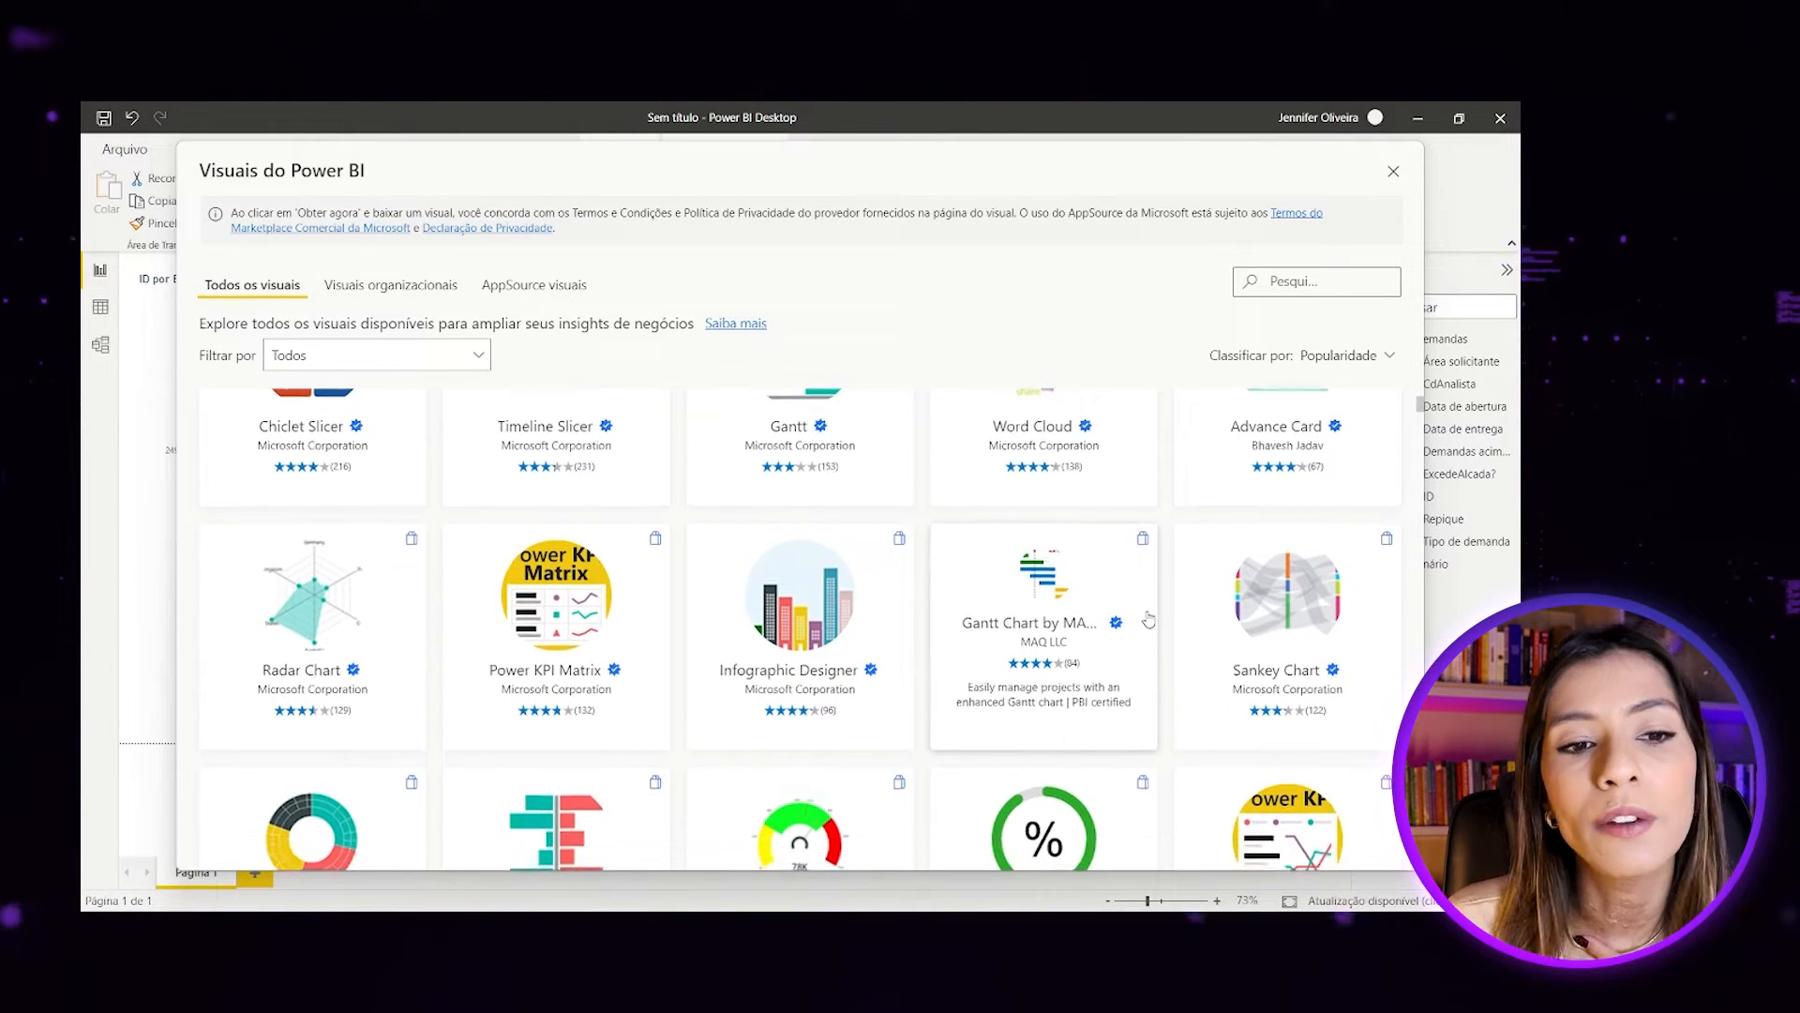
{"action": "scroll", "coordinate": [1149, 619], "scroll_direction": "down", "scroll_amount": 2}
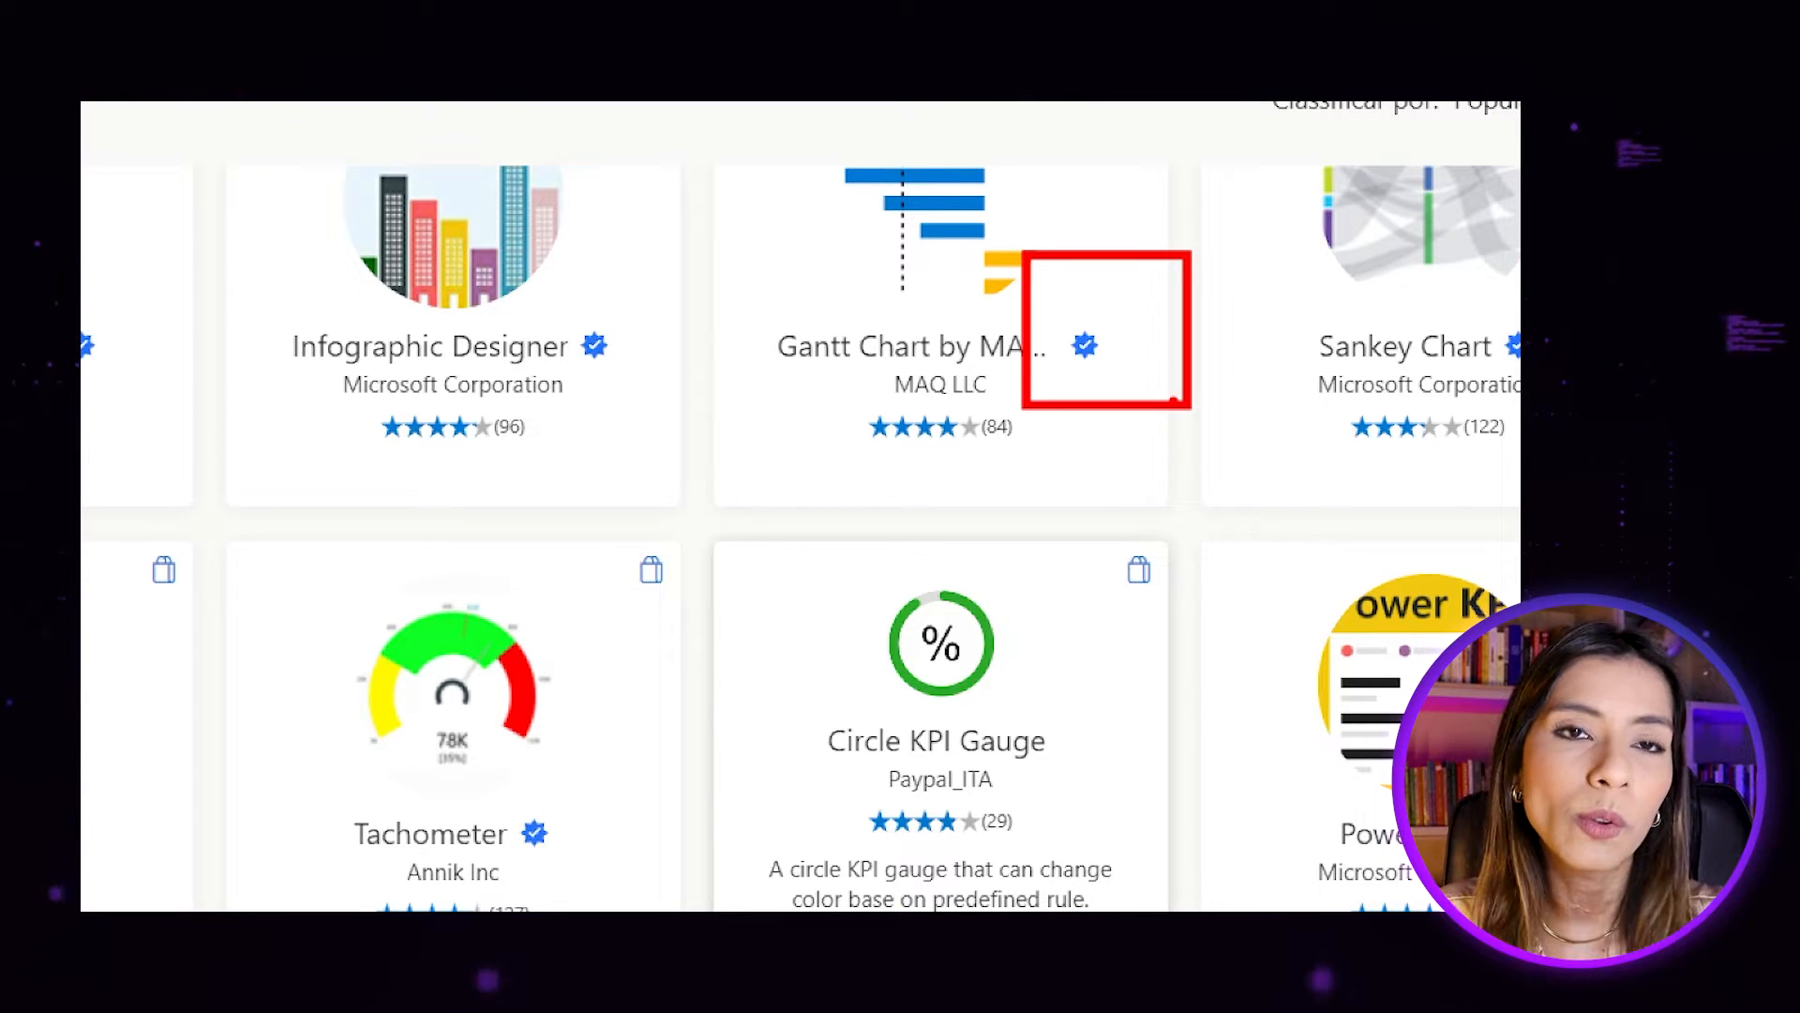
{"action": "scroll", "coordinate": [1141, 535], "scroll_direction": "down", "scroll_amount": 3}
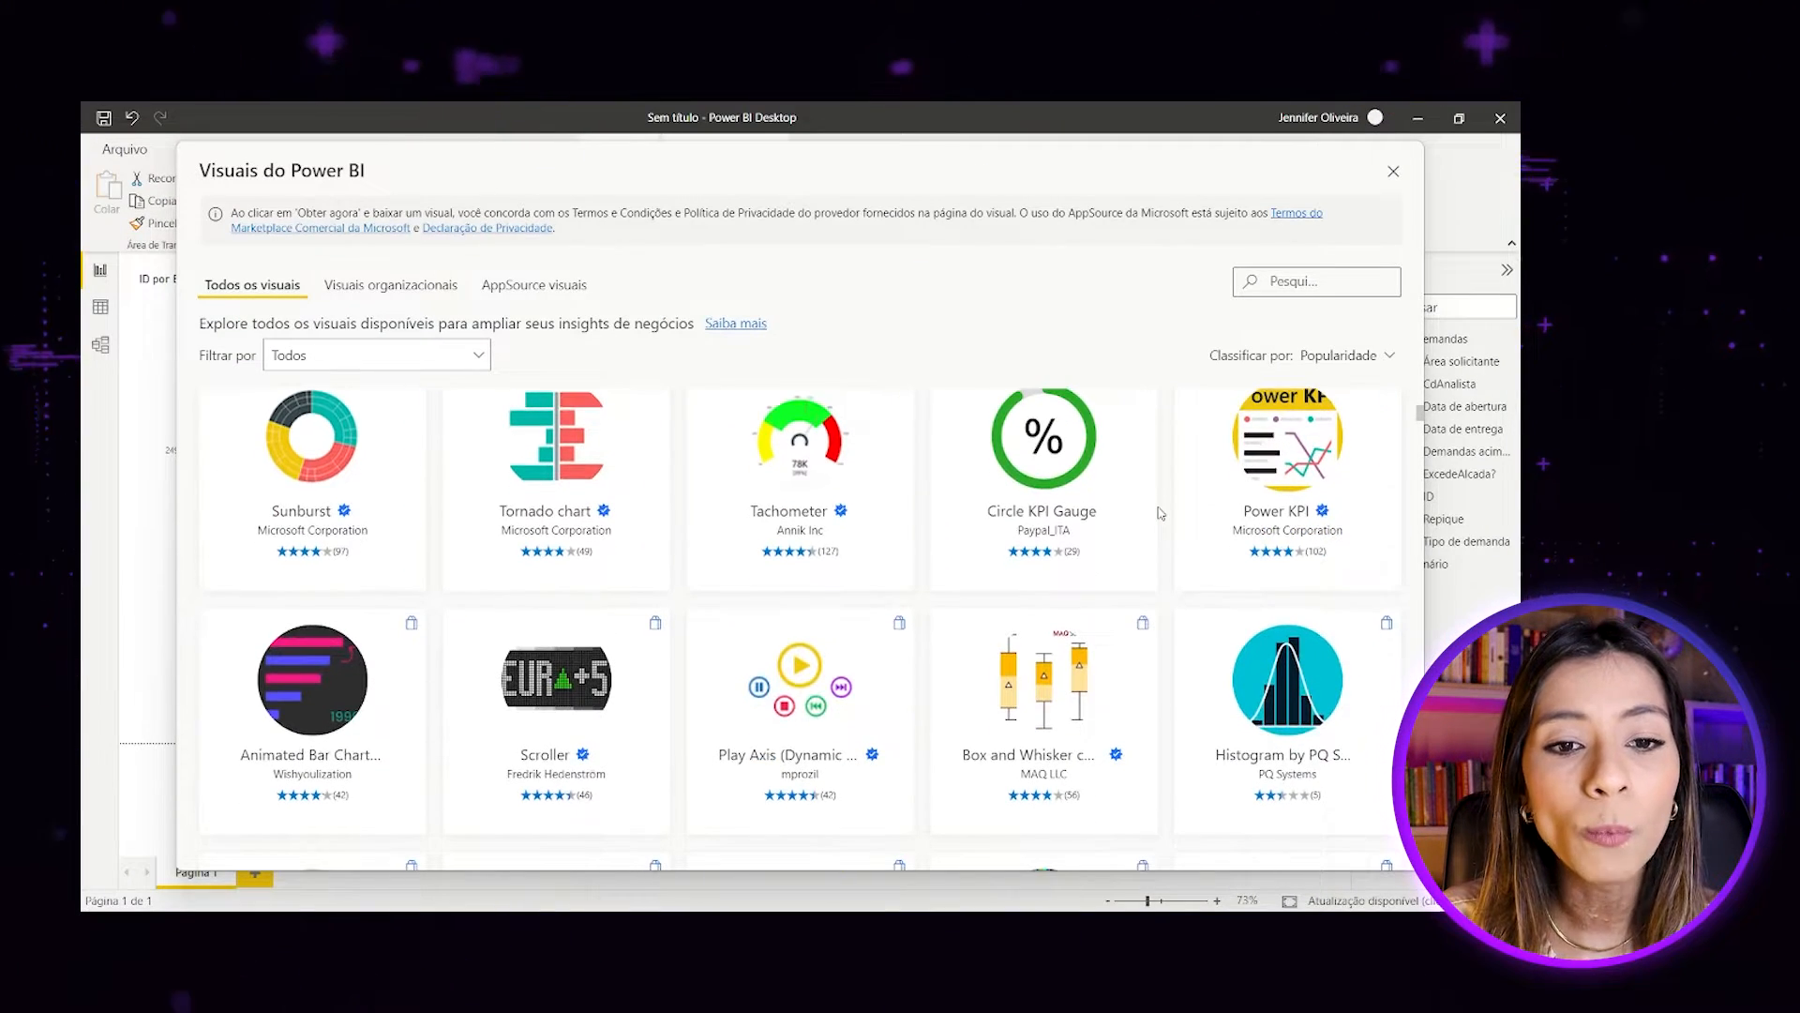
{"action": "scroll", "coordinate": [1141, 534], "scroll_direction": "up", "scroll_amount": 1}
{"action": "key", "text": "ctrl+1"}
{"action": "left_click", "coordinate": [1140, 530]}
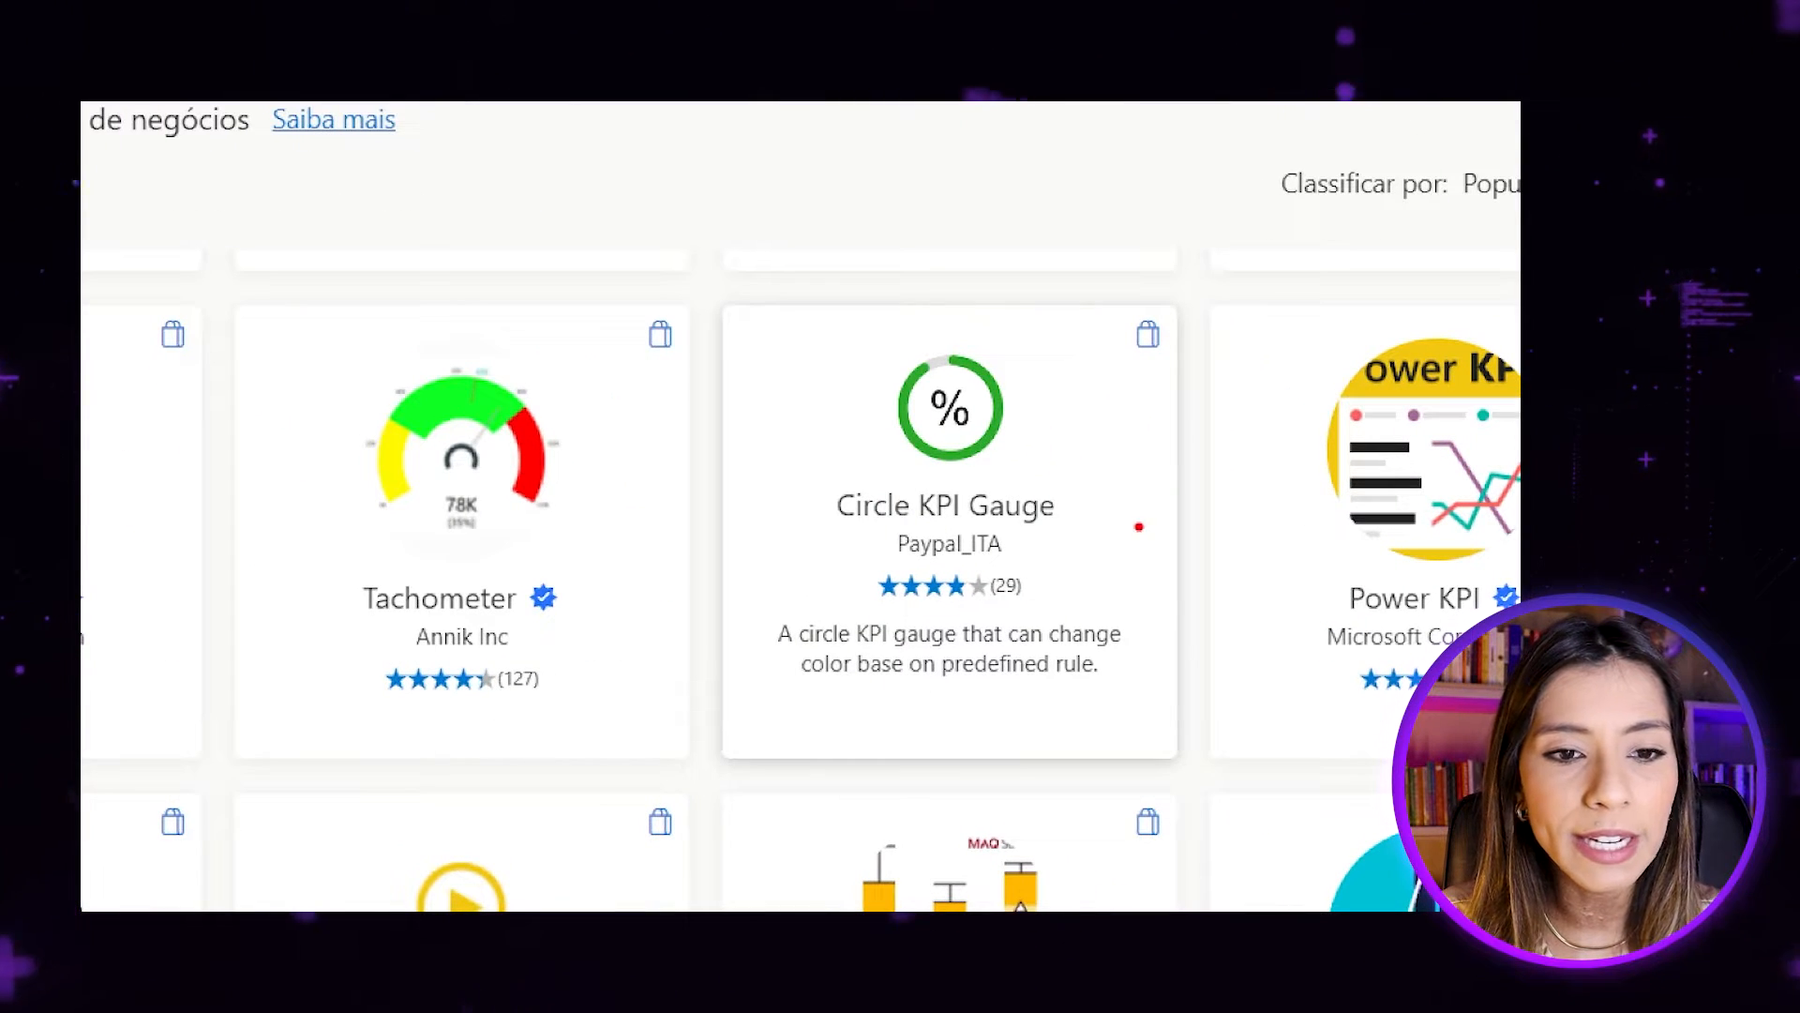
{"action": "left_click_drag", "start_coordinate": [1010, 549], "coordinate": [1216, 656]}
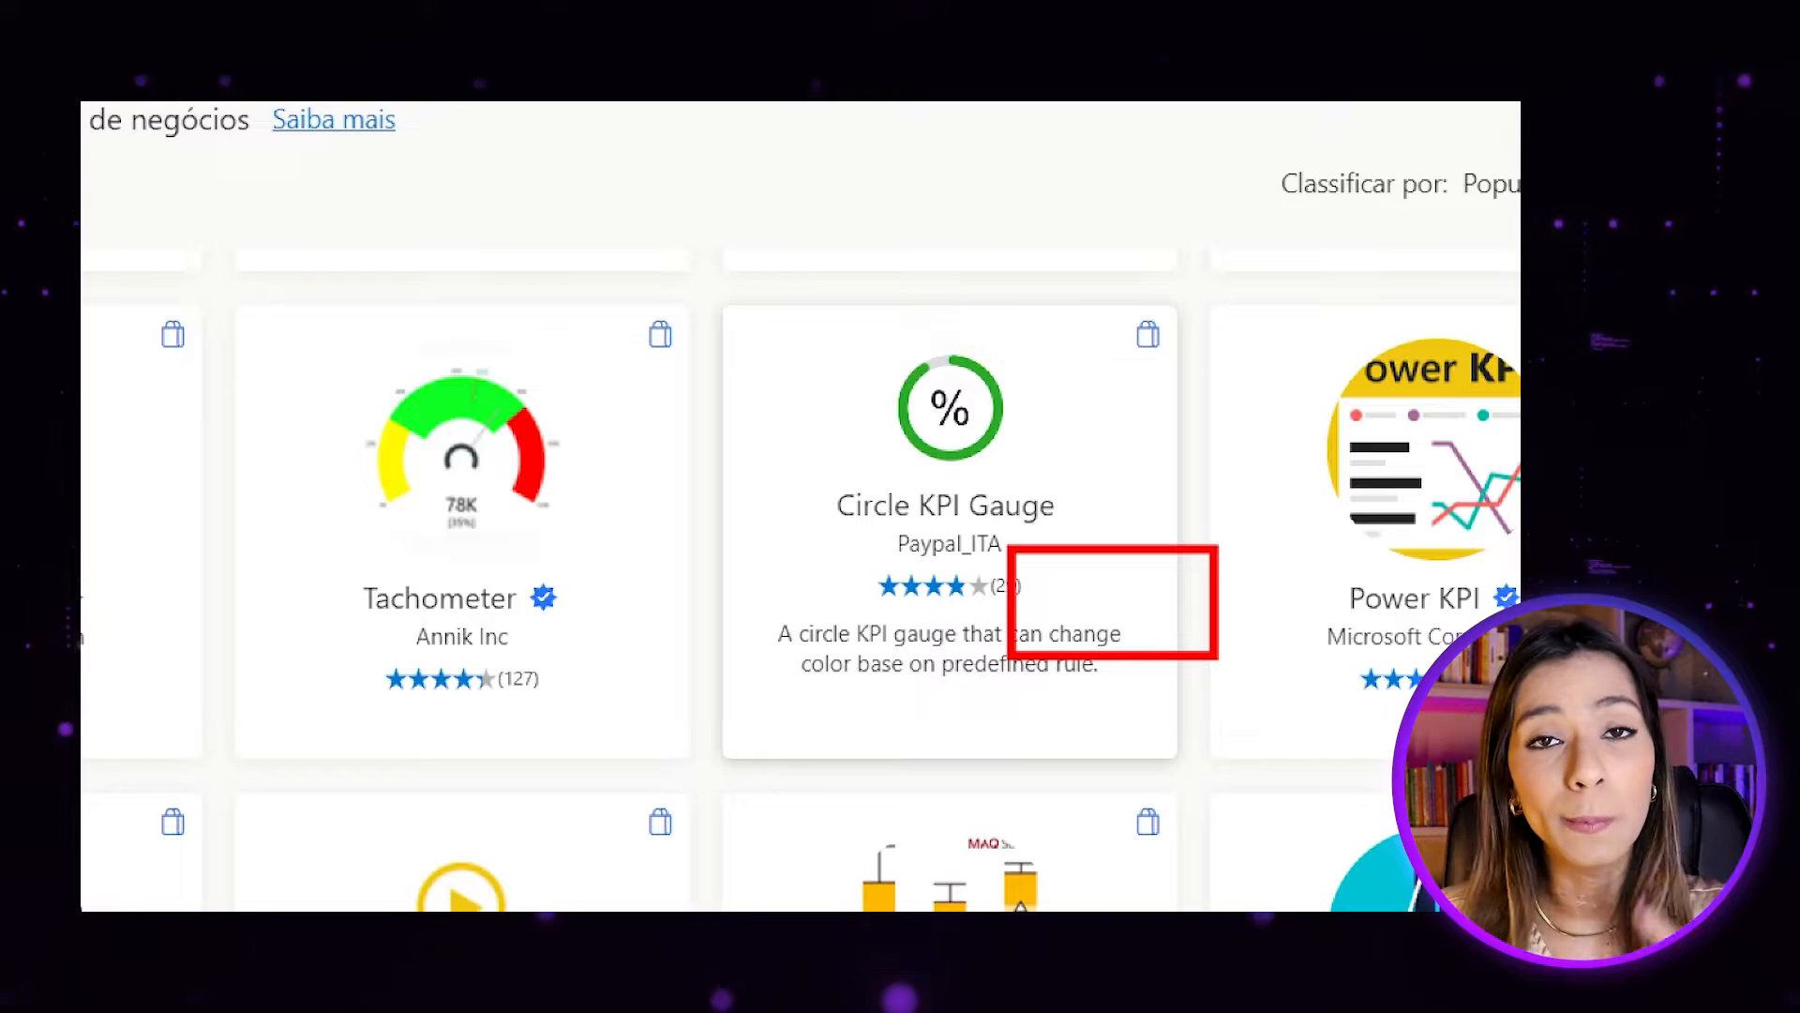
{"action": "key", "text": "Escape"}
{"action": "scroll", "coordinate": [1178, 600], "scroll_direction": "down", "scroll_amount": 3}
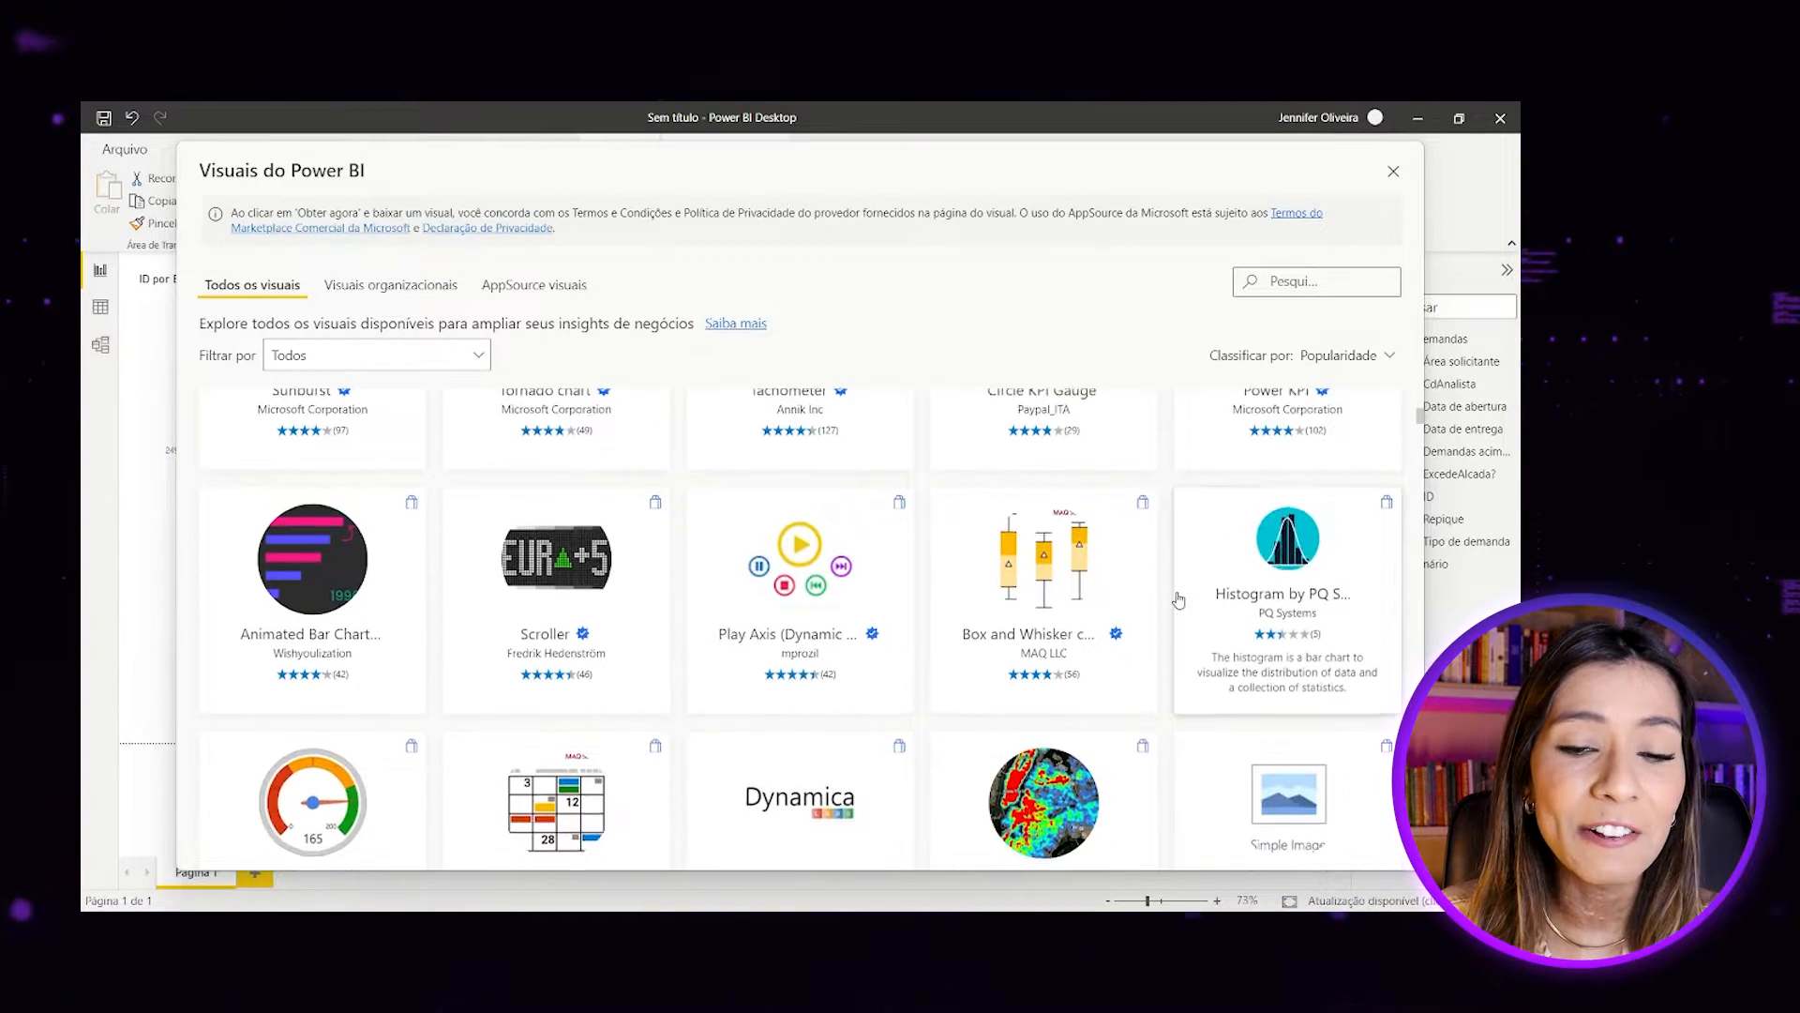
{"action": "scroll", "coordinate": [1178, 600], "scroll_direction": "down", "scroll_amount": 8}
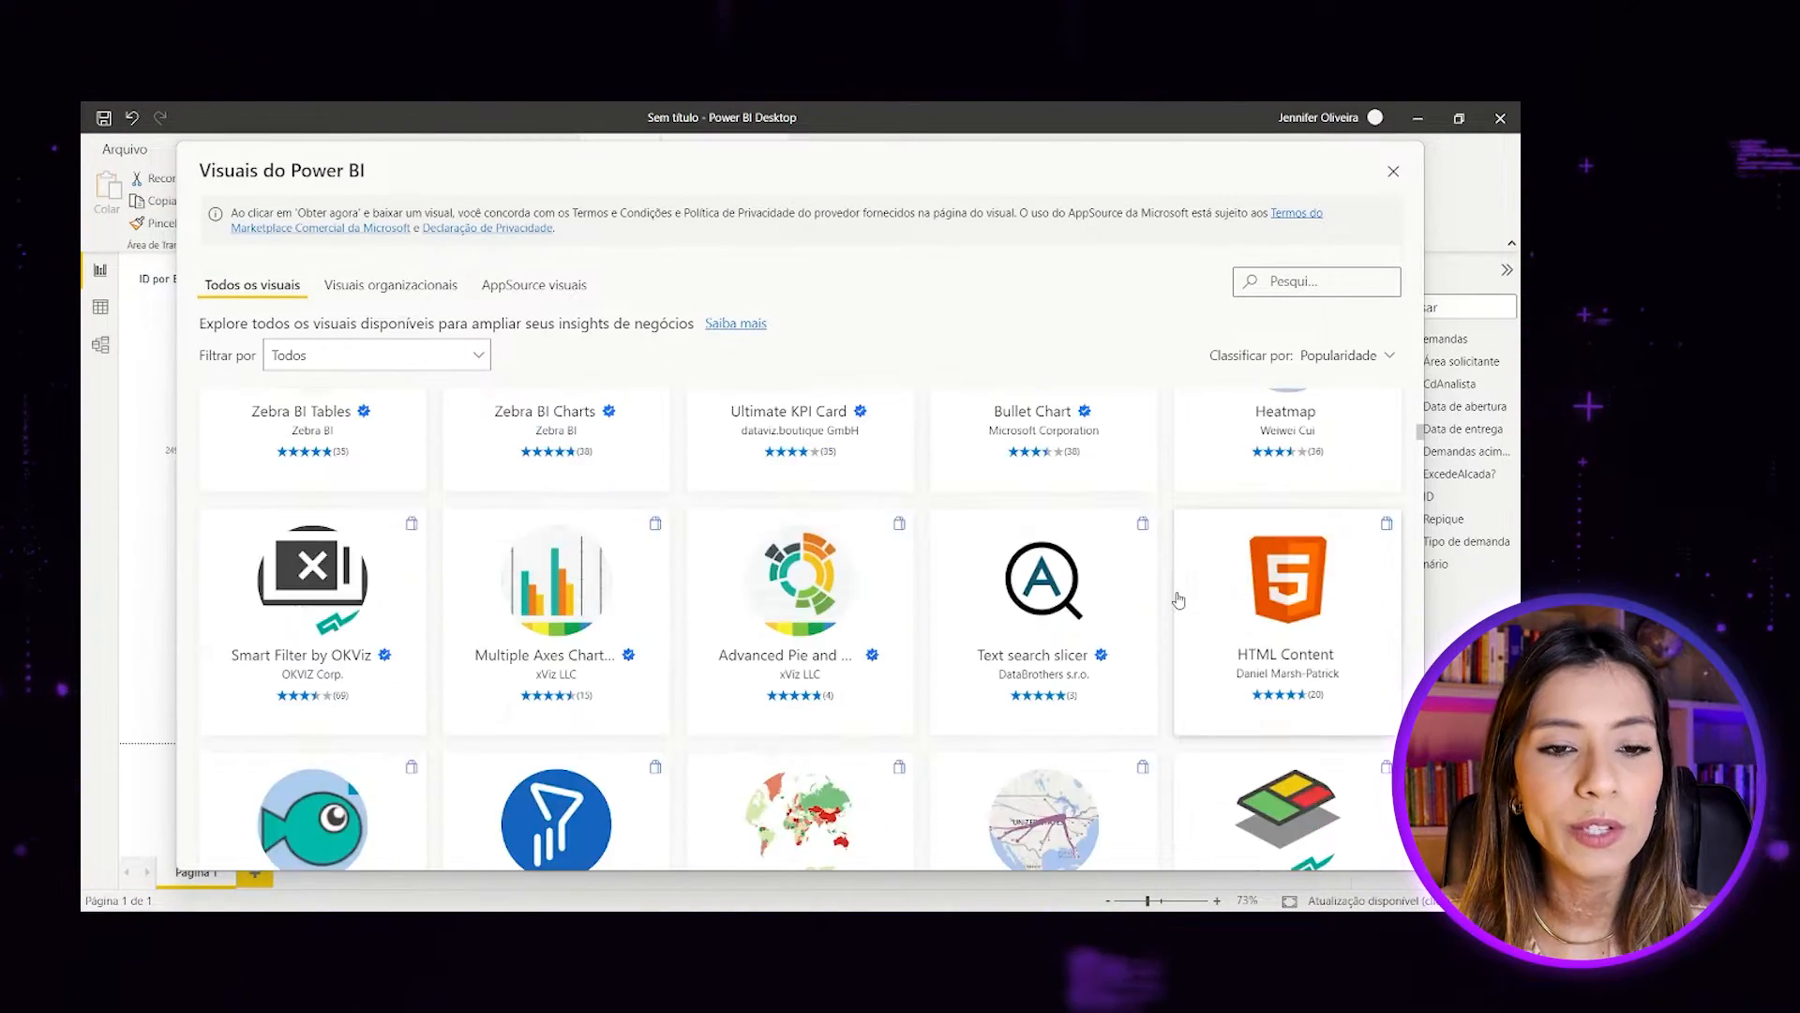
{"action": "scroll", "coordinate": [1179, 600], "scroll_direction": "down", "scroll_amount": 4}
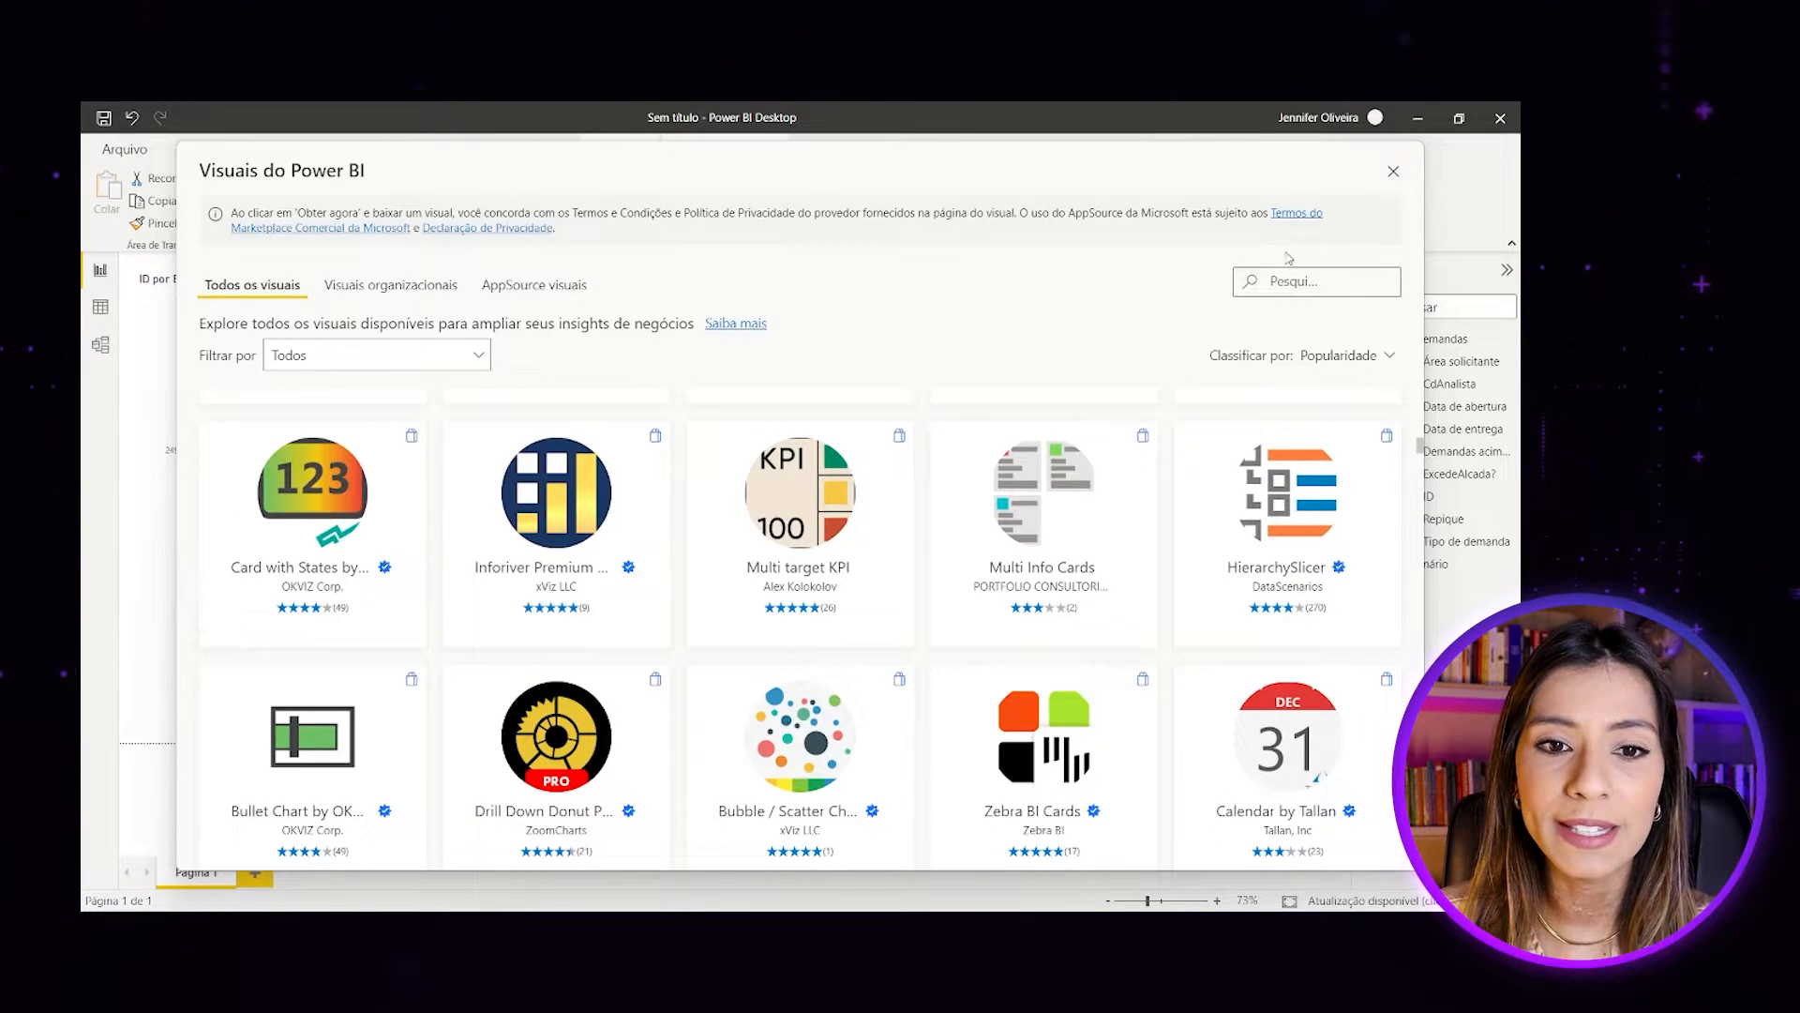
Browse further through the gallery of additional visuals, reviewing the variety of charts, slicers, calendars and KPI visuals offered, and close it.
{"action": "scroll", "coordinate": [1156, 489], "scroll_direction": "down", "scroll_amount": 3}
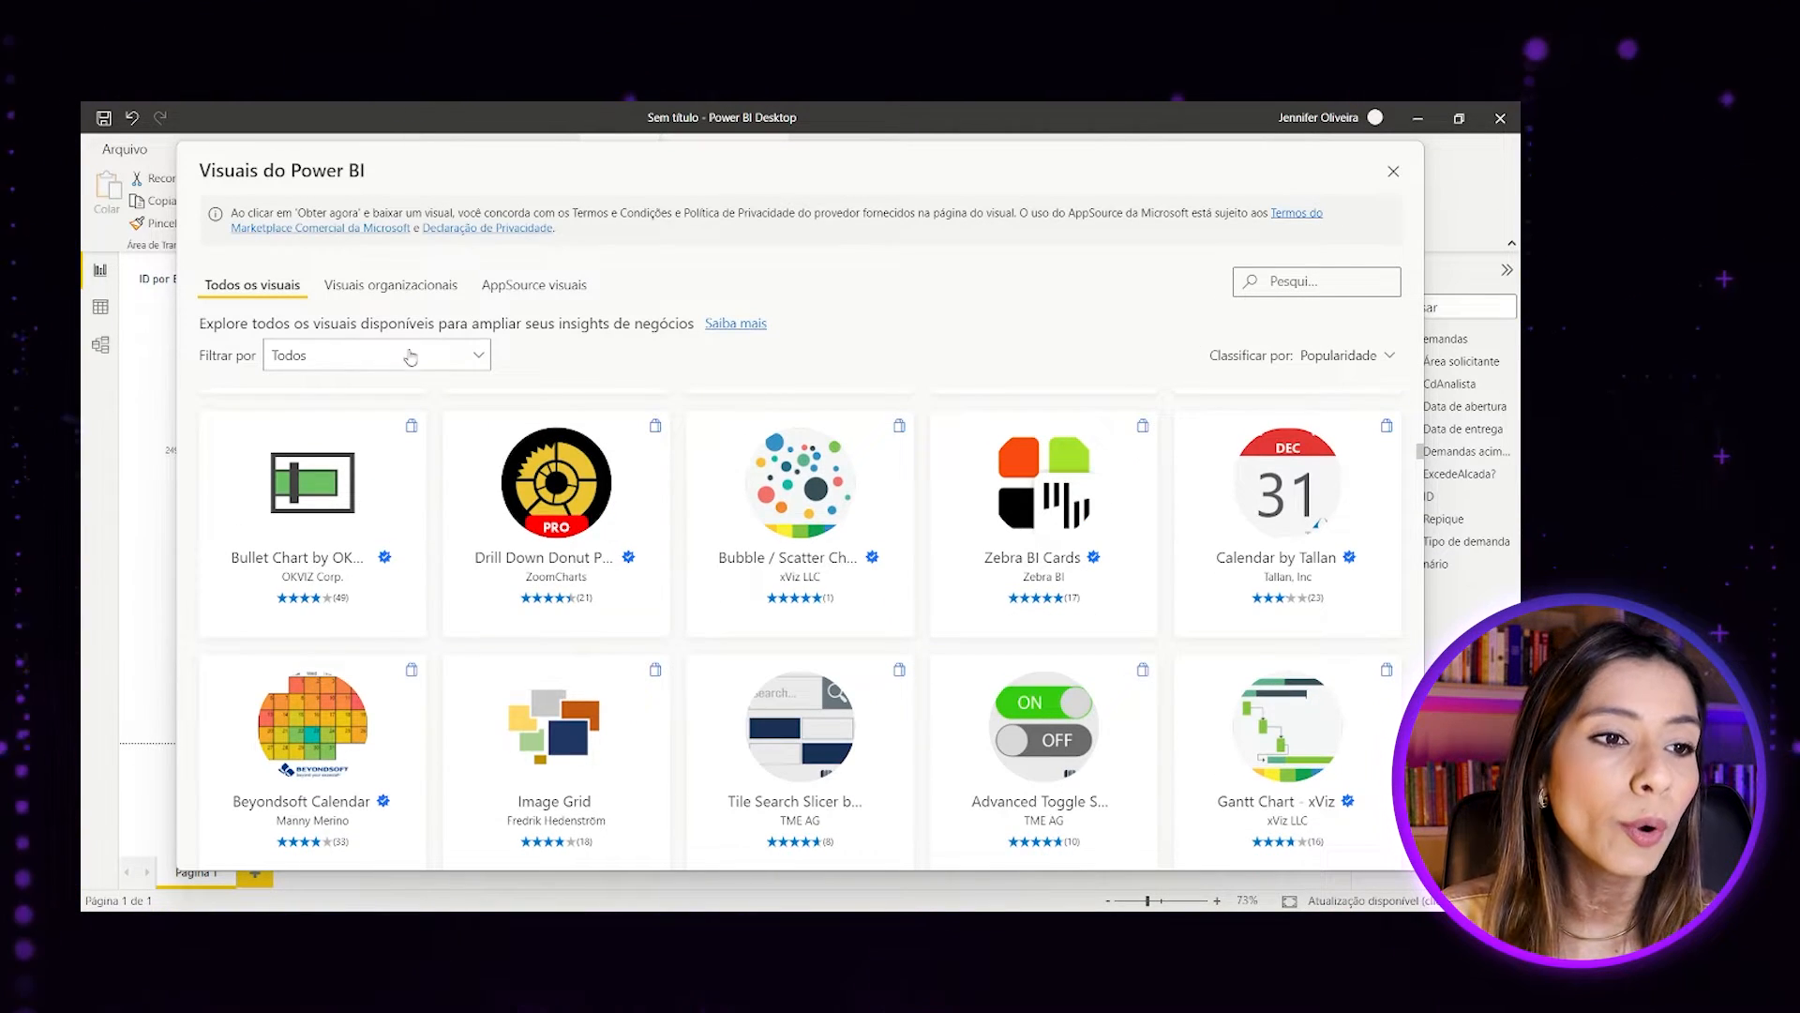
{"action": "left_click", "coordinate": [415, 360]}
{"action": "left_click", "coordinate": [828, 346]}
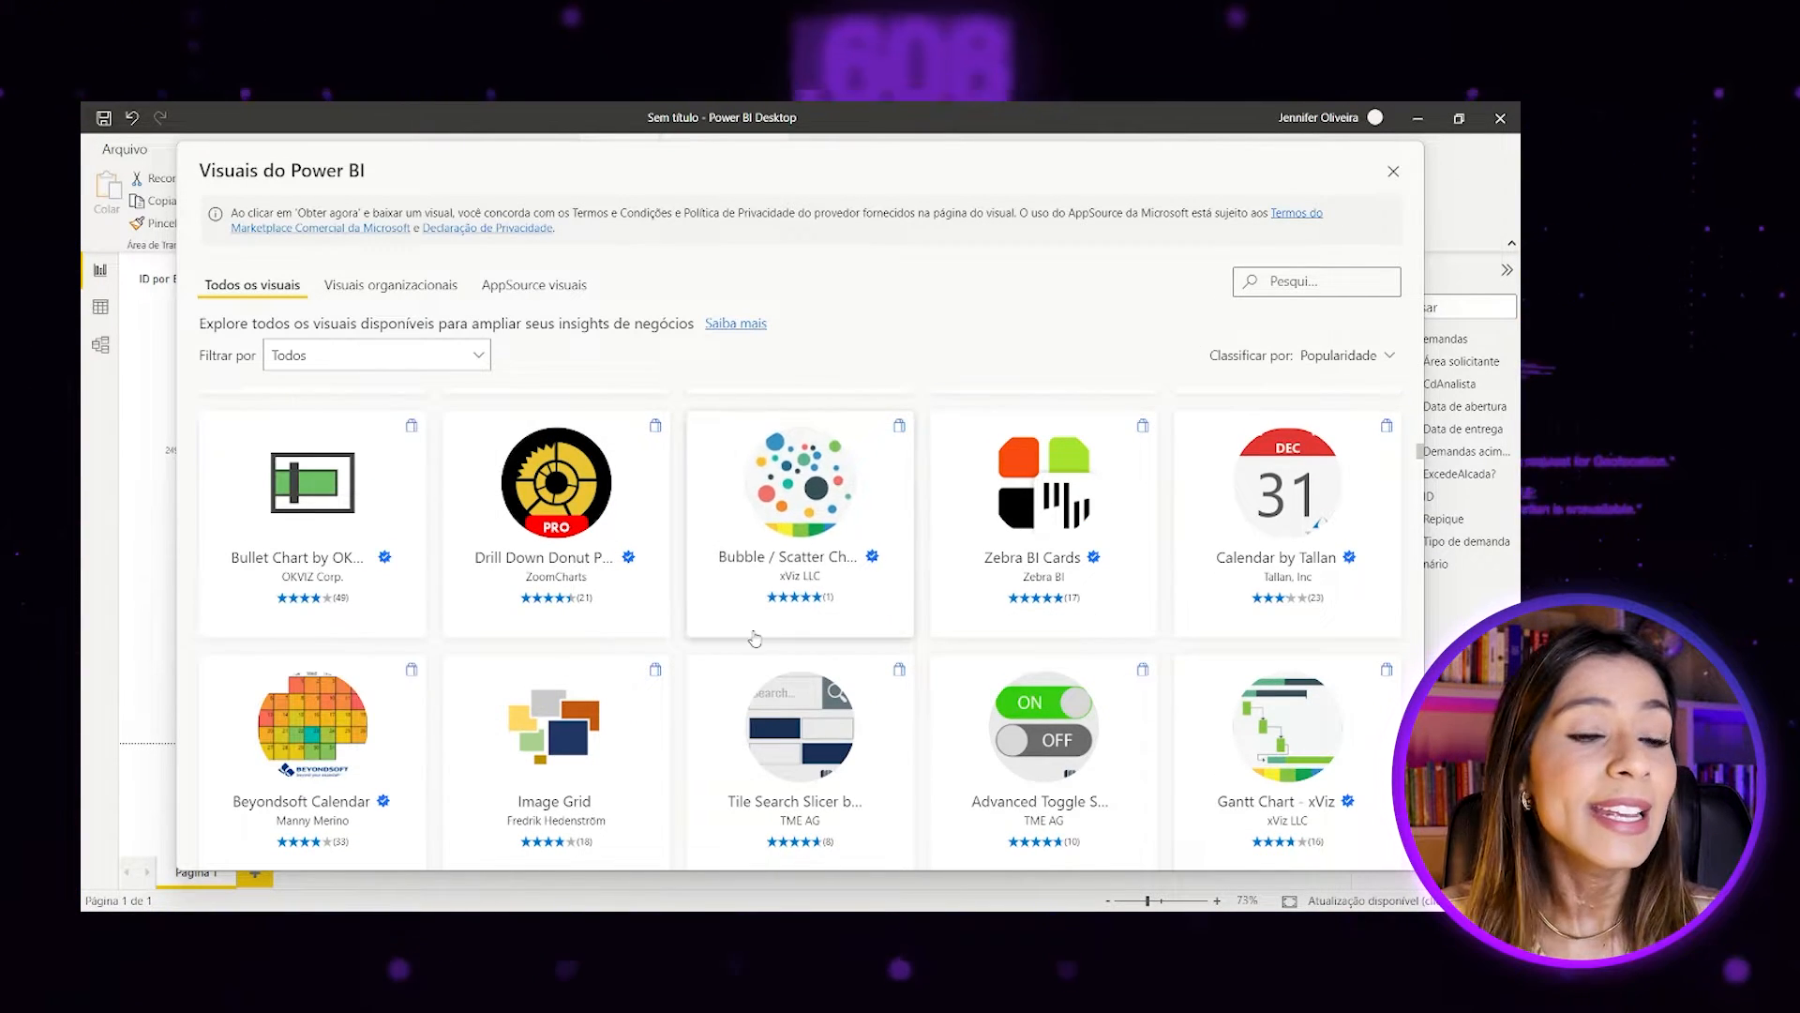
{"action": "scroll", "coordinate": [759, 631], "scroll_direction": "down", "scroll_amount": 5}
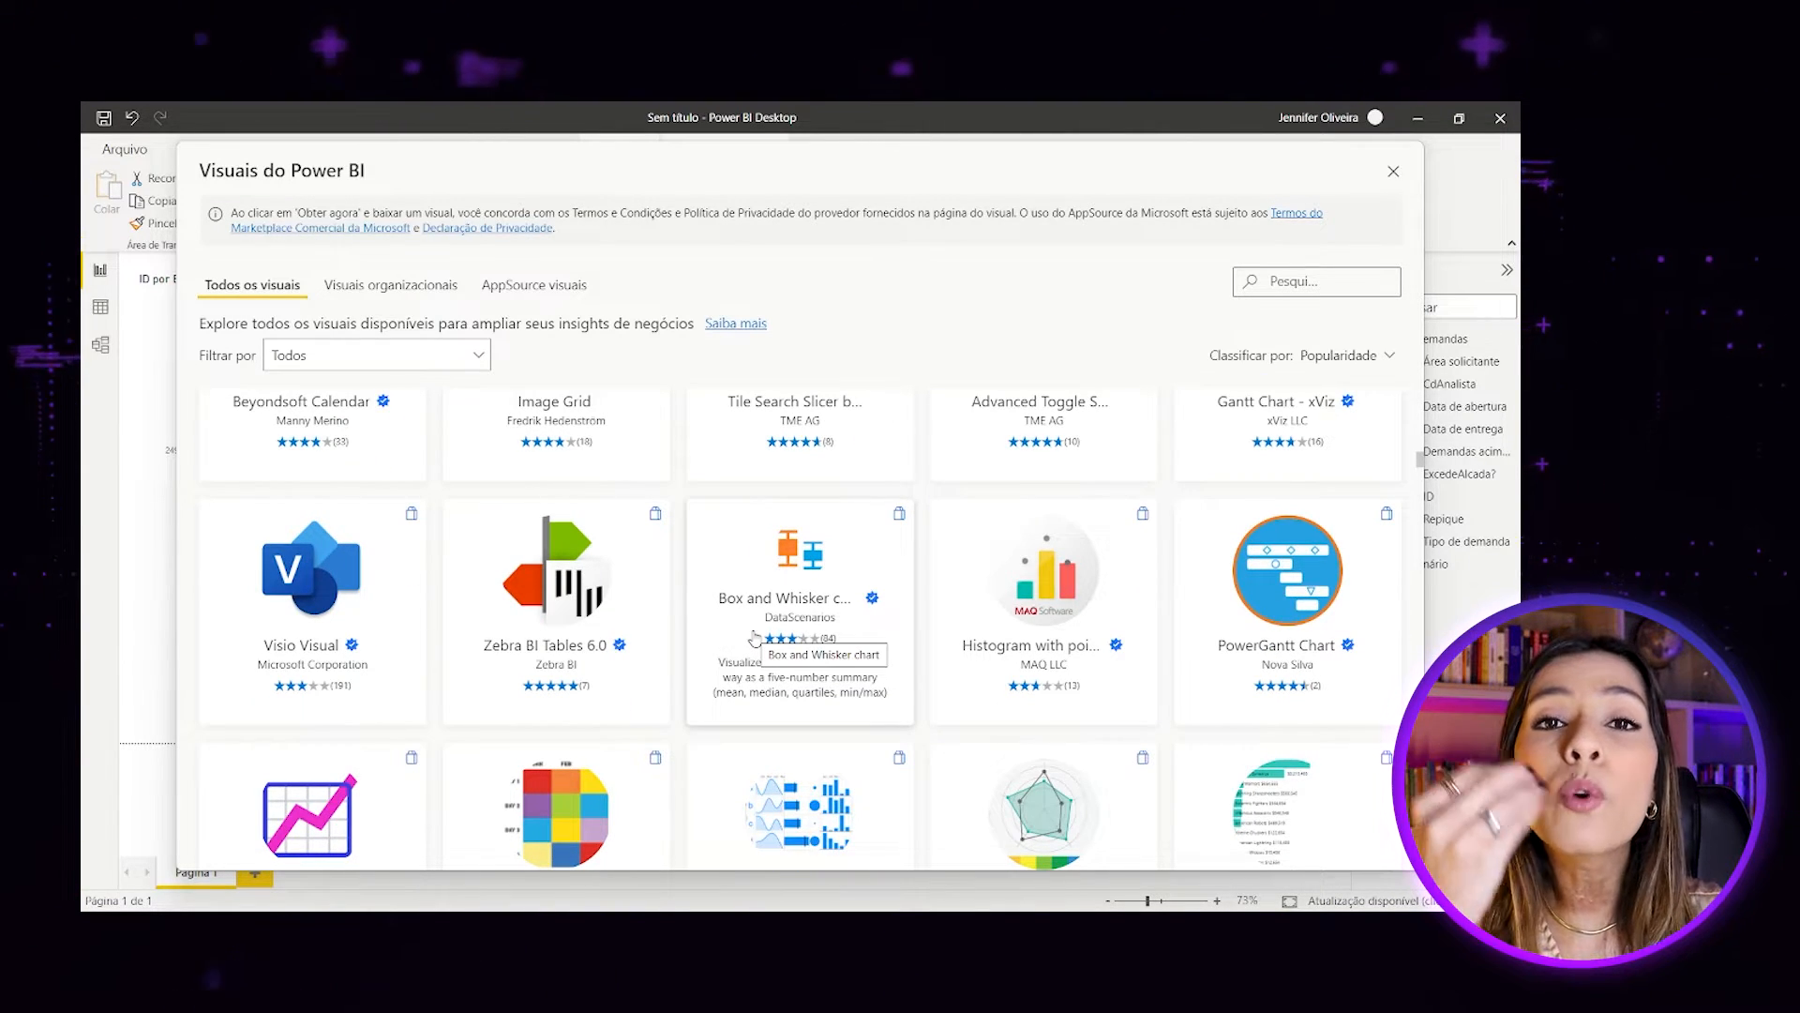
{"action": "scroll", "coordinate": [754, 639], "scroll_direction": "down", "scroll_amount": 10}
{"action": "scroll", "coordinate": [755, 638], "scroll_direction": "down", "scroll_amount": 15}
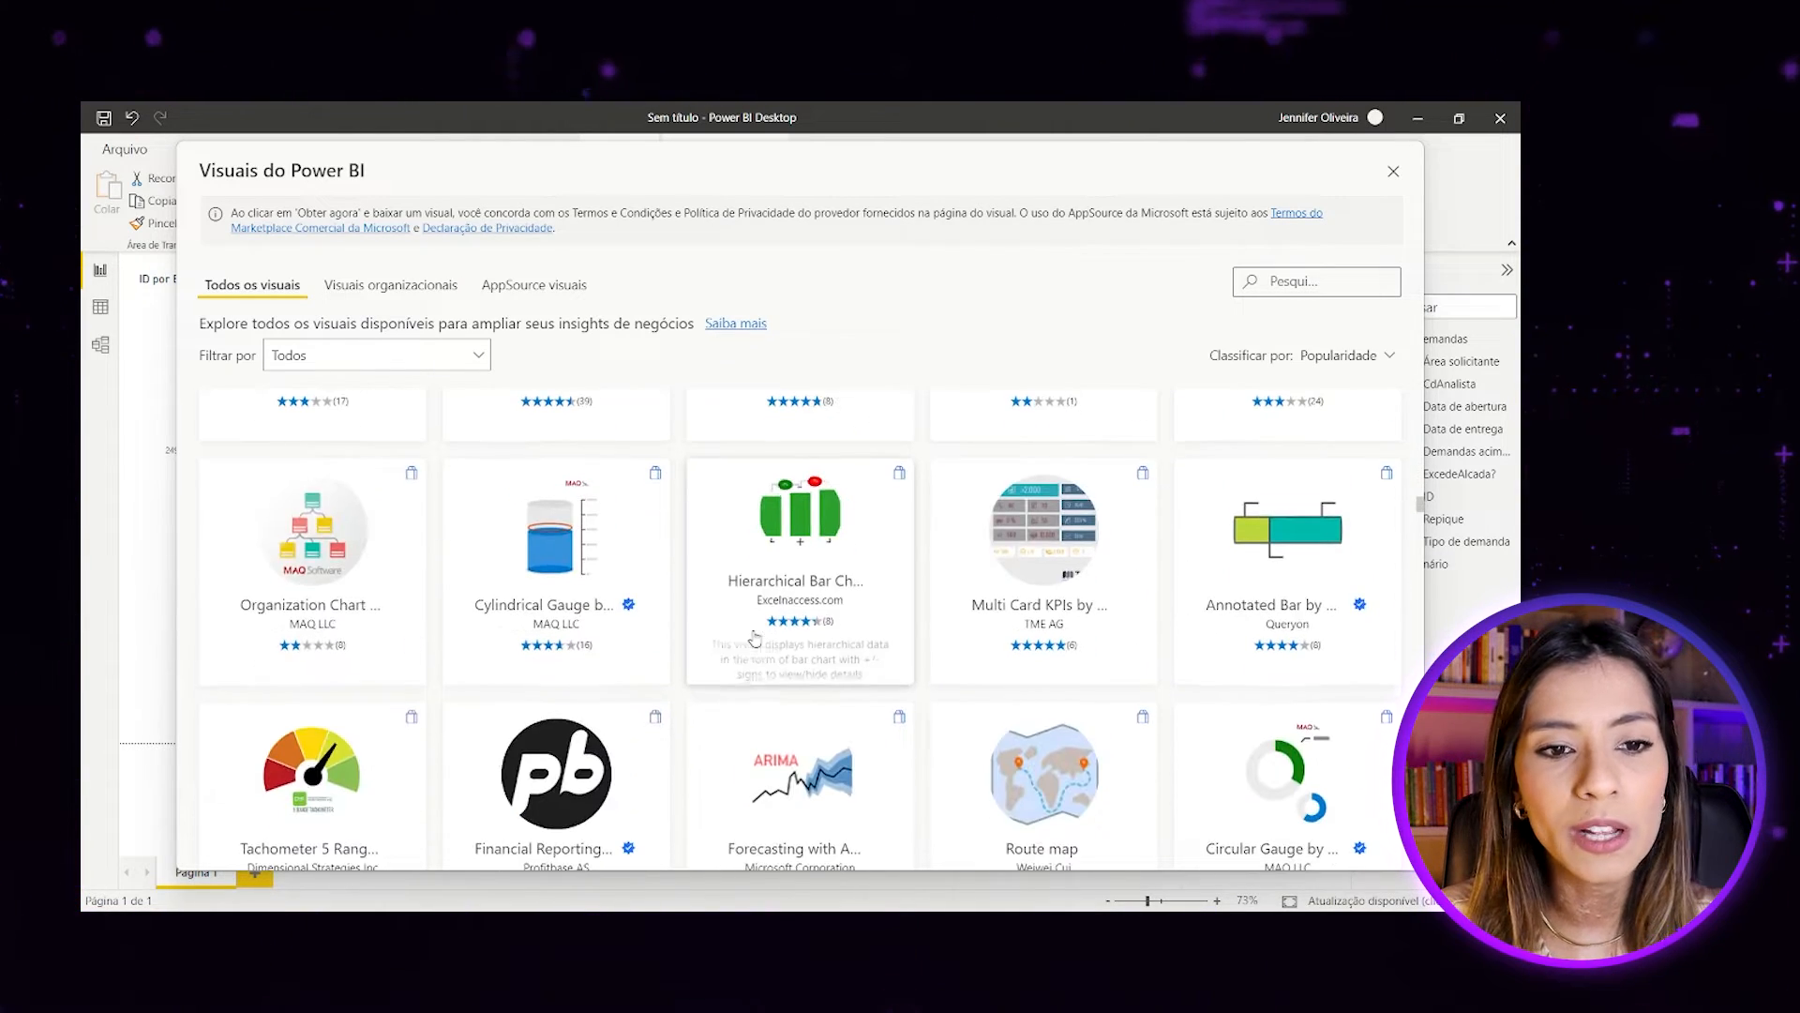
{"action": "scroll", "coordinate": [755, 639], "scroll_direction": "down", "scroll_amount": 10}
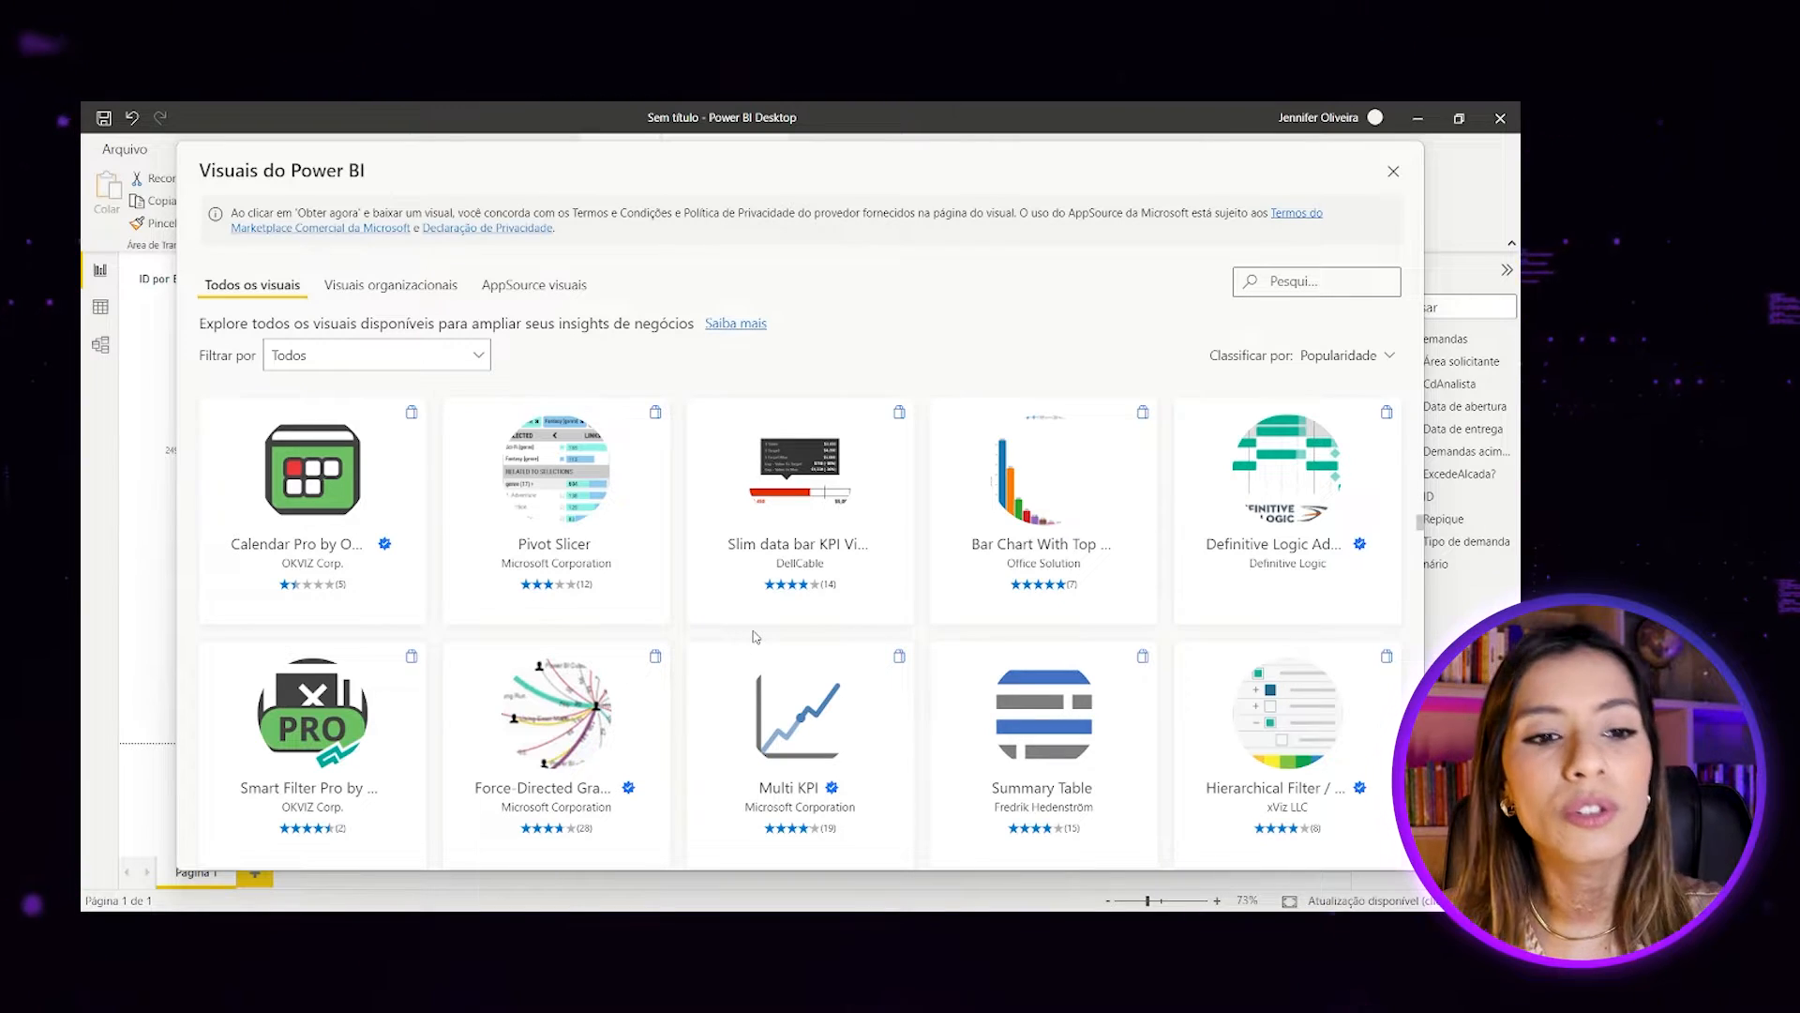
{"action": "scroll", "coordinate": [755, 639], "scroll_direction": "down", "scroll_amount": 5}
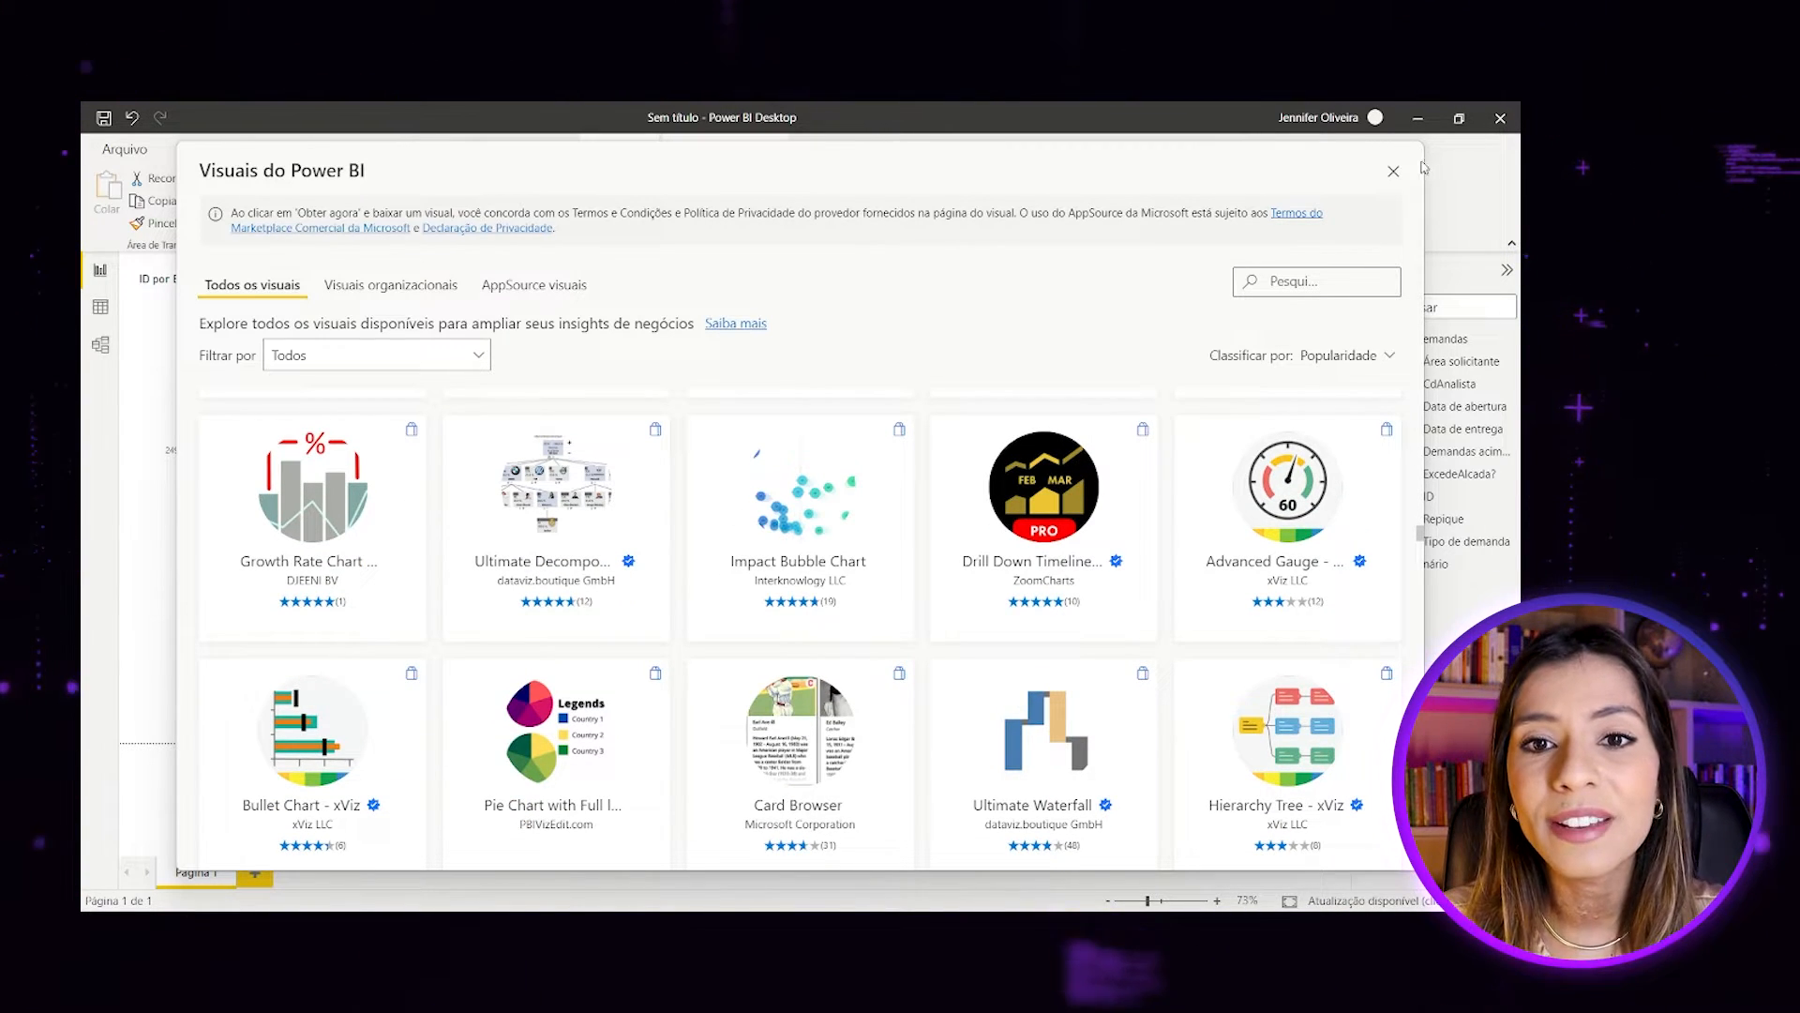
{"action": "left_click", "coordinate": [1393, 171]}
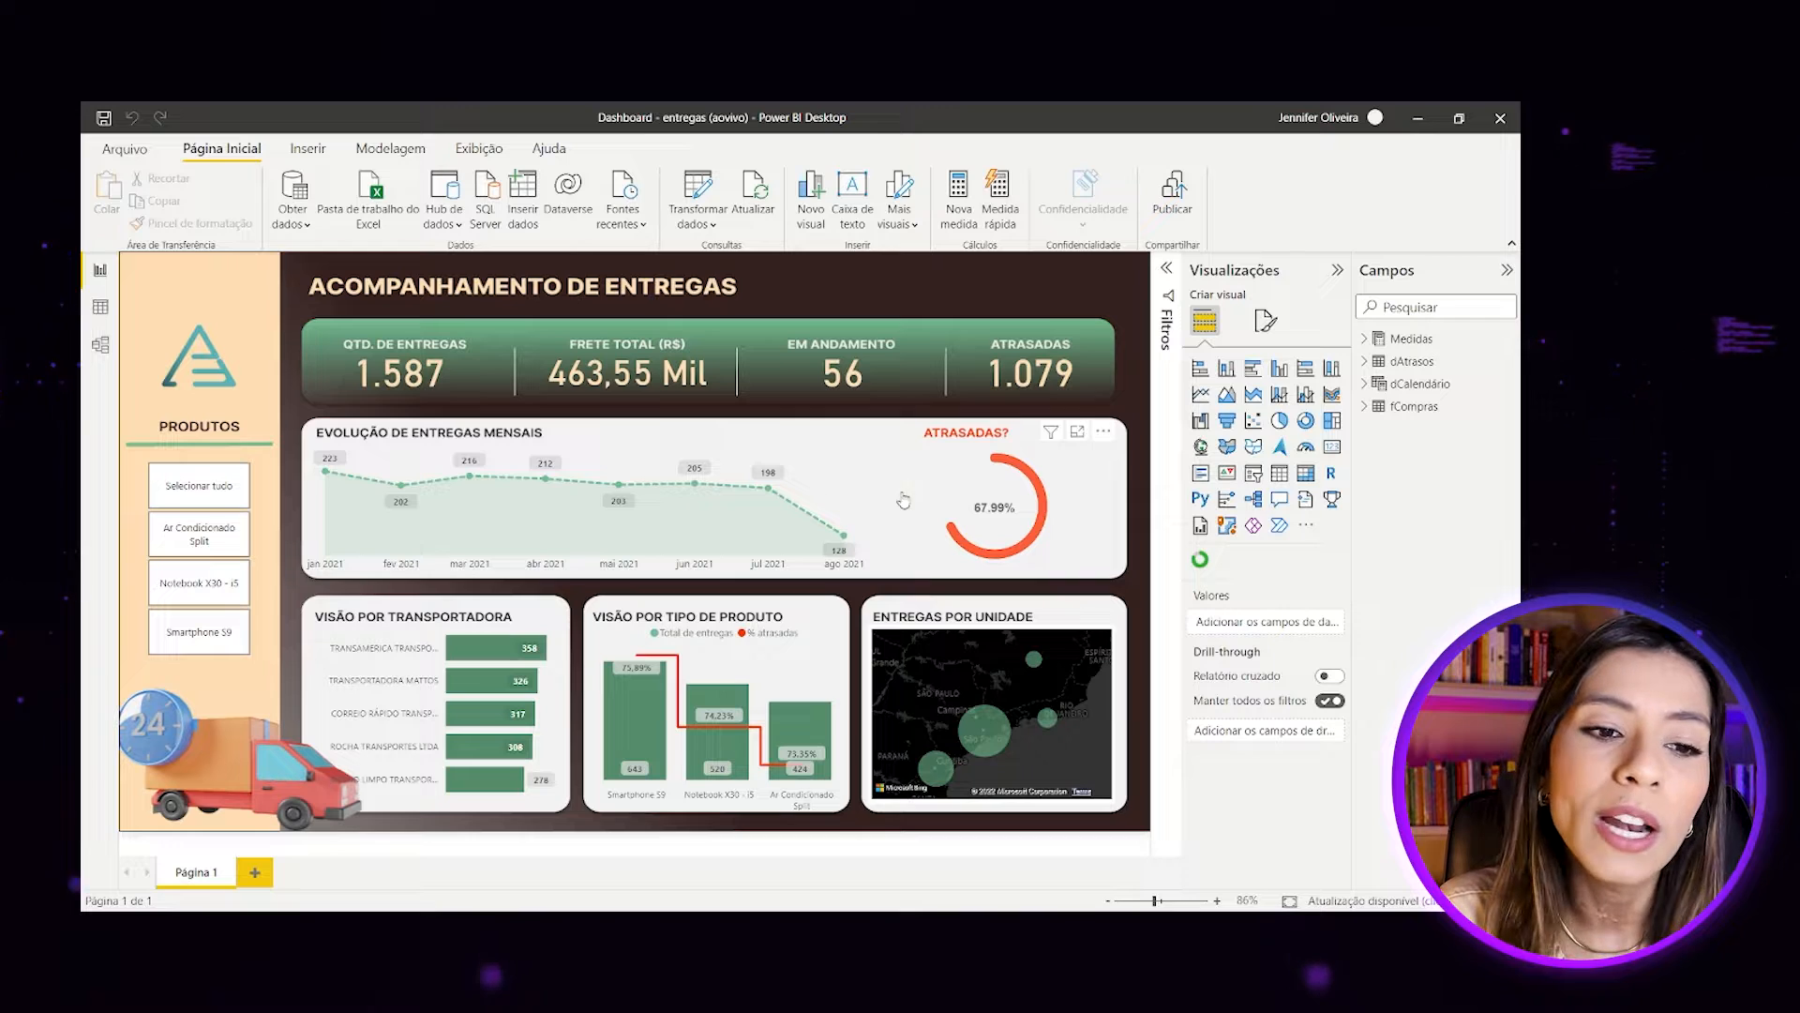
Have the decrease explained between April and May 2021 on the Evolução de entregas mensais chart and examine the breakdowns by Unidade, Atrasadas and Transportadora.
{"action": "right_click", "coordinate": [631, 461]}
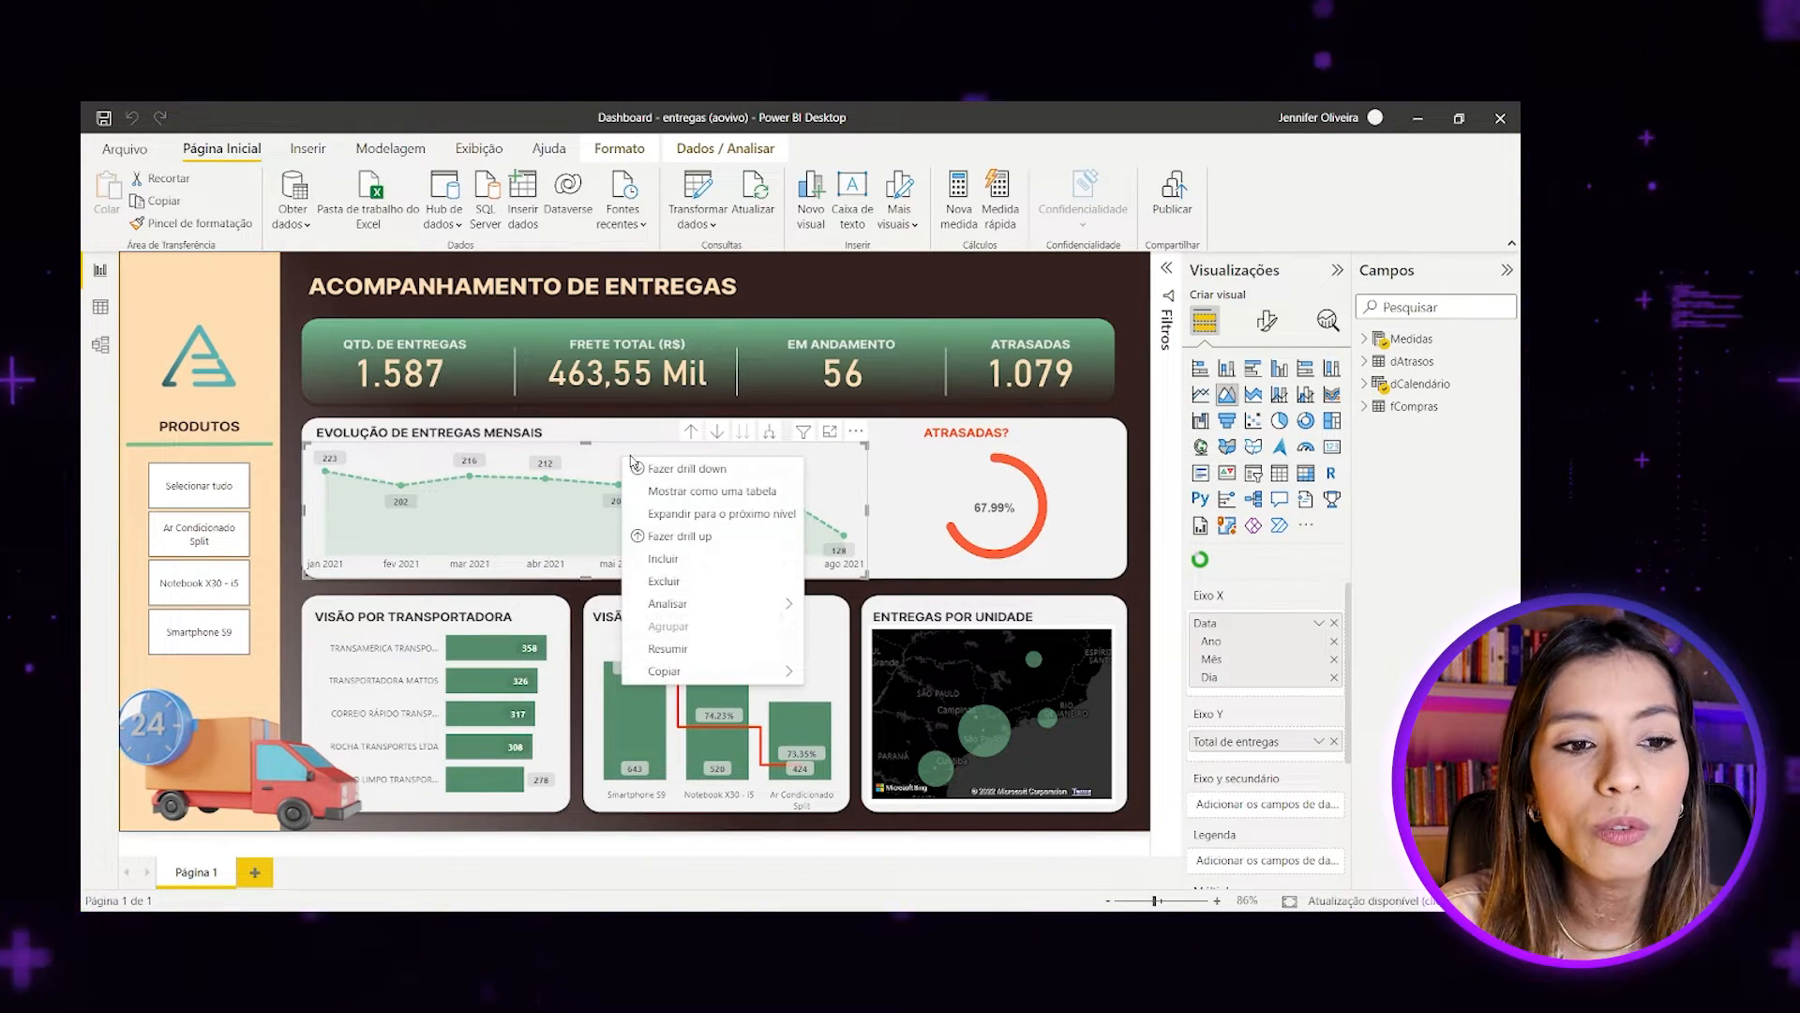
{"action": "mouse_move", "coordinate": [705, 607]}
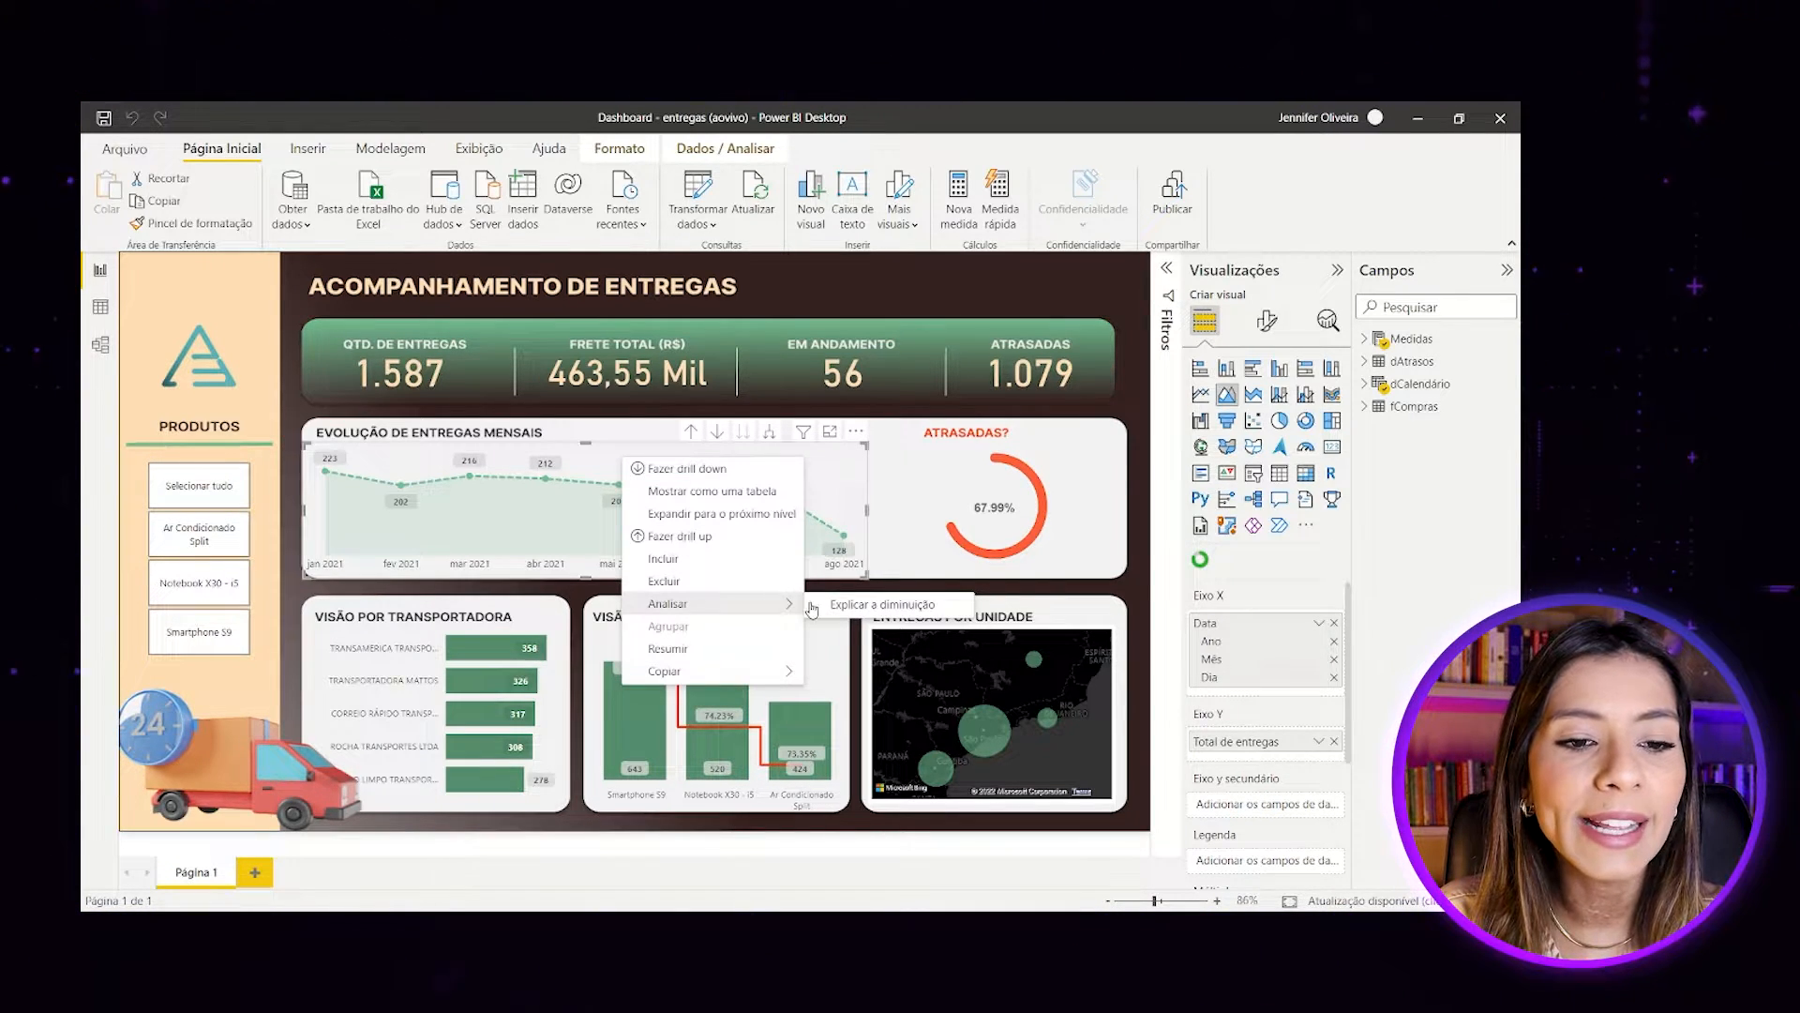
{"action": "left_click", "coordinate": [863, 606]}
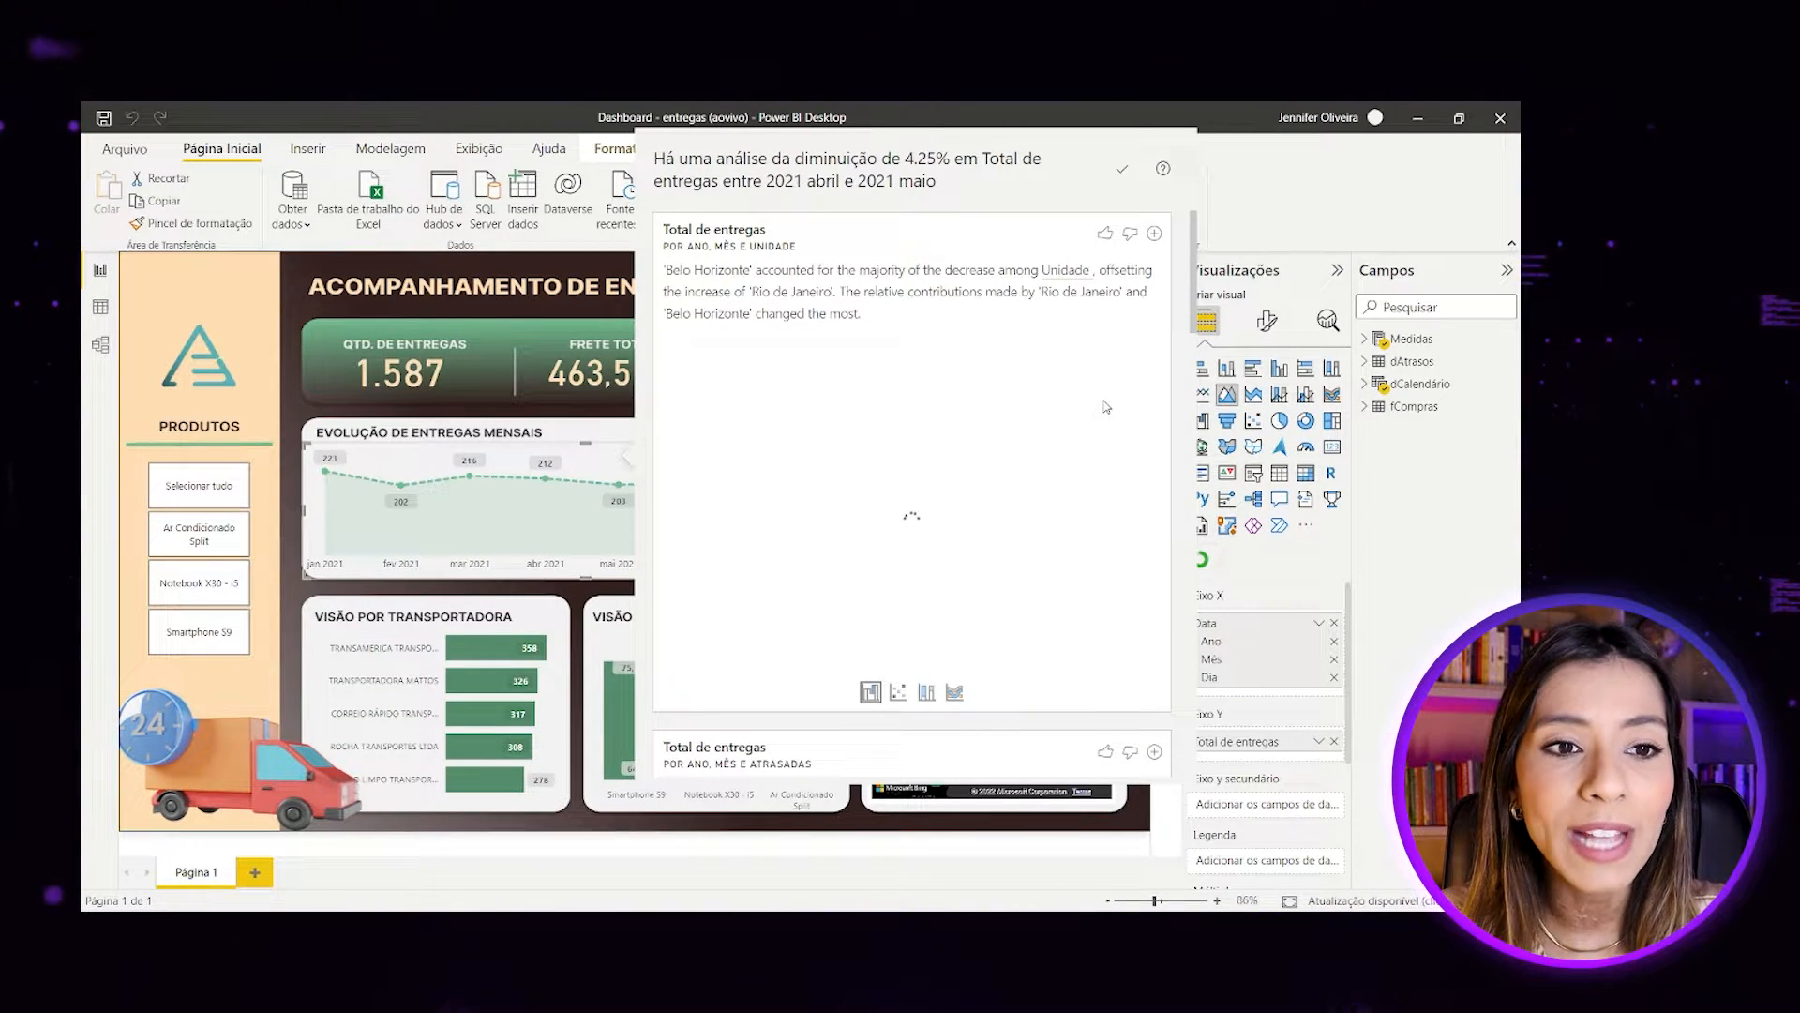
{"action": "scroll", "coordinate": [972, 576], "scroll_direction": "down", "scroll_amount": 5}
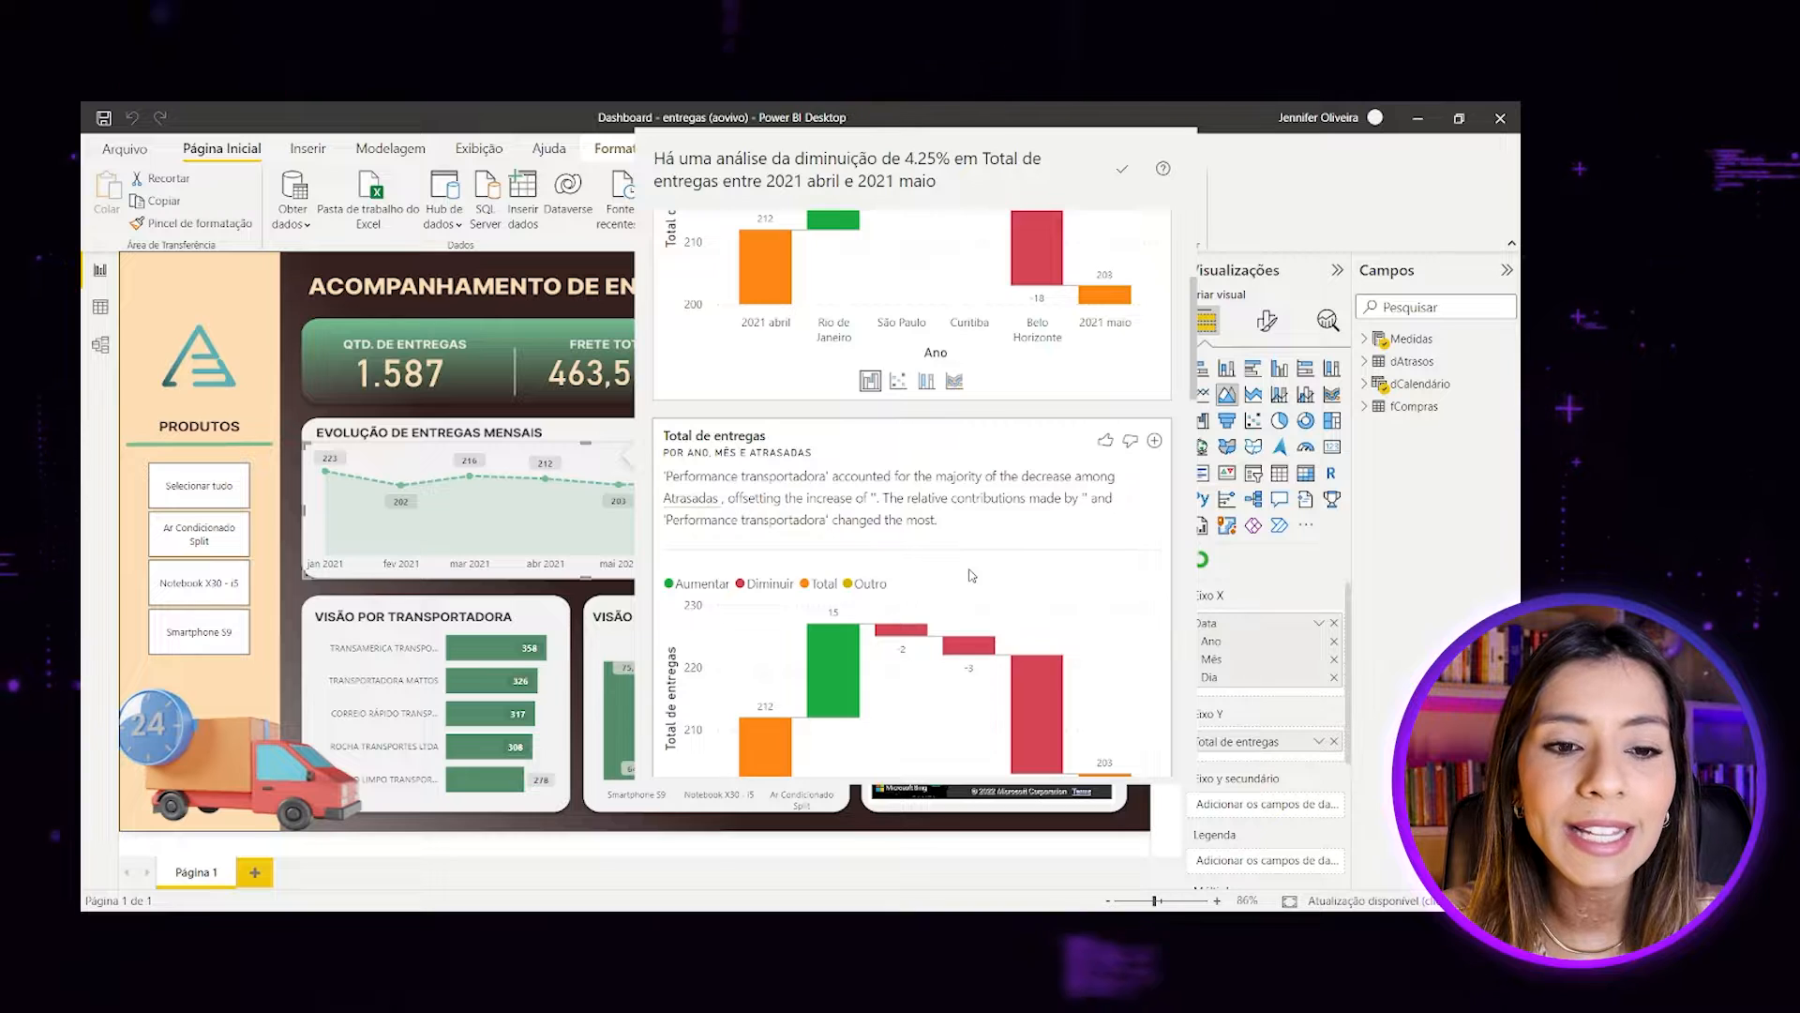
{"action": "scroll", "coordinate": [972, 576], "scroll_direction": "down", "scroll_amount": 5}
{"action": "scroll", "coordinate": [972, 576], "scroll_direction": "down", "scroll_amount": 4}
{"action": "scroll", "coordinate": [972, 576], "scroll_direction": "up", "scroll_amount": 1}
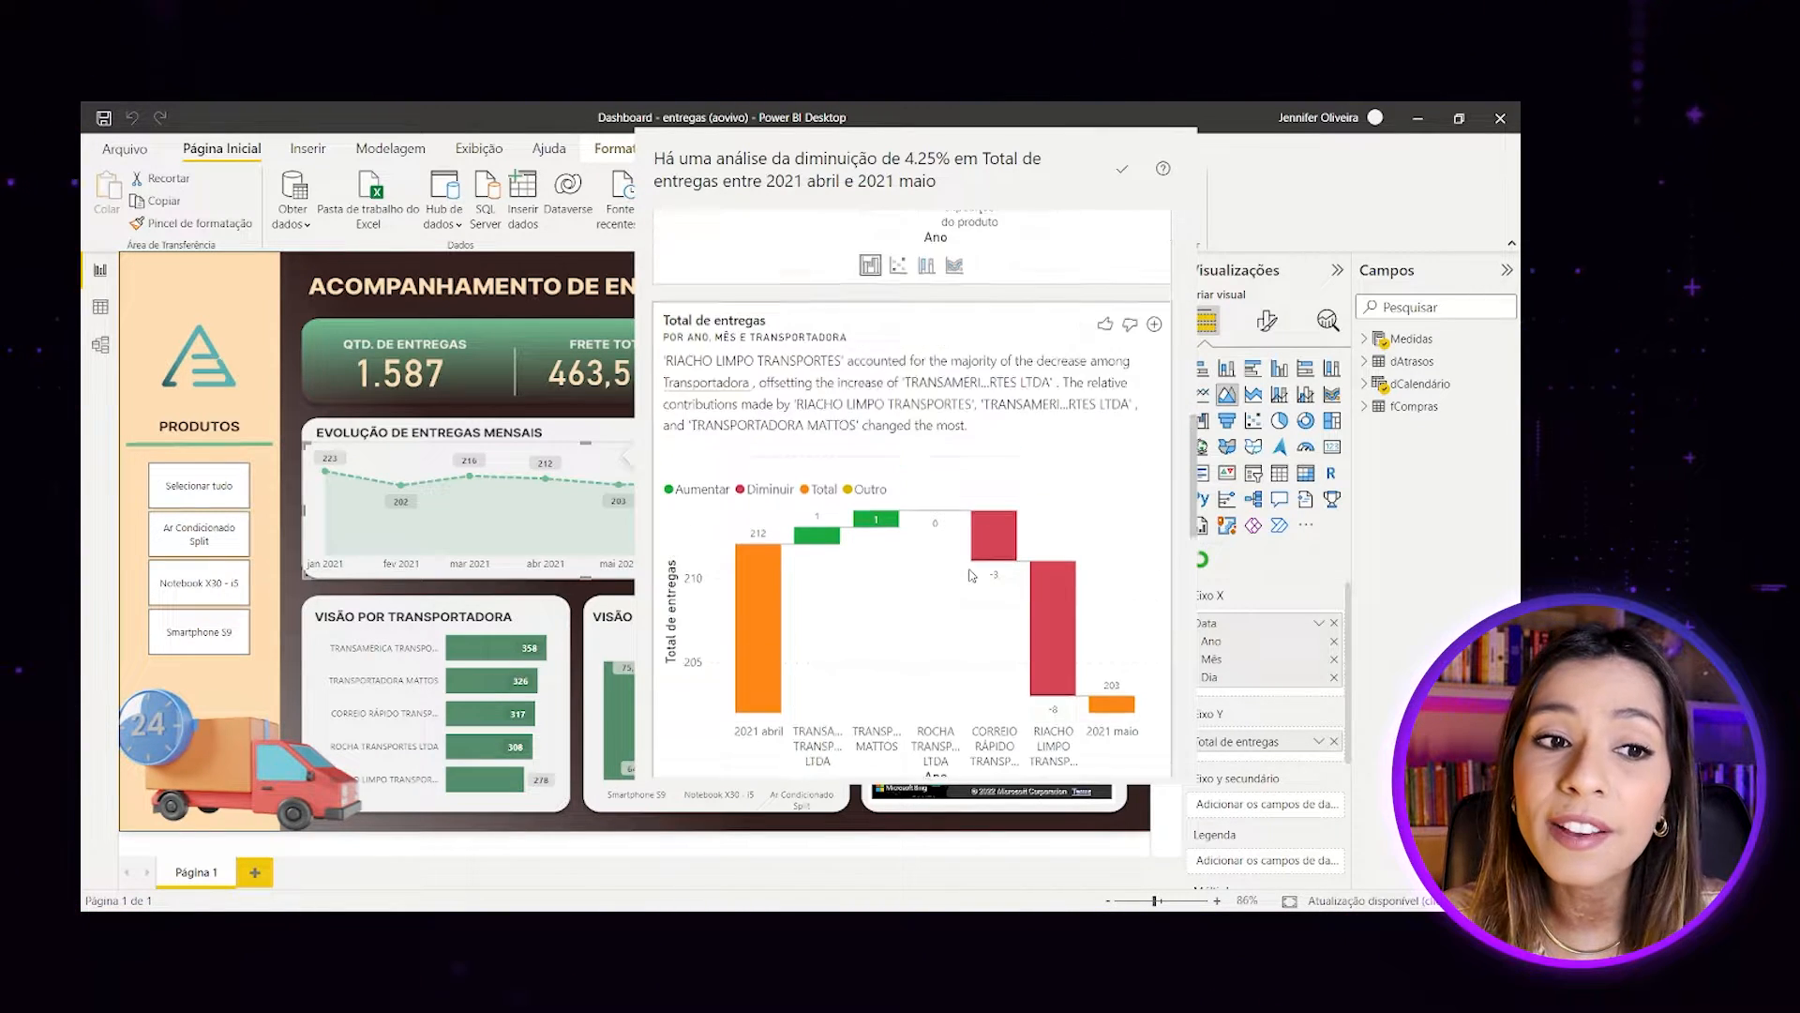
{"action": "scroll", "coordinate": [972, 576], "scroll_direction": "down", "scroll_amount": 5}
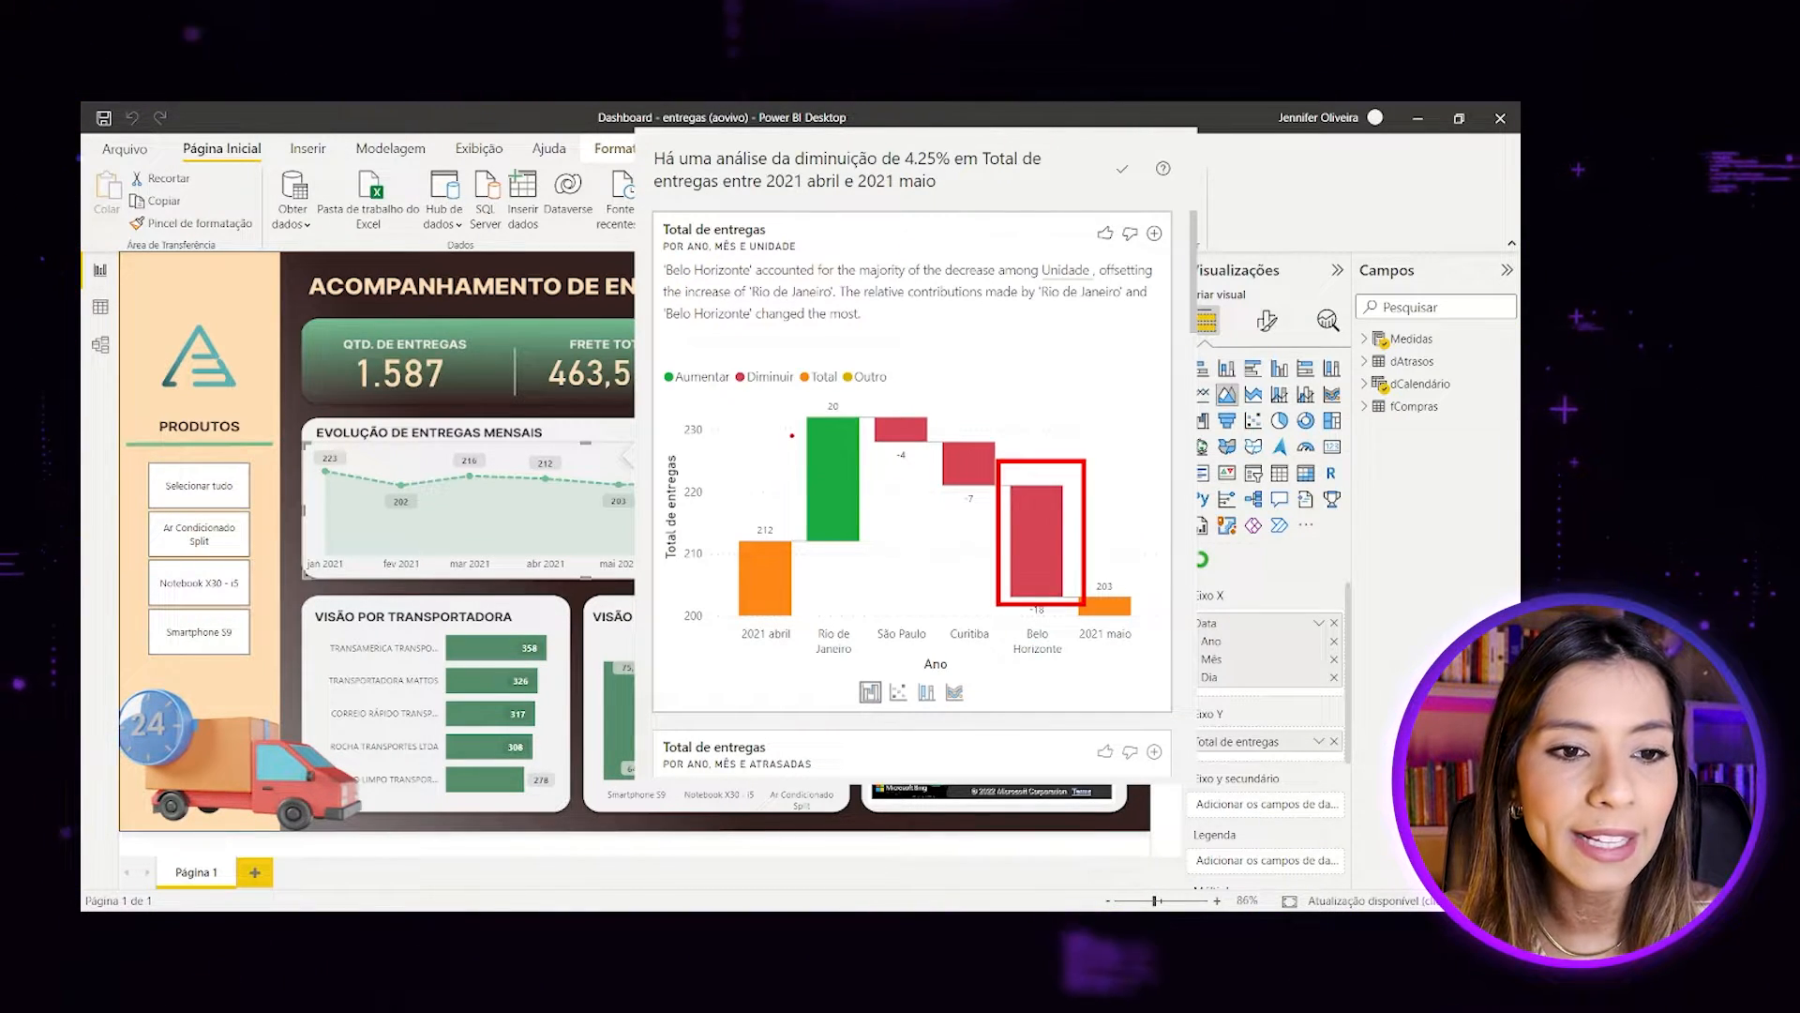
{"action": "left_click_drag", "start_coordinate": [790, 398], "coordinate": [900, 561]}
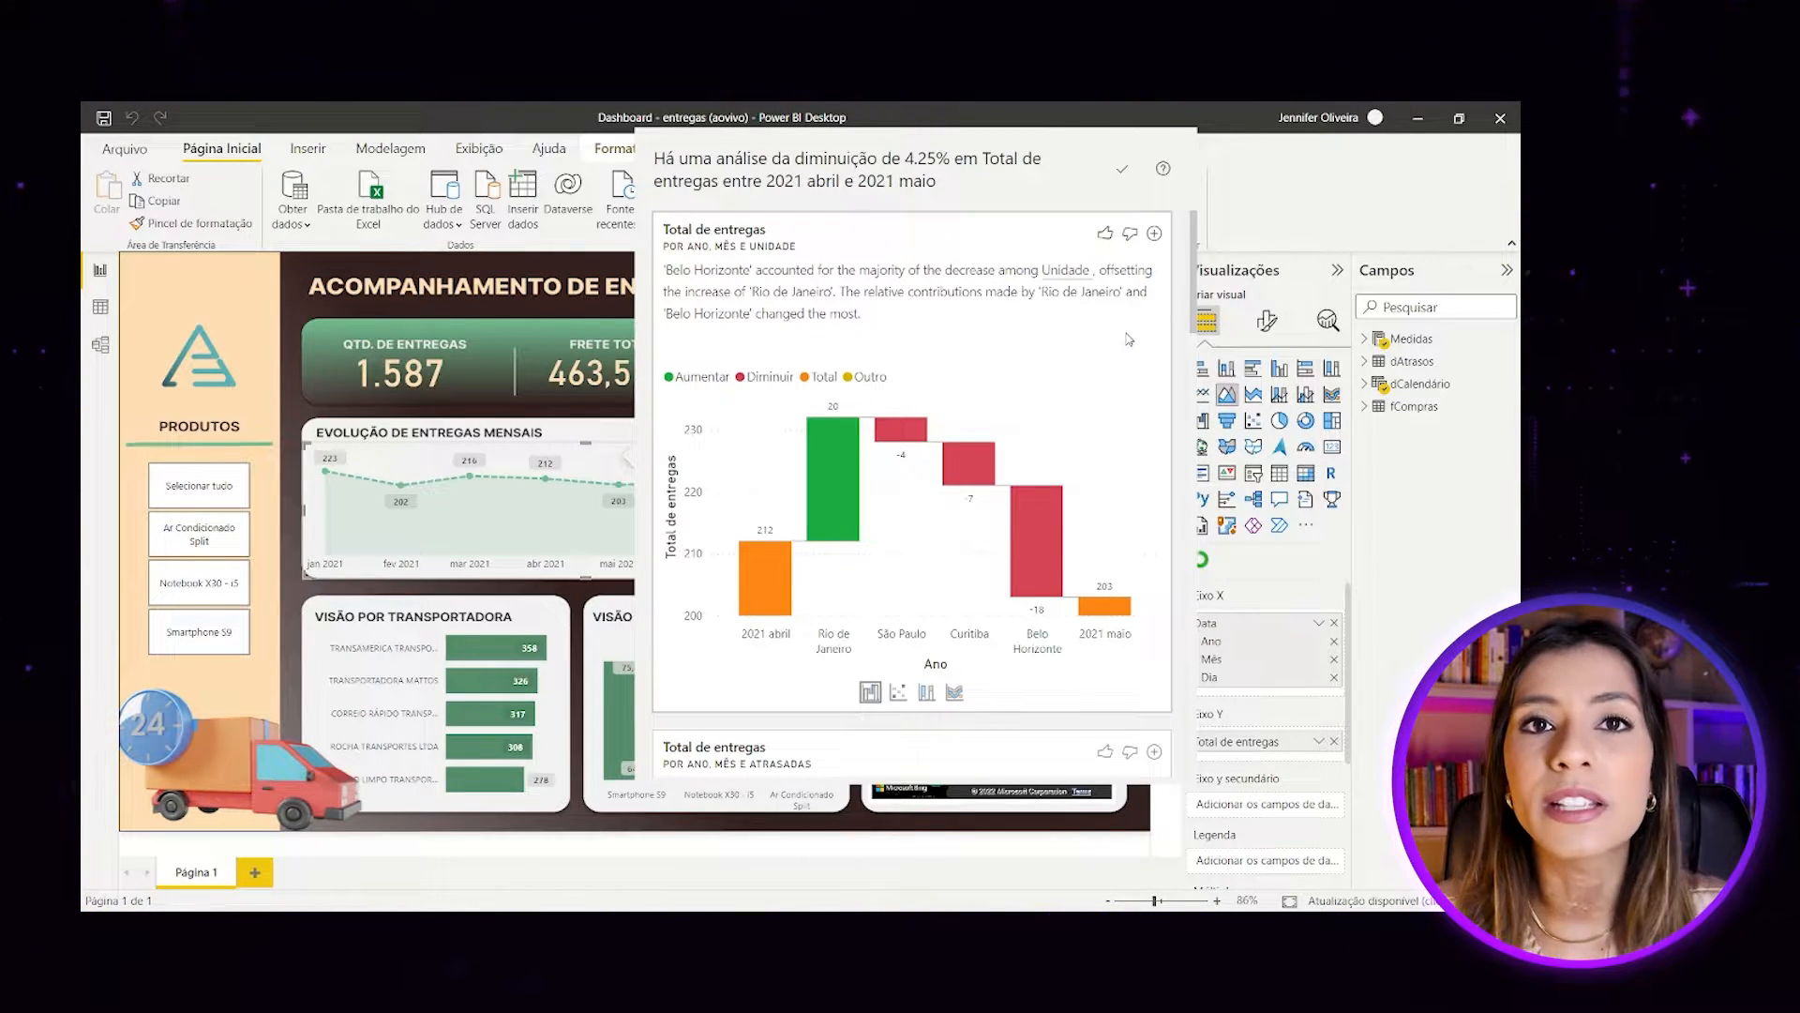
{"action": "scroll", "coordinate": [1129, 339], "scroll_direction": "down", "scroll_amount": 4}
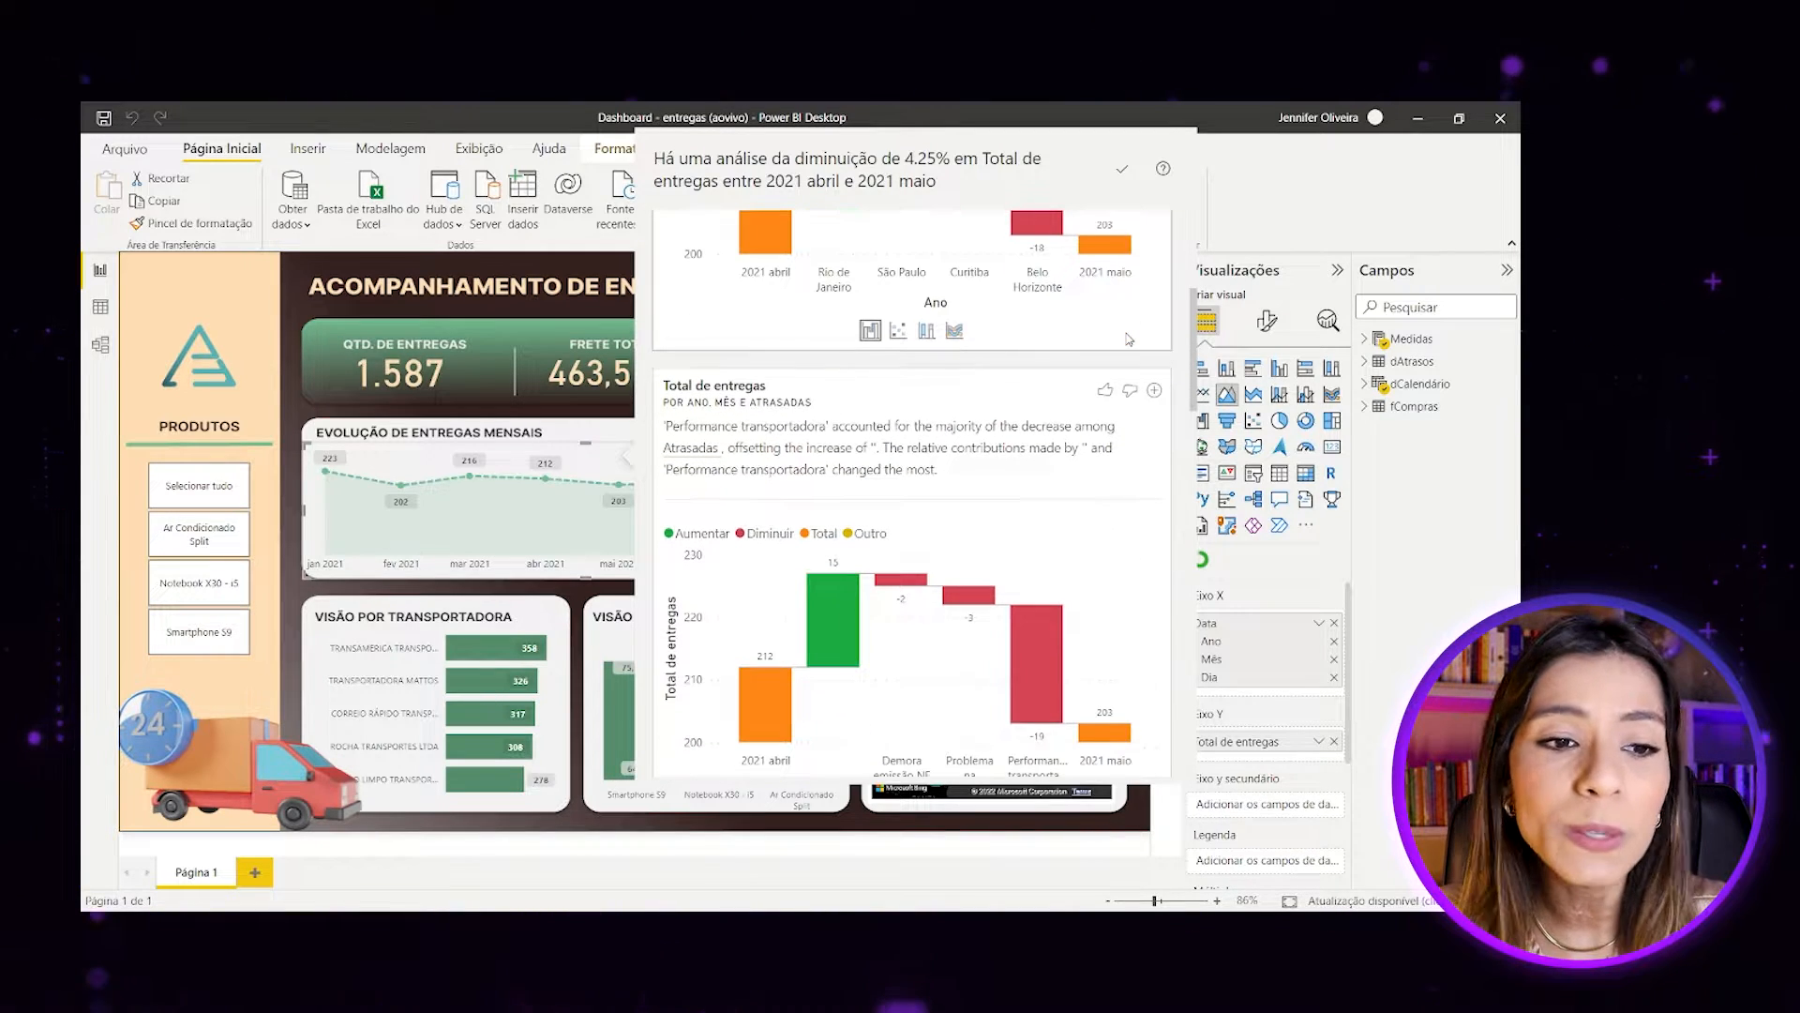
{"action": "scroll", "coordinate": [958, 562], "scroll_direction": "down", "scroll_amount": 1}
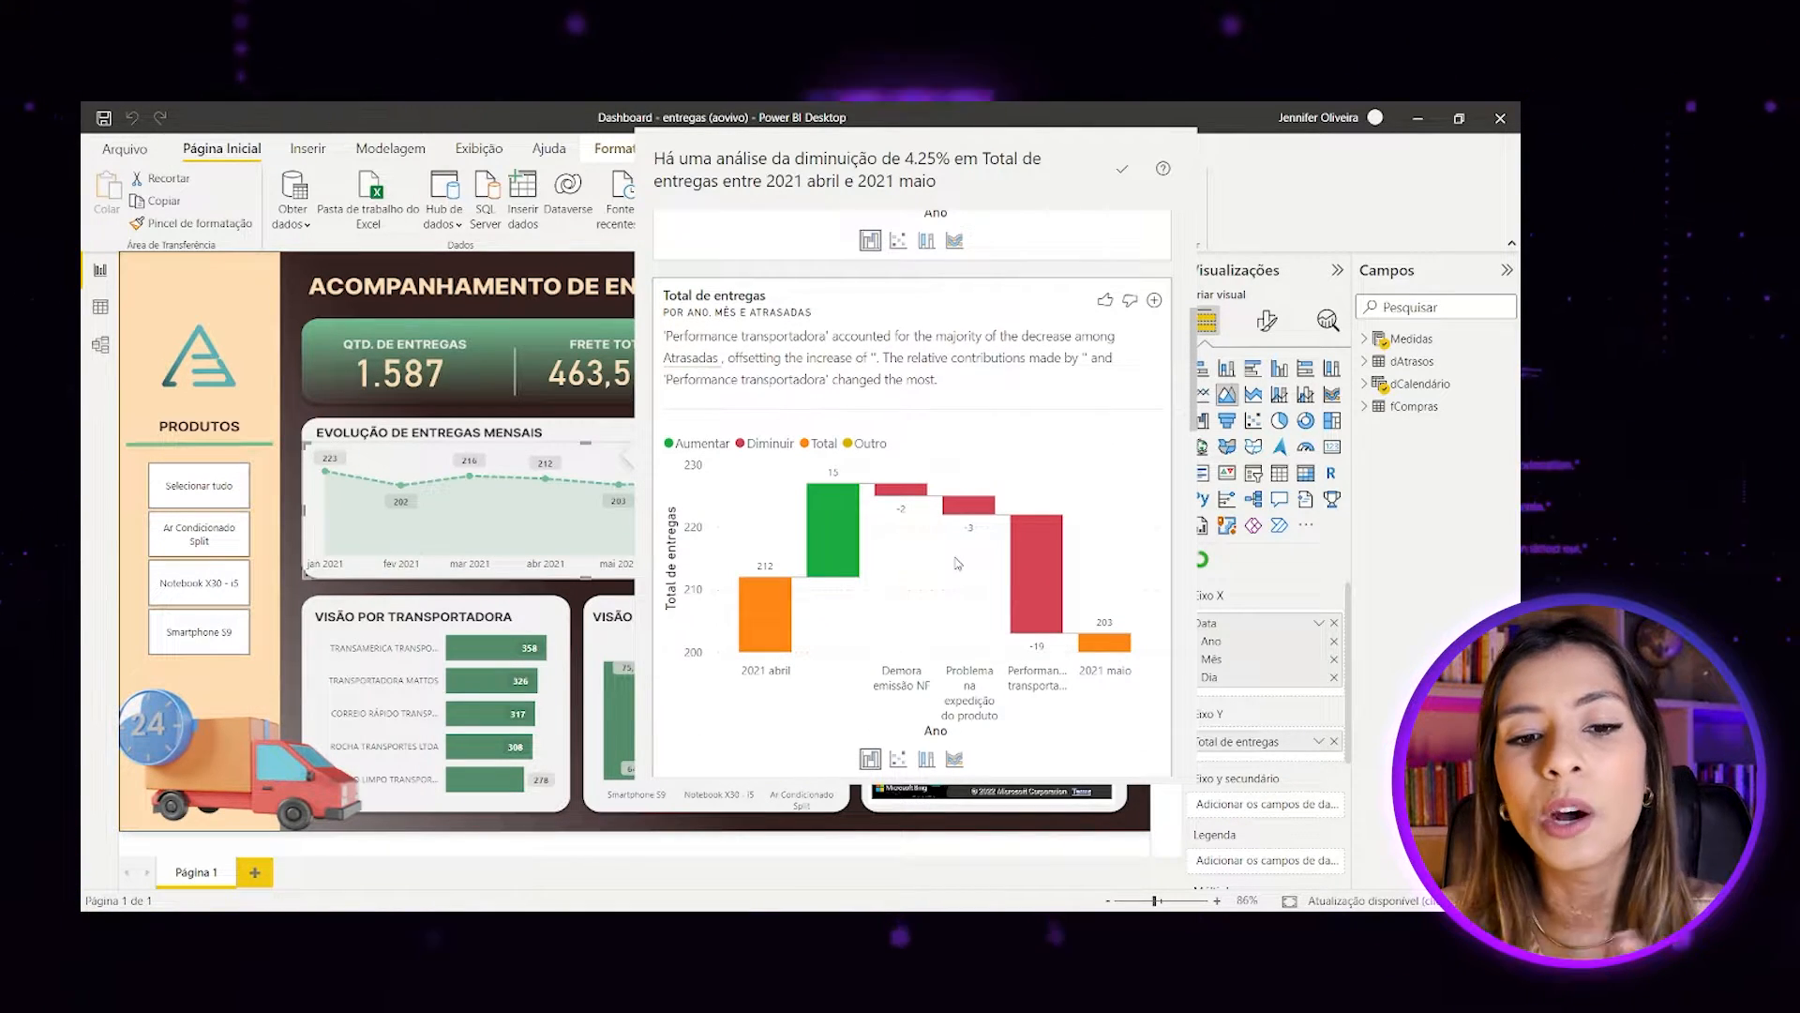
{"action": "scroll", "coordinate": [1114, 488], "scroll_direction": "up", "scroll_amount": 1}
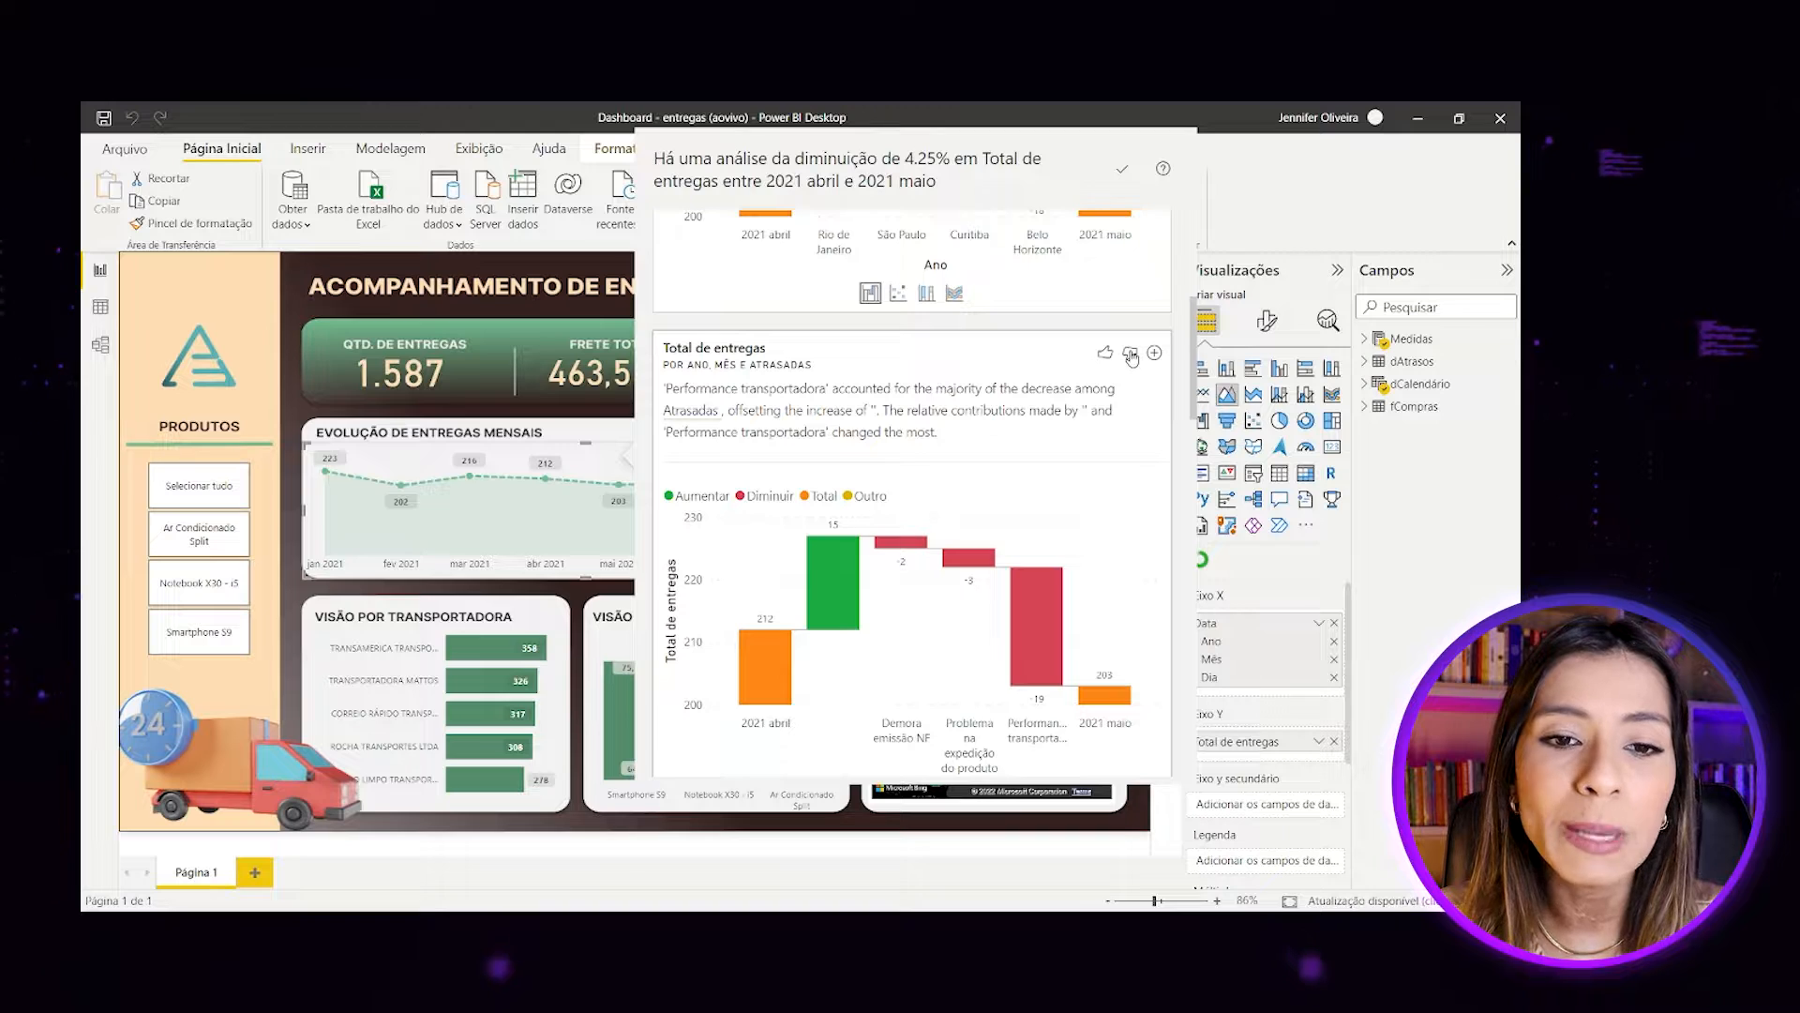
Rate the Total de entregas insight by Atrasadas as not useful, with the reason "Esse insight não é importante.".
{"action": "left_click", "coordinate": [1132, 356]}
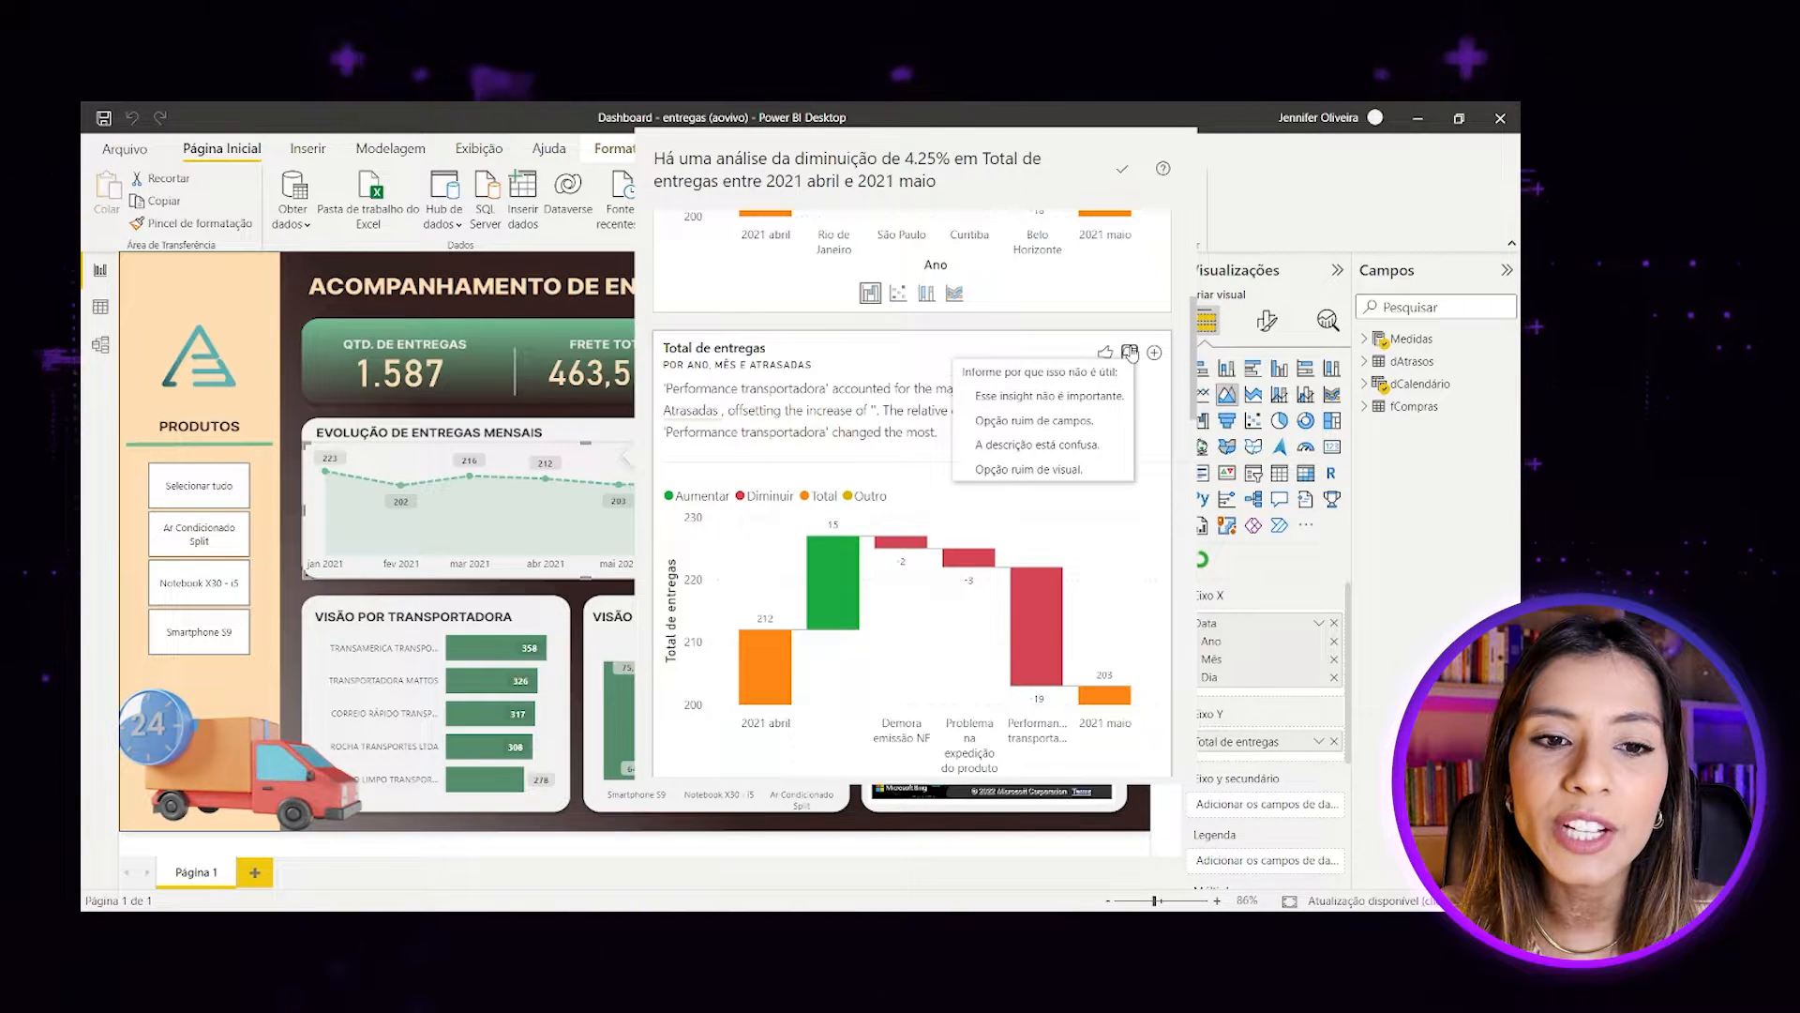
{"action": "left_click", "coordinate": [1131, 353]}
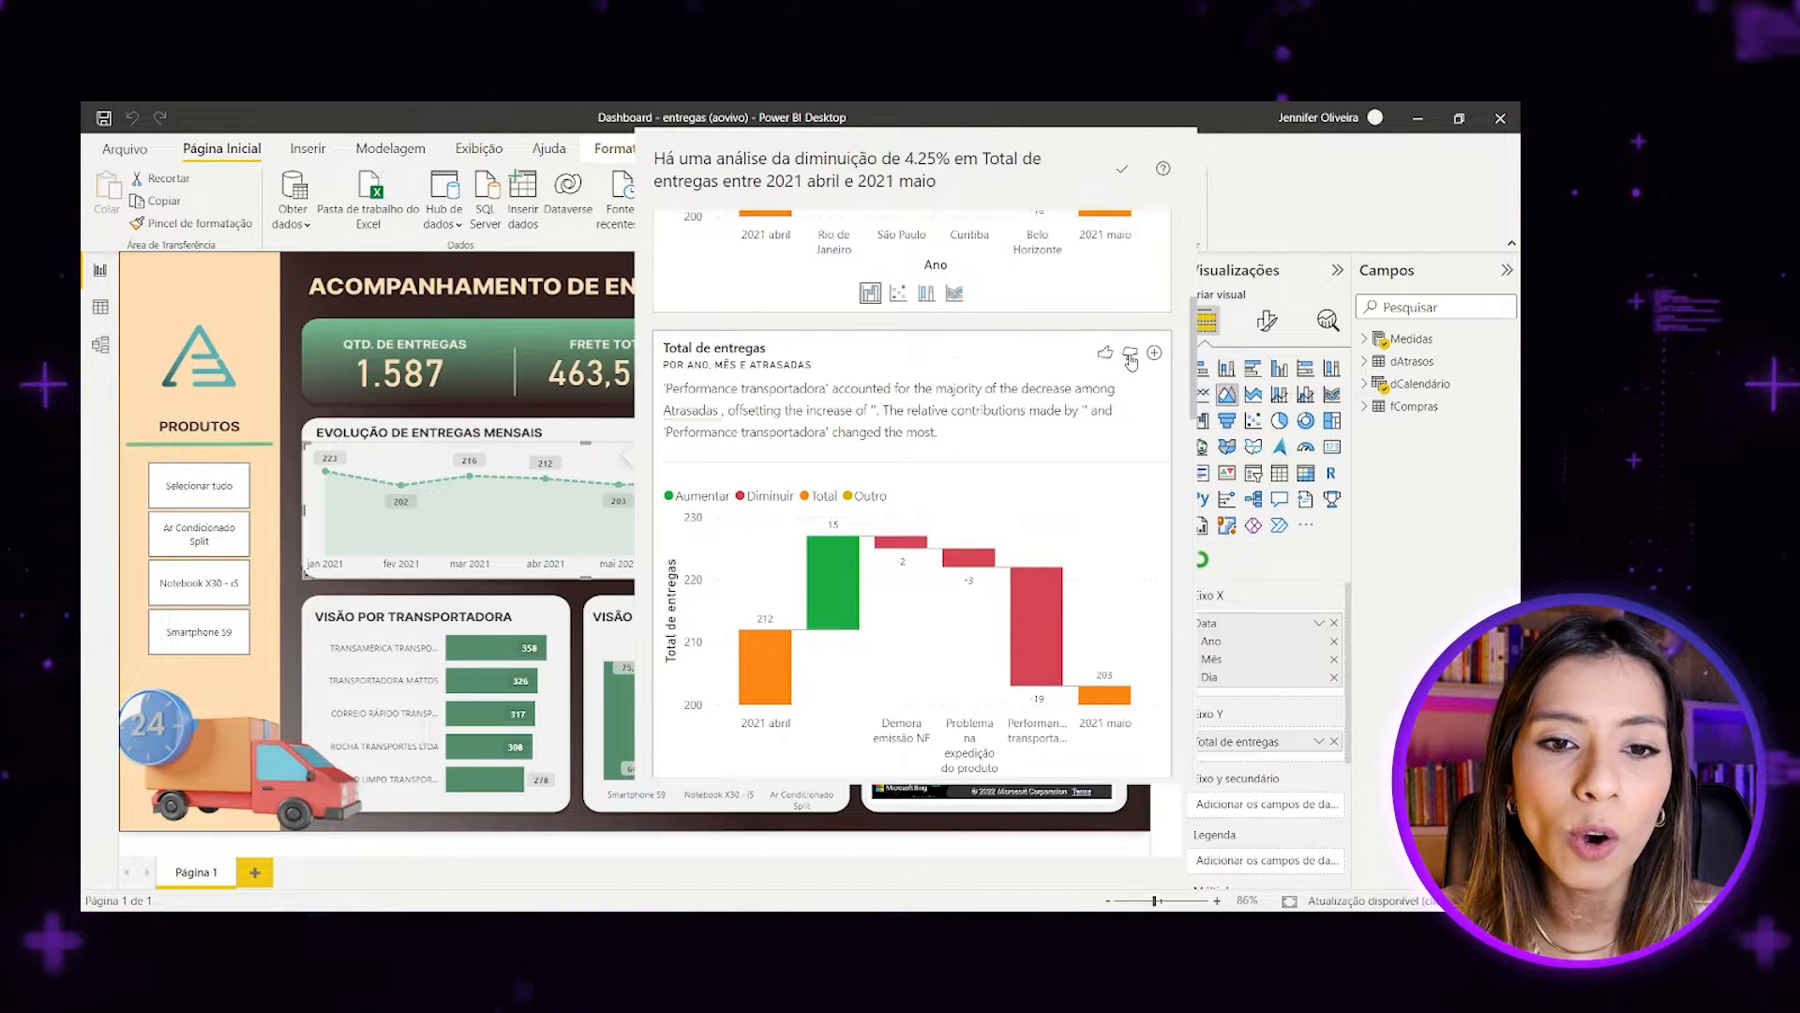
{"action": "left_click", "coordinate": [1131, 356]}
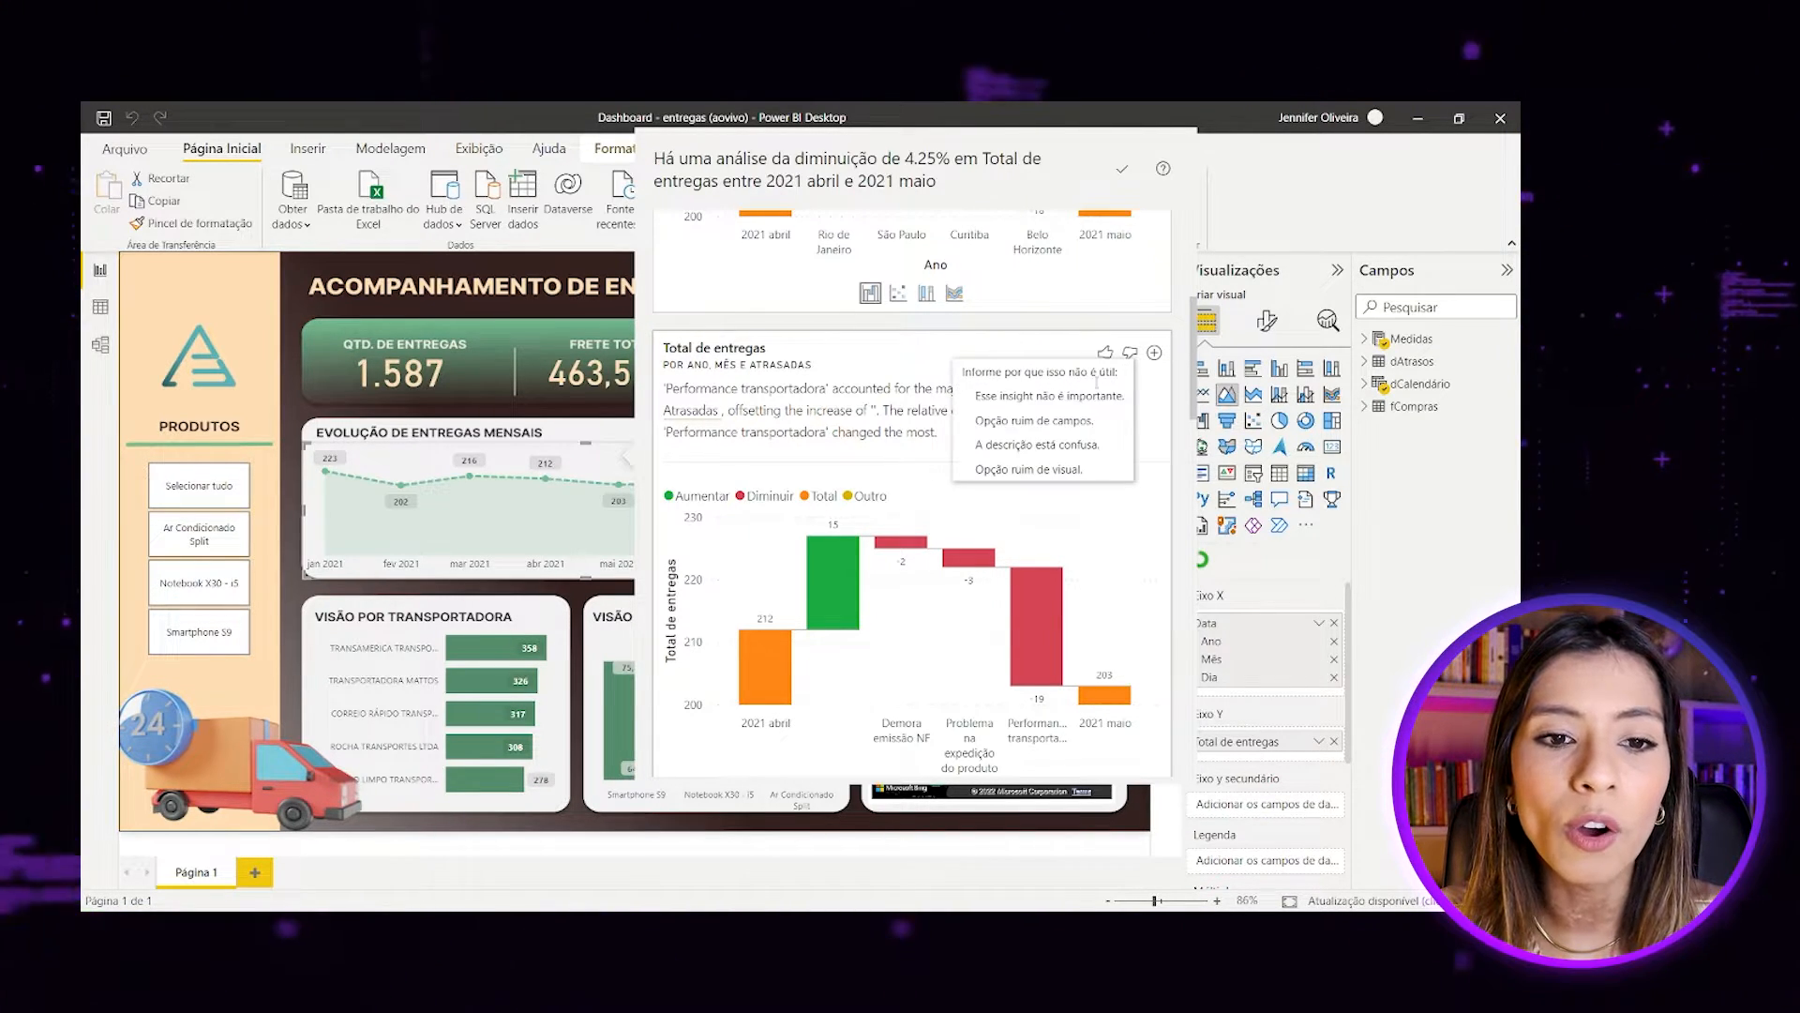
{"action": "left_click", "coordinate": [1043, 397]}
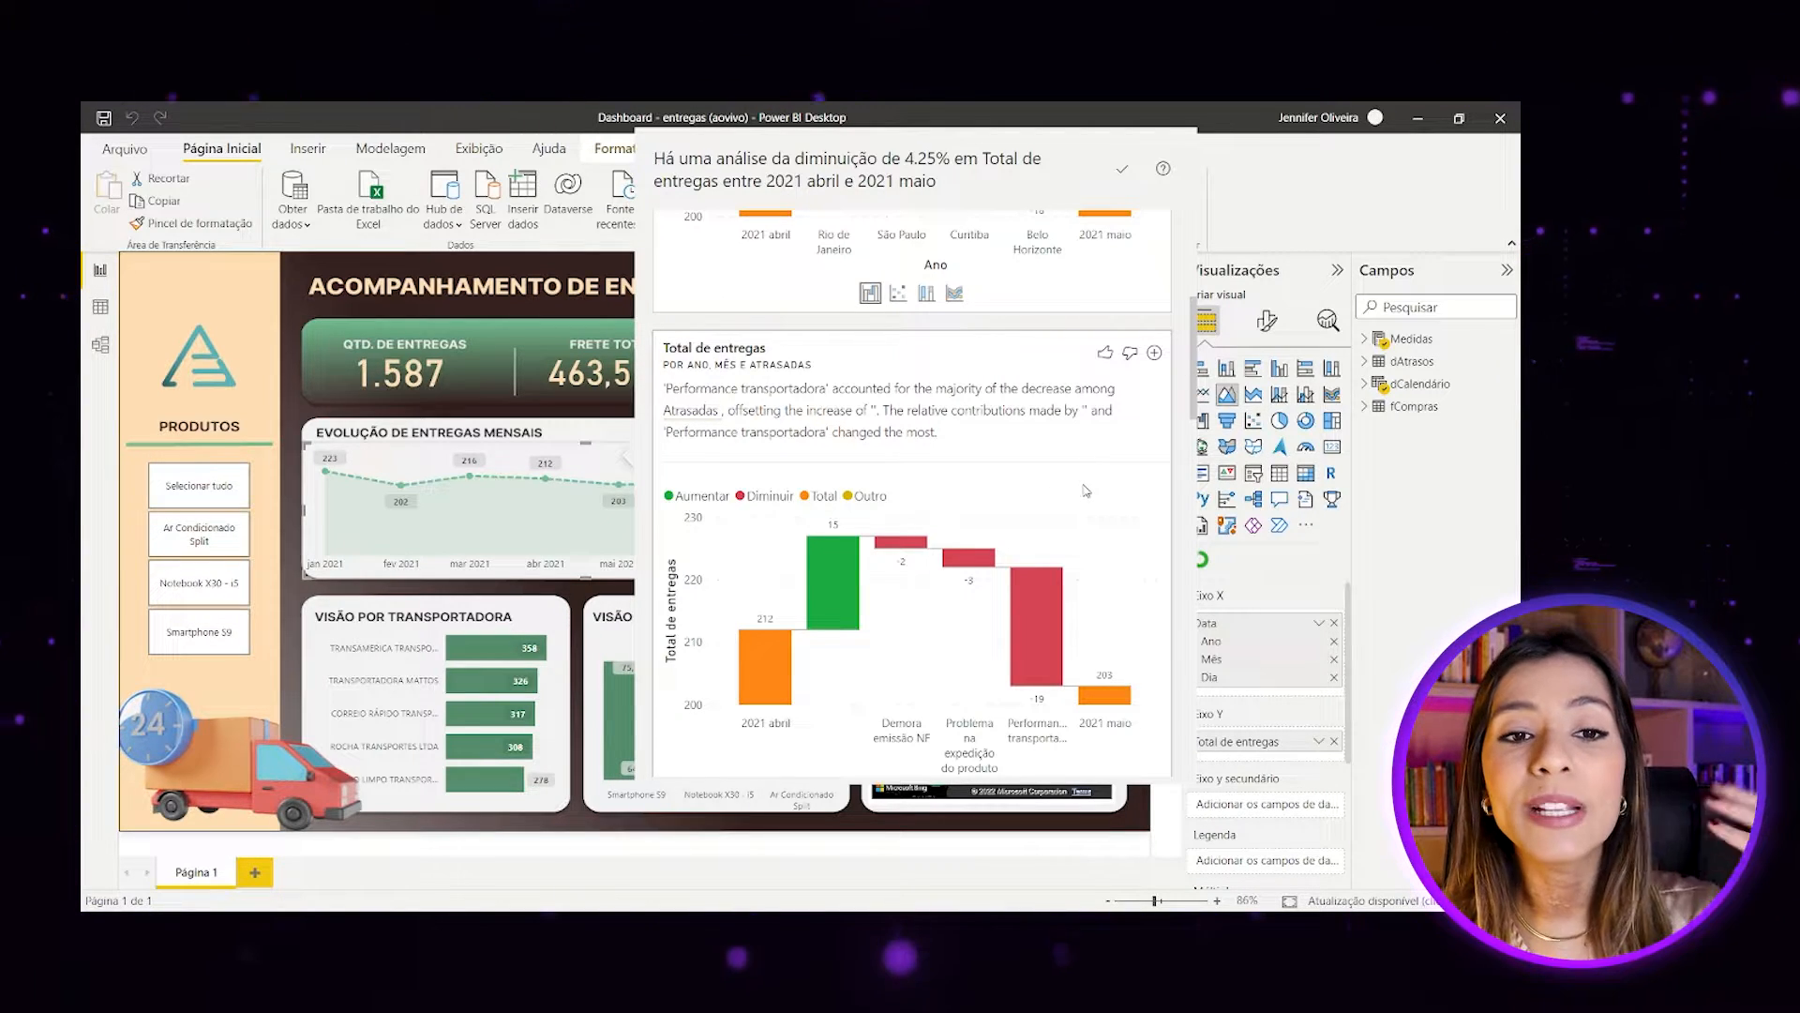
Add the waterfall chart of Total de entregas by Ano, Mês e Unidade from the insights to the report page.
{"action": "scroll", "coordinate": [1085, 499], "scroll_direction": "up", "scroll_amount": 4}
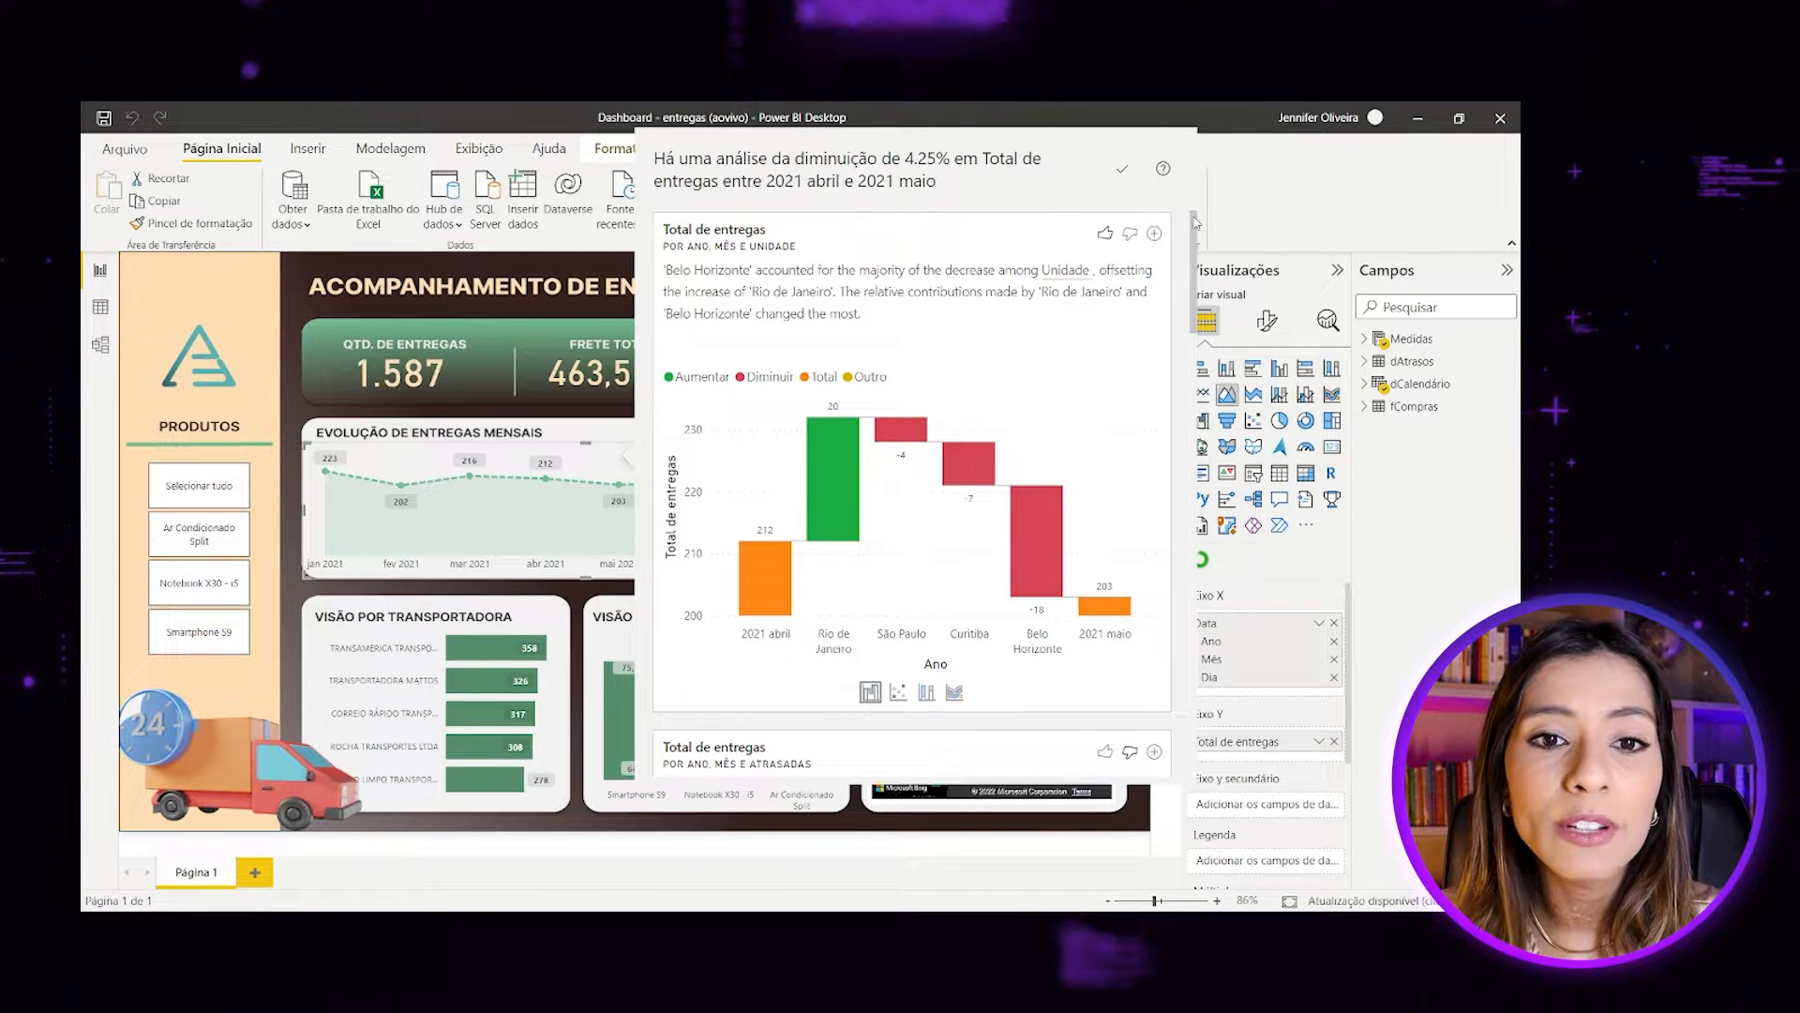
{"action": "left_click", "coordinate": [1156, 235]}
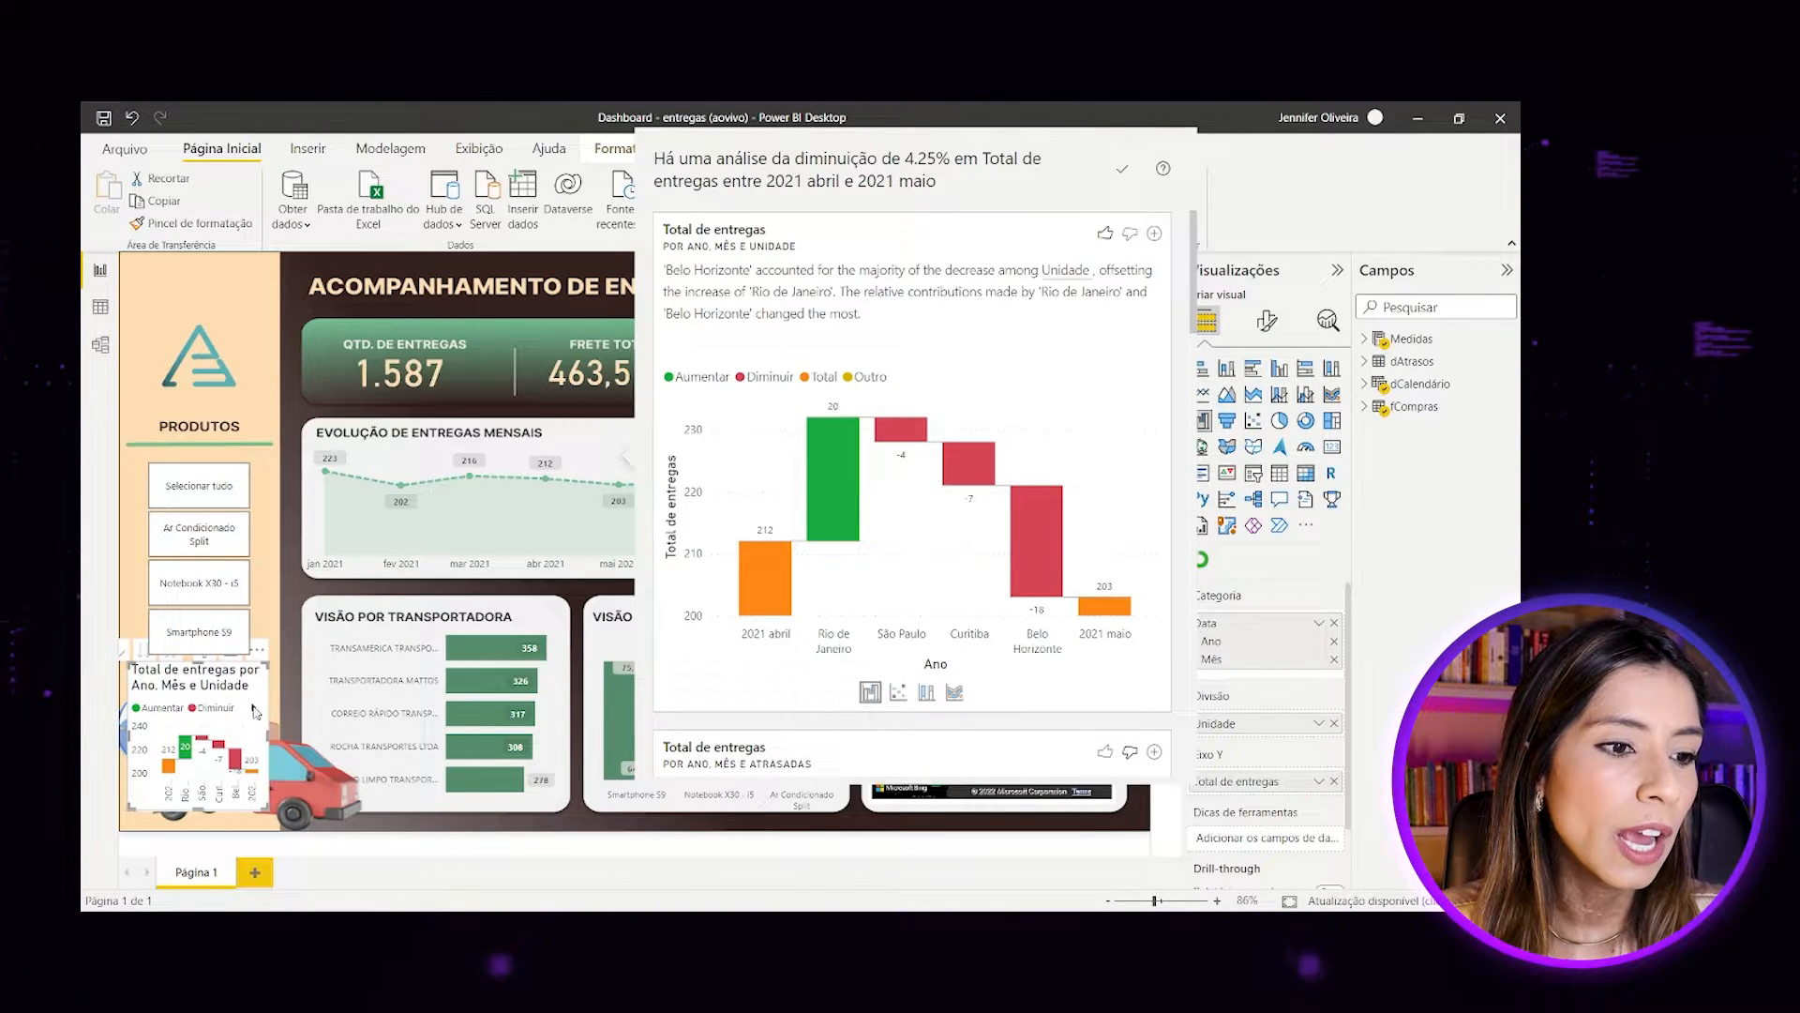
{"action": "left_click", "coordinate": [255, 709]}
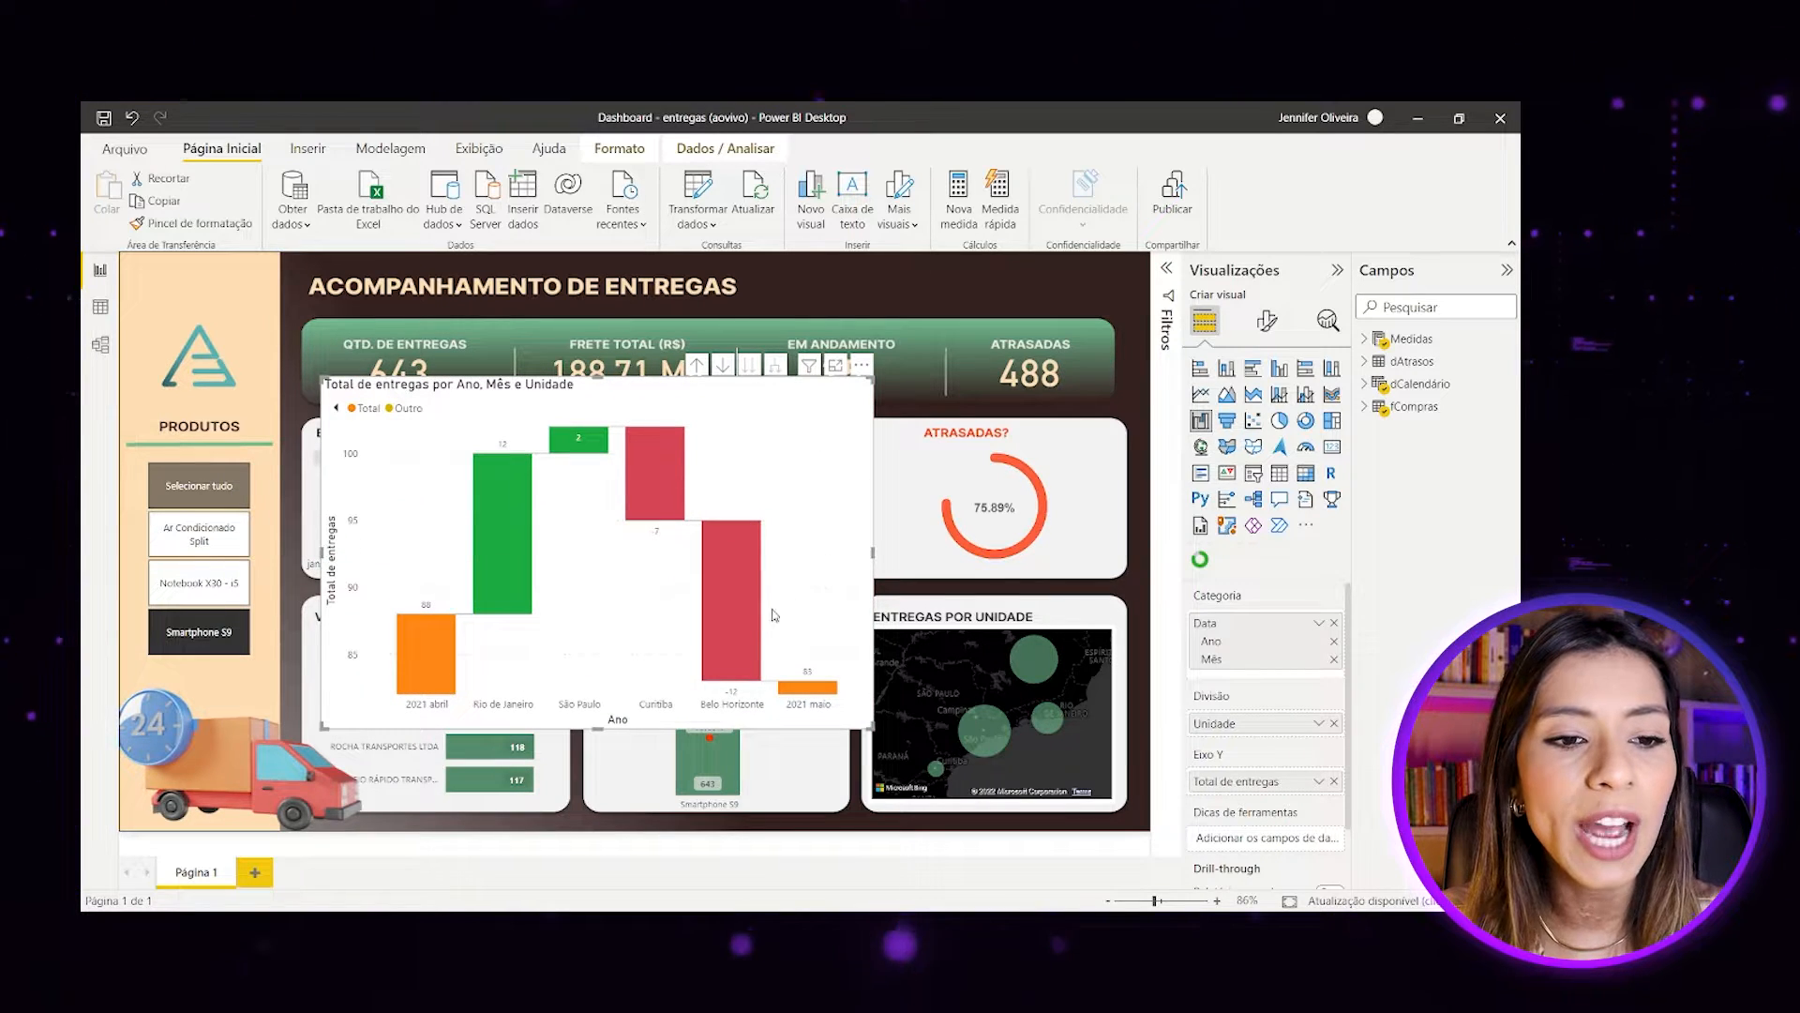
Filter the report through the Belo Horizonte bar of the waterfall chart, and shrink and delete the chart.
{"action": "left_click", "coordinate": [732, 611]}
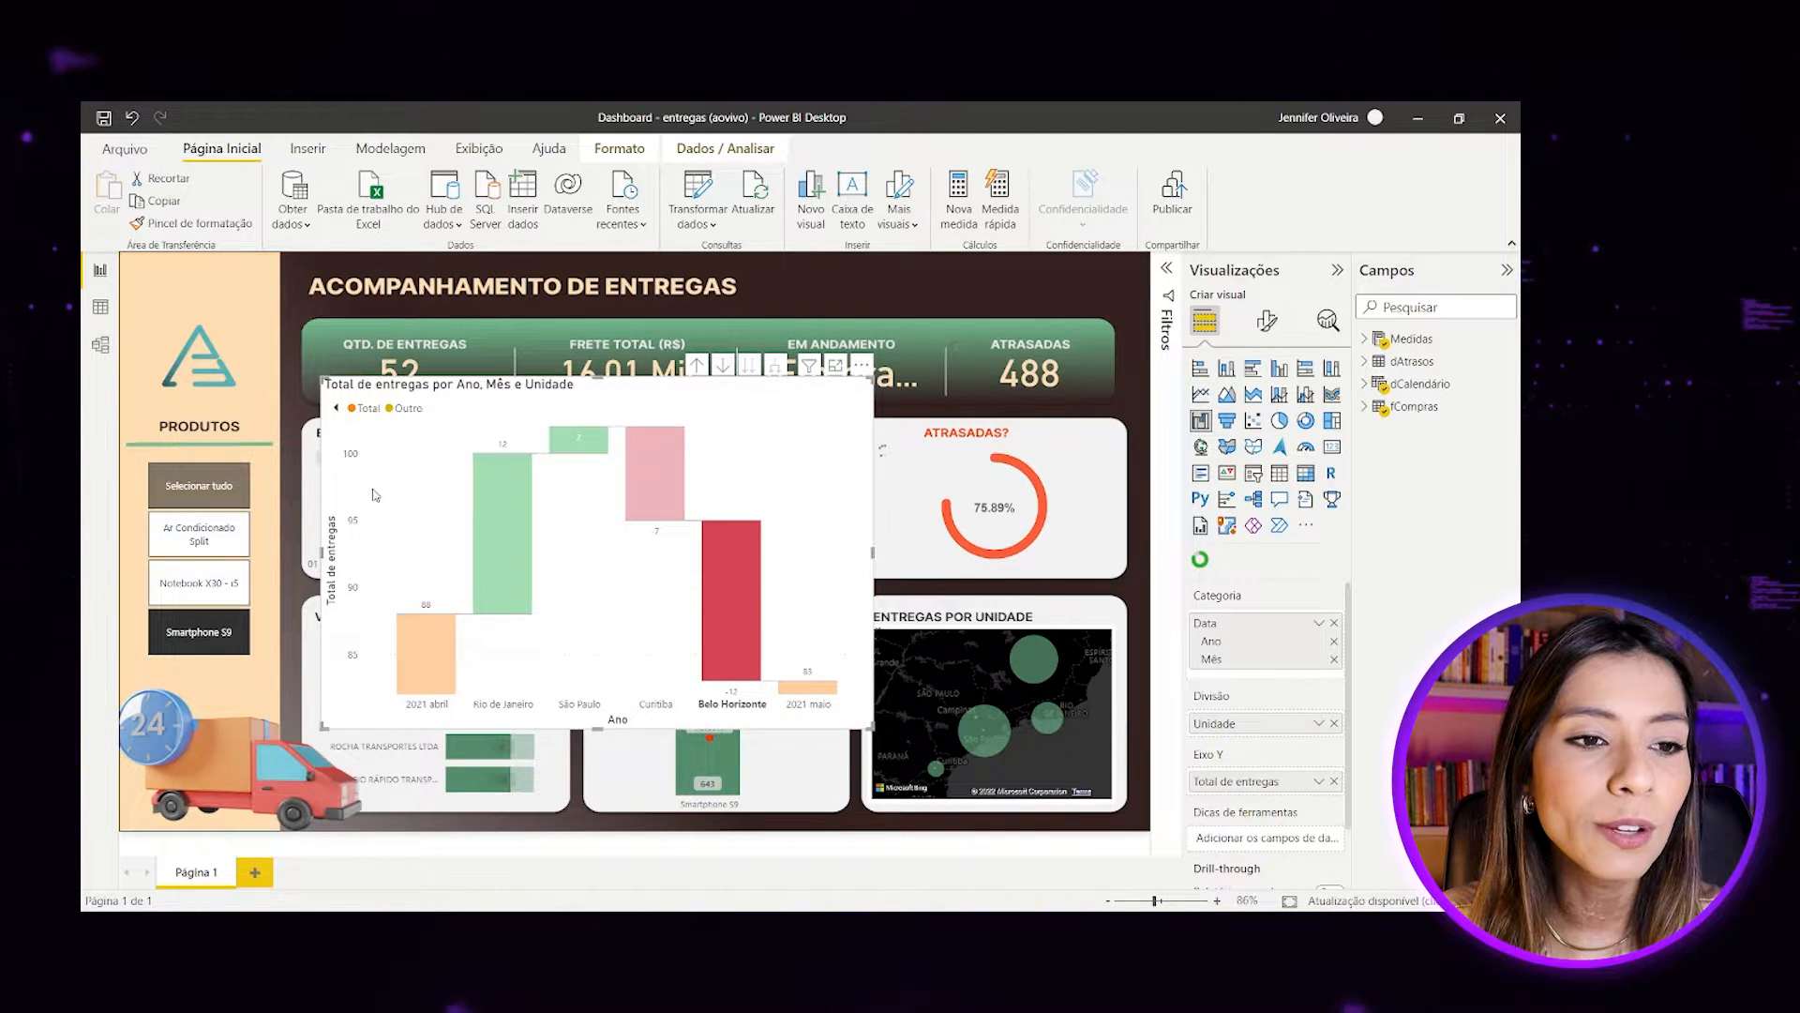
{"action": "left_click_drag", "start_coordinate": [868, 730], "coordinate": [710, 675]}
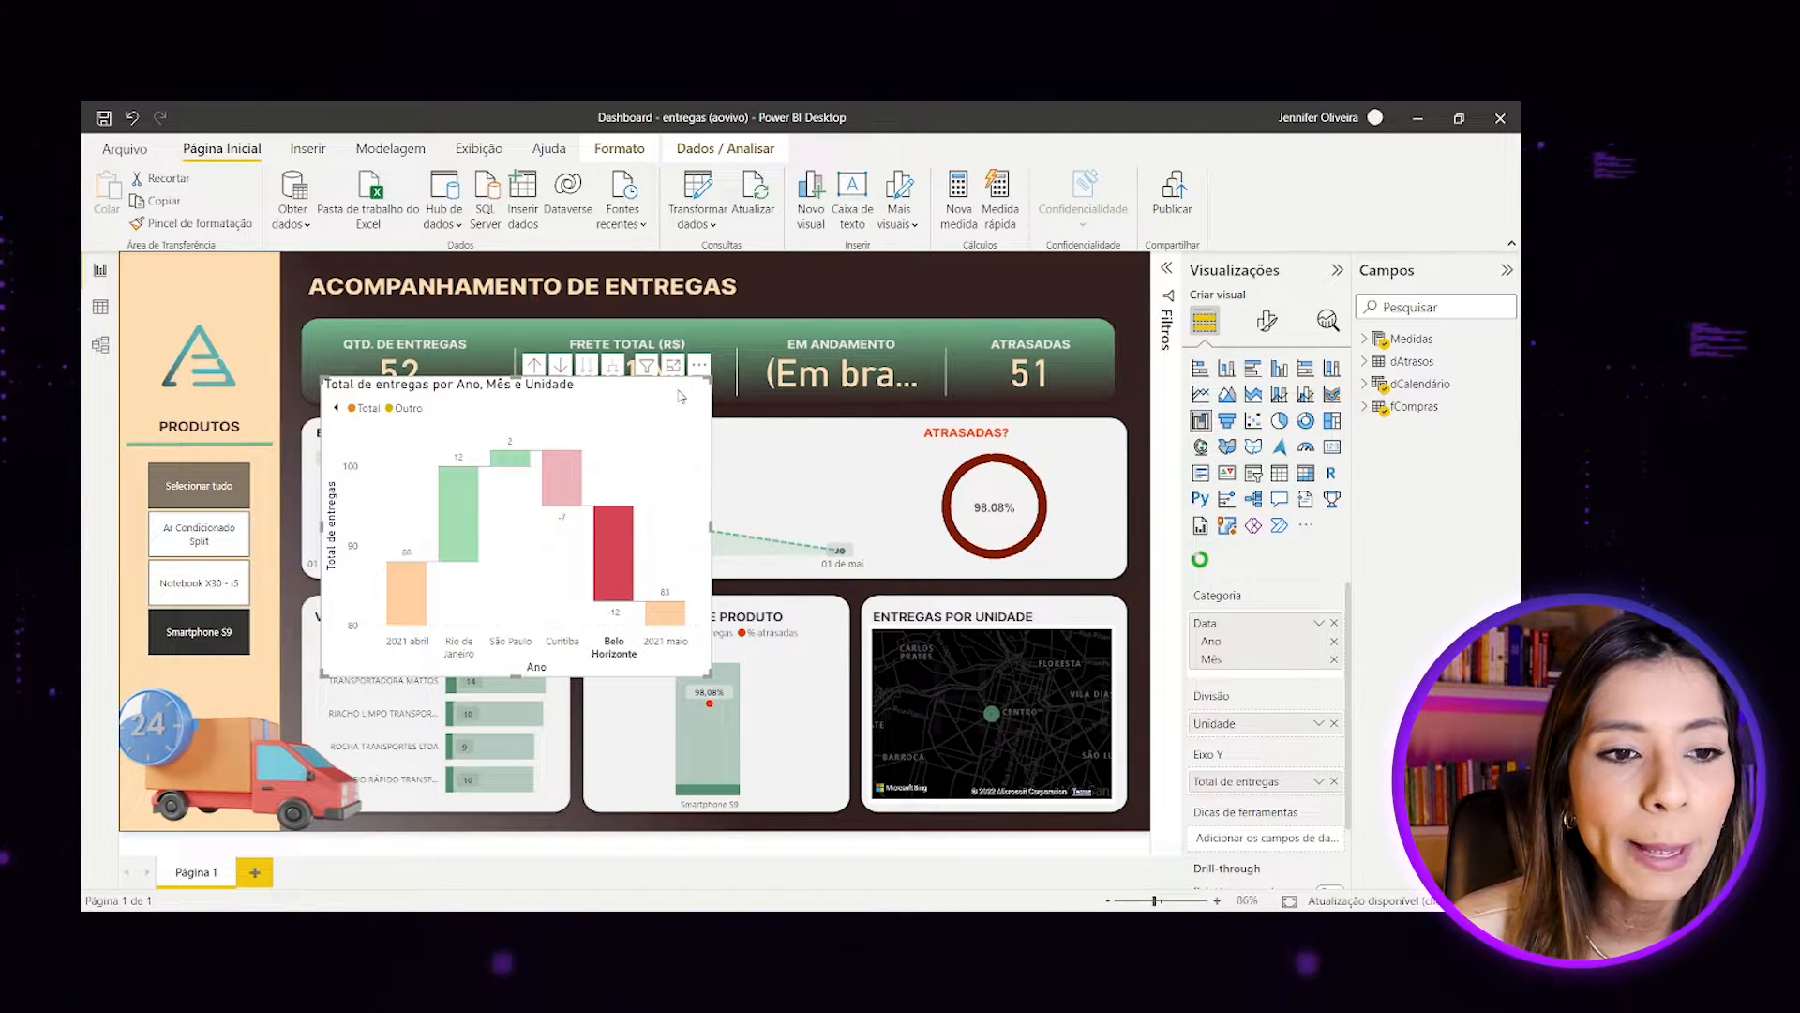
{"action": "key", "text": "Delete"}
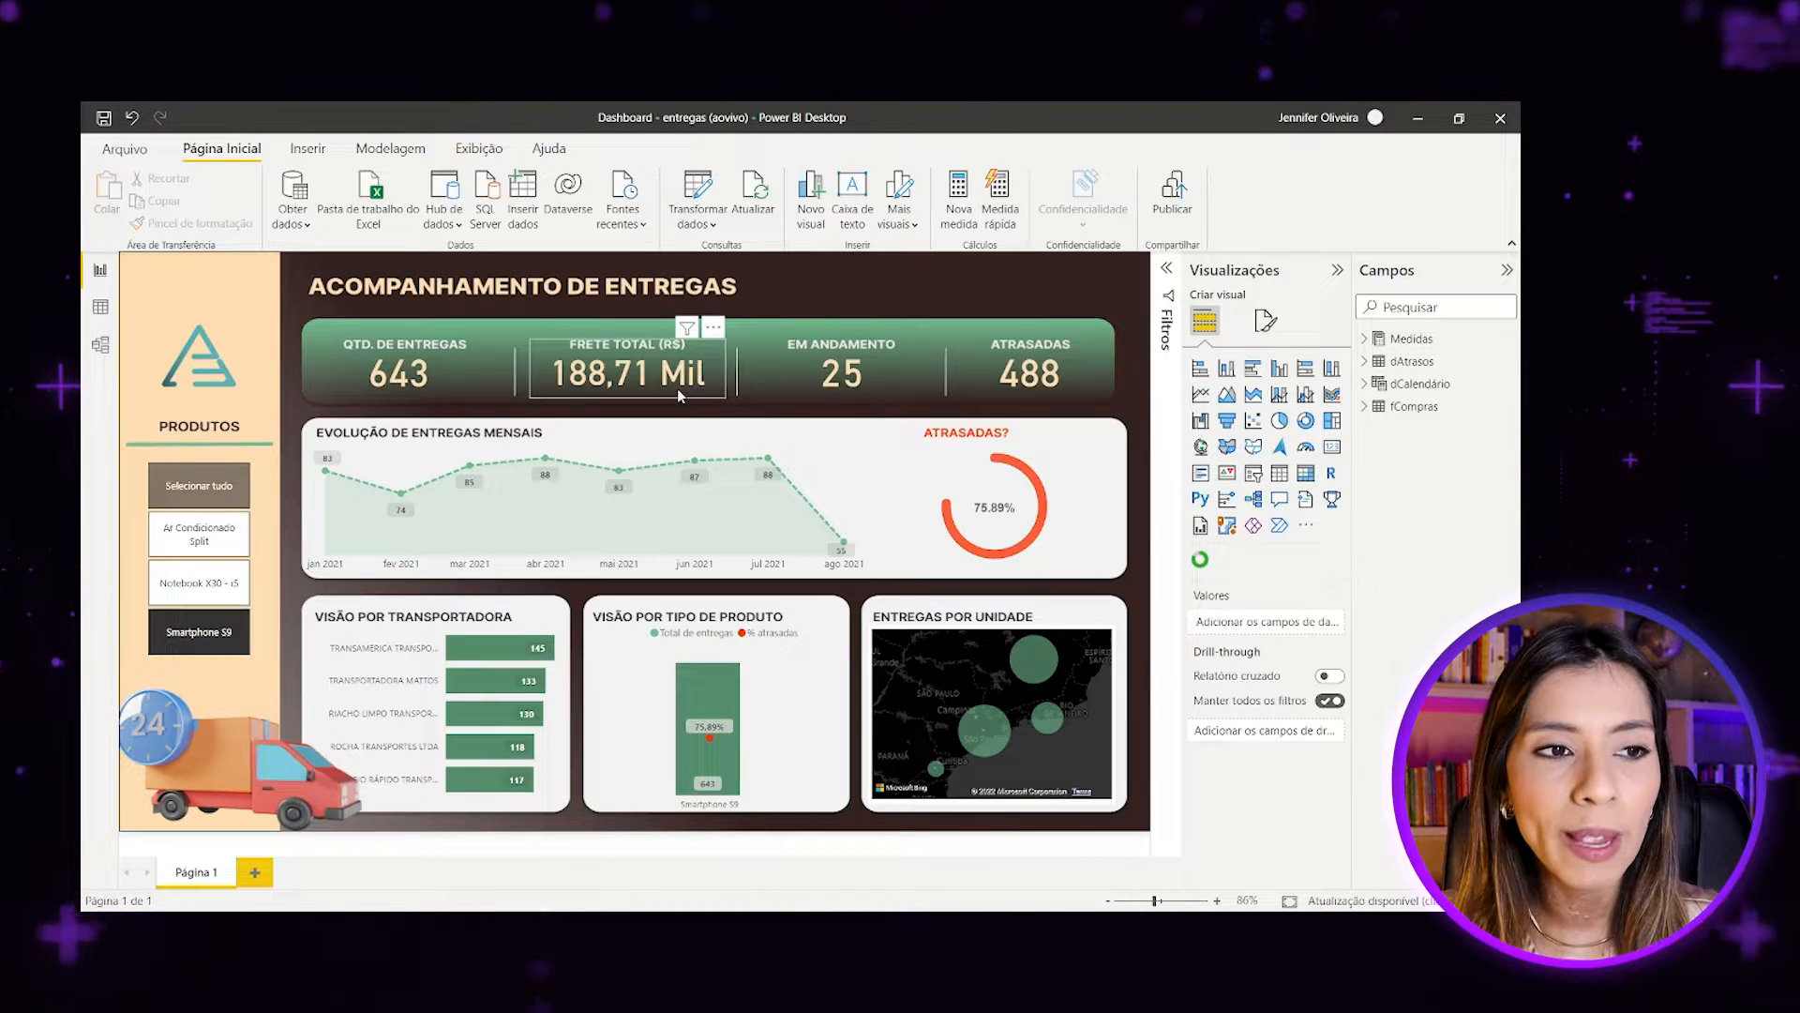
Insert a smart narrative near the truck image, widen it across the lower charts and review its statements about Total de entregas.
{"action": "left_click", "coordinate": [317, 148]}
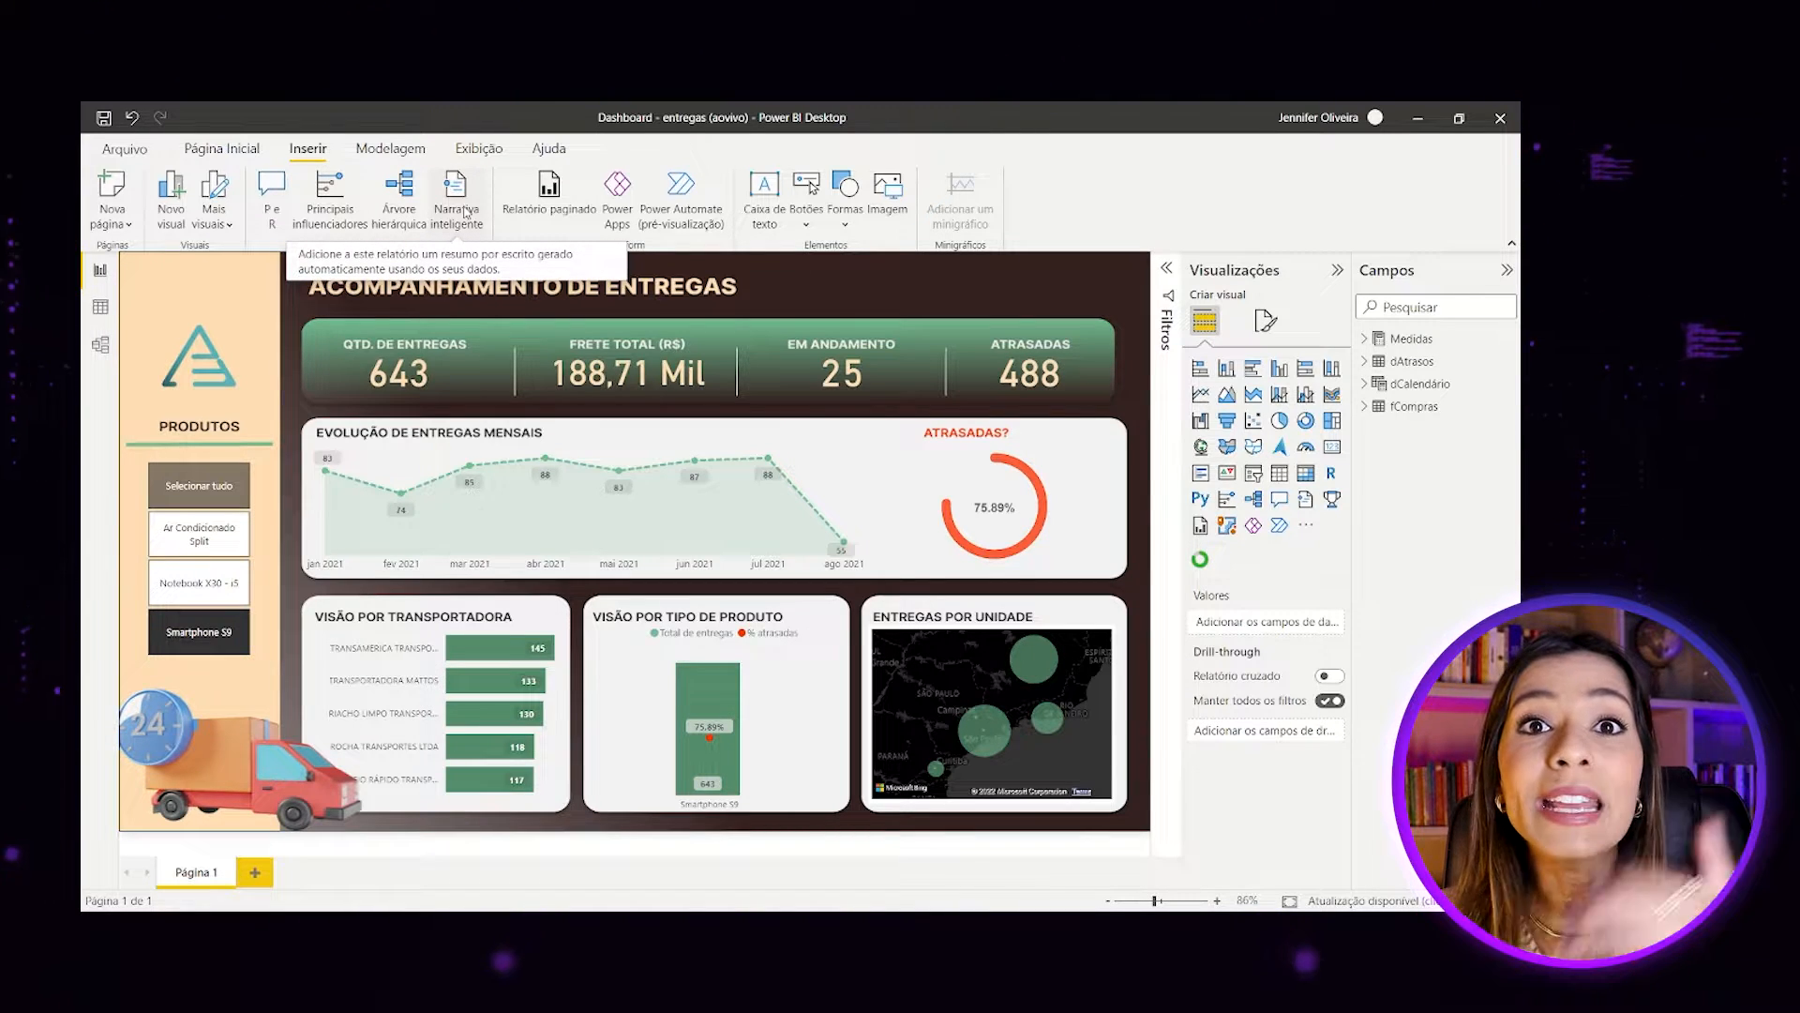
{"action": "left_click", "coordinate": [459, 197]}
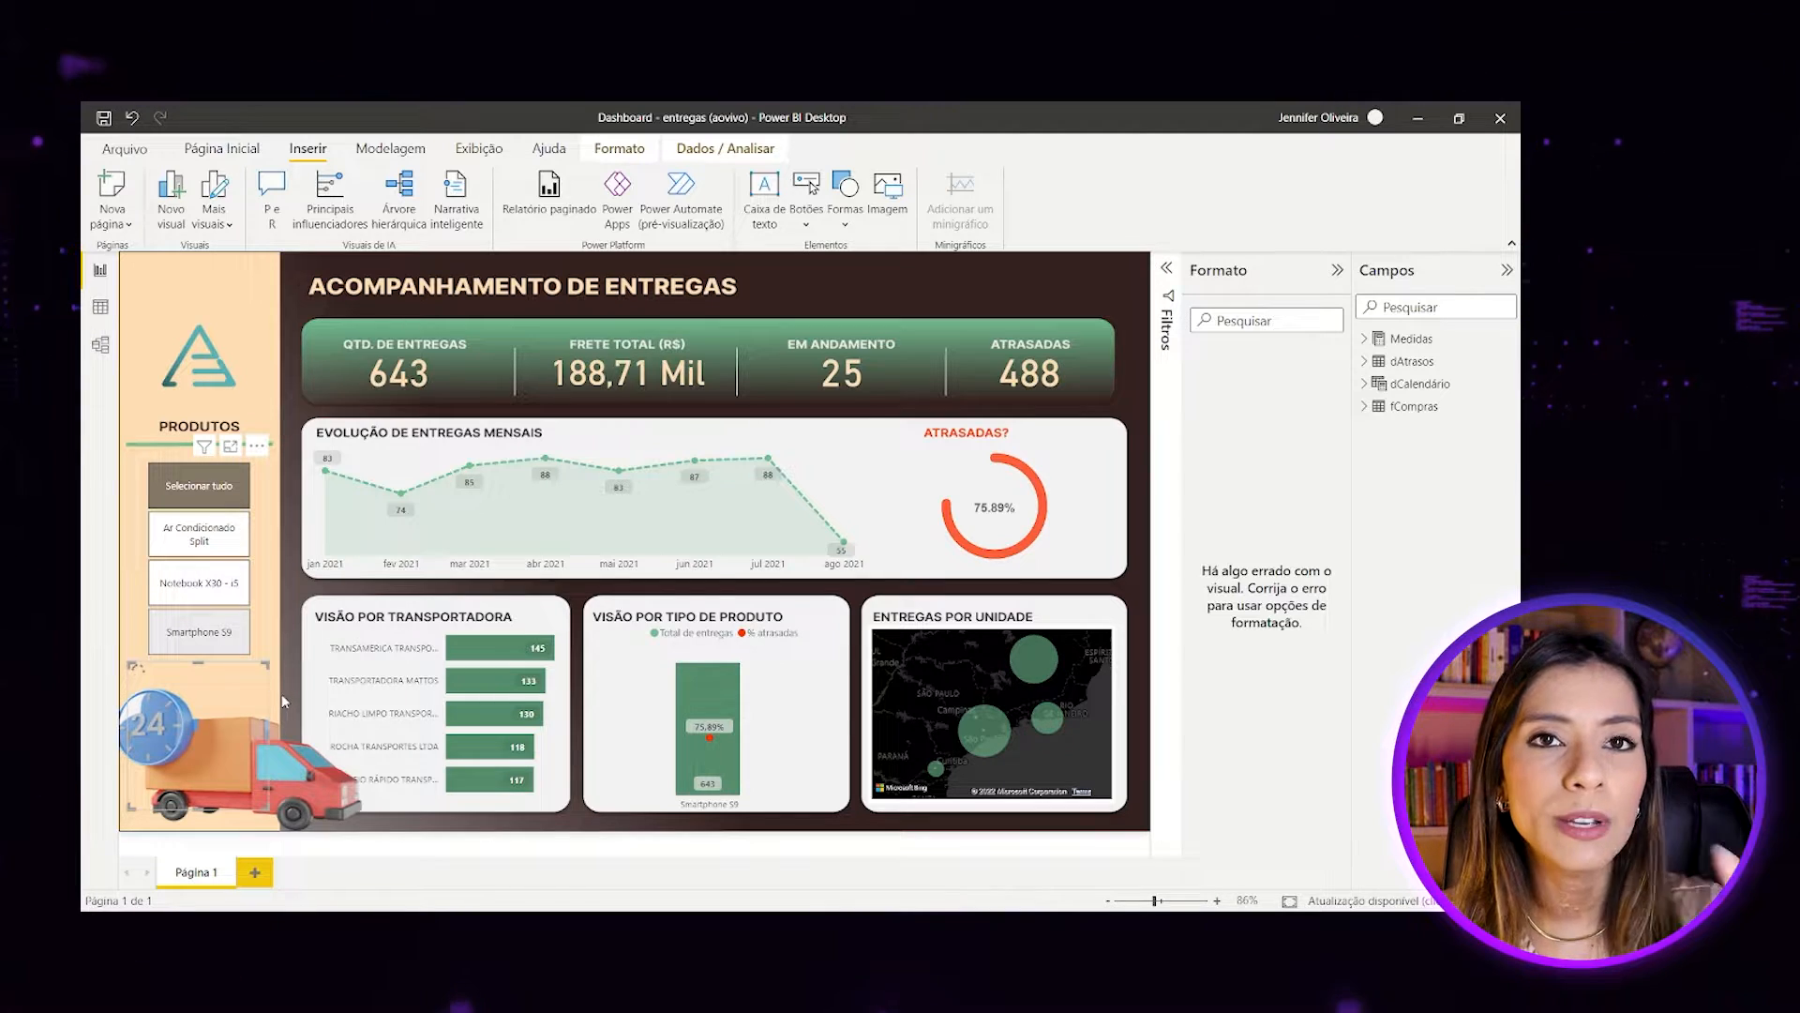
{"action": "left_click", "coordinate": [279, 748]}
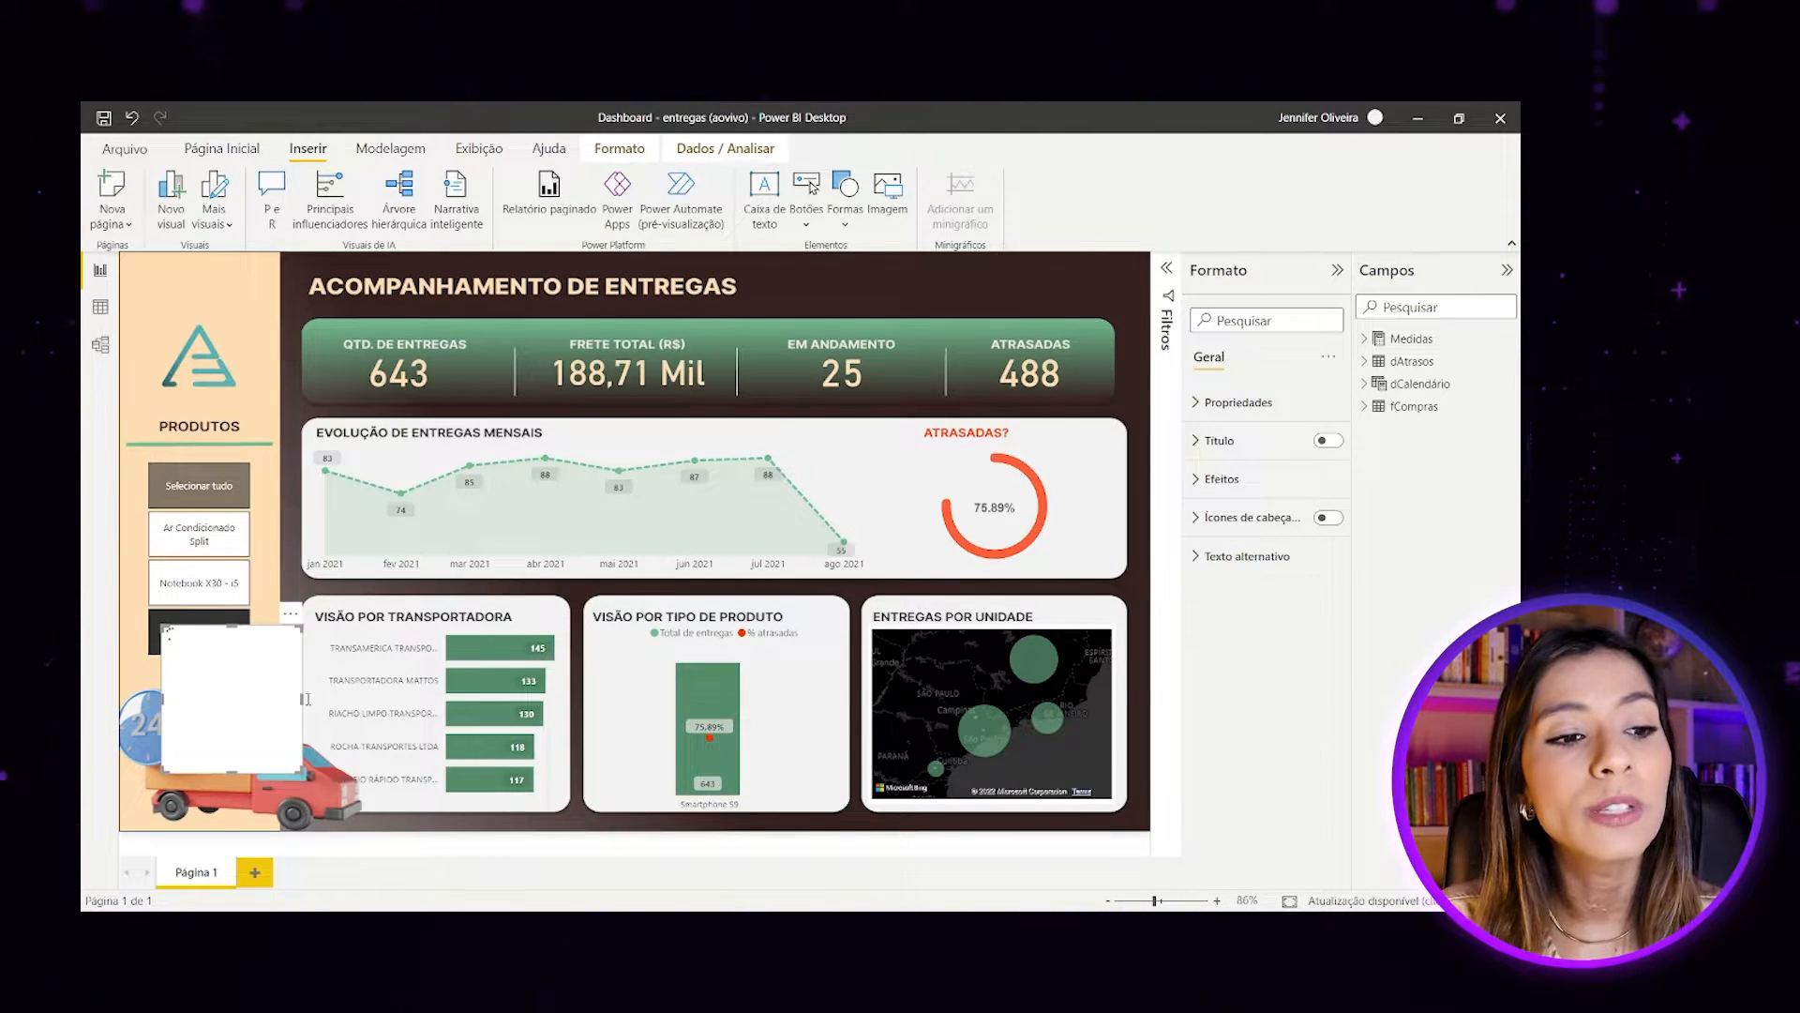
{"action": "left_click", "coordinate": [291, 705]}
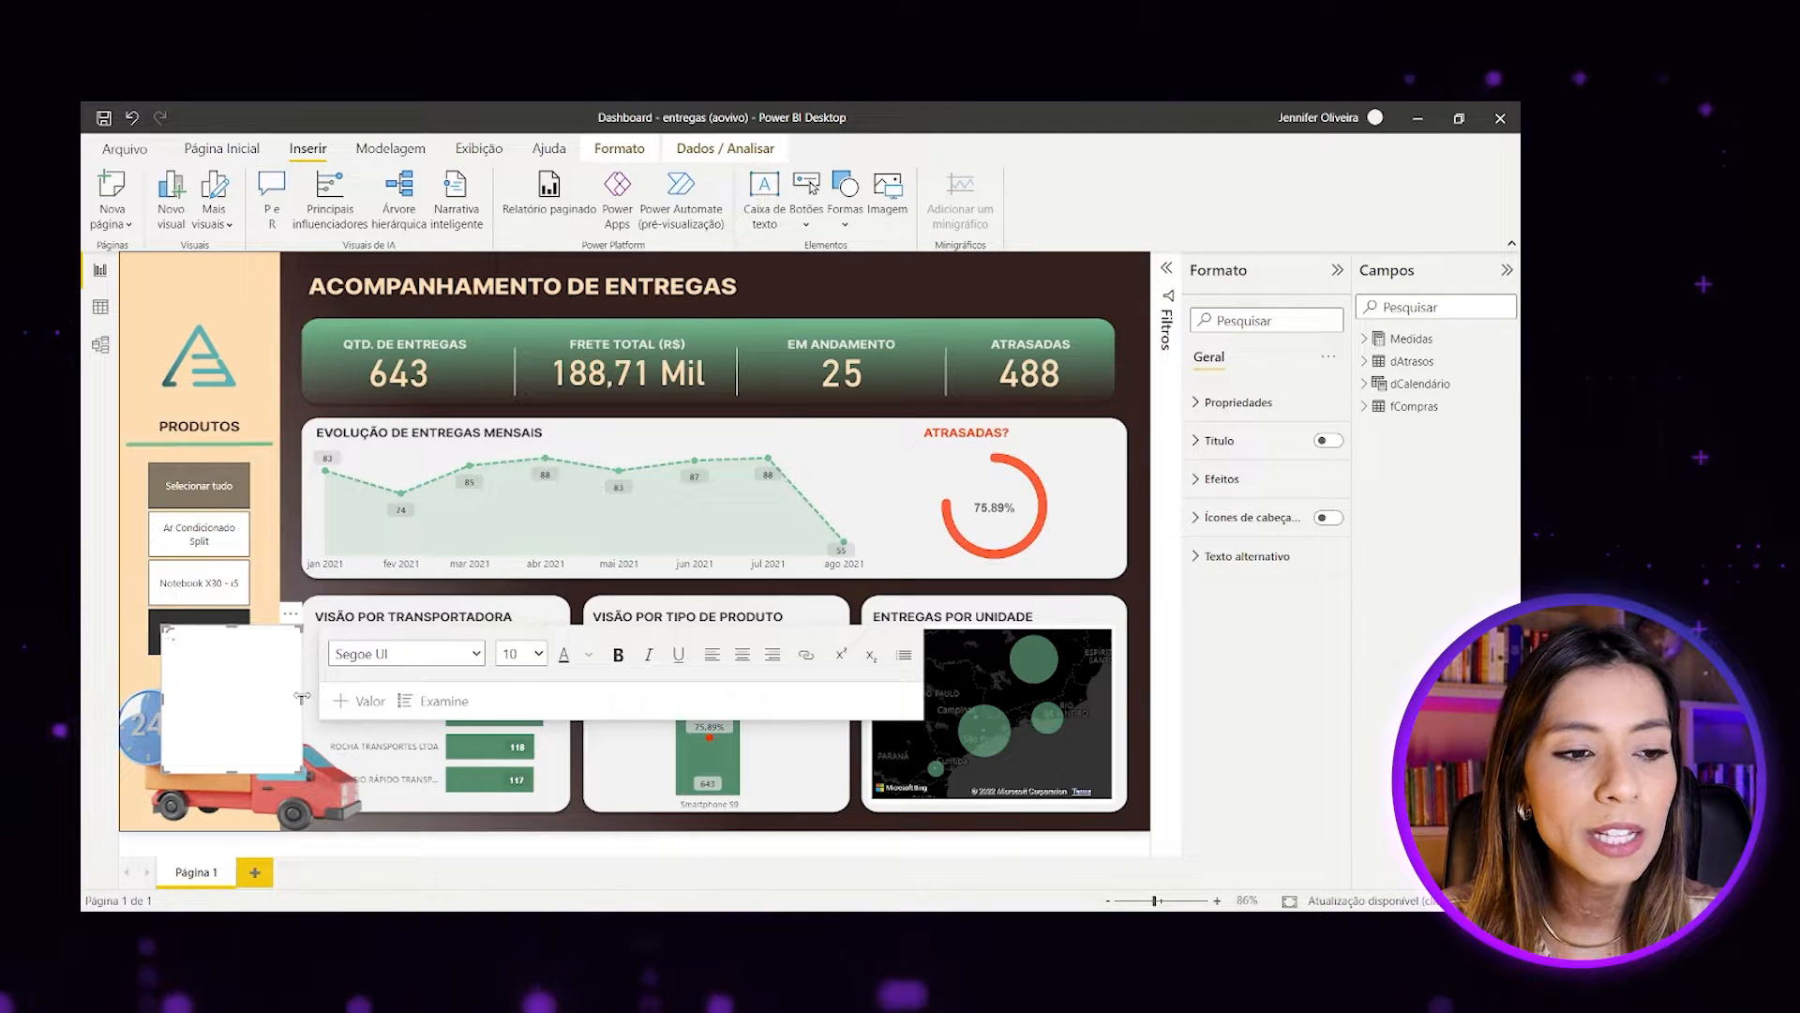
{"action": "left_click_drag", "start_coordinate": [302, 698], "coordinate": [816, 734]}
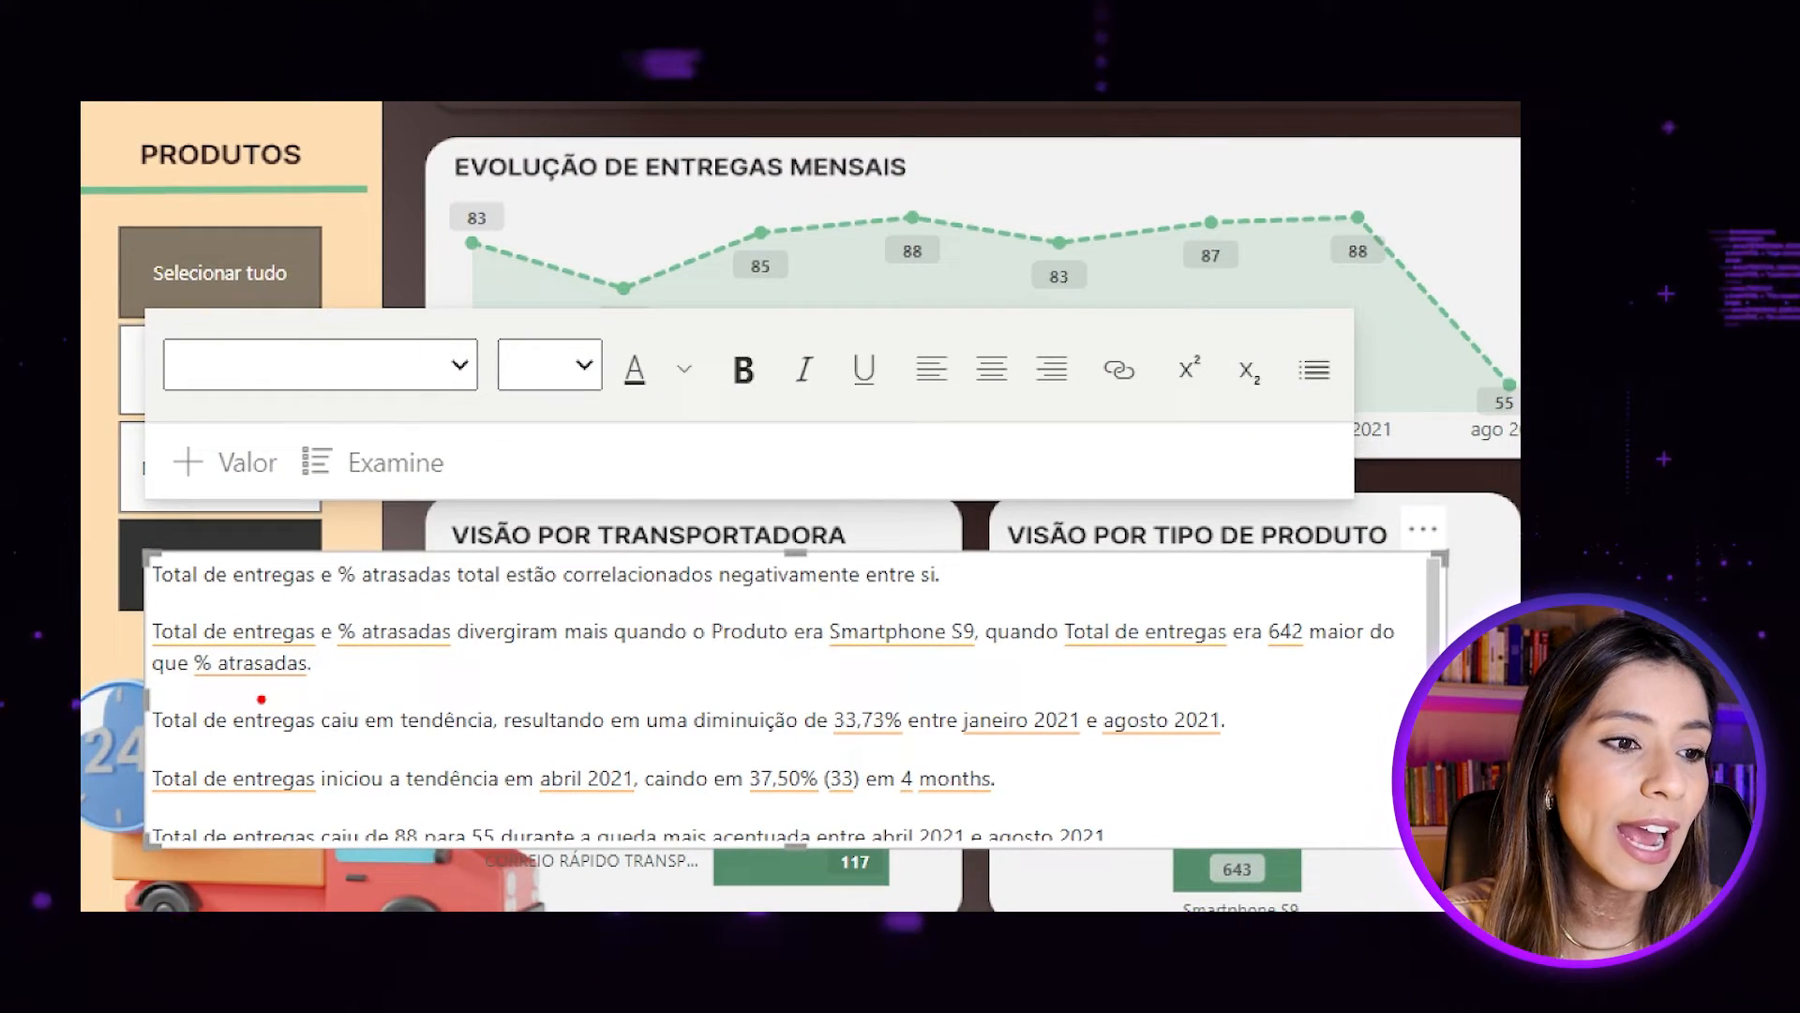
{"action": "mouse_move", "coordinate": [86, 527]}
{"action": "left_mouse_down"}
{"action": "mouse_move", "coordinate": [803, 609]}
{"action": "mouse_move", "coordinate": [1107, 611]}
{"action": "left_mouse_up"}
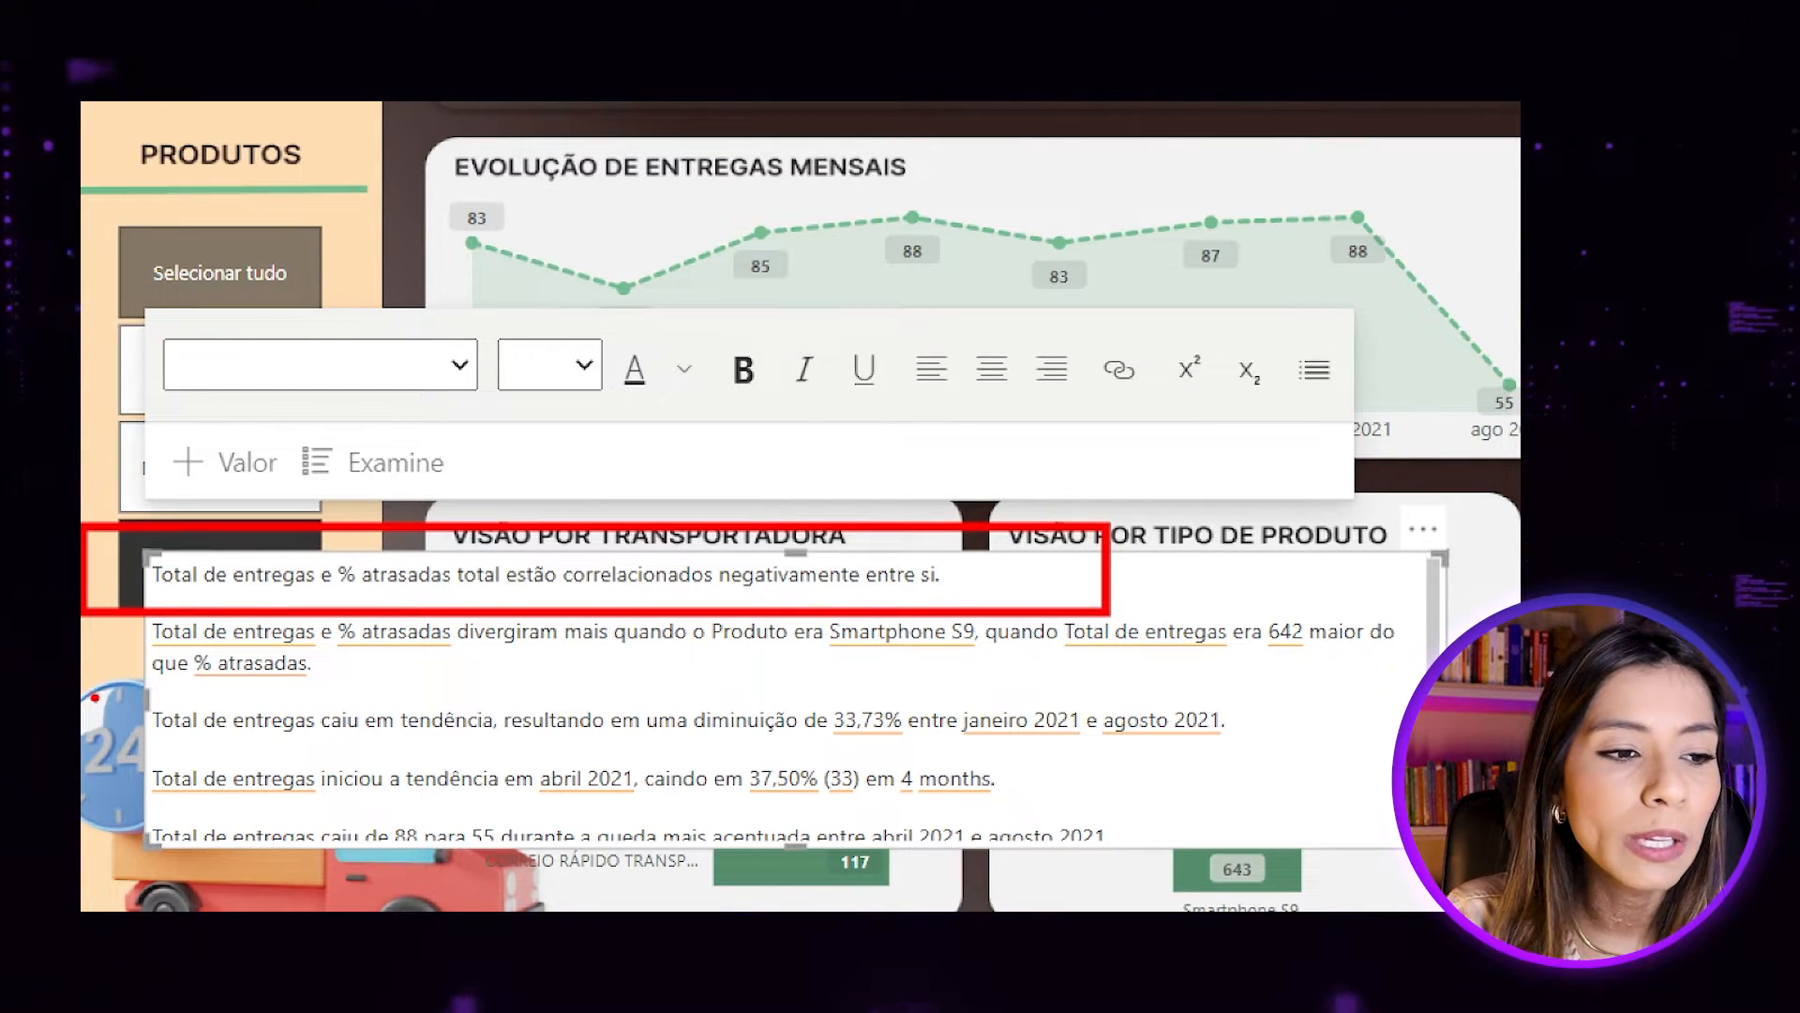
{"action": "mouse_move", "coordinate": [125, 691]}
{"action": "left_mouse_down"}
{"action": "mouse_move", "coordinate": [486, 751]}
{"action": "mouse_move", "coordinate": [1272, 748]}
{"action": "left_mouse_up"}
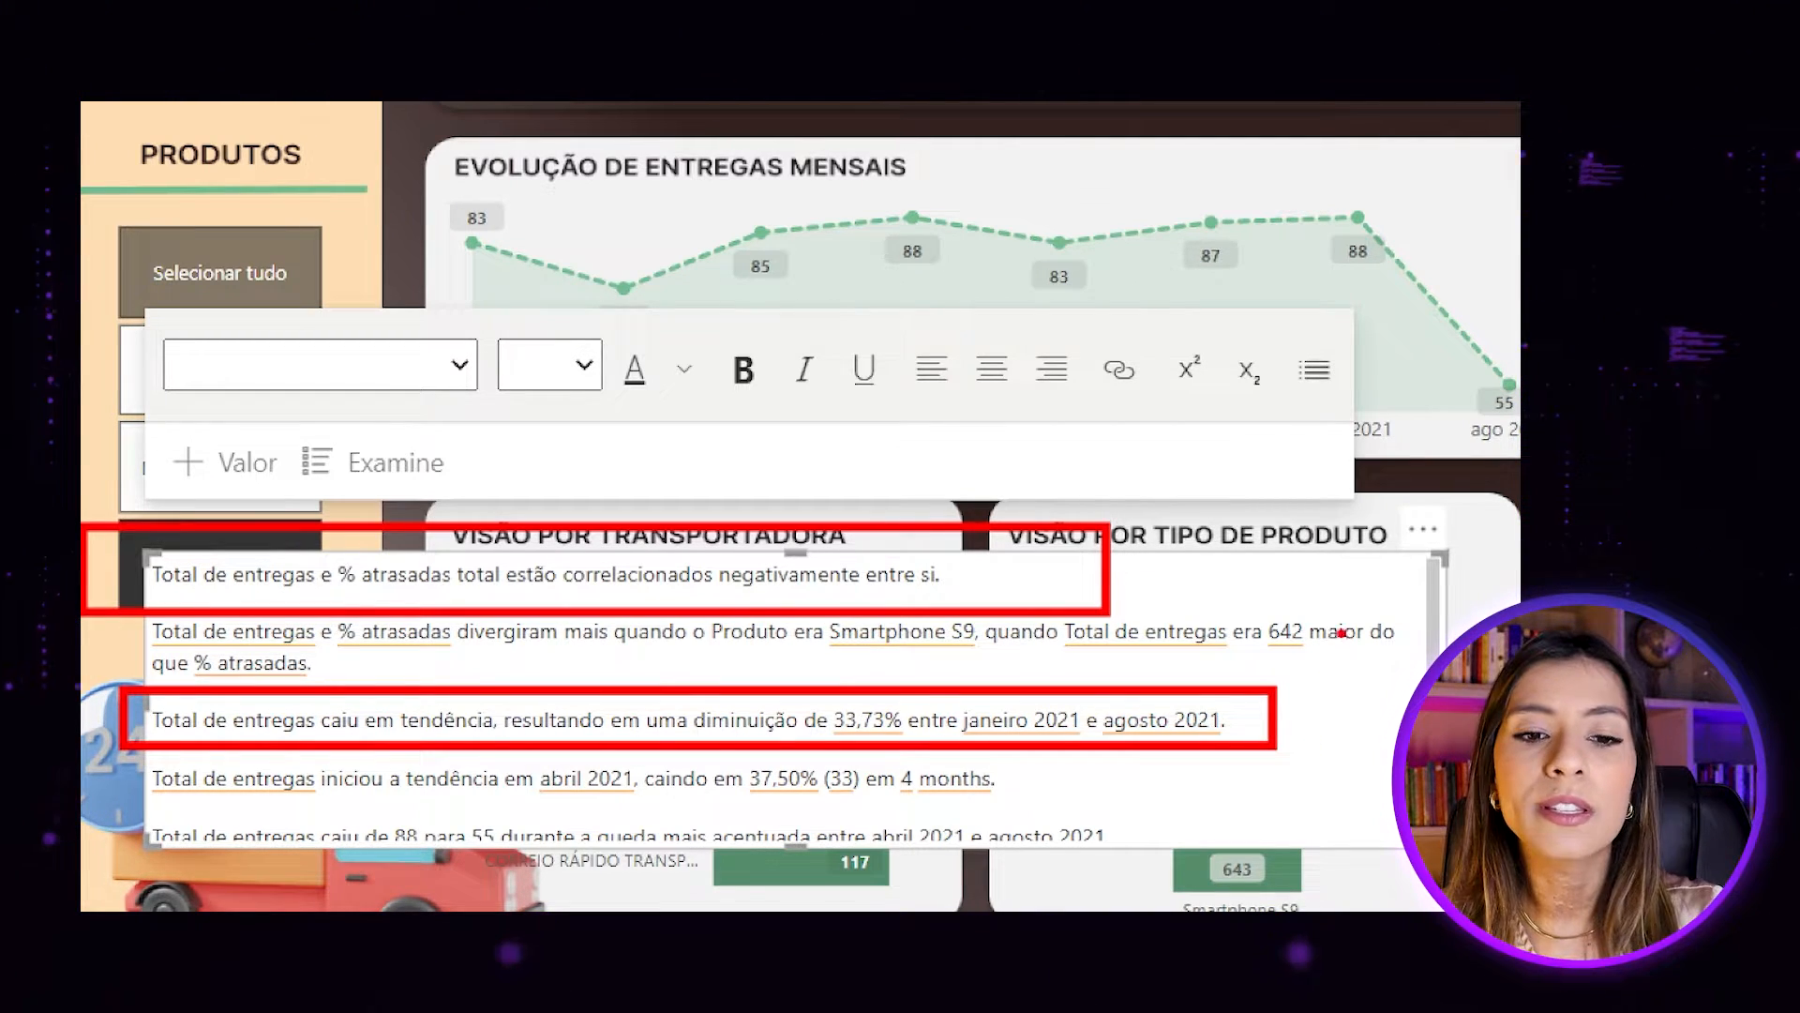
{"action": "key", "text": "Escape"}
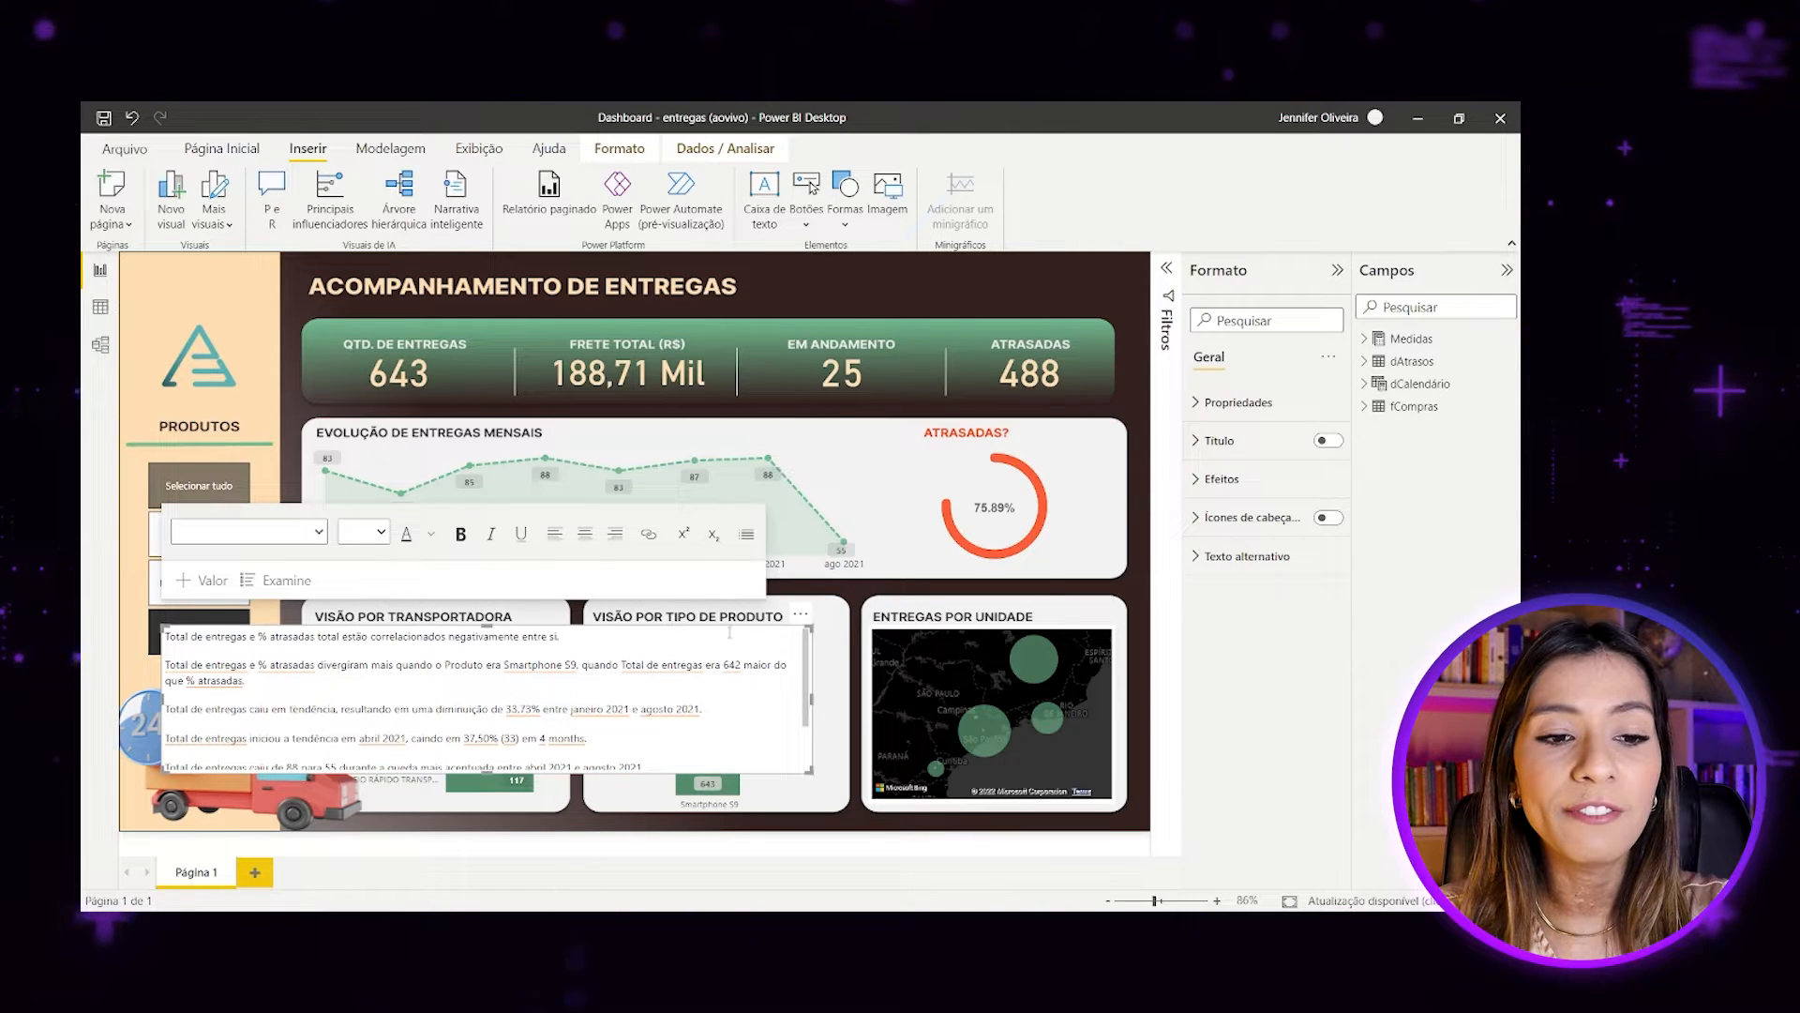
Delete the smart narrative and reset the Produtos slicer to all products with Selecionar tudo.
{"action": "key", "text": "Delete"}
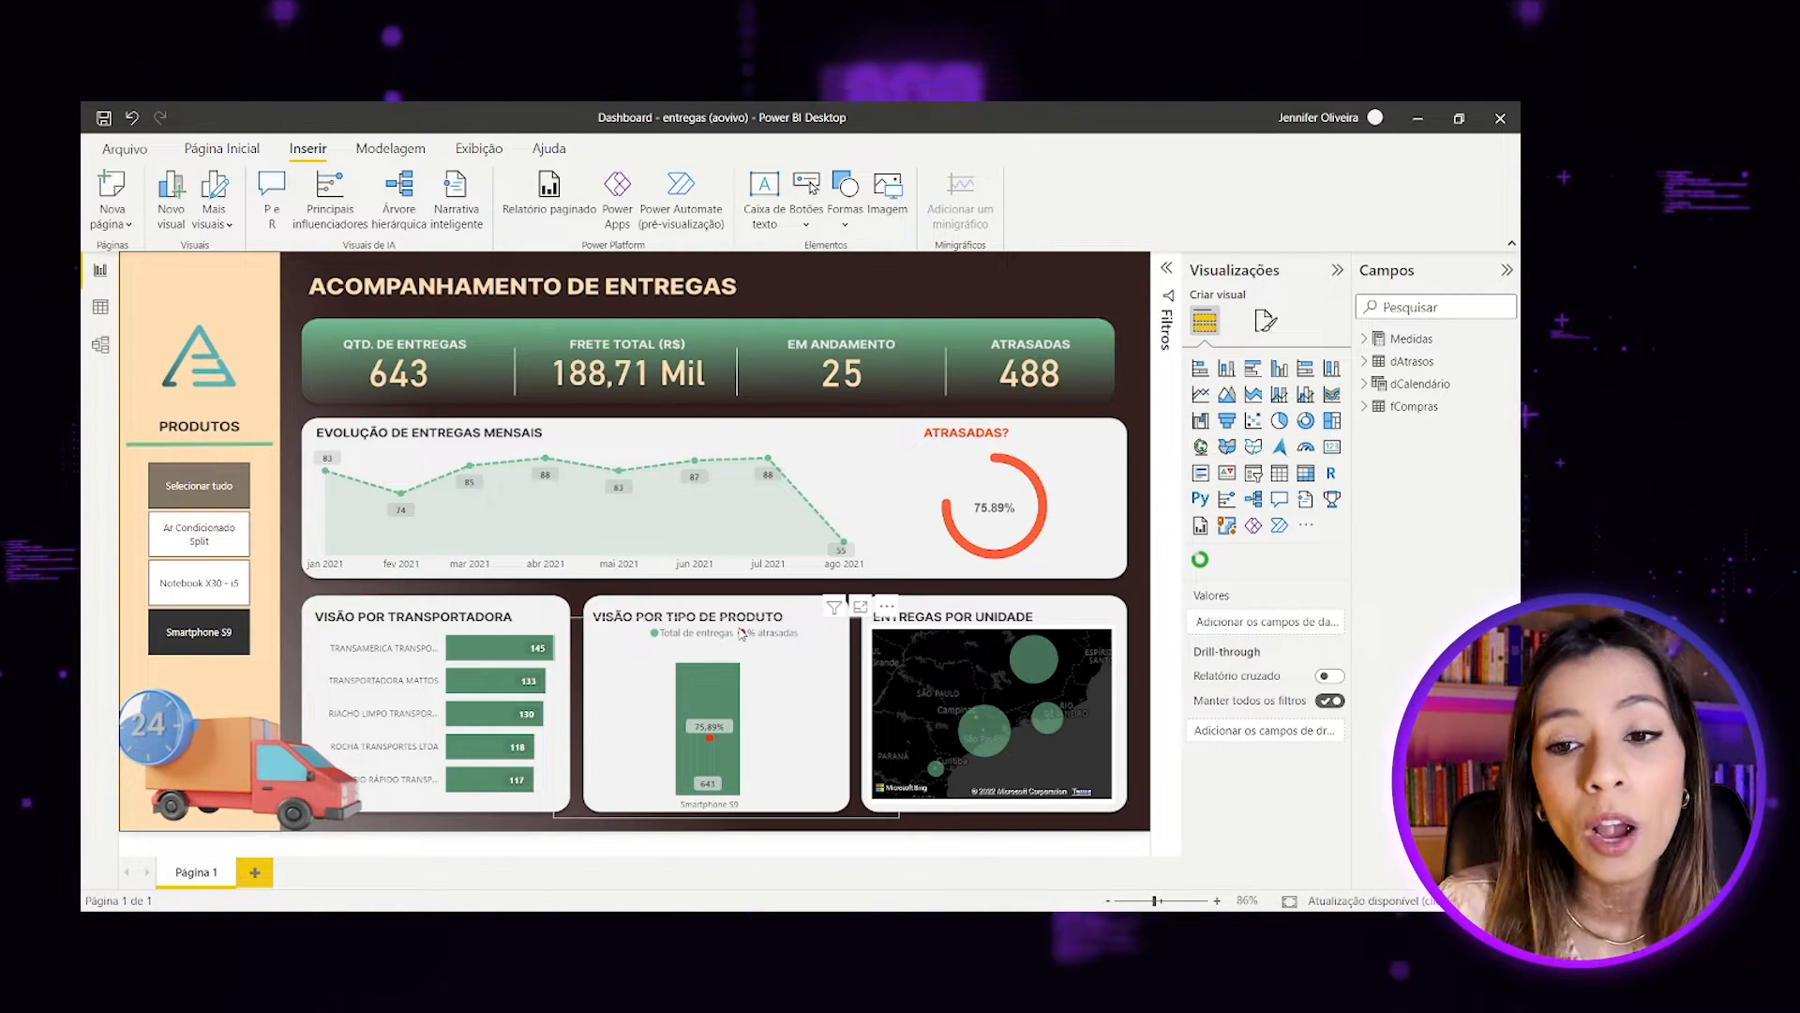
{"action": "left_click", "coordinate": [202, 148]}
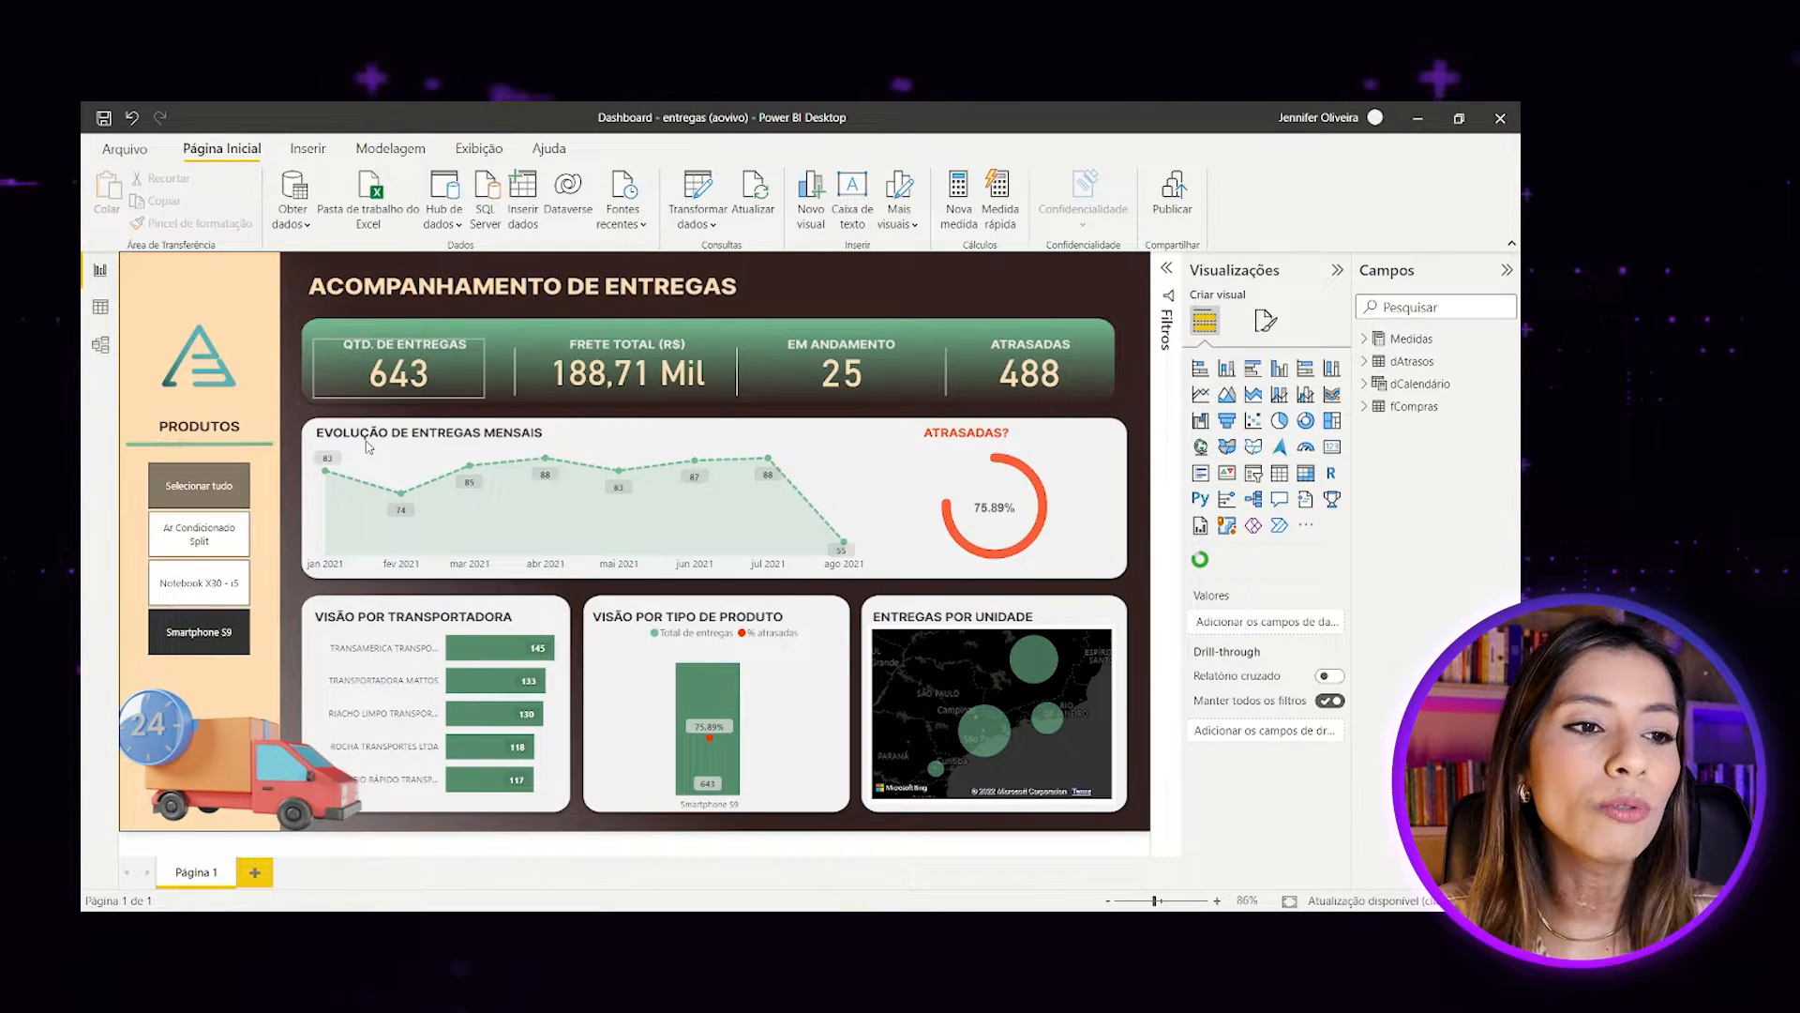
{"action": "left_click", "coordinate": [211, 485]}
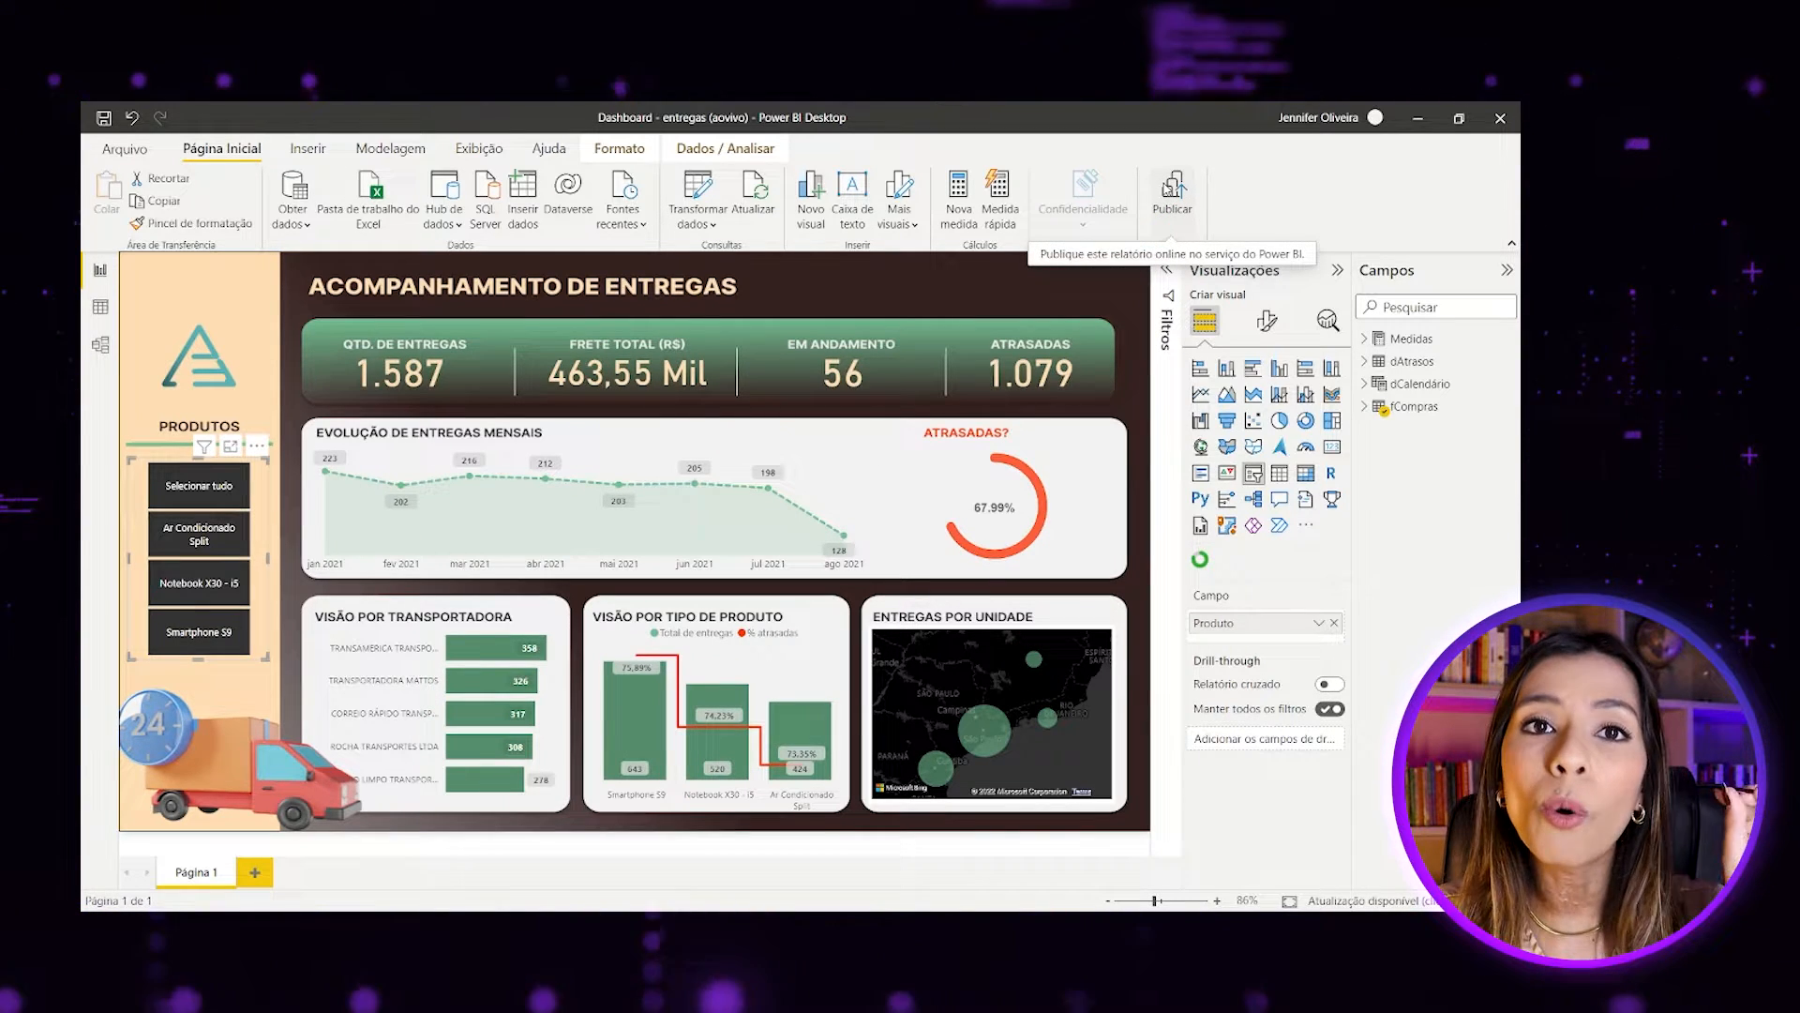
Save the changes and publish the report to the GRUPO TAN workspace, replacing the existing dataset.
{"action": "left_click", "coordinate": [1174, 192]}
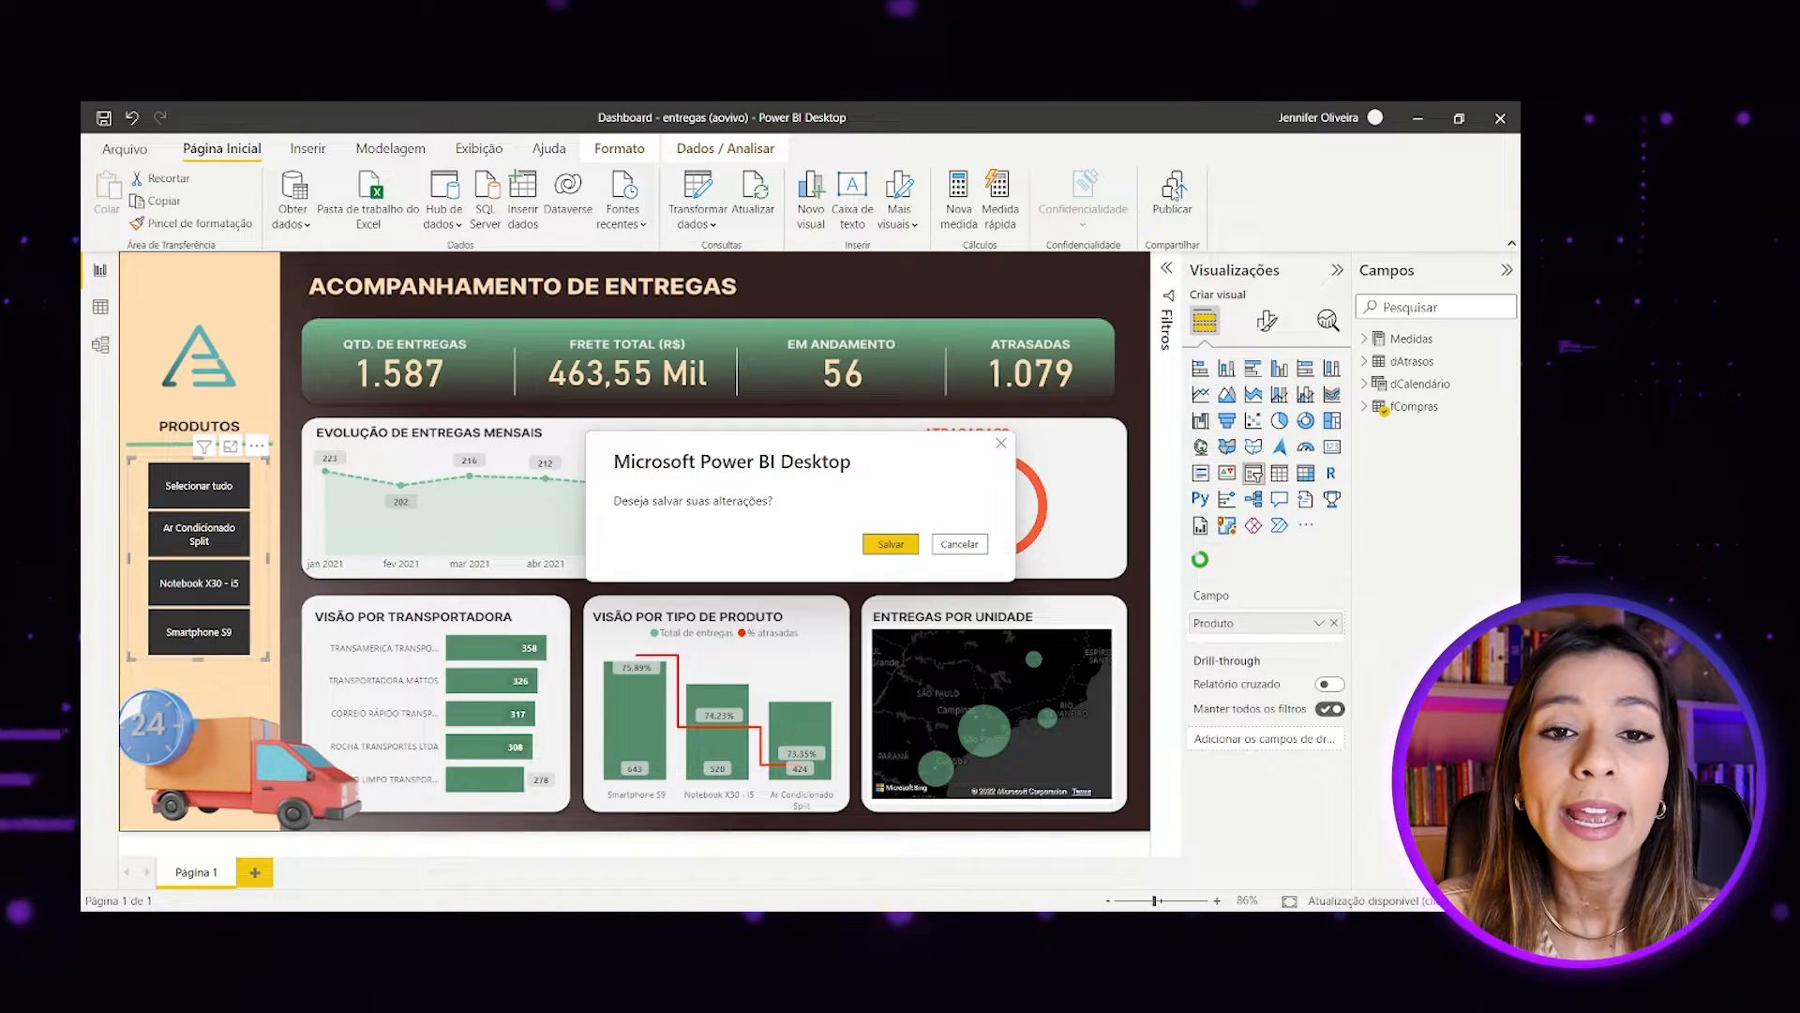
{"action": "left_click", "coordinate": [887, 546]}
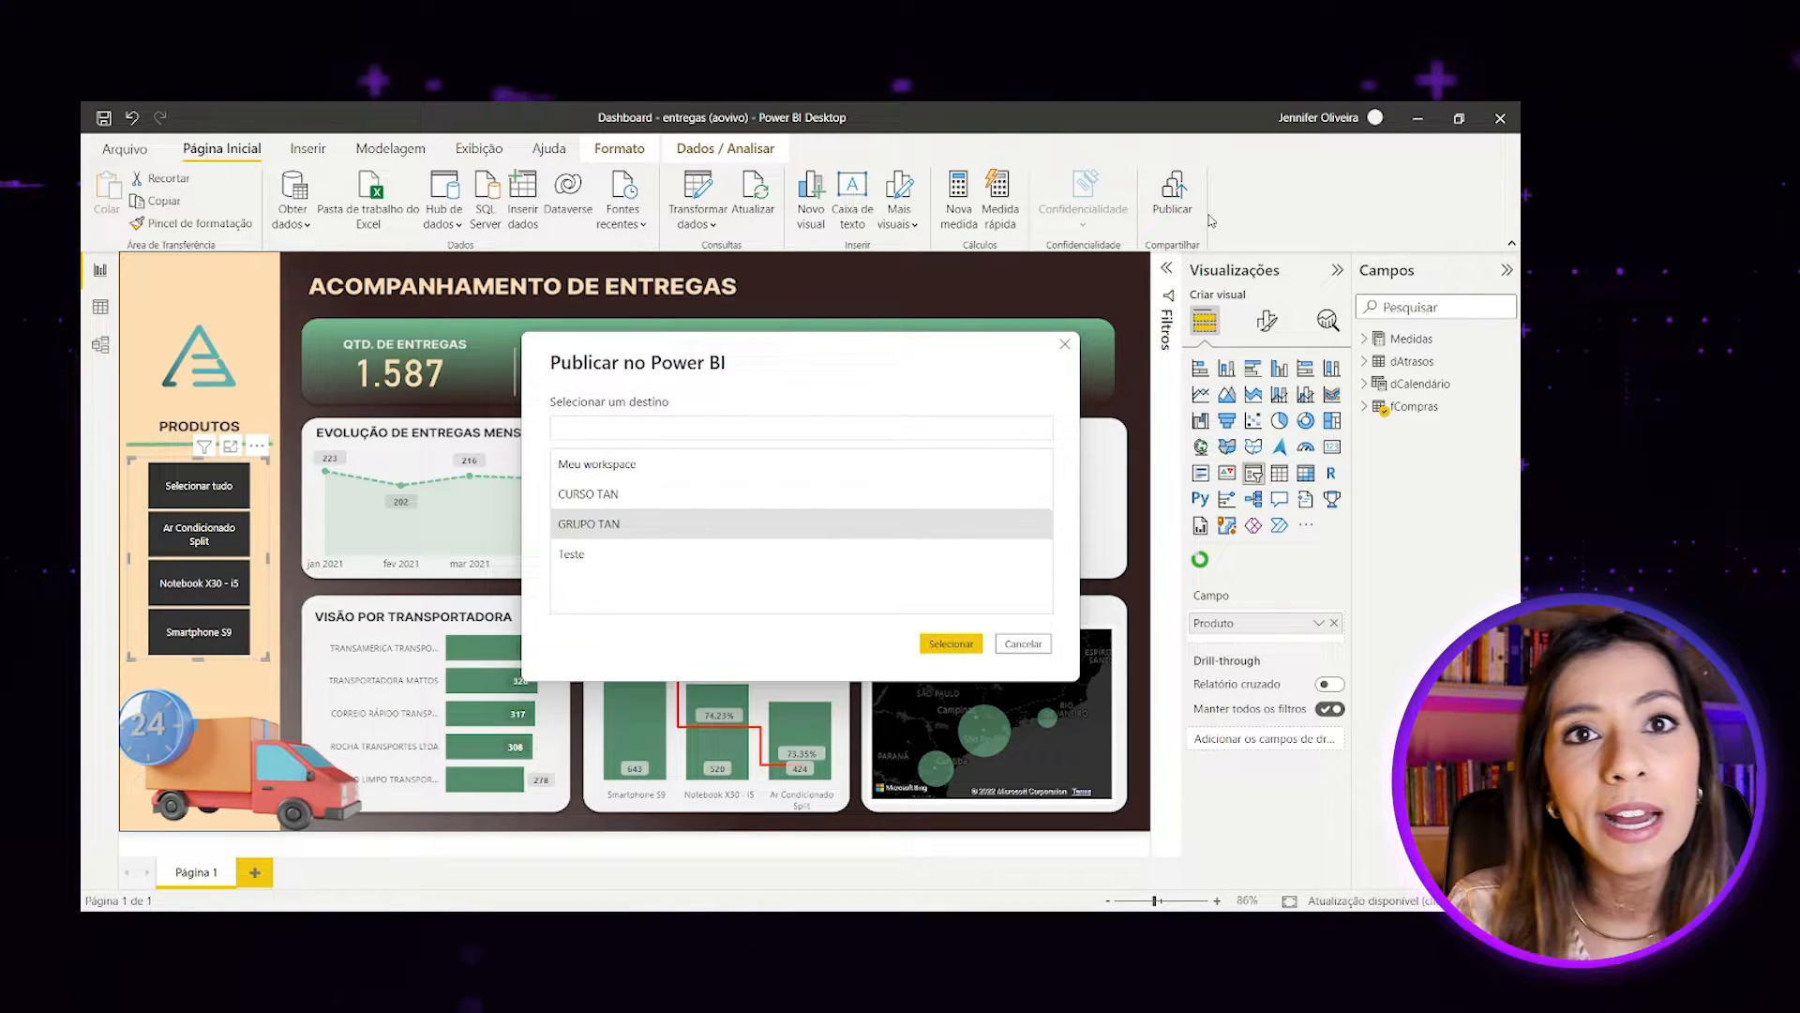
{"action": "left_click", "coordinate": [599, 530]}
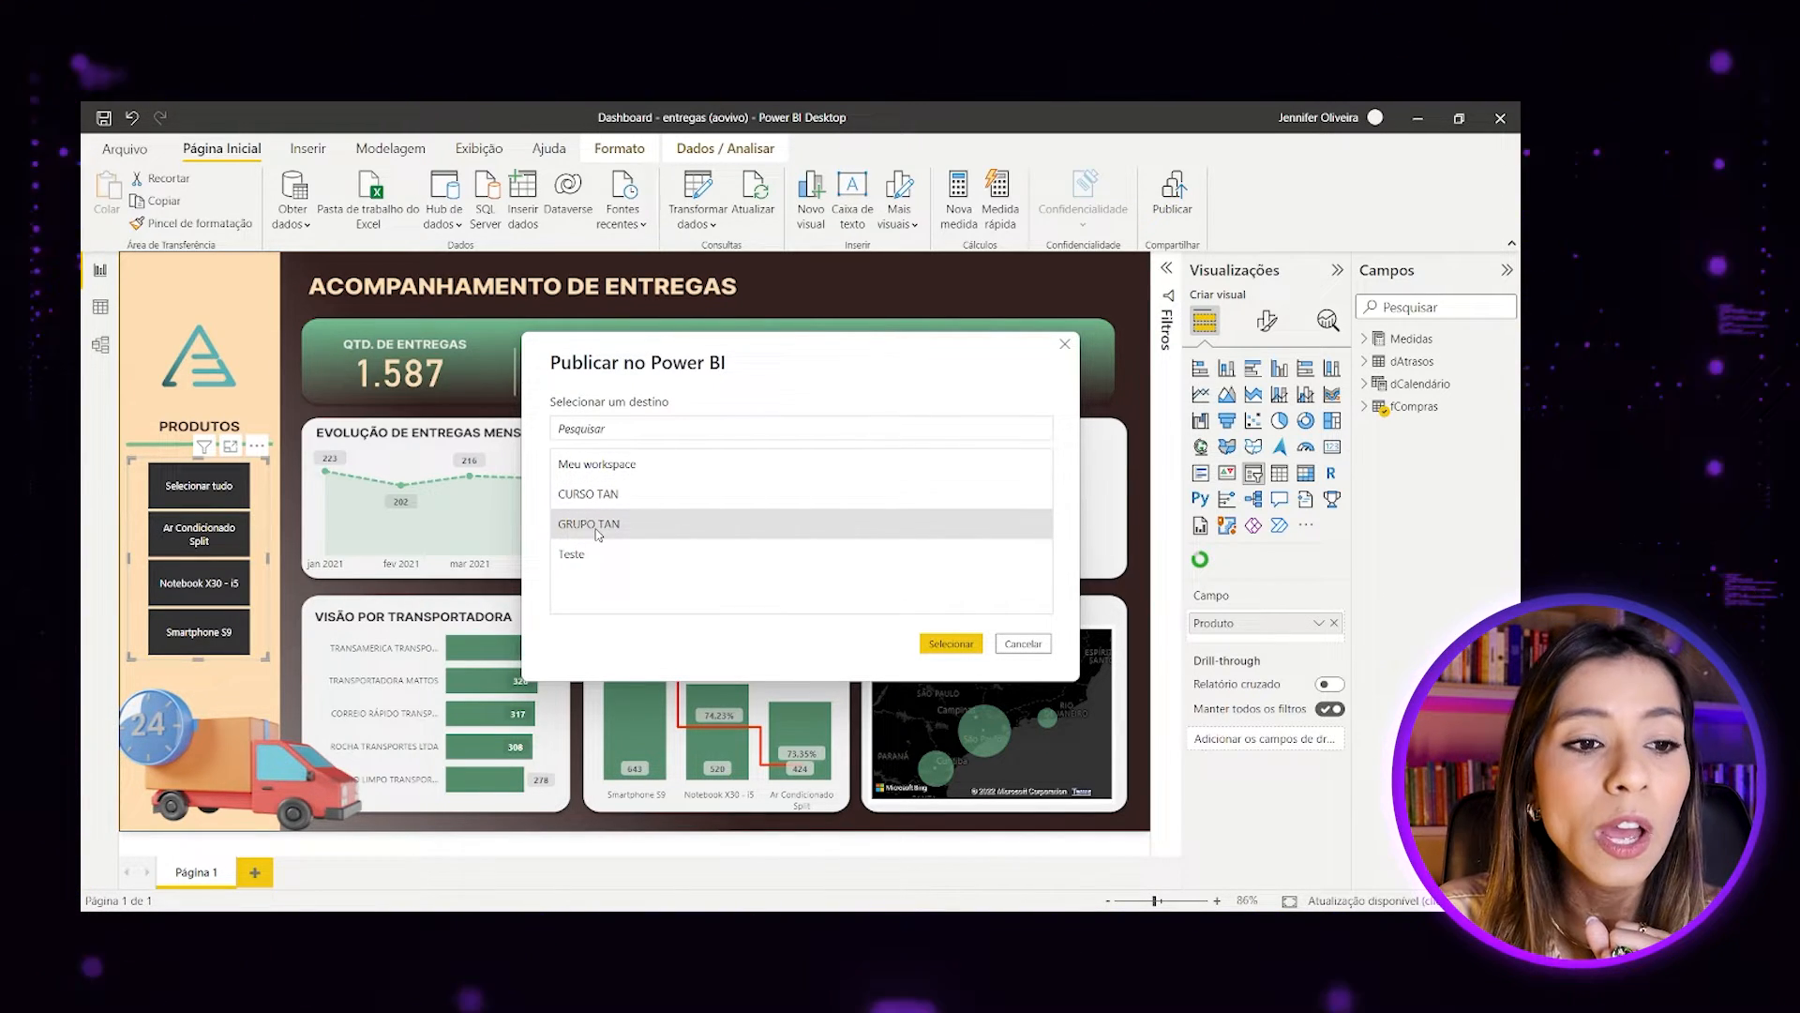
{"action": "left_click", "coordinate": [950, 643]}
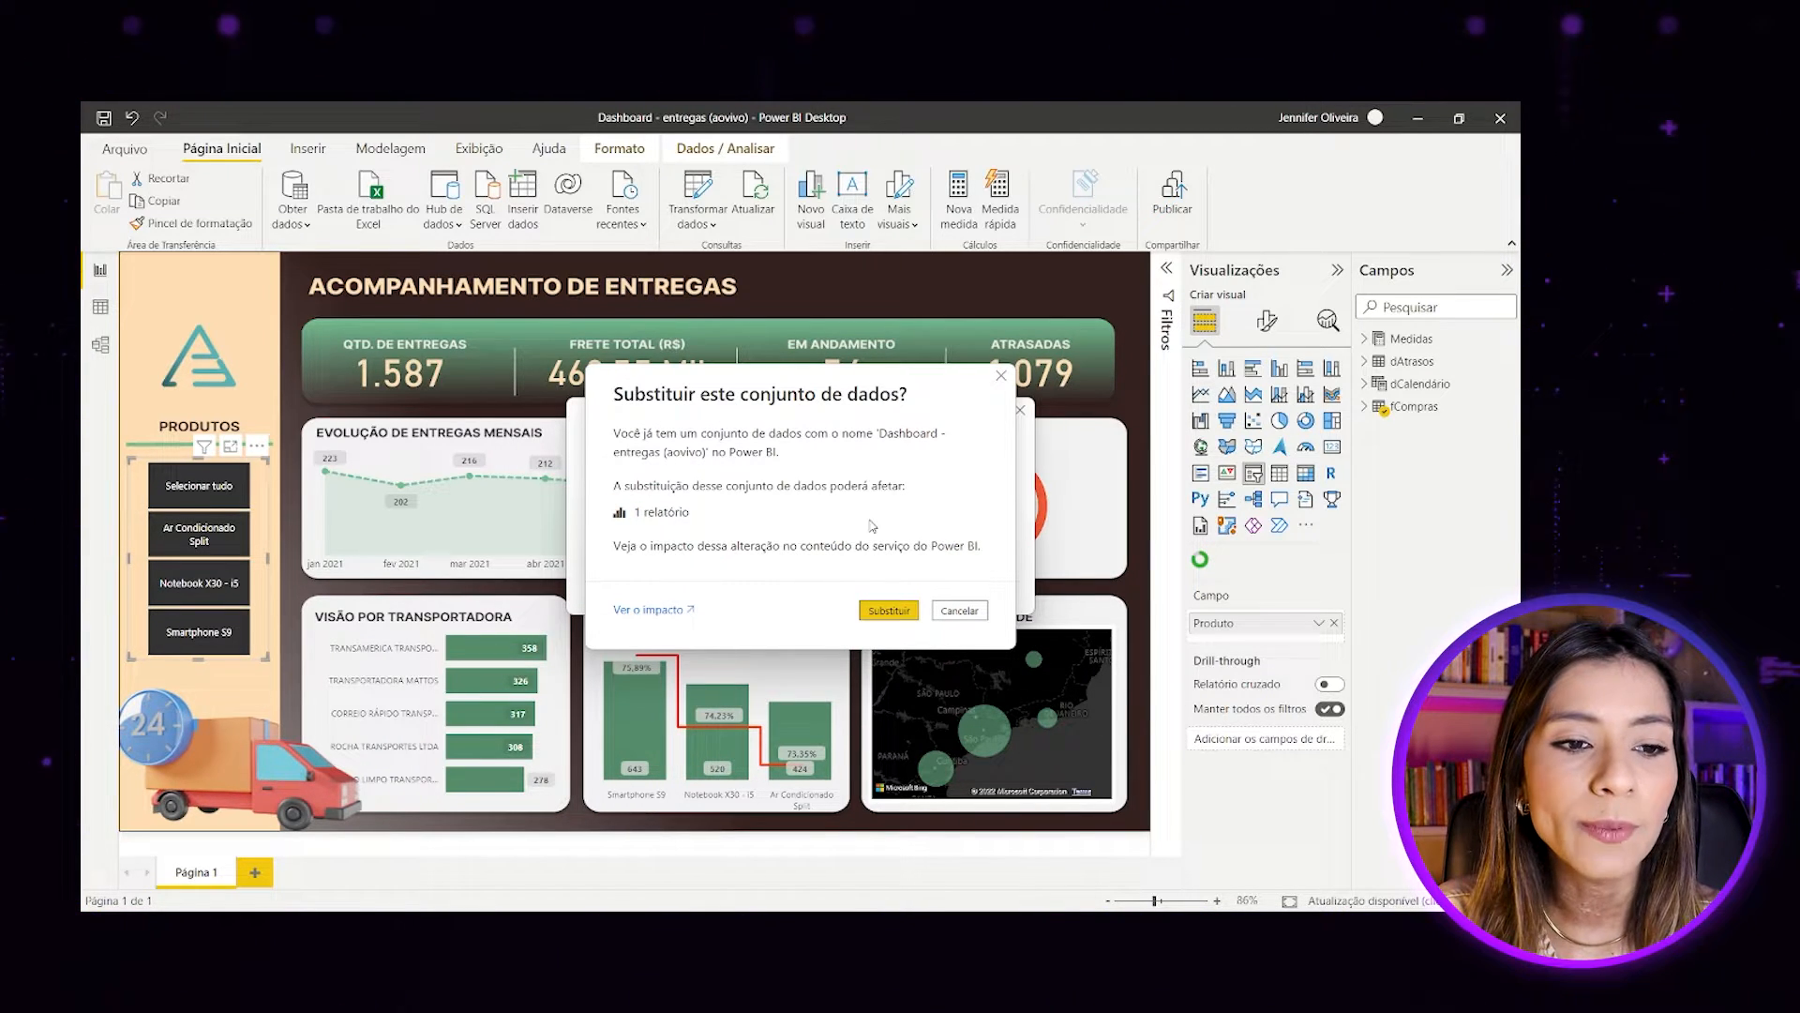
{"action": "left_click", "coordinate": [888, 611]}
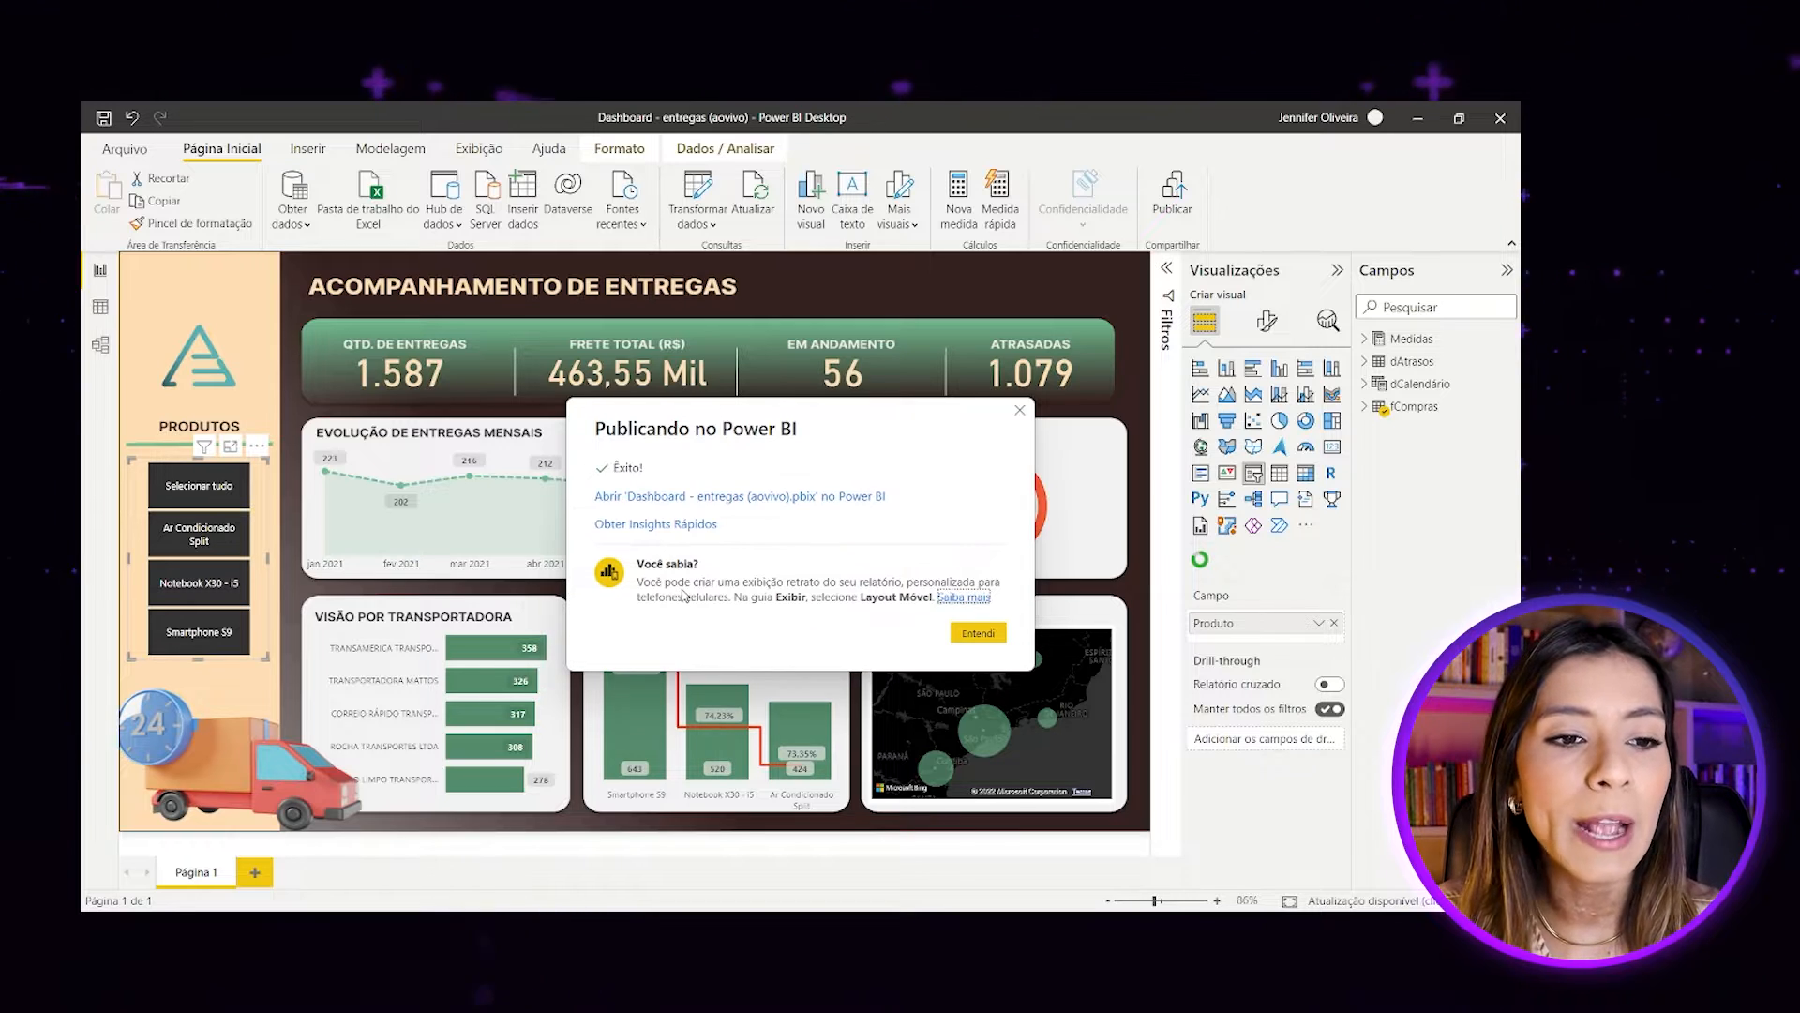
Open the published report in the Power BI service in the browser and create a public web embed code for it.
{"action": "left_click", "coordinate": [605, 496]}
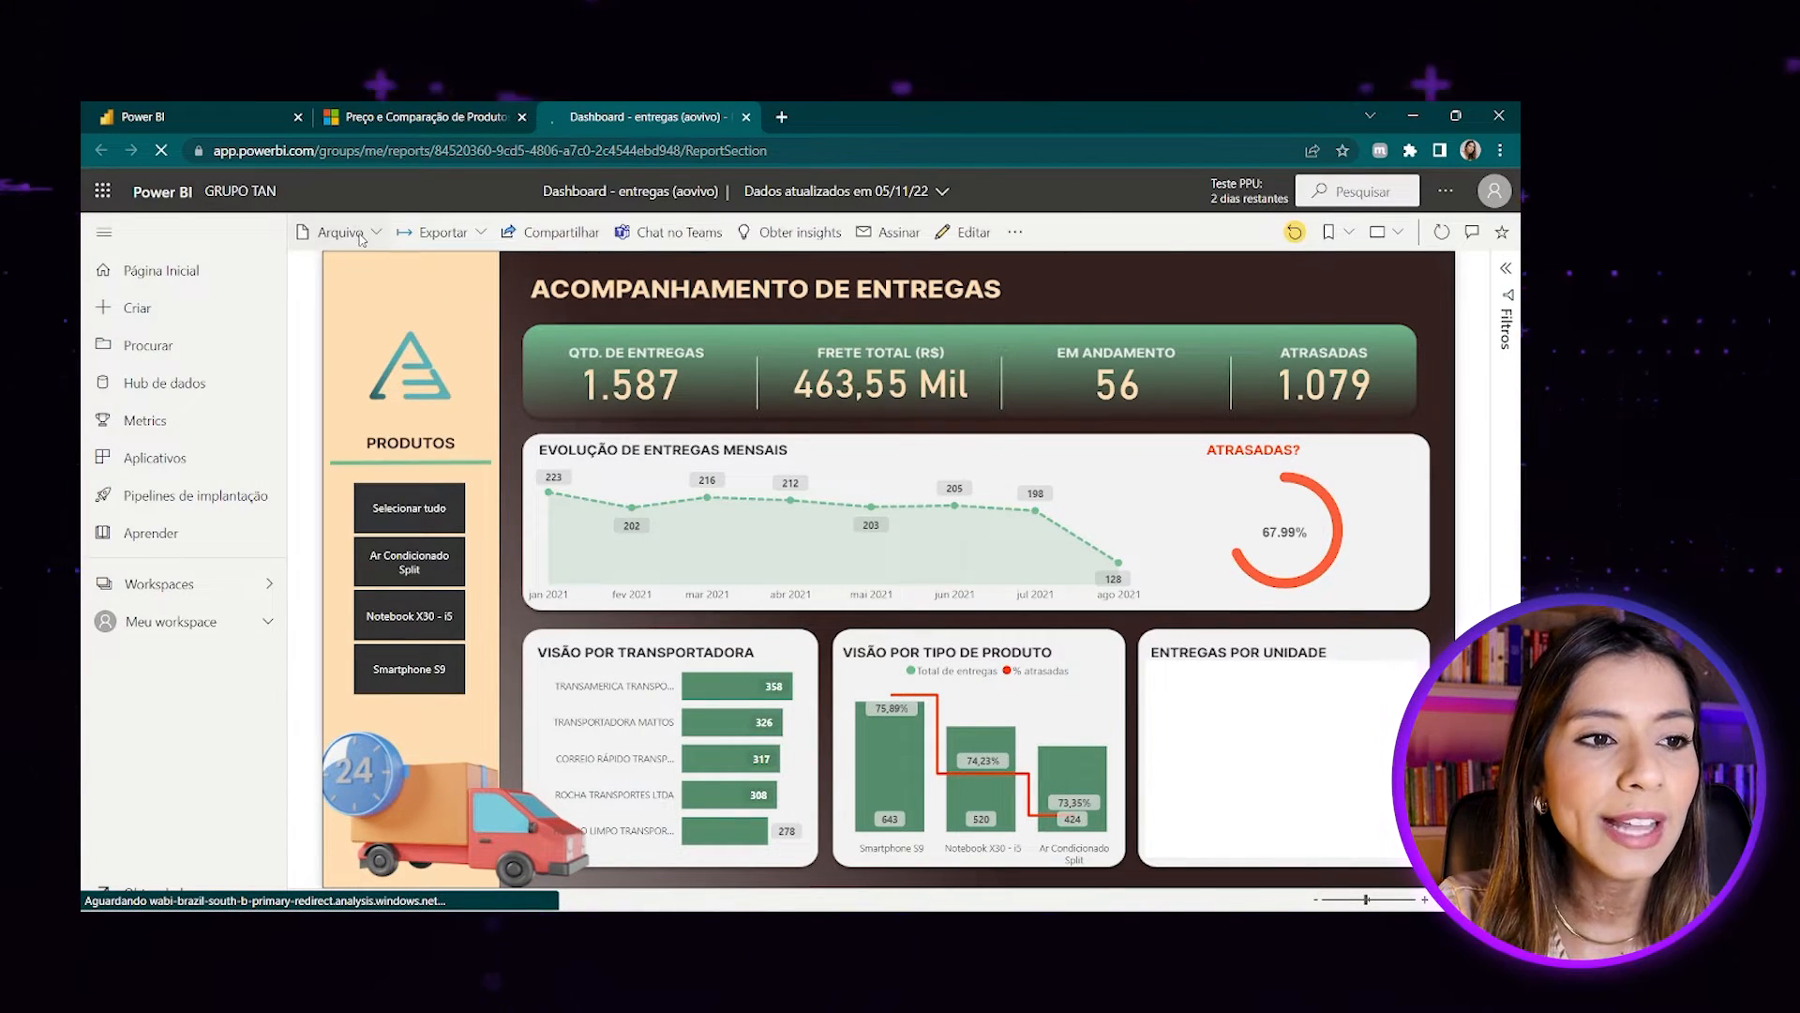
{"action": "left_click", "coordinate": [361, 235]}
{"action": "mouse_move", "coordinate": [401, 409]}
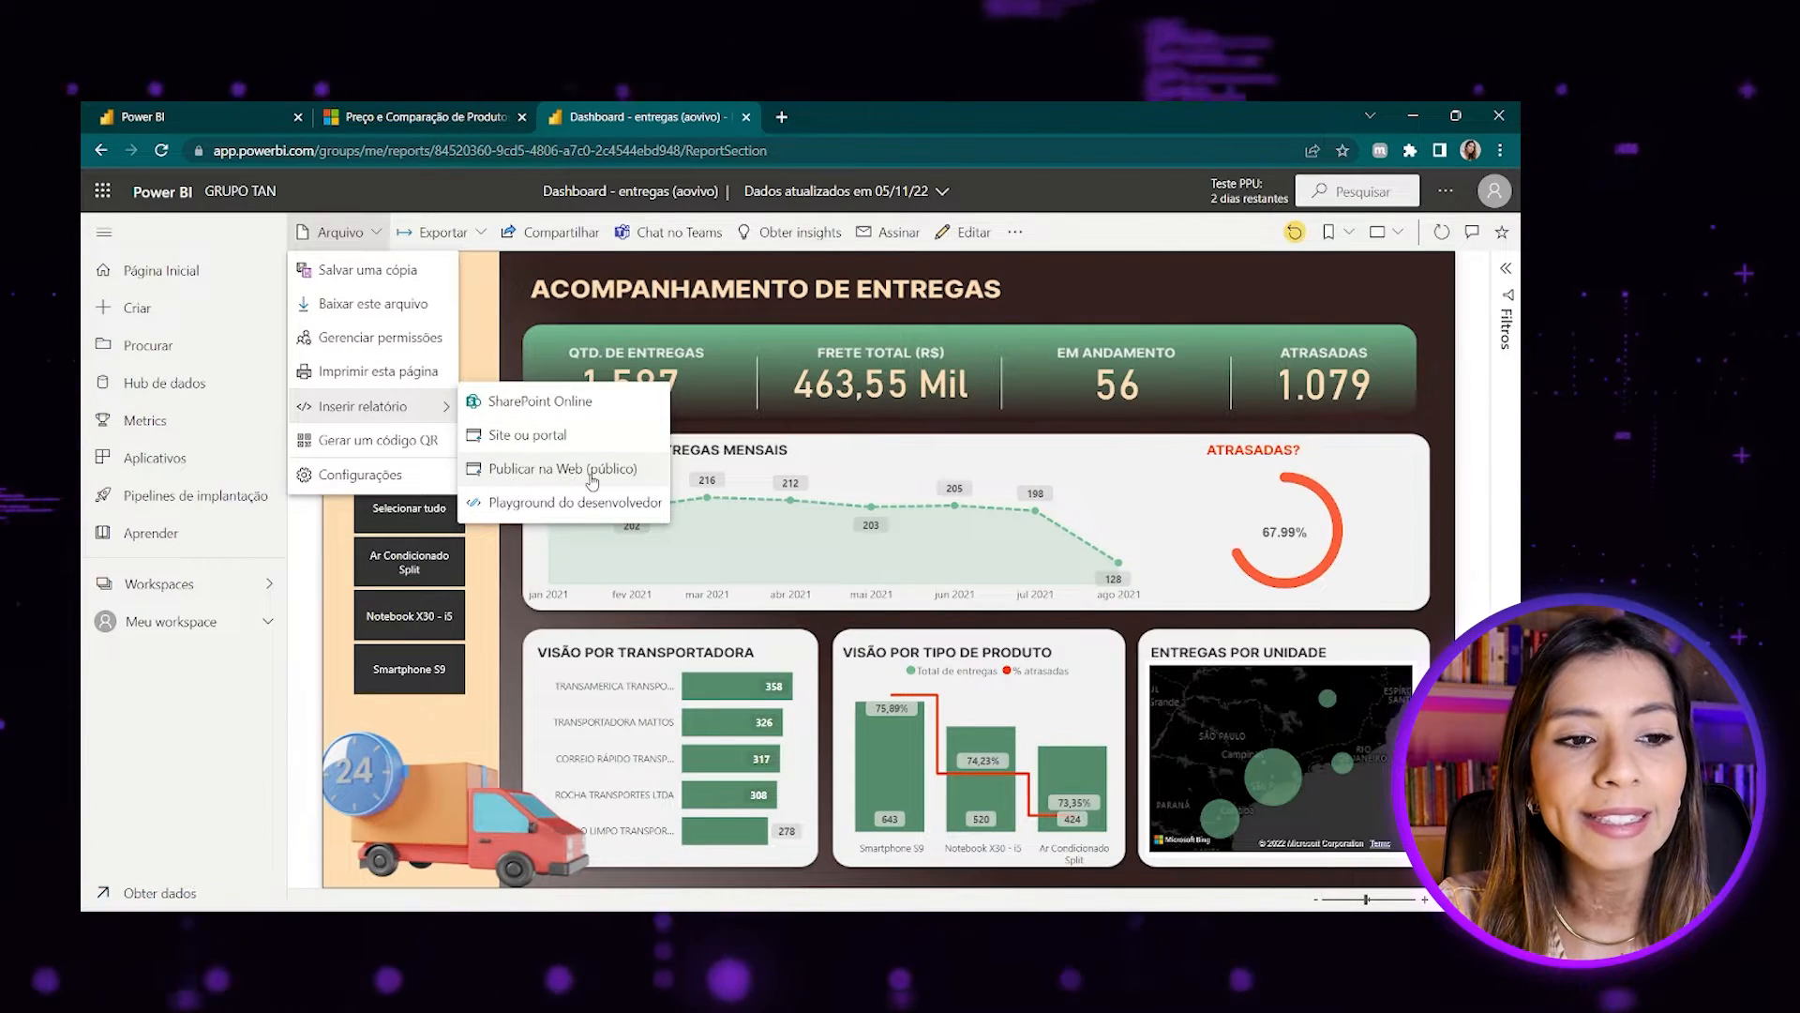
{"action": "left_click", "coordinate": [539, 471]}
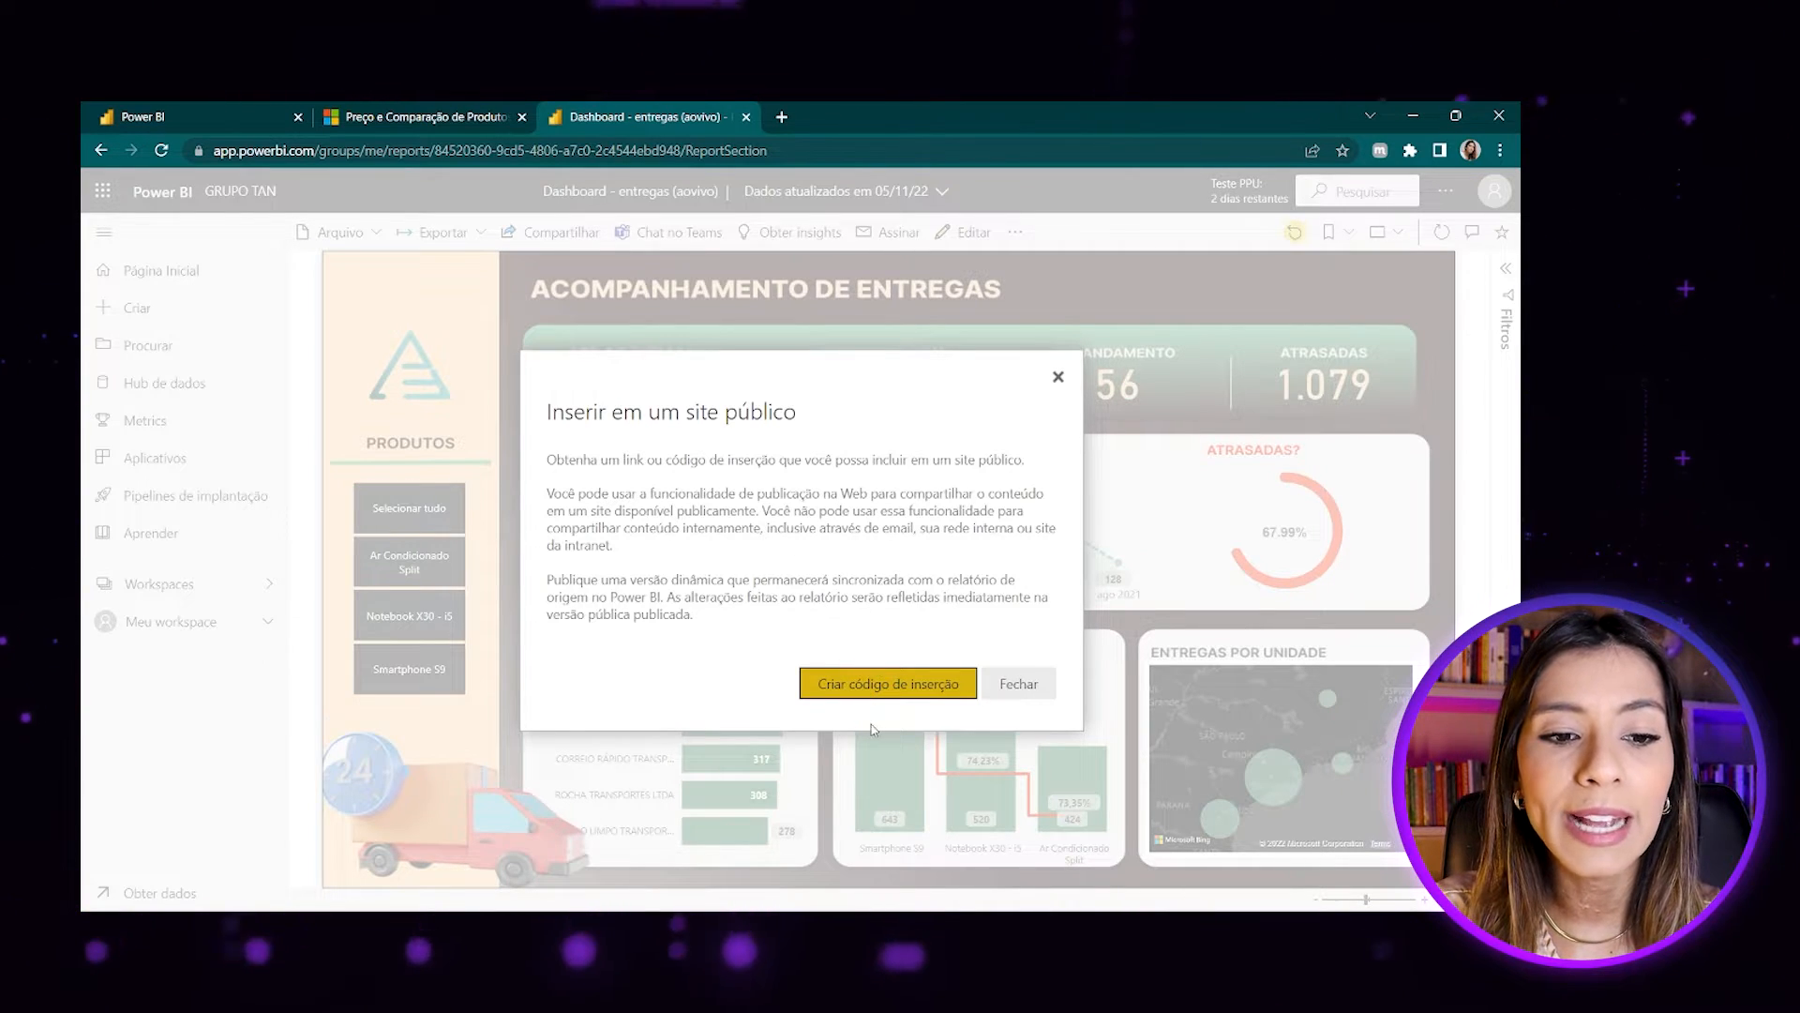
{"action": "left_click", "coordinate": [898, 684]}
{"action": "left_click", "coordinate": [956, 695]}
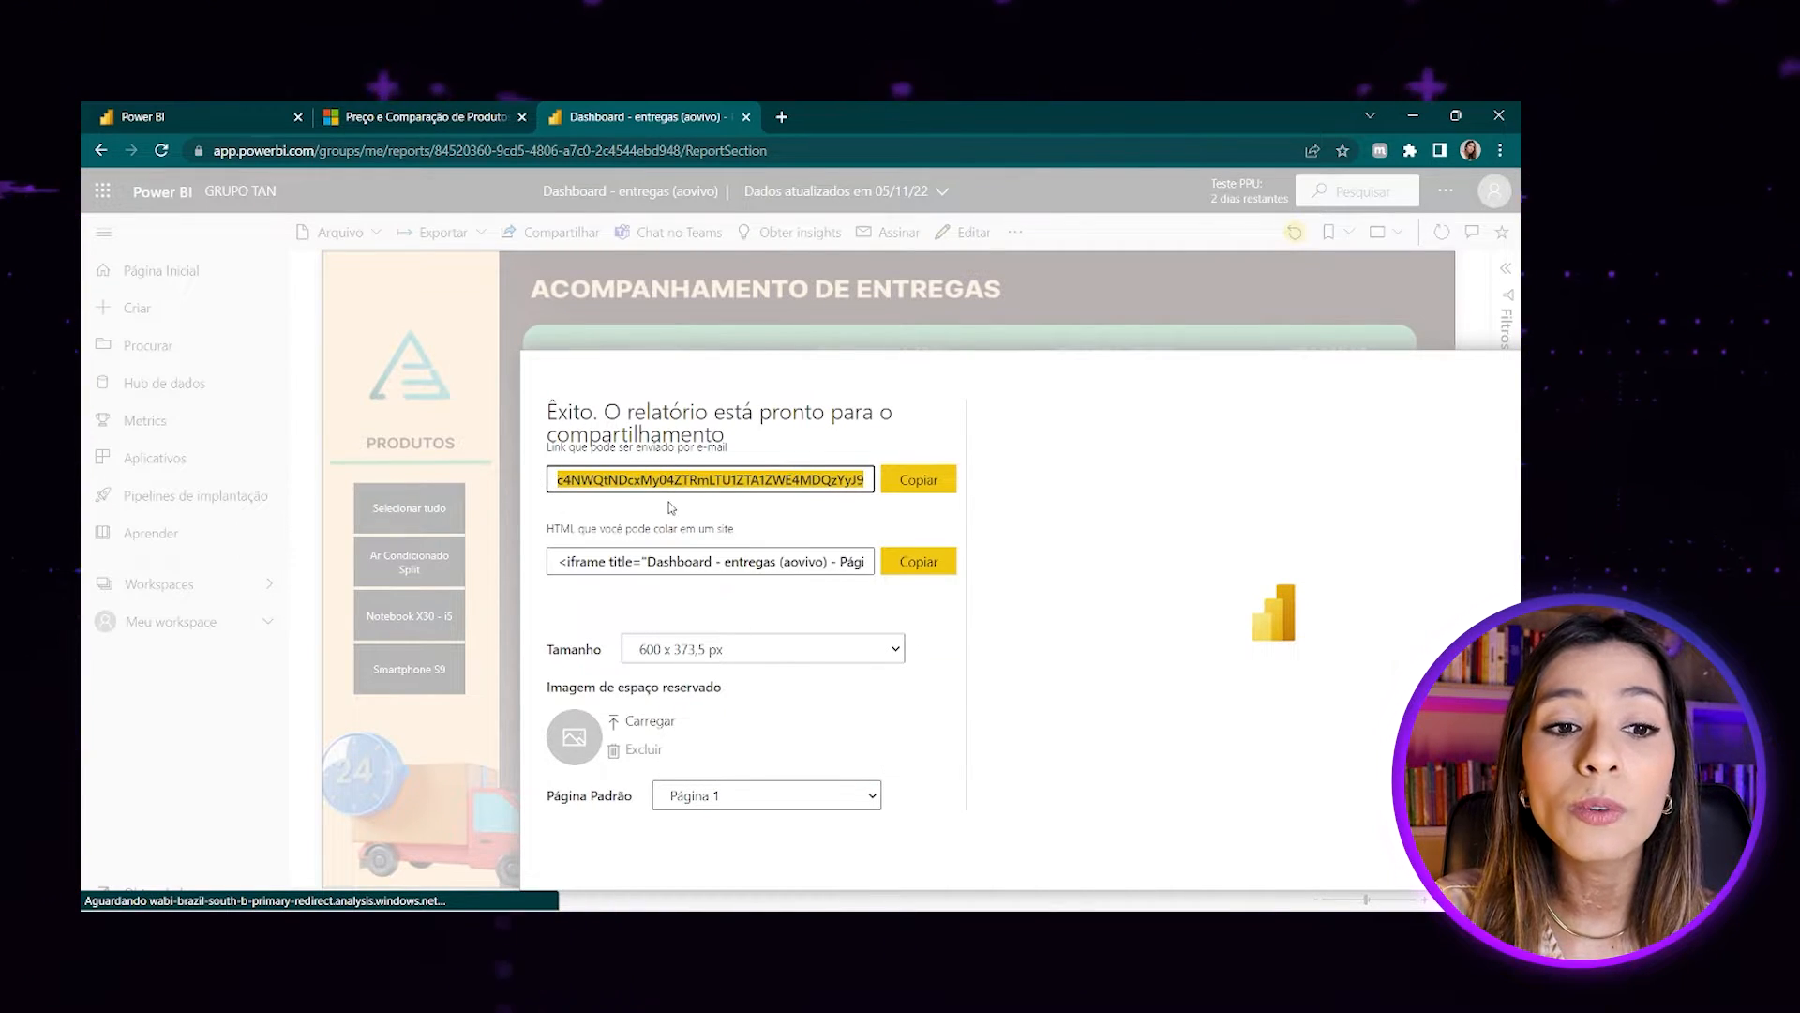
Copy the public report link, view the report through it in an incognito window, and close that window and the embed dialog.
{"action": "left_click", "coordinate": [912, 481]}
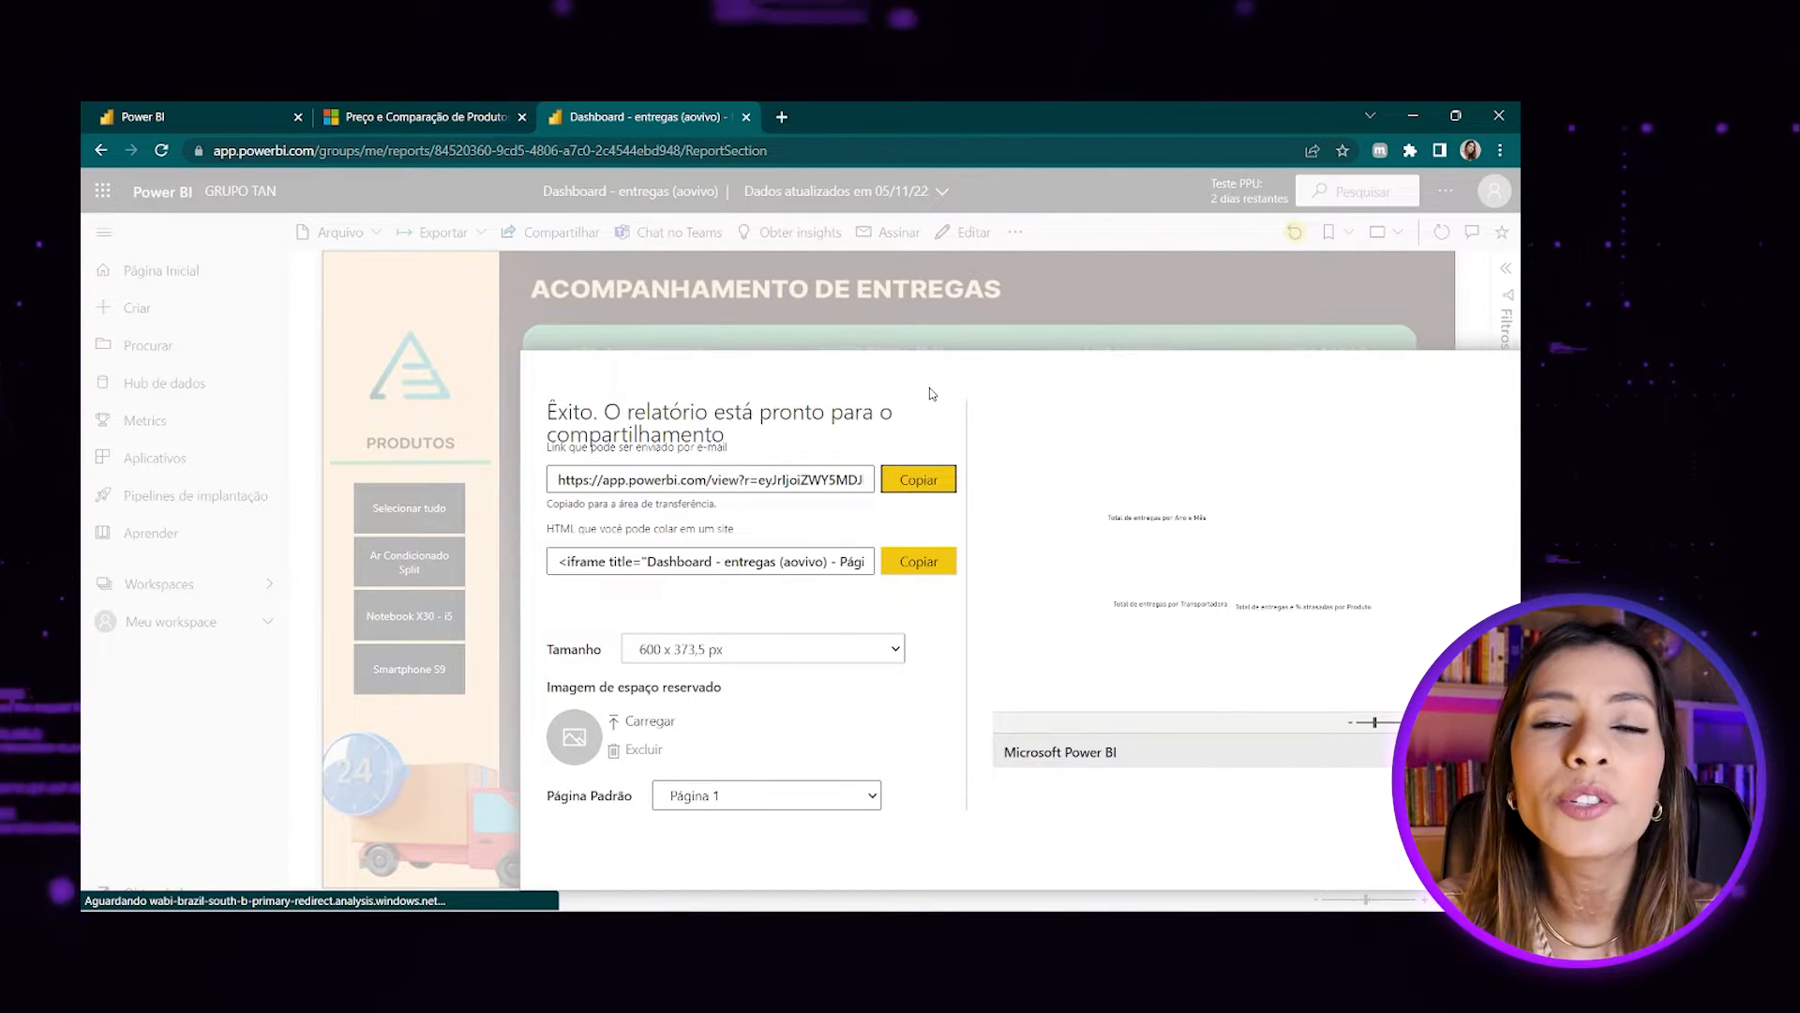
{"action": "key", "text": "ctrl+shift+n"}
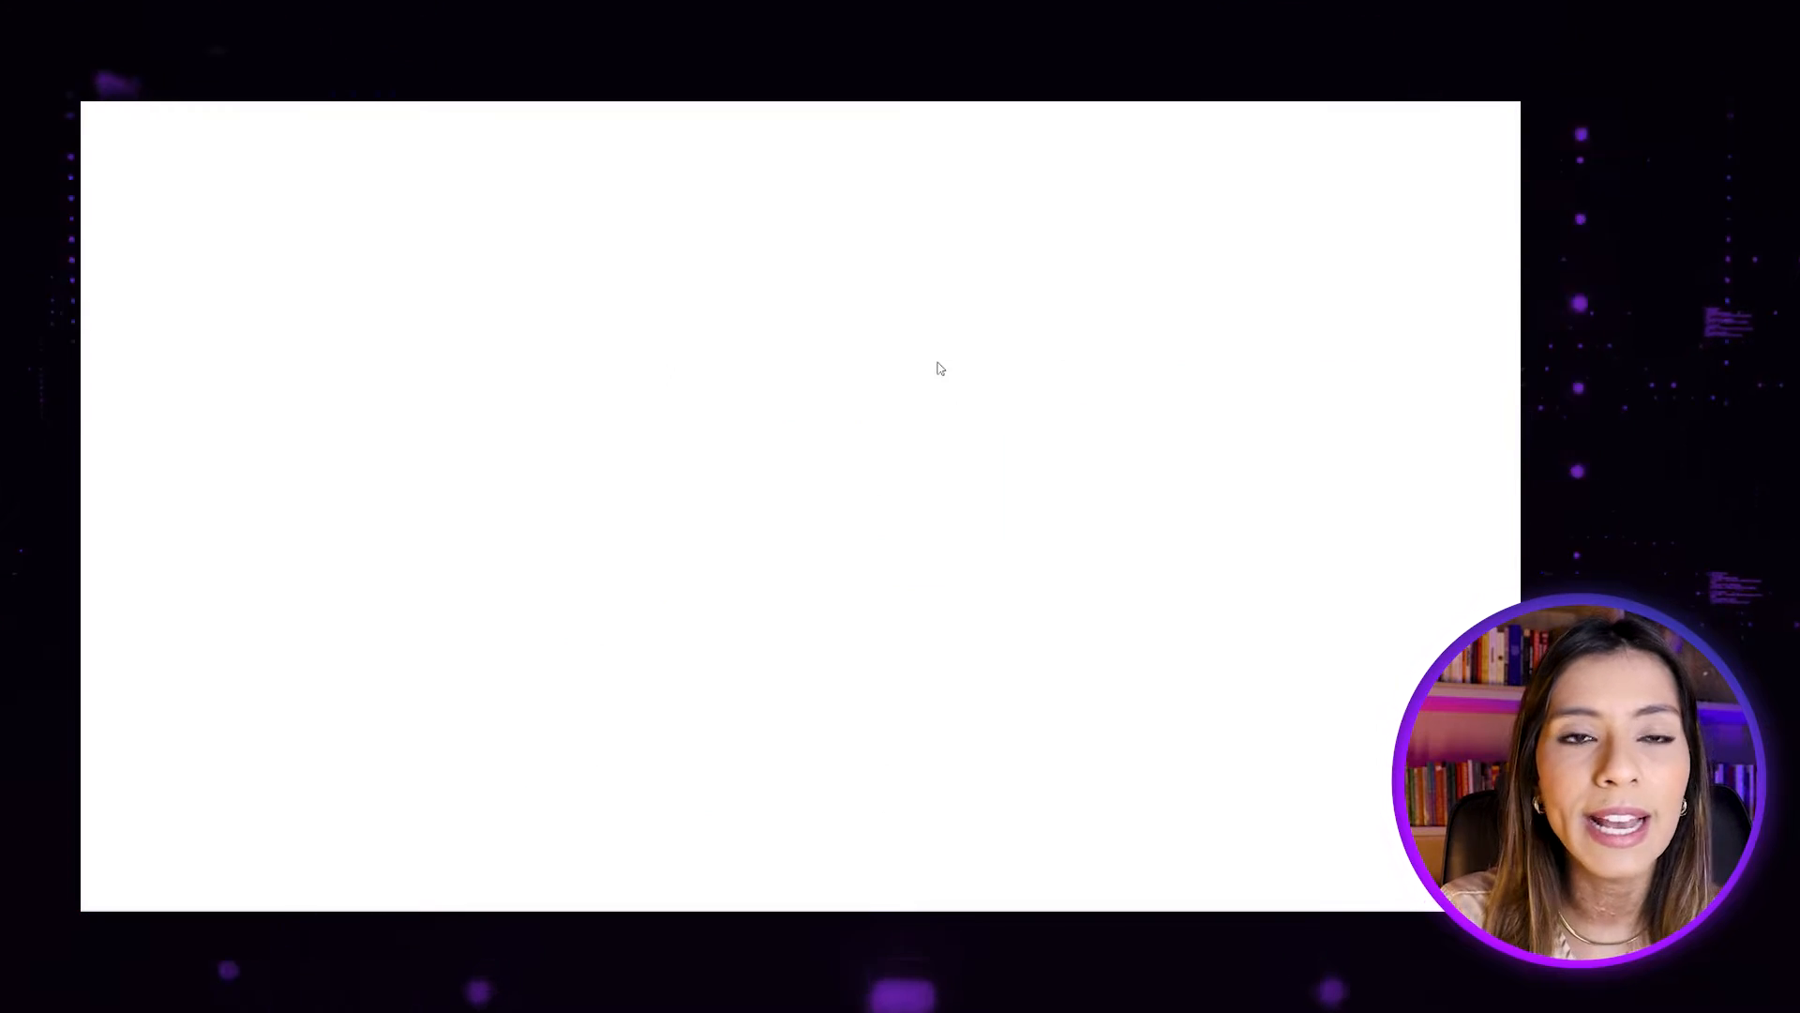
{"action": "type", "text": "https://app.powerbi.com/view?r=eyJrIjoiZWY5MDJlNTItODQ0MC00ZDFjLTg2ZGItN2I3YmVjZjE2MWYyIiwidCI6IjdmOWI5MGFiLTc4NWQtNDcxMy04ZTRmLTU1ZTA1ZWE4MDQzYyJ9"}
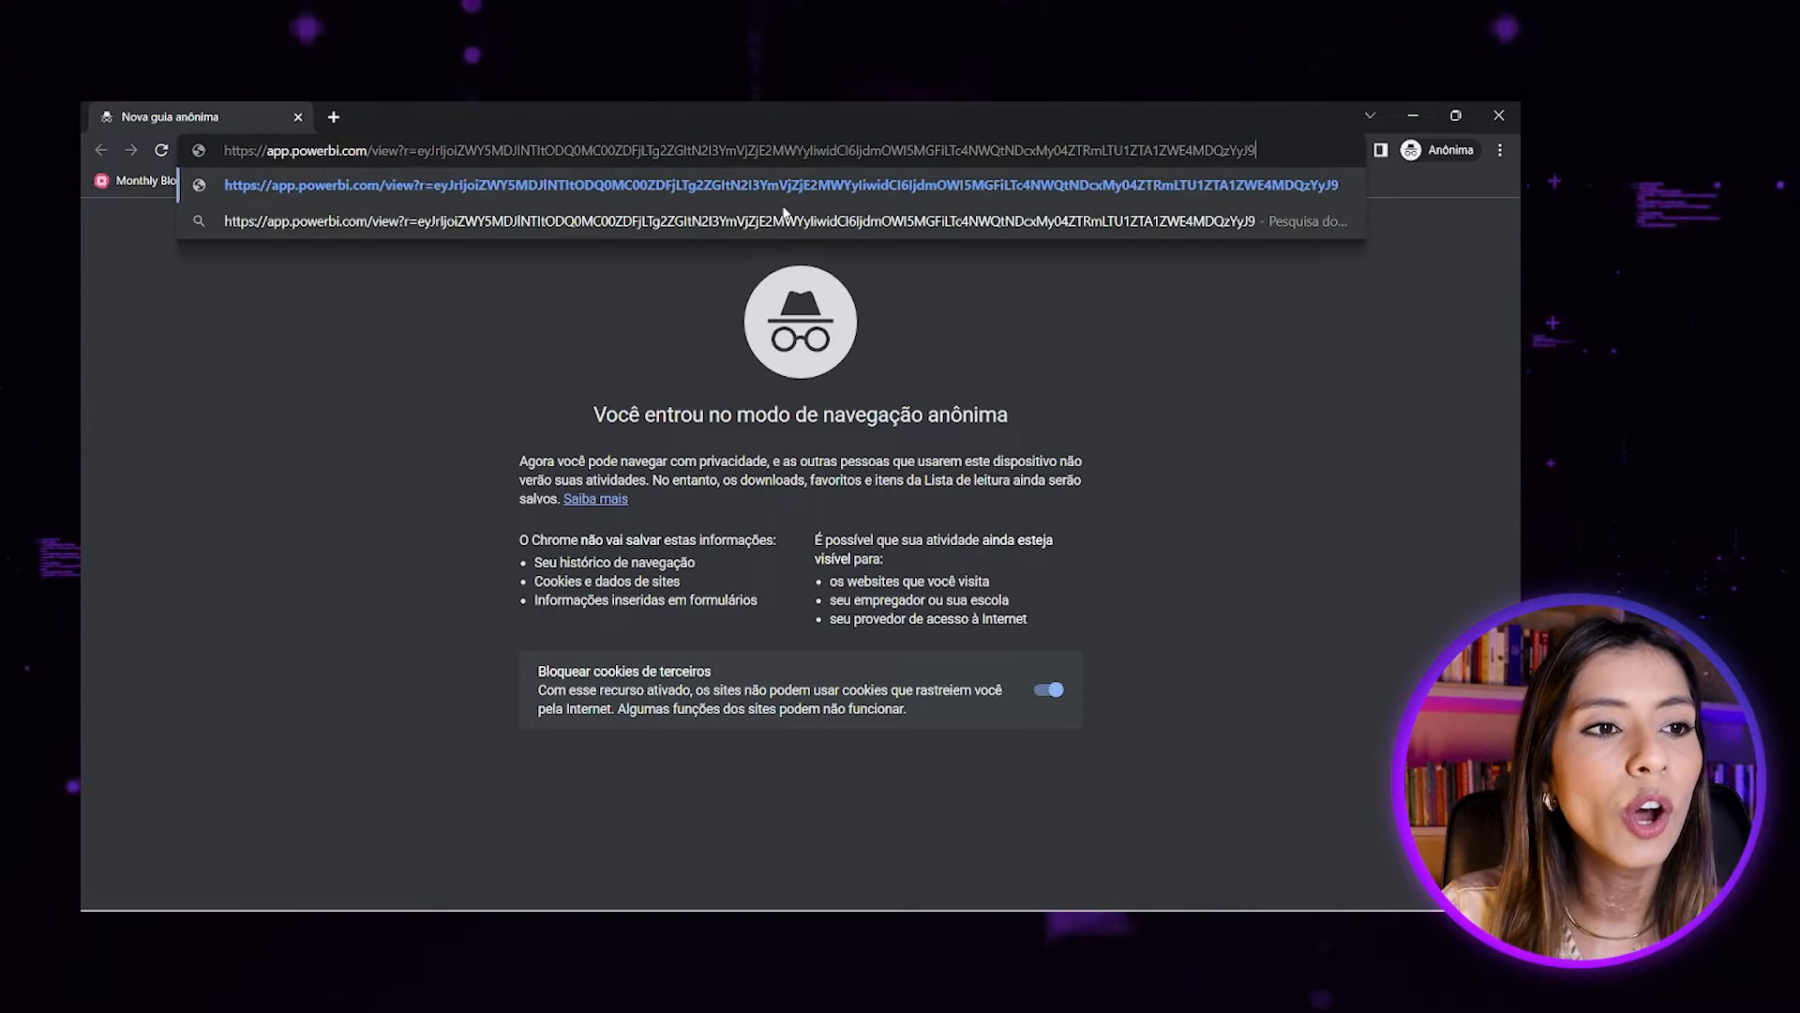
{"action": "key", "text": "Return"}
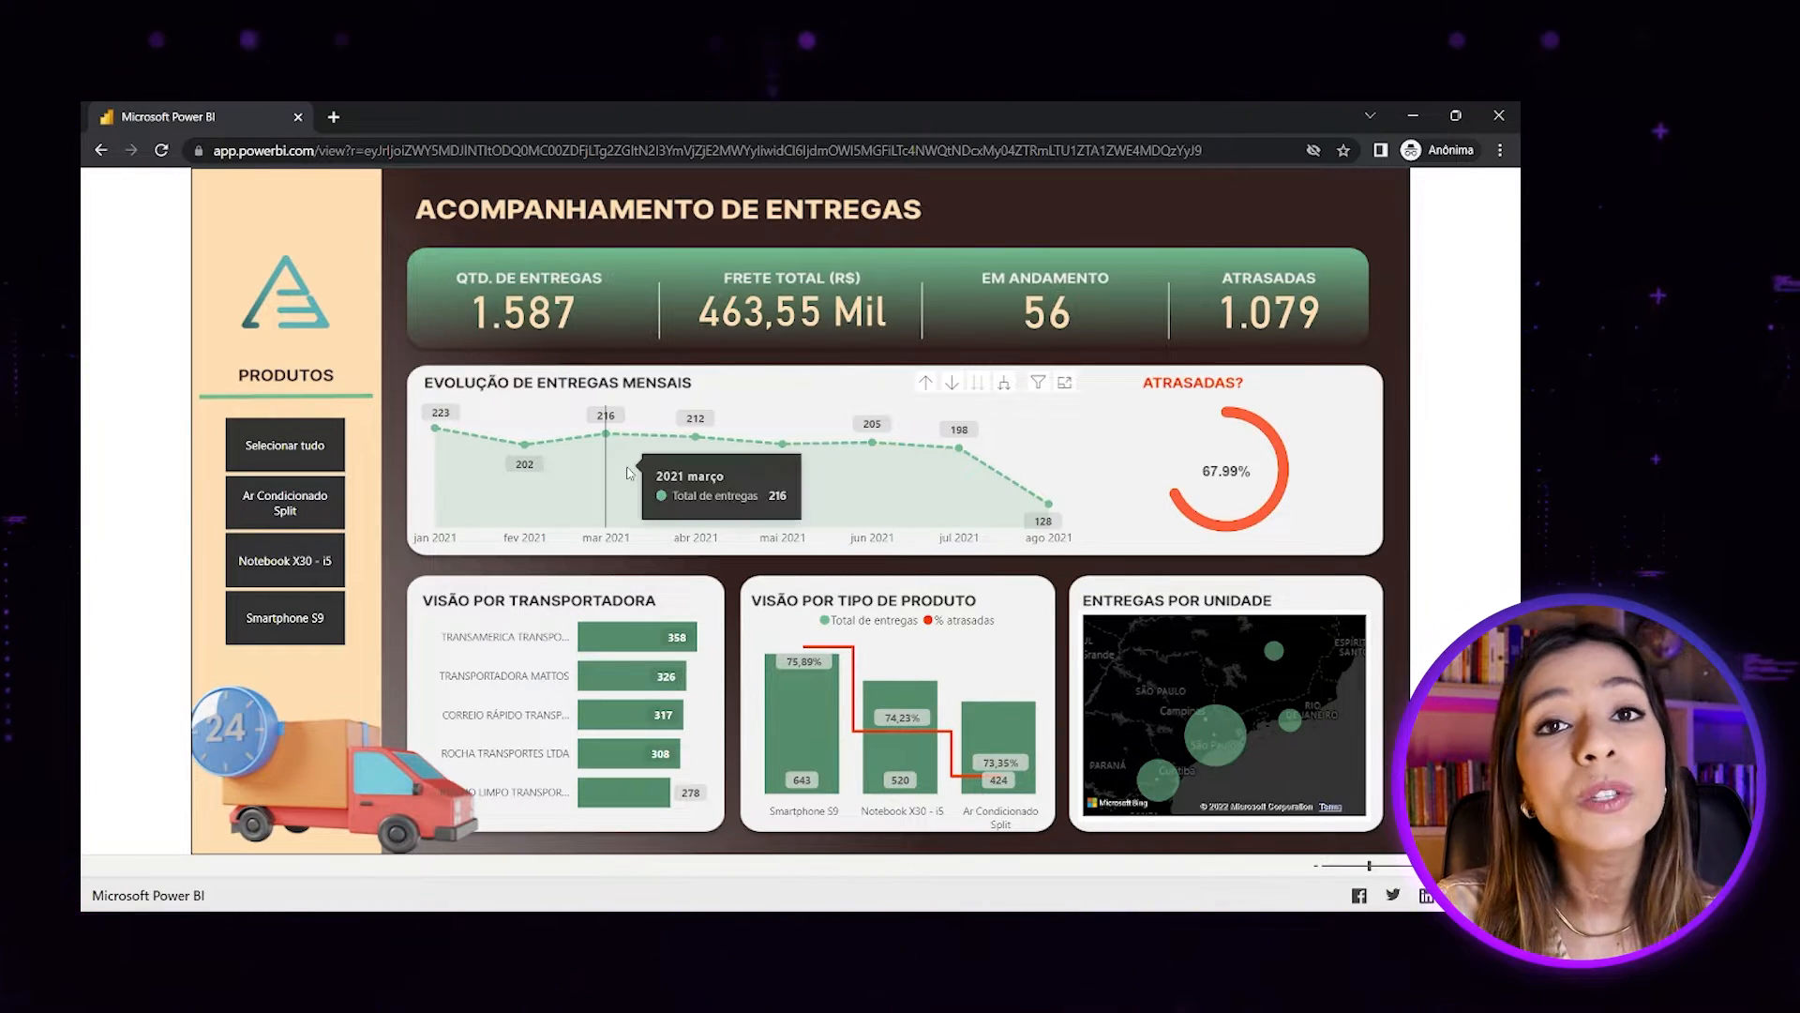
{"action": "mouse_move", "coordinate": [857, 900]}
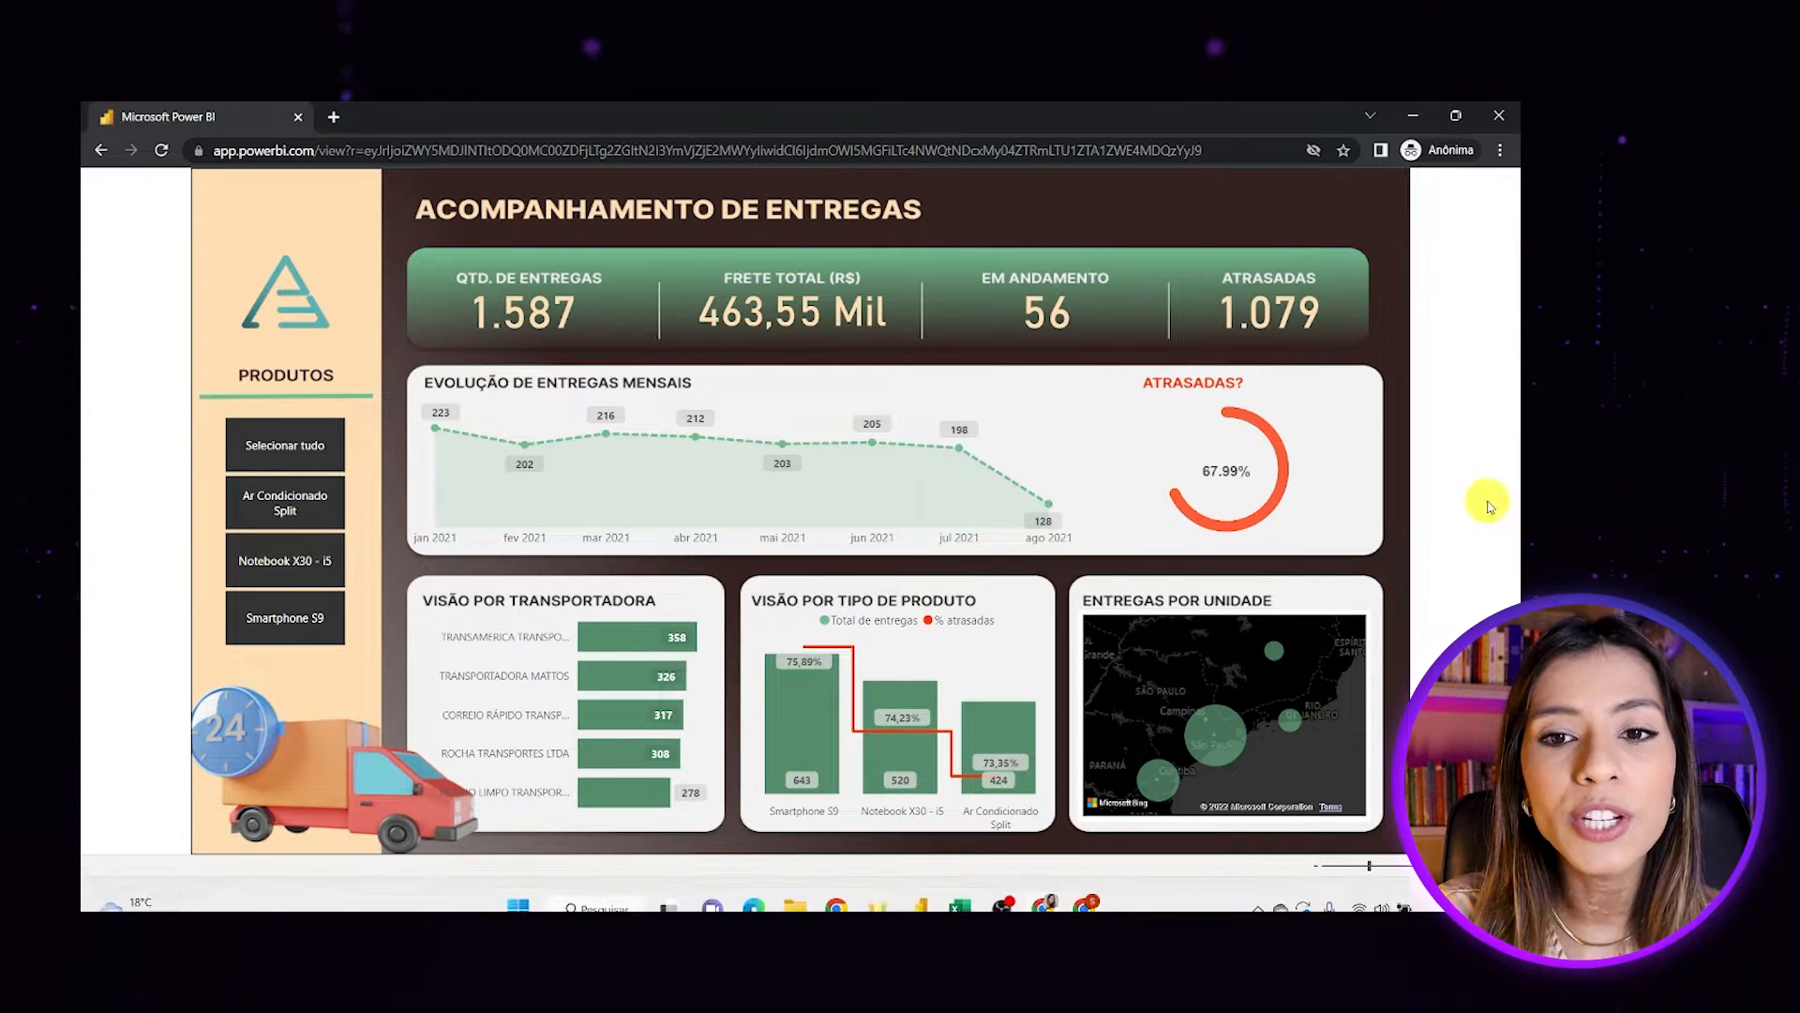
{"action": "mouse_move", "coordinate": [1008, 503]}
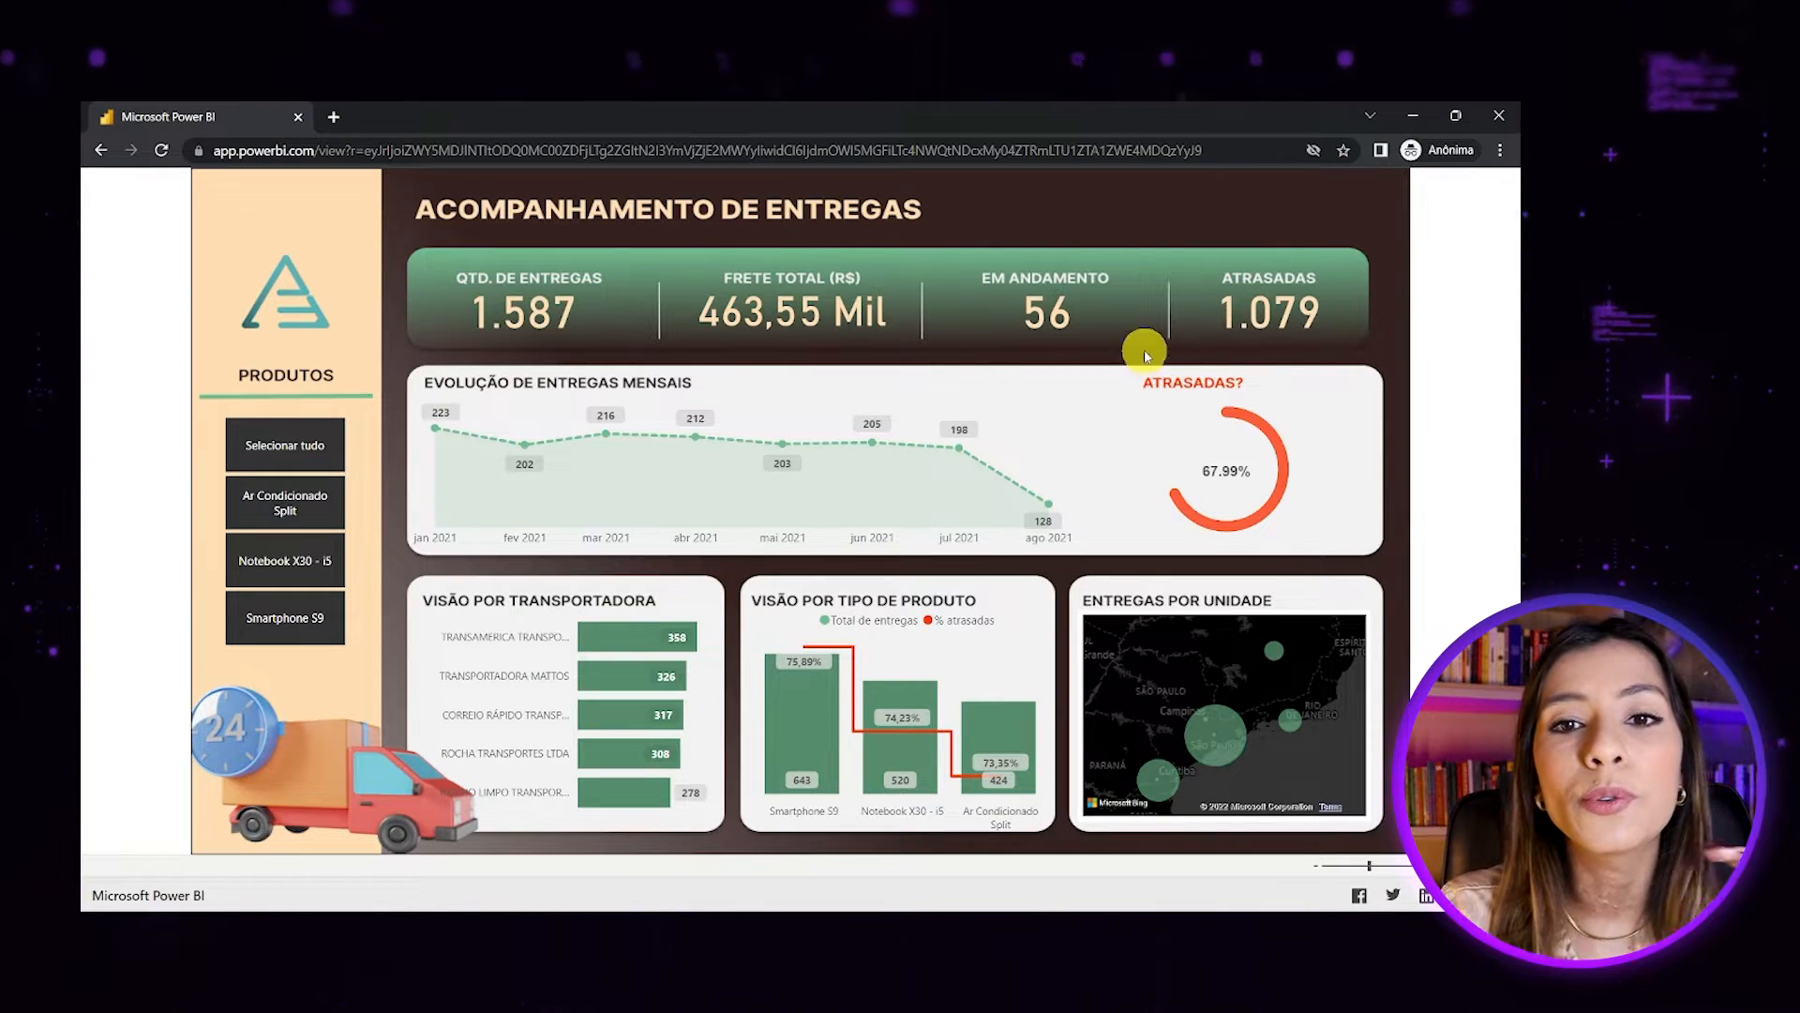
{"action": "left_click", "coordinate": [1508, 110]}
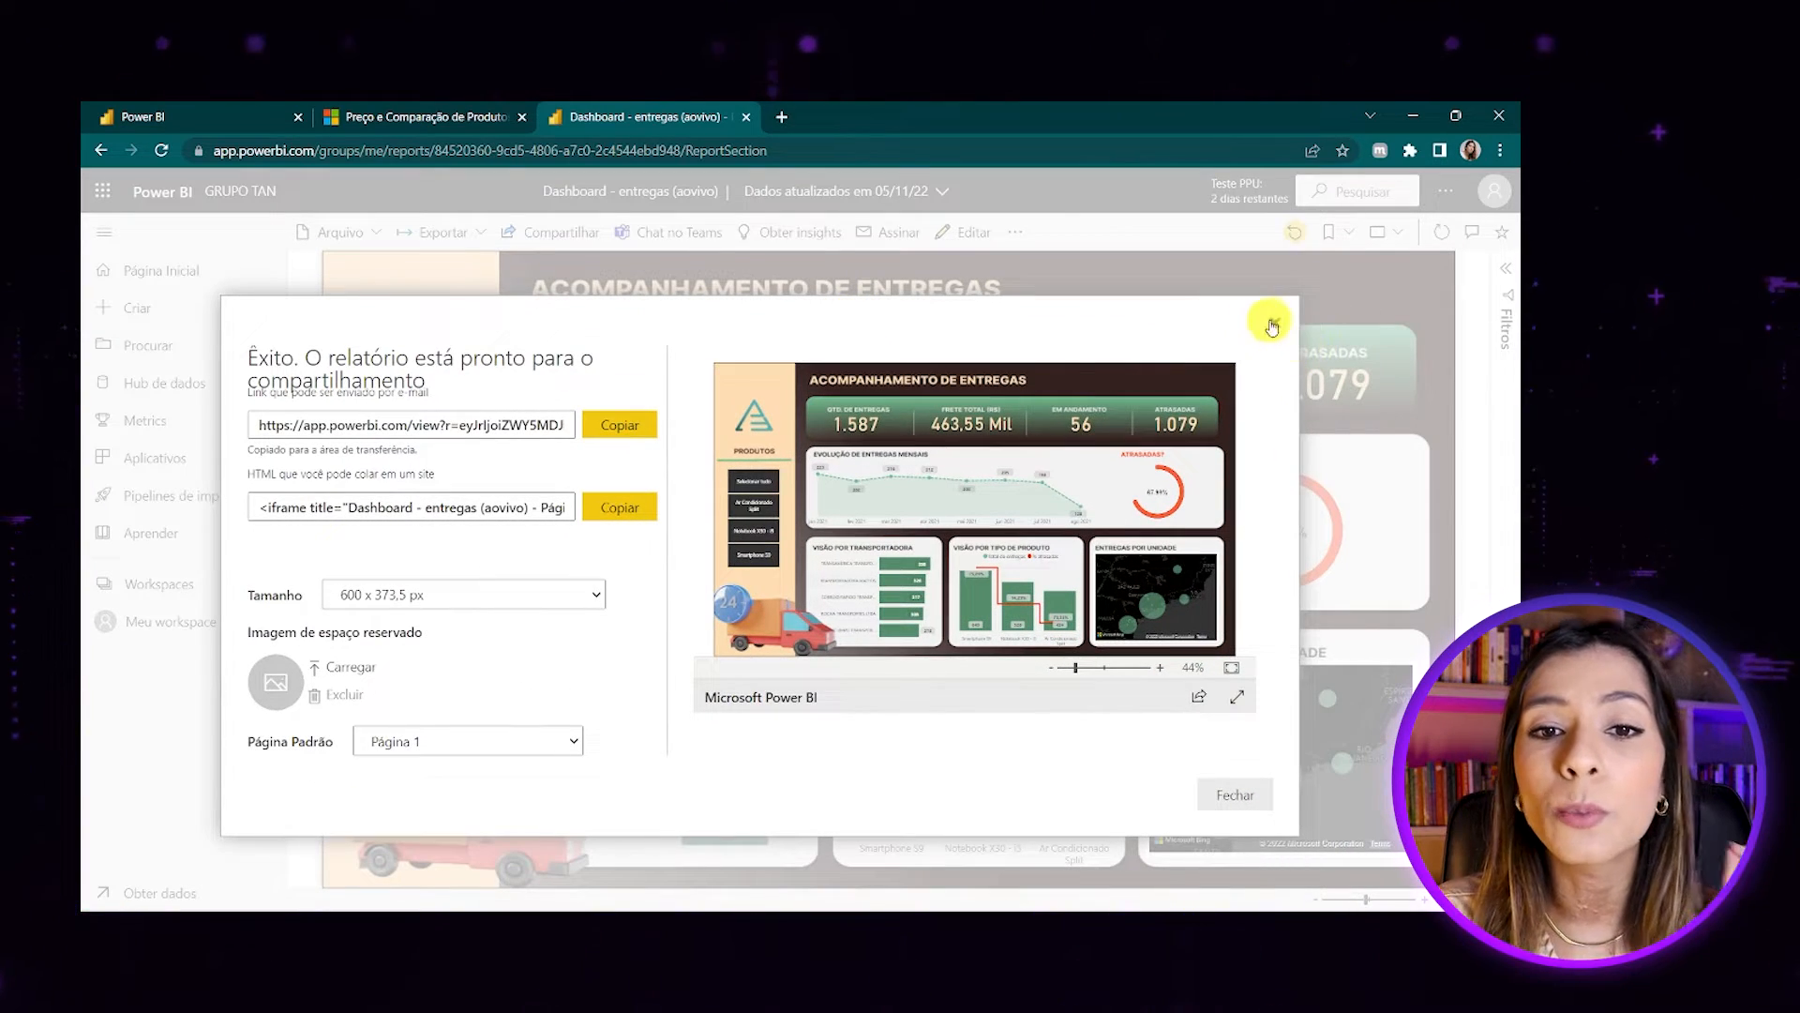
{"action": "left_click", "coordinate": [1273, 321]}
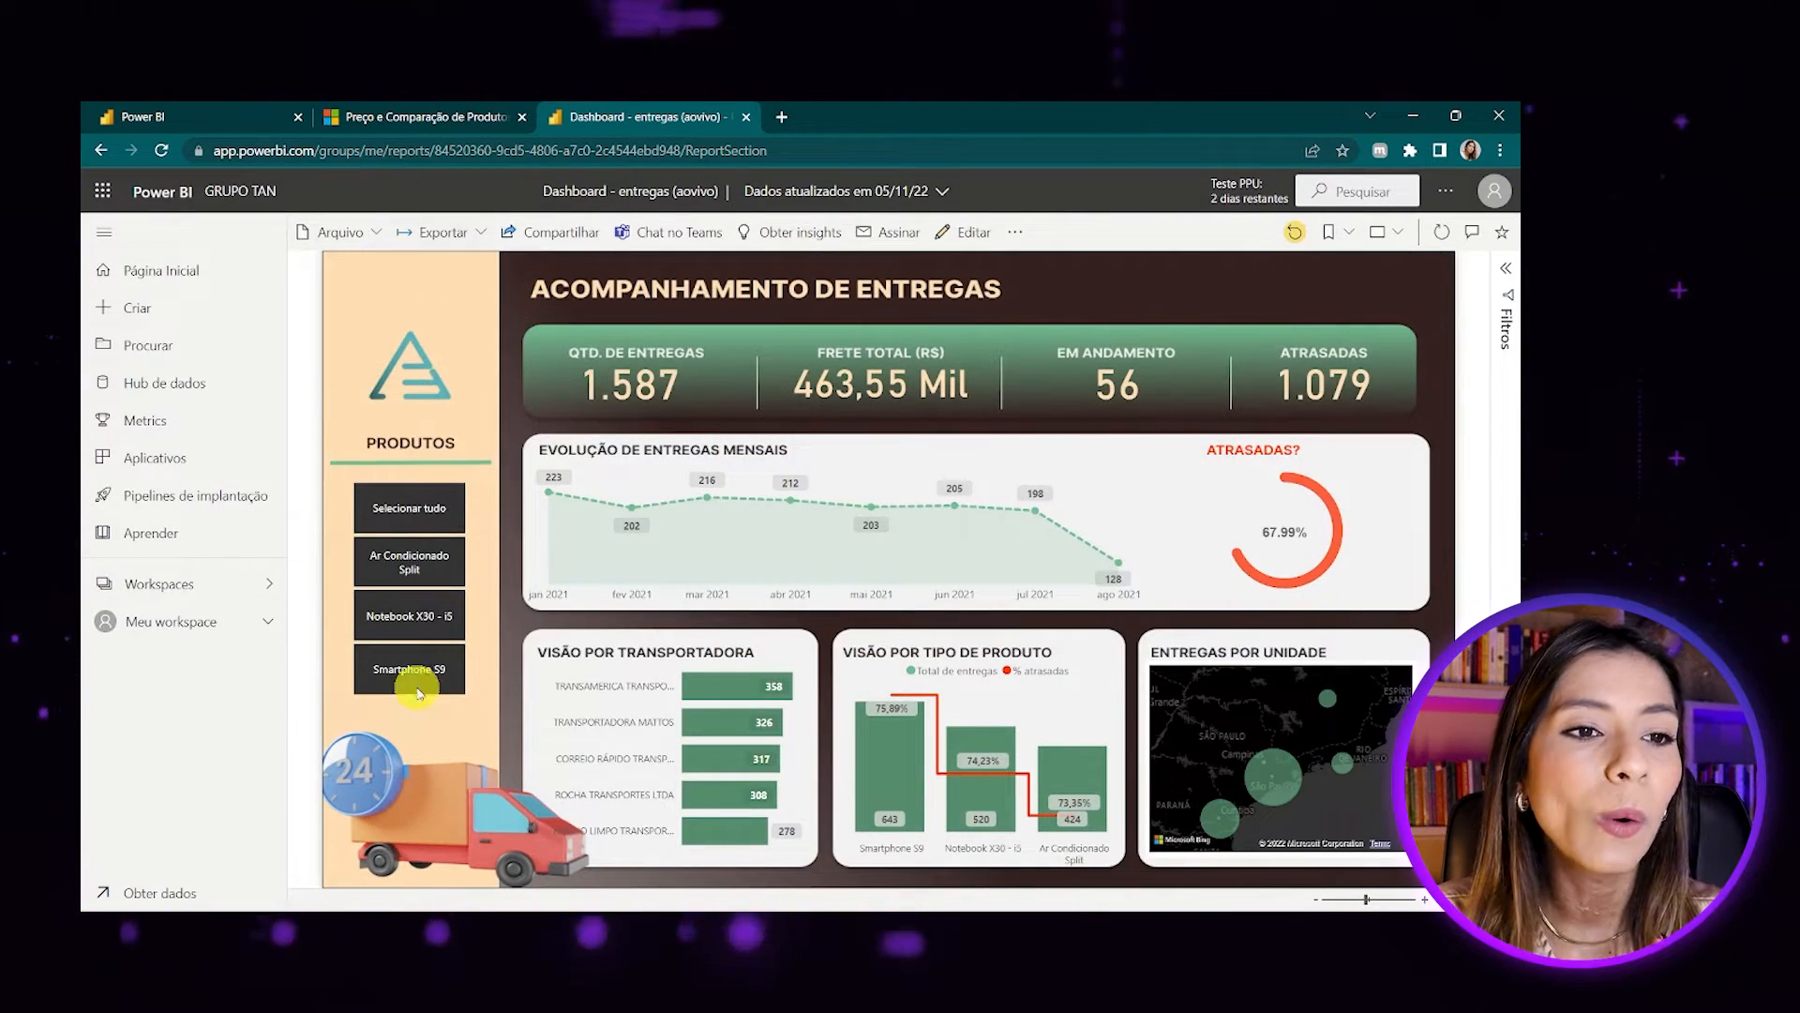
Copy a sharing link to the report for people in the organization and close the sharing dialog.
{"action": "left_click", "coordinate": [571, 235]}
{"action": "left_click", "coordinate": [713, 497]}
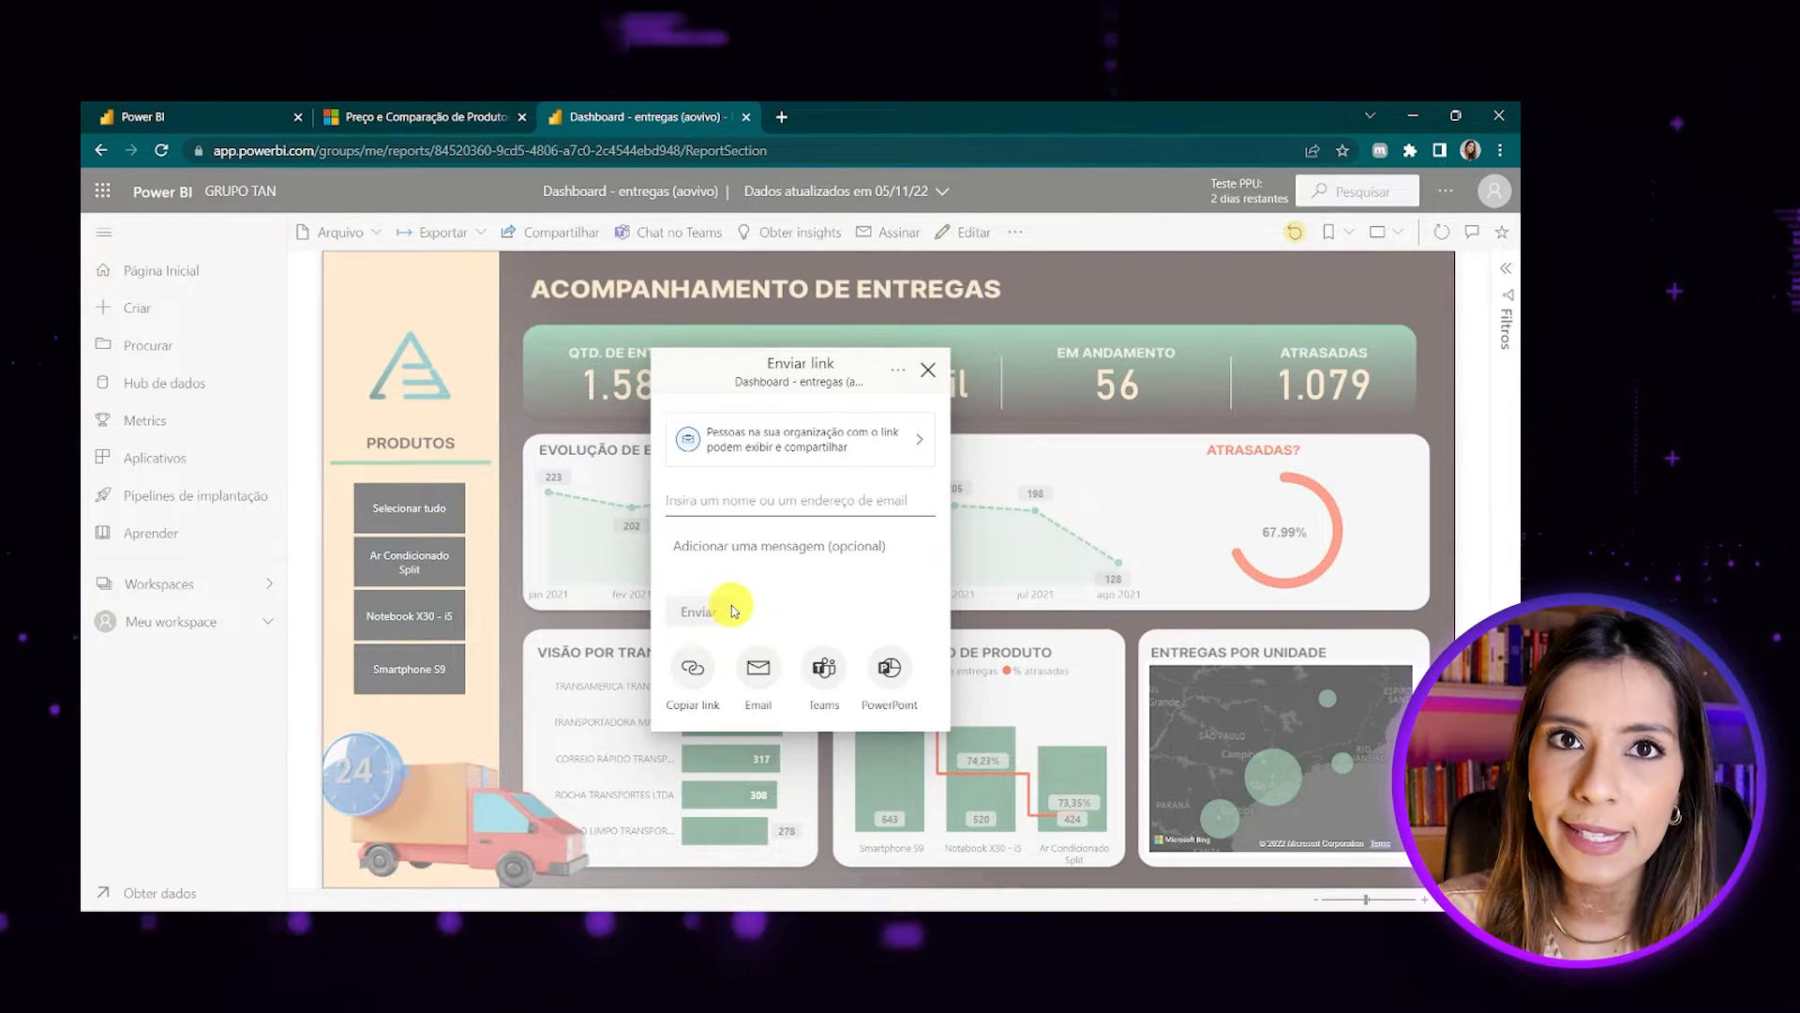
{"action": "left_click", "coordinate": [695, 672]}
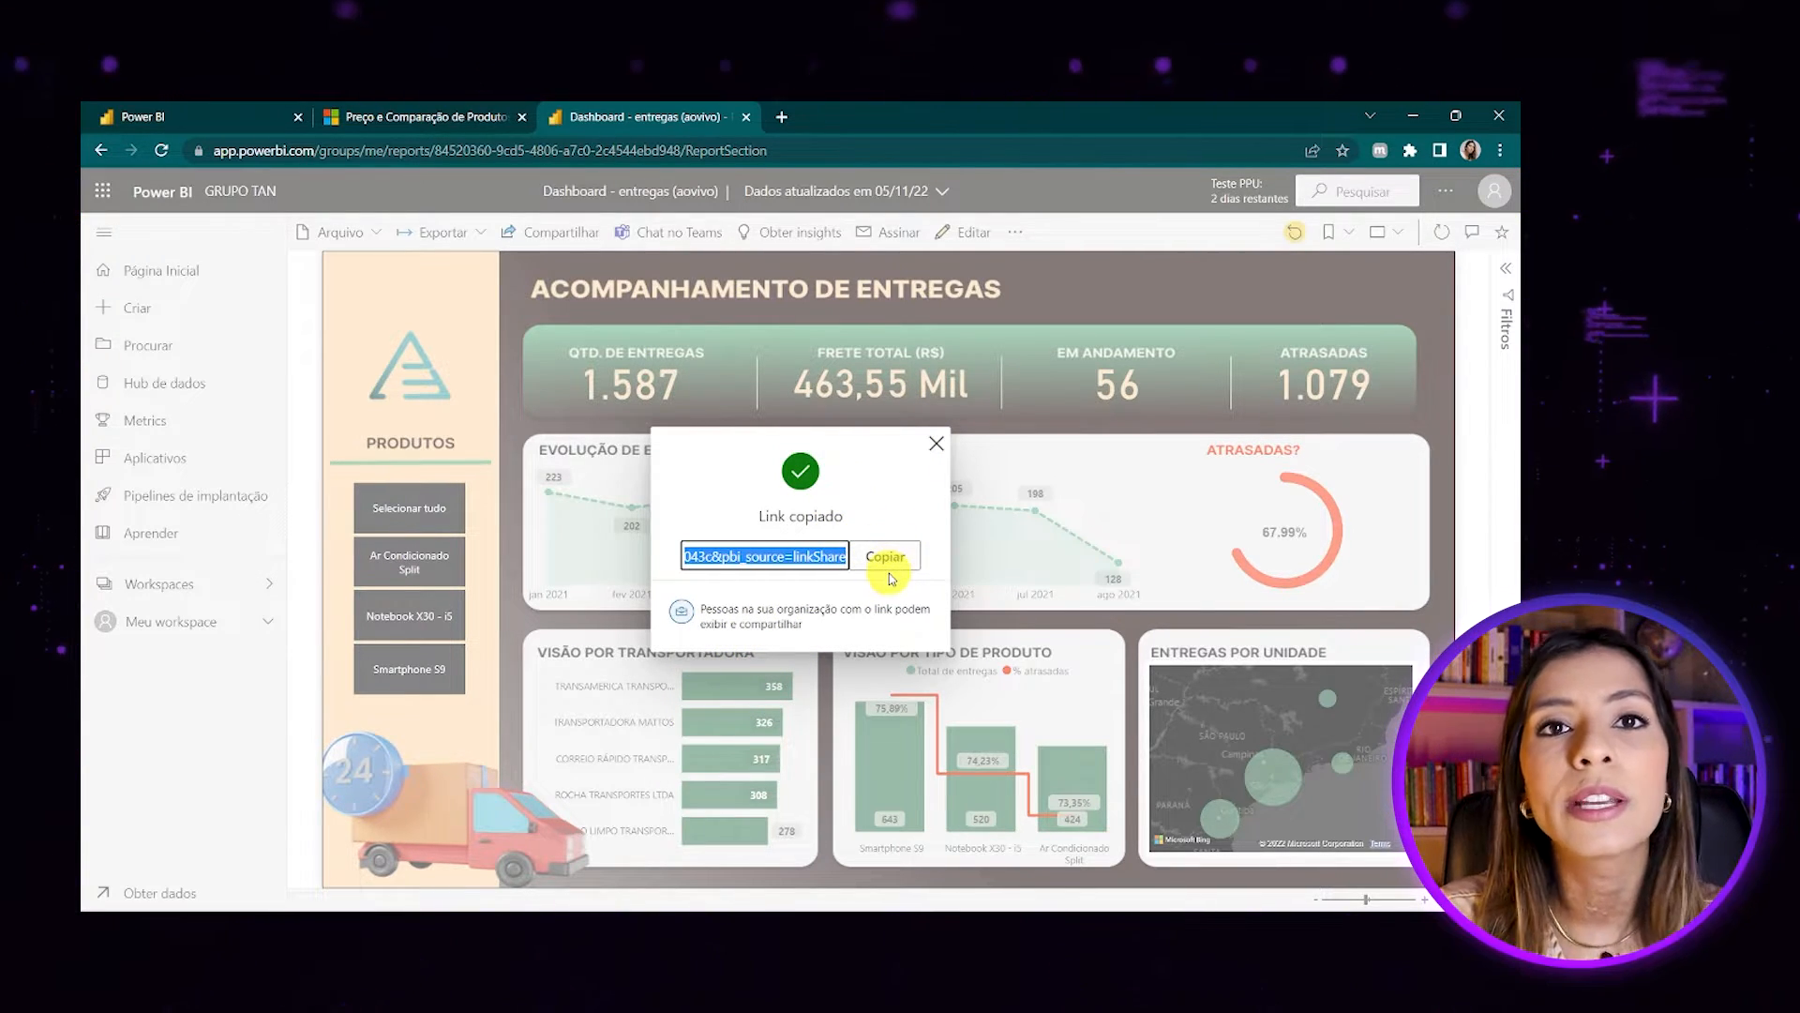
{"action": "left_click", "coordinate": [936, 444]}
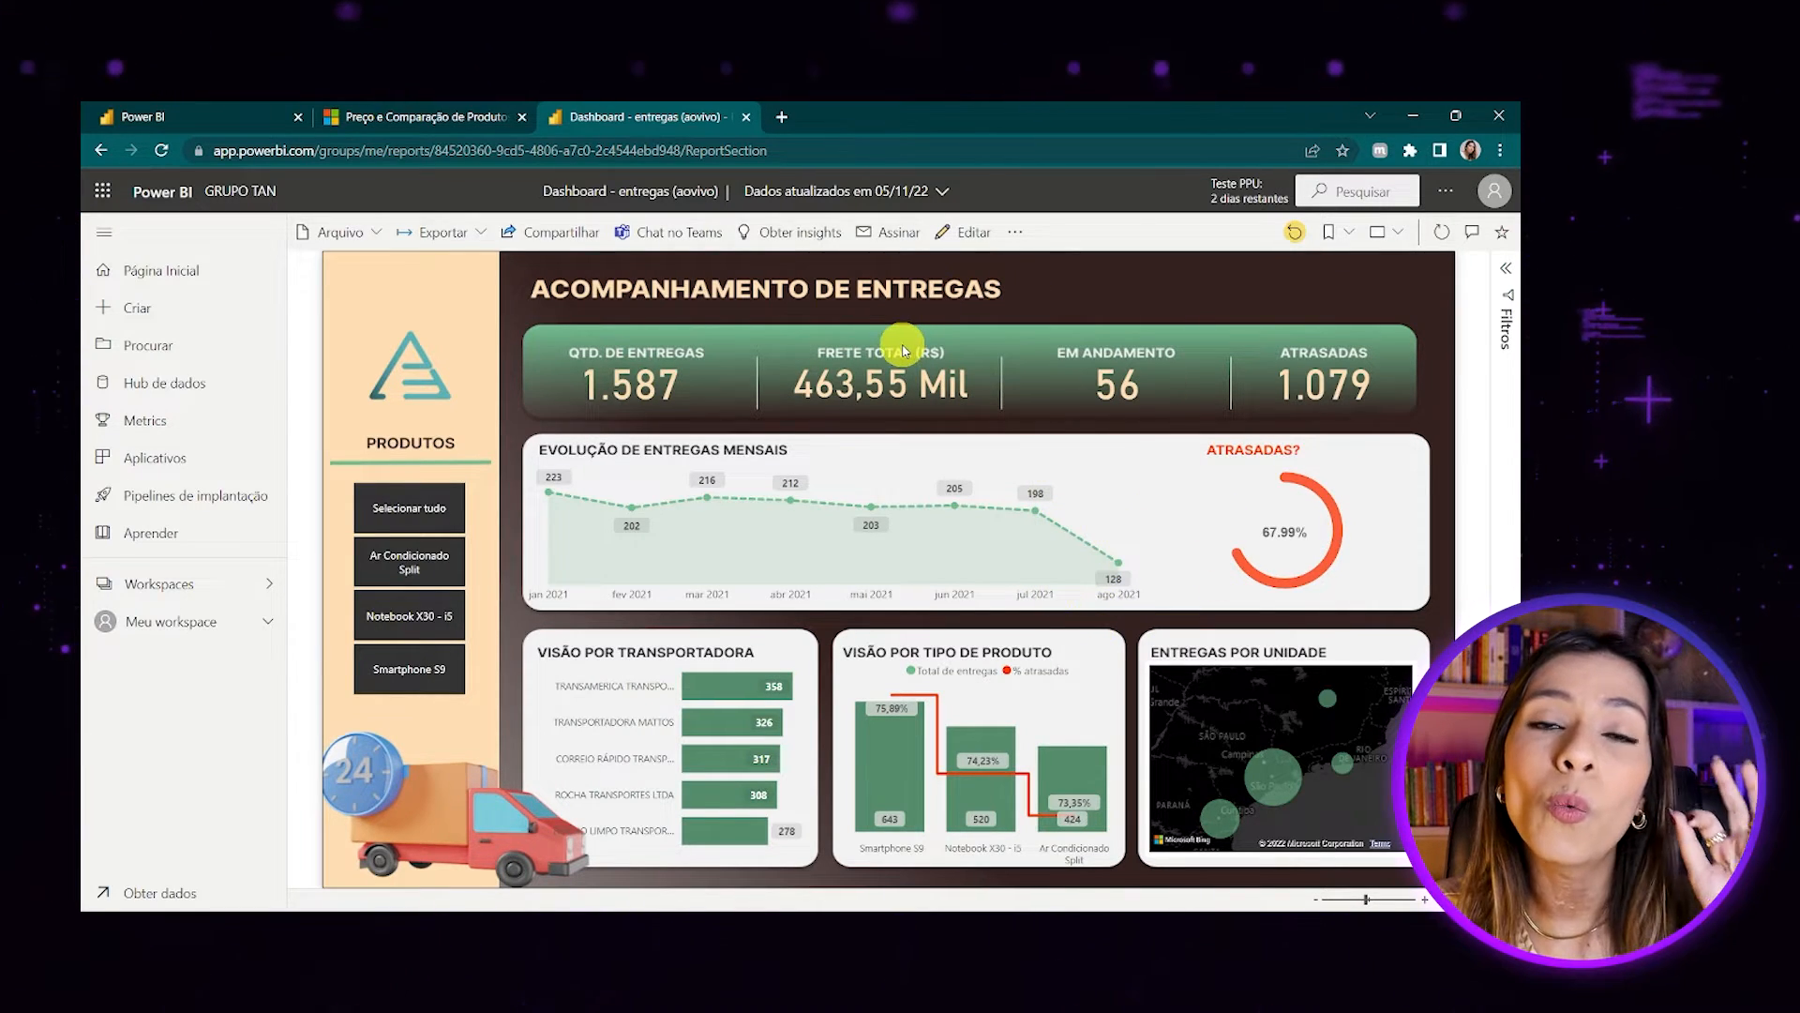
Add a new e-mail subscription to the report and go to its recipient field.
{"action": "mouse_move", "coordinate": [906, 351]}
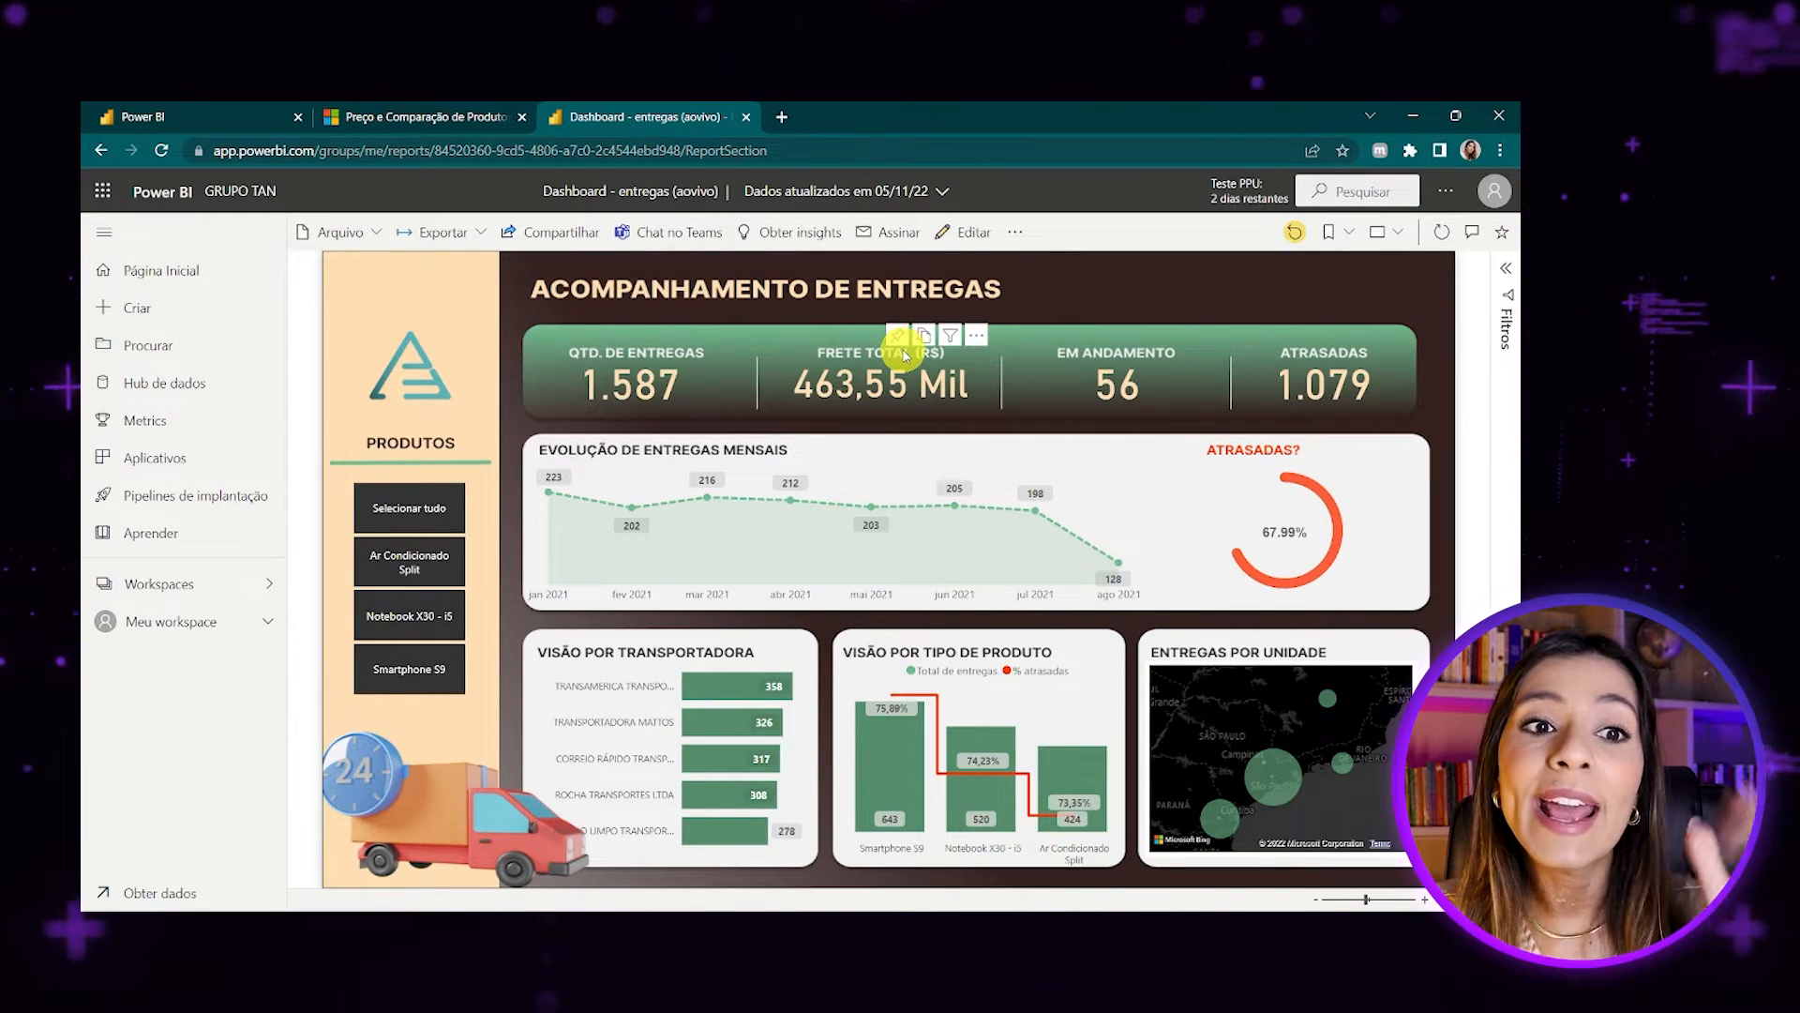
{"action": "left_click", "coordinate": [896, 233]}
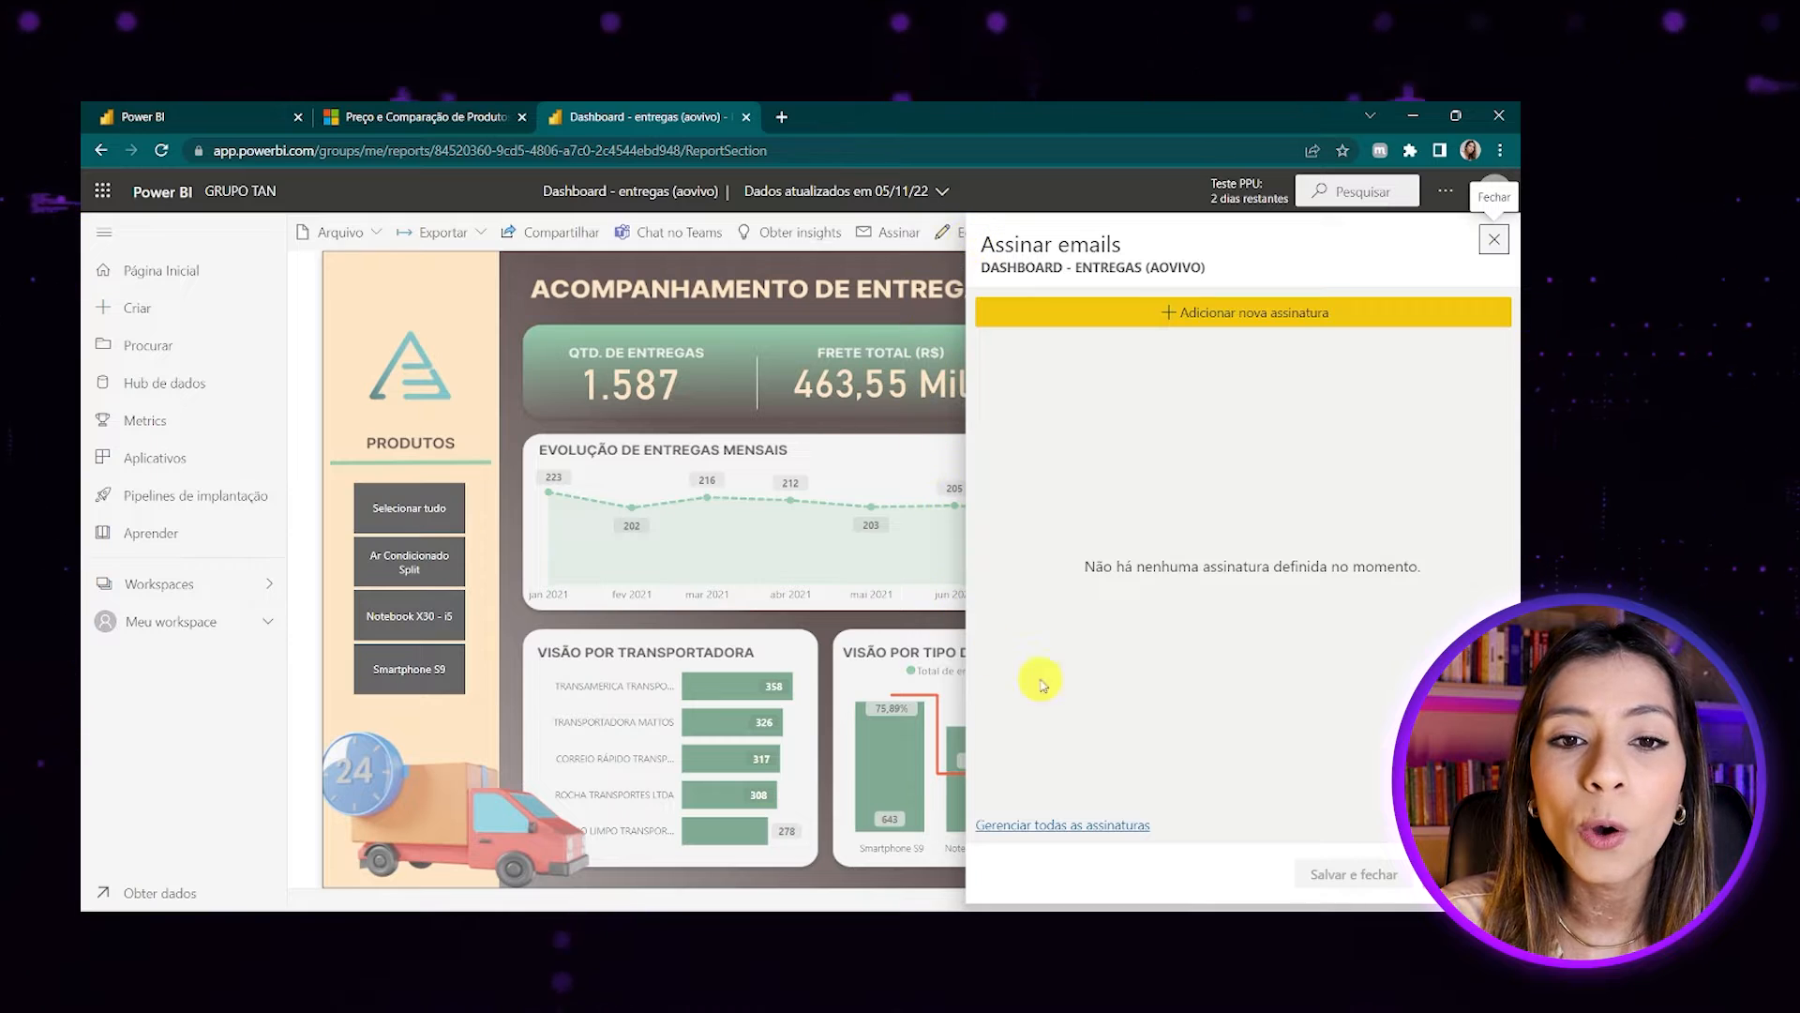
{"action": "left_click", "coordinate": [1208, 310]}
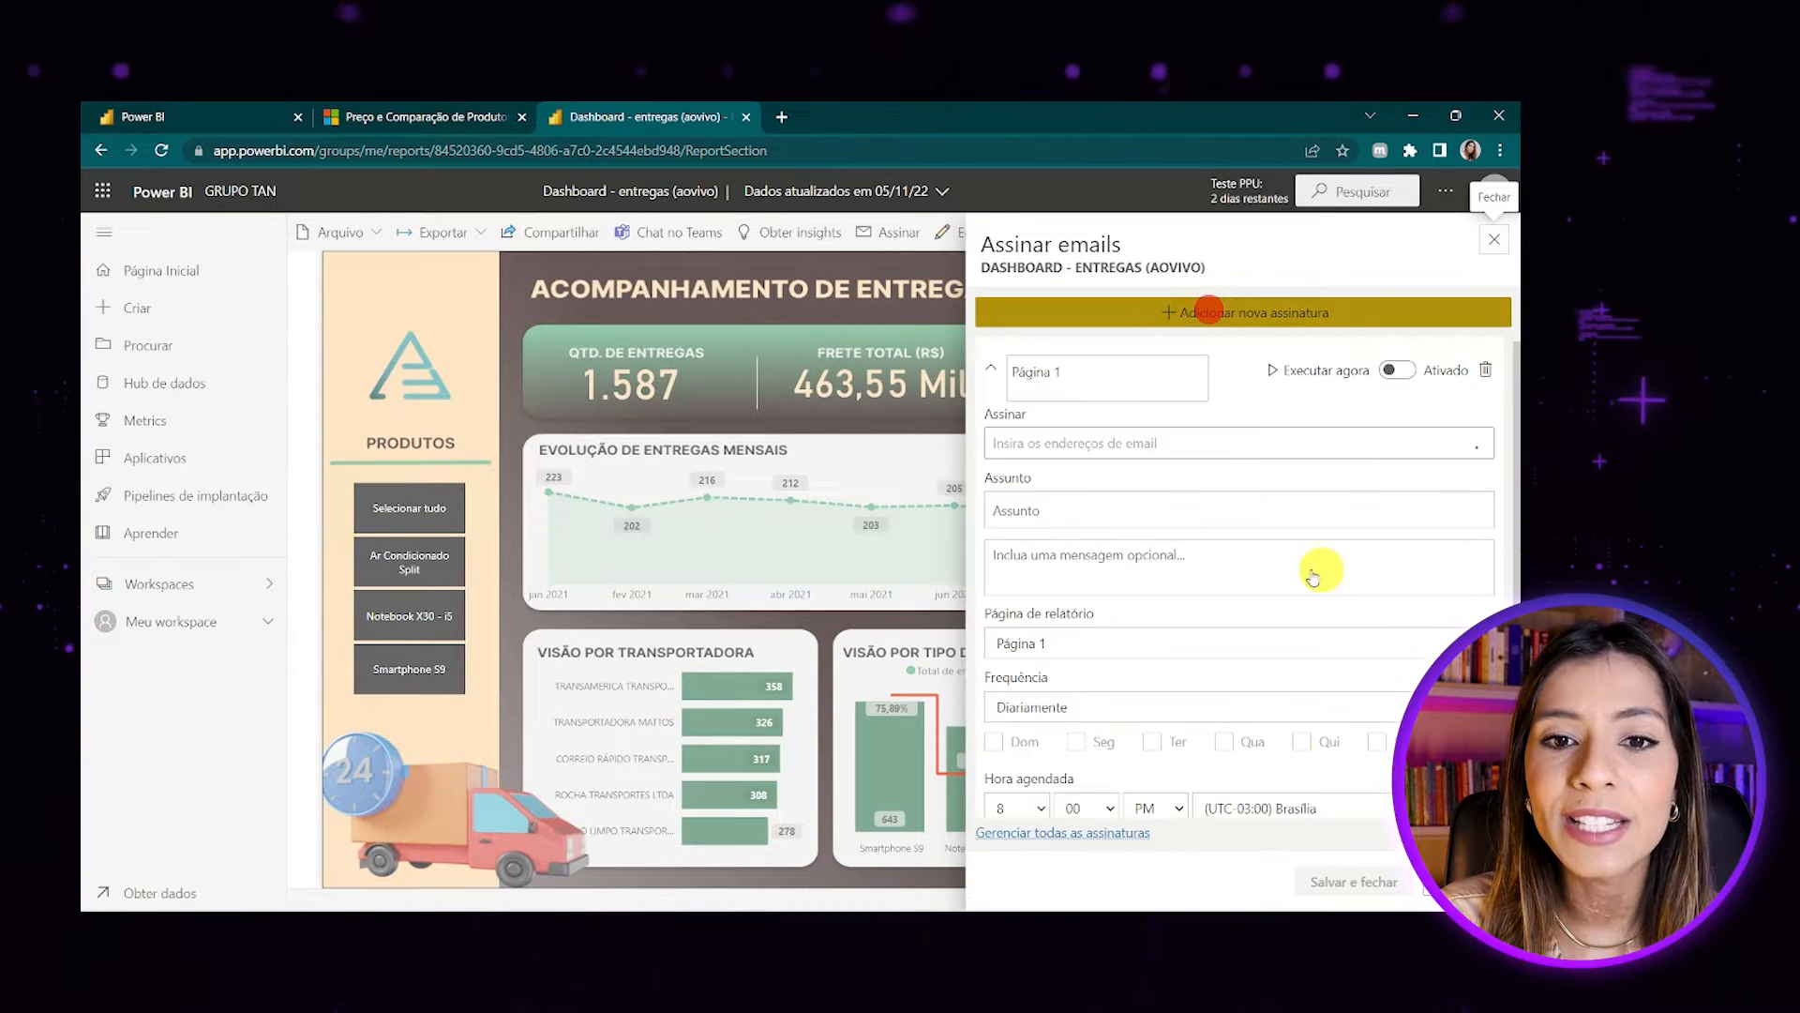
{"action": "left_click", "coordinate": [1224, 446]}
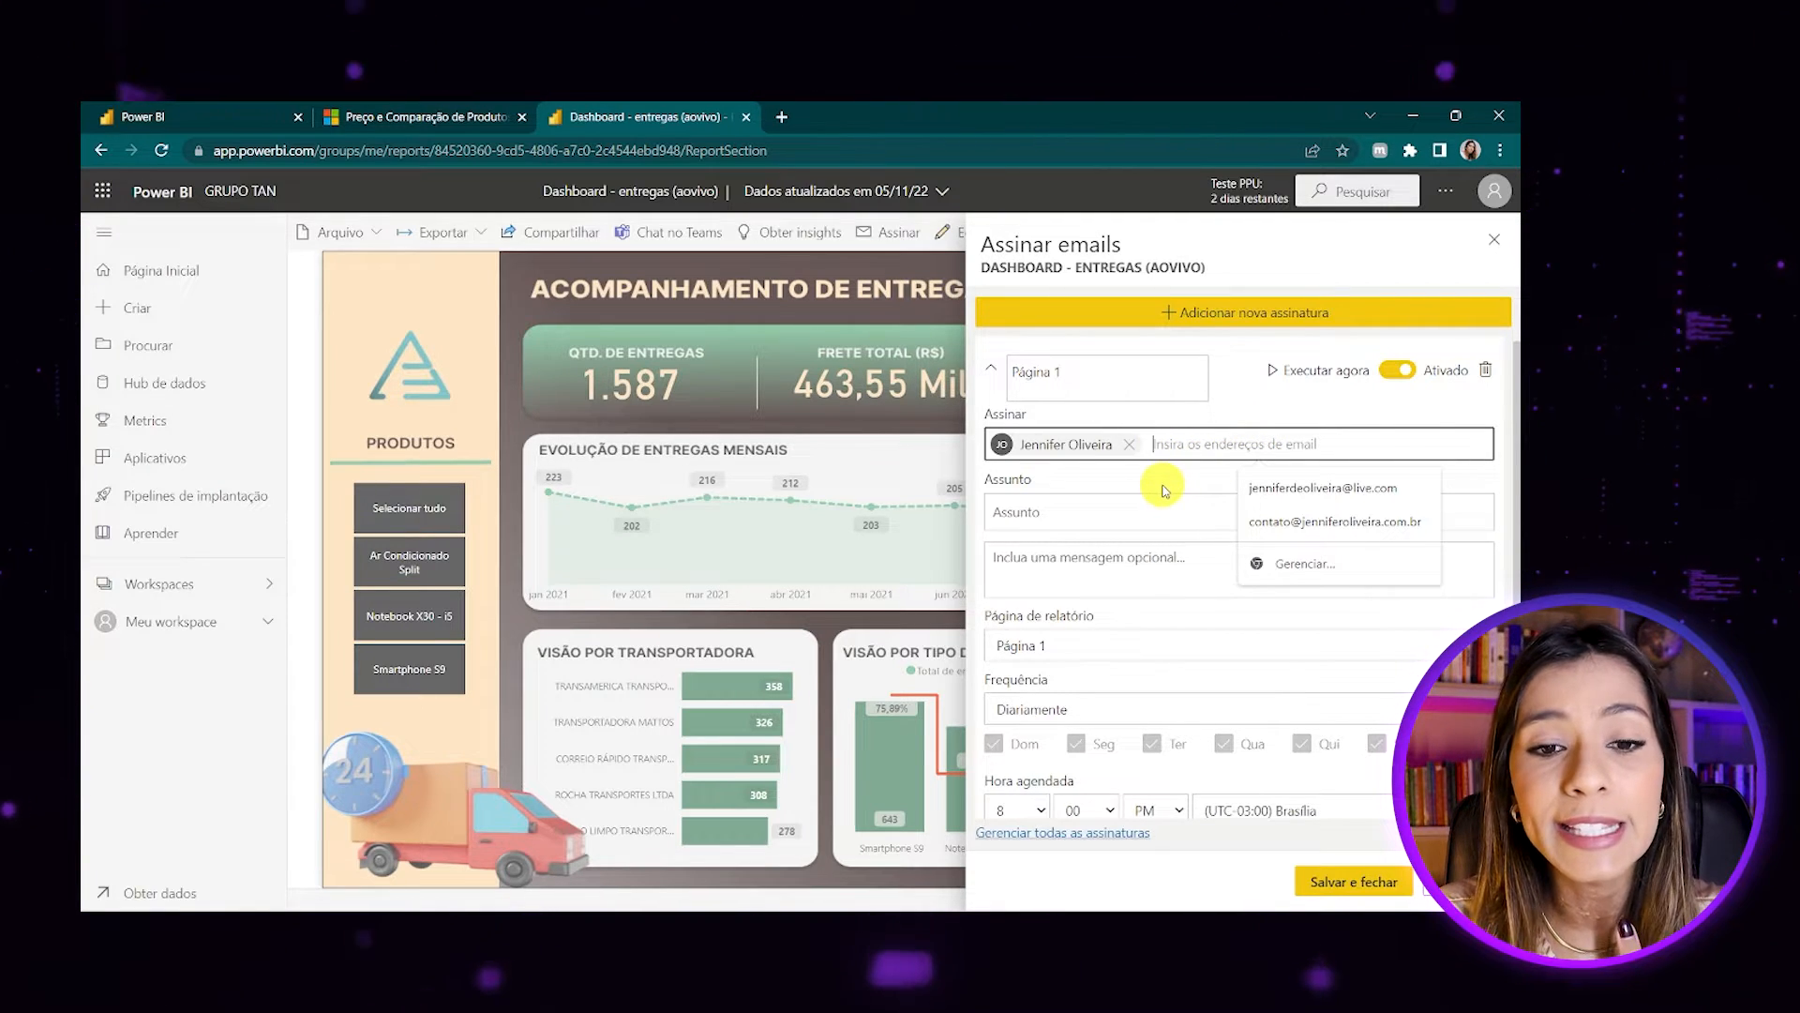
Enter "Dashboard de entregas atualizado" as the subscription's subject and "Exemplo de texto" as its optional message.
{"action": "left_click", "coordinate": [1110, 506]}
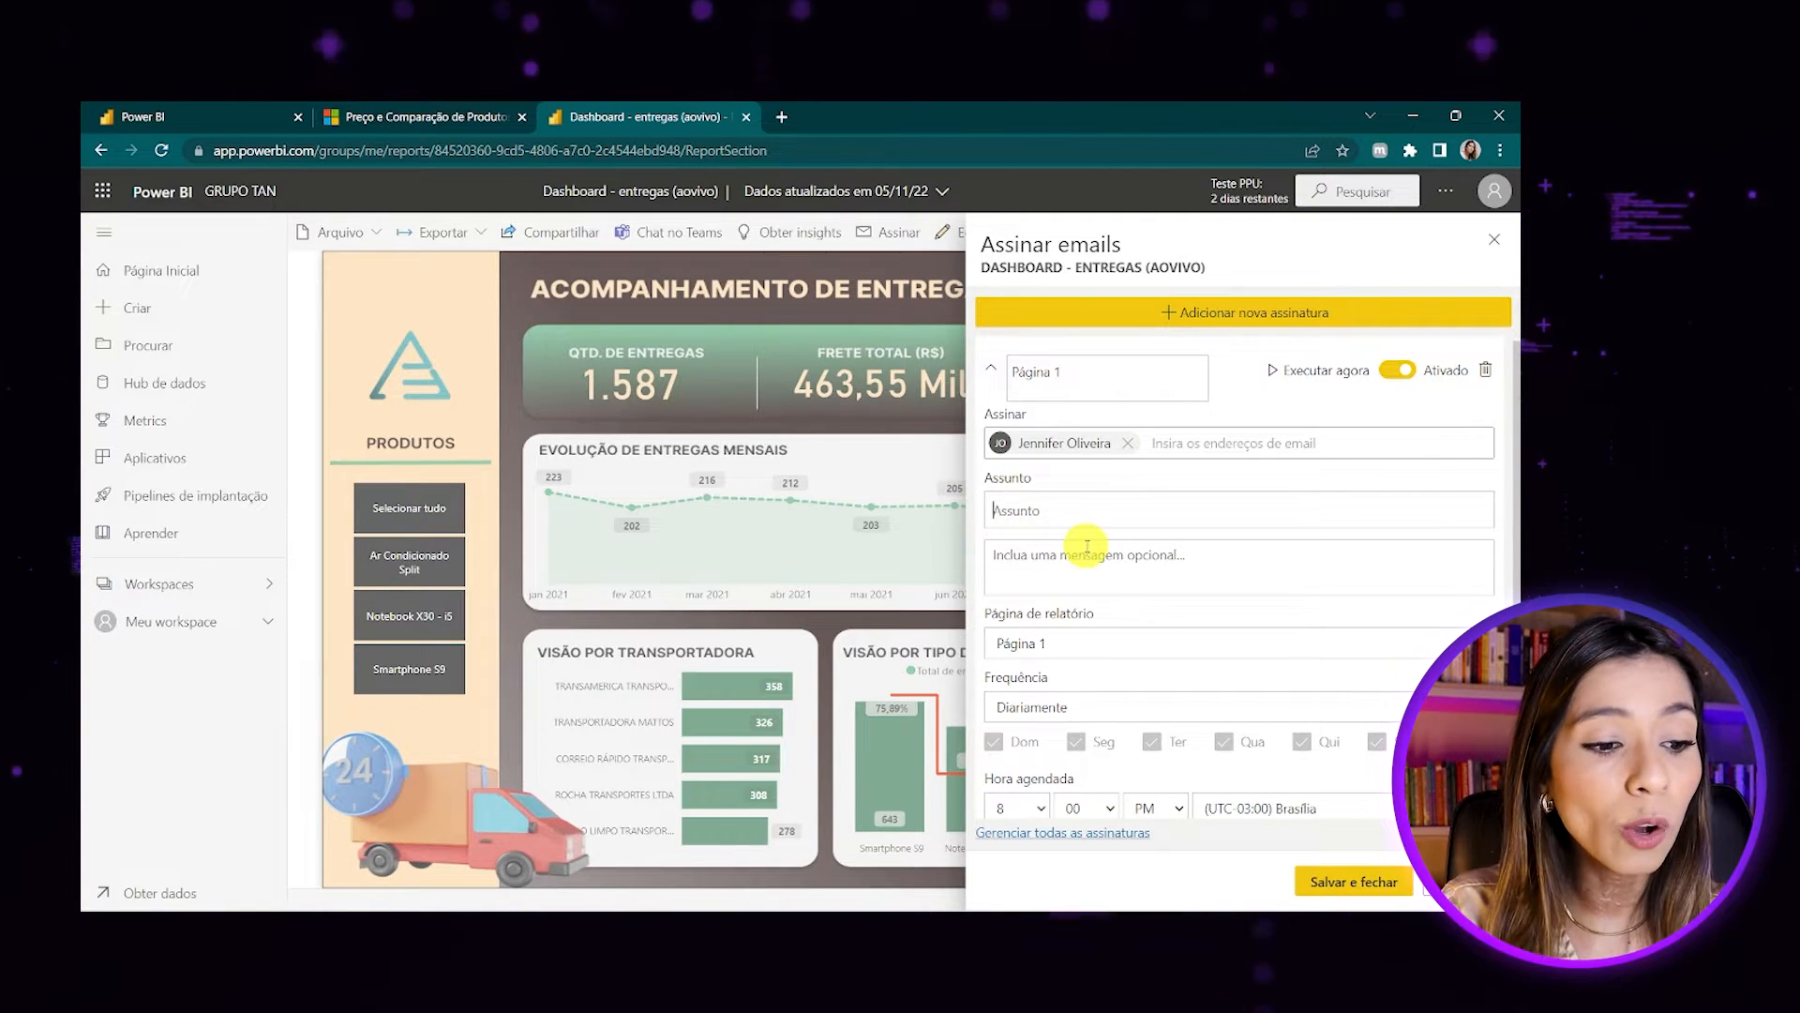
{"action": "type", "text": "D"}
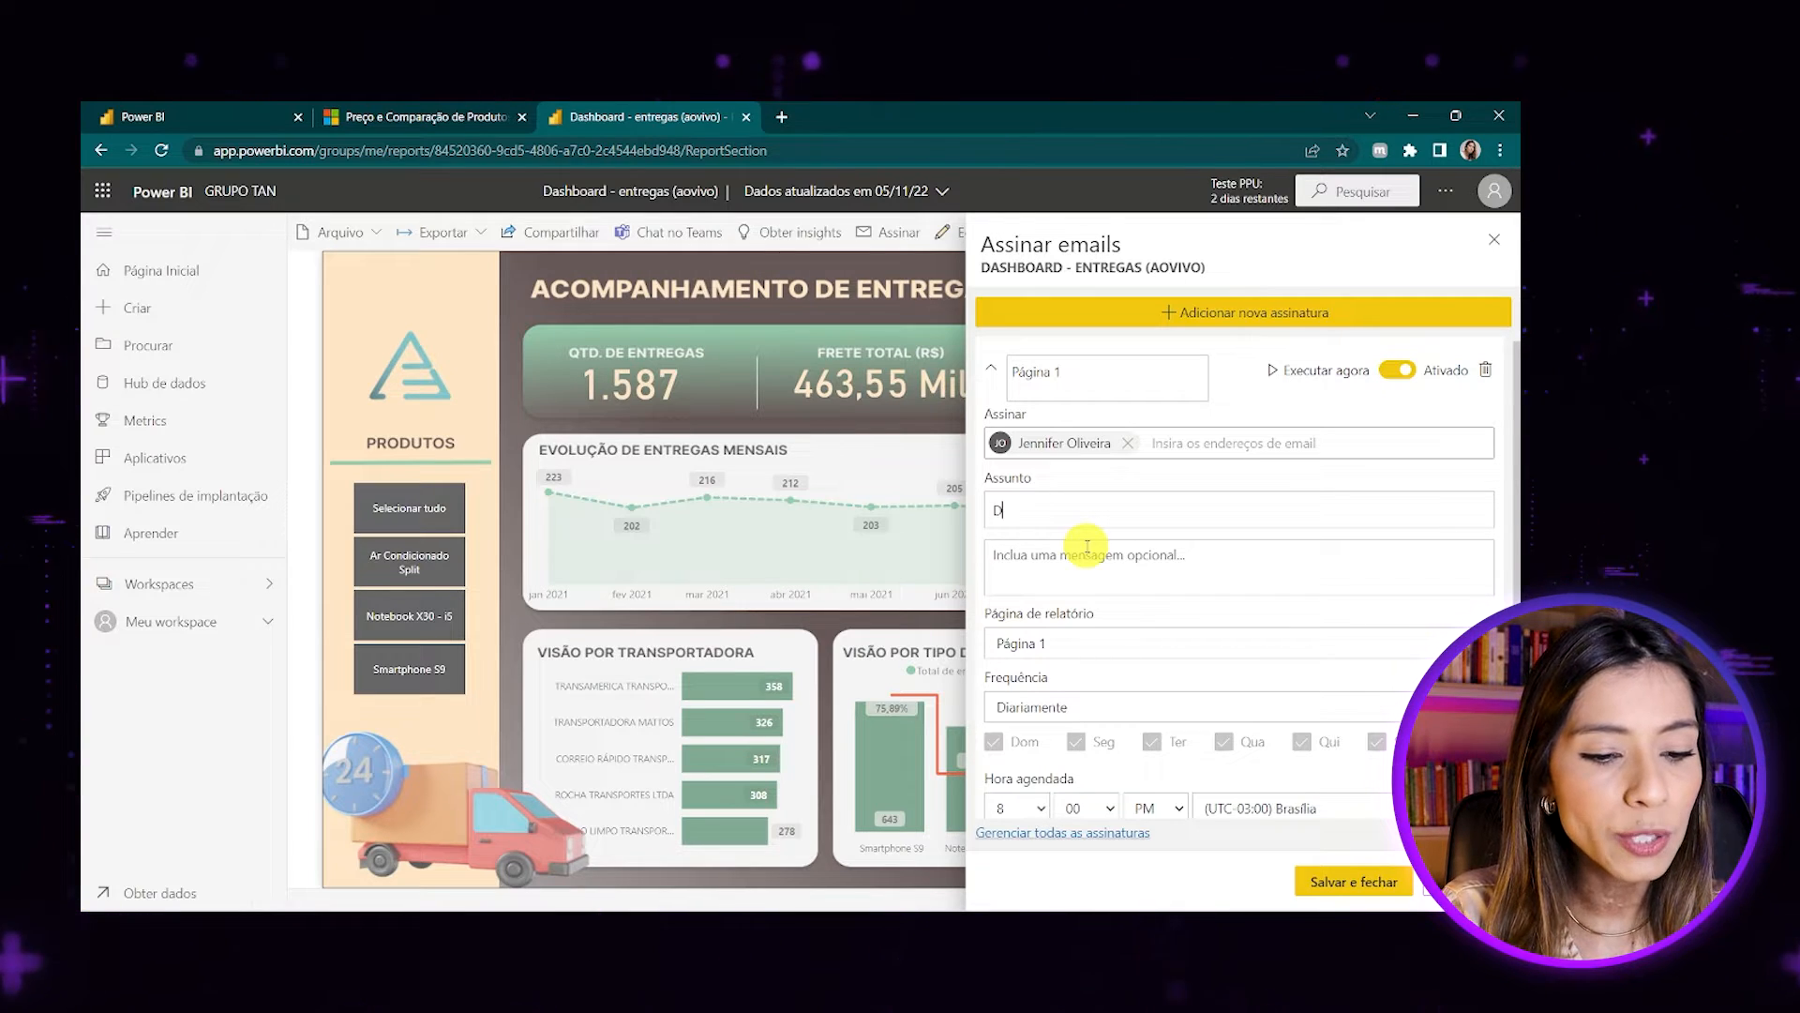
{"action": "type", "text": "ashboard de entregas atualizado"}
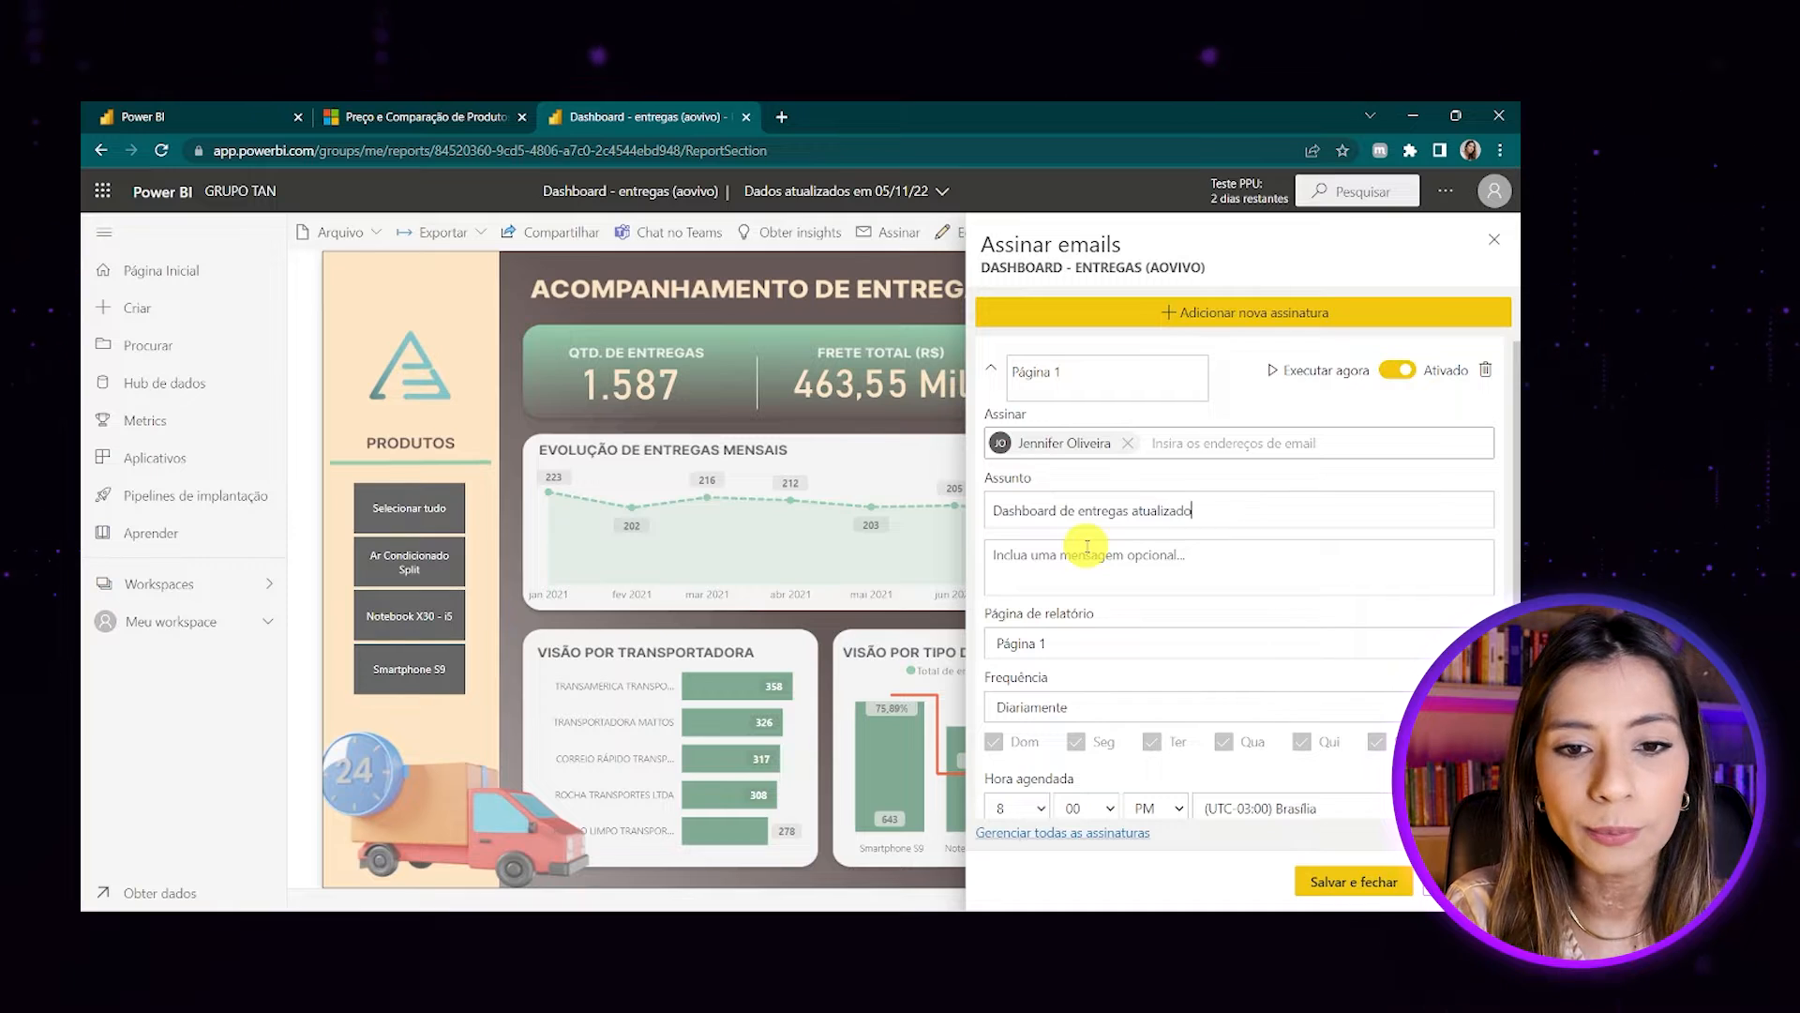
{"action": "left_click", "coordinate": [1074, 560]}
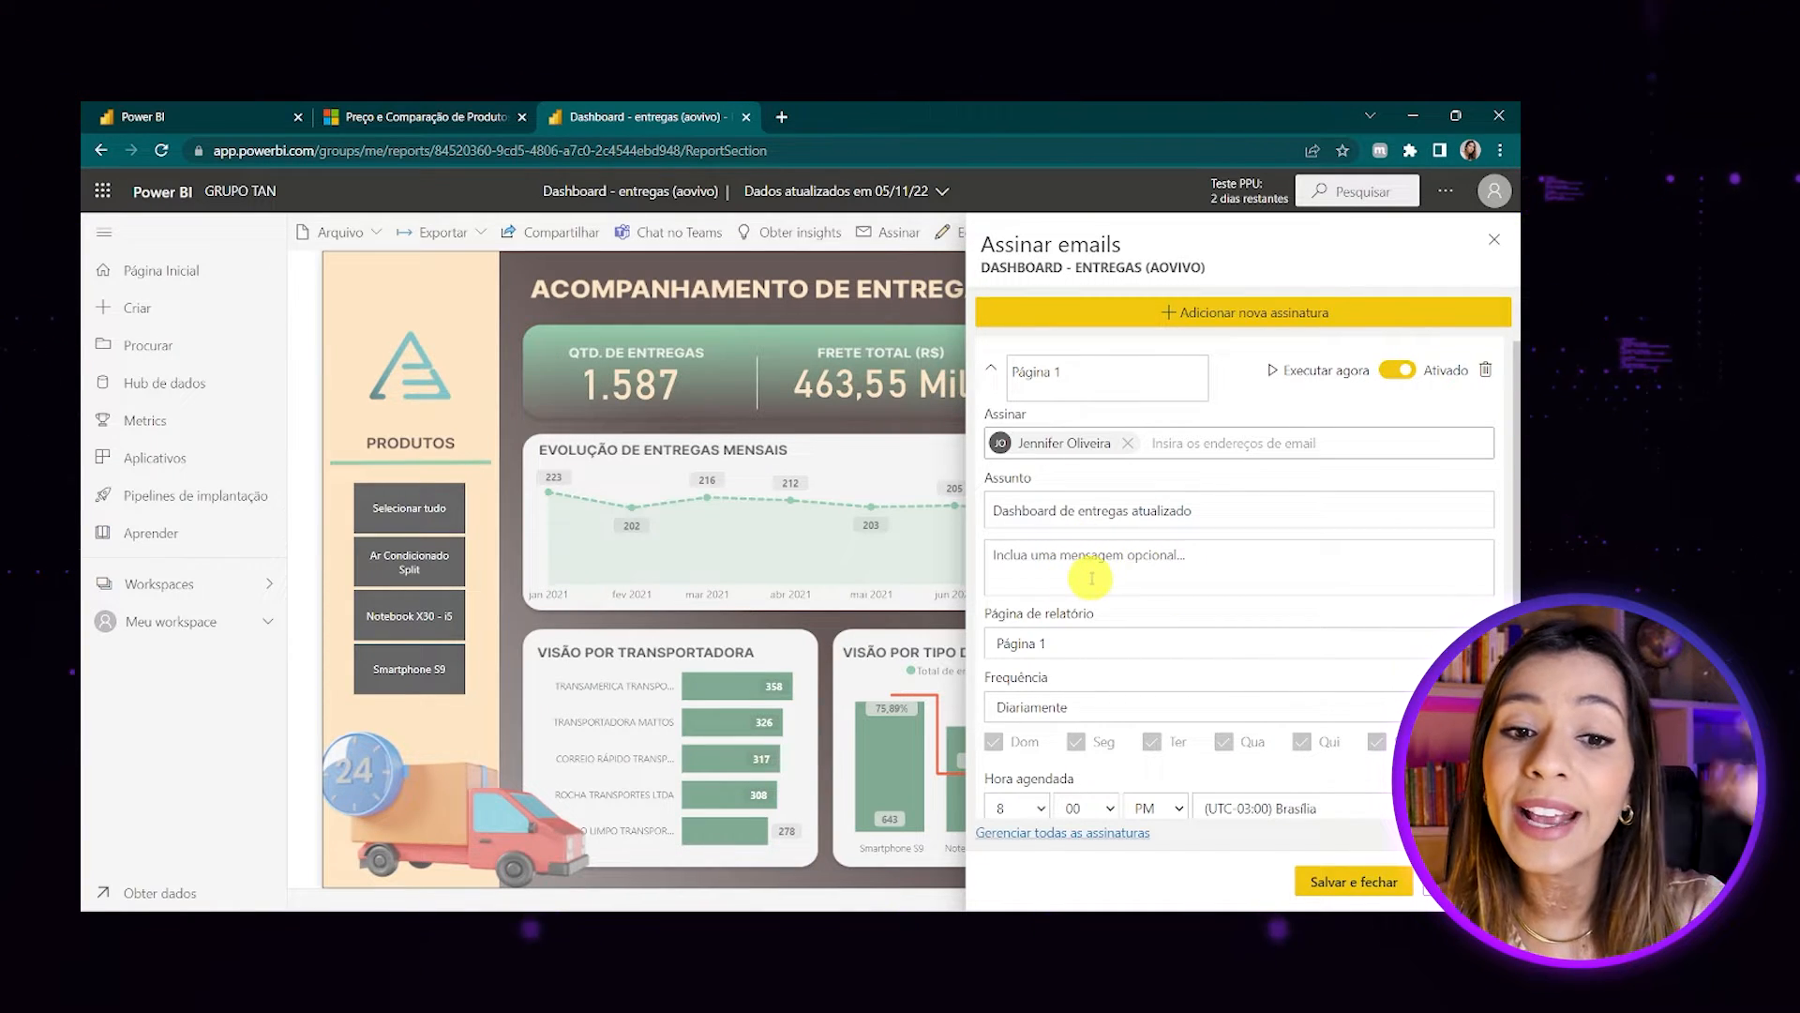
{"action": "type", "text": "Exemplo de t"}
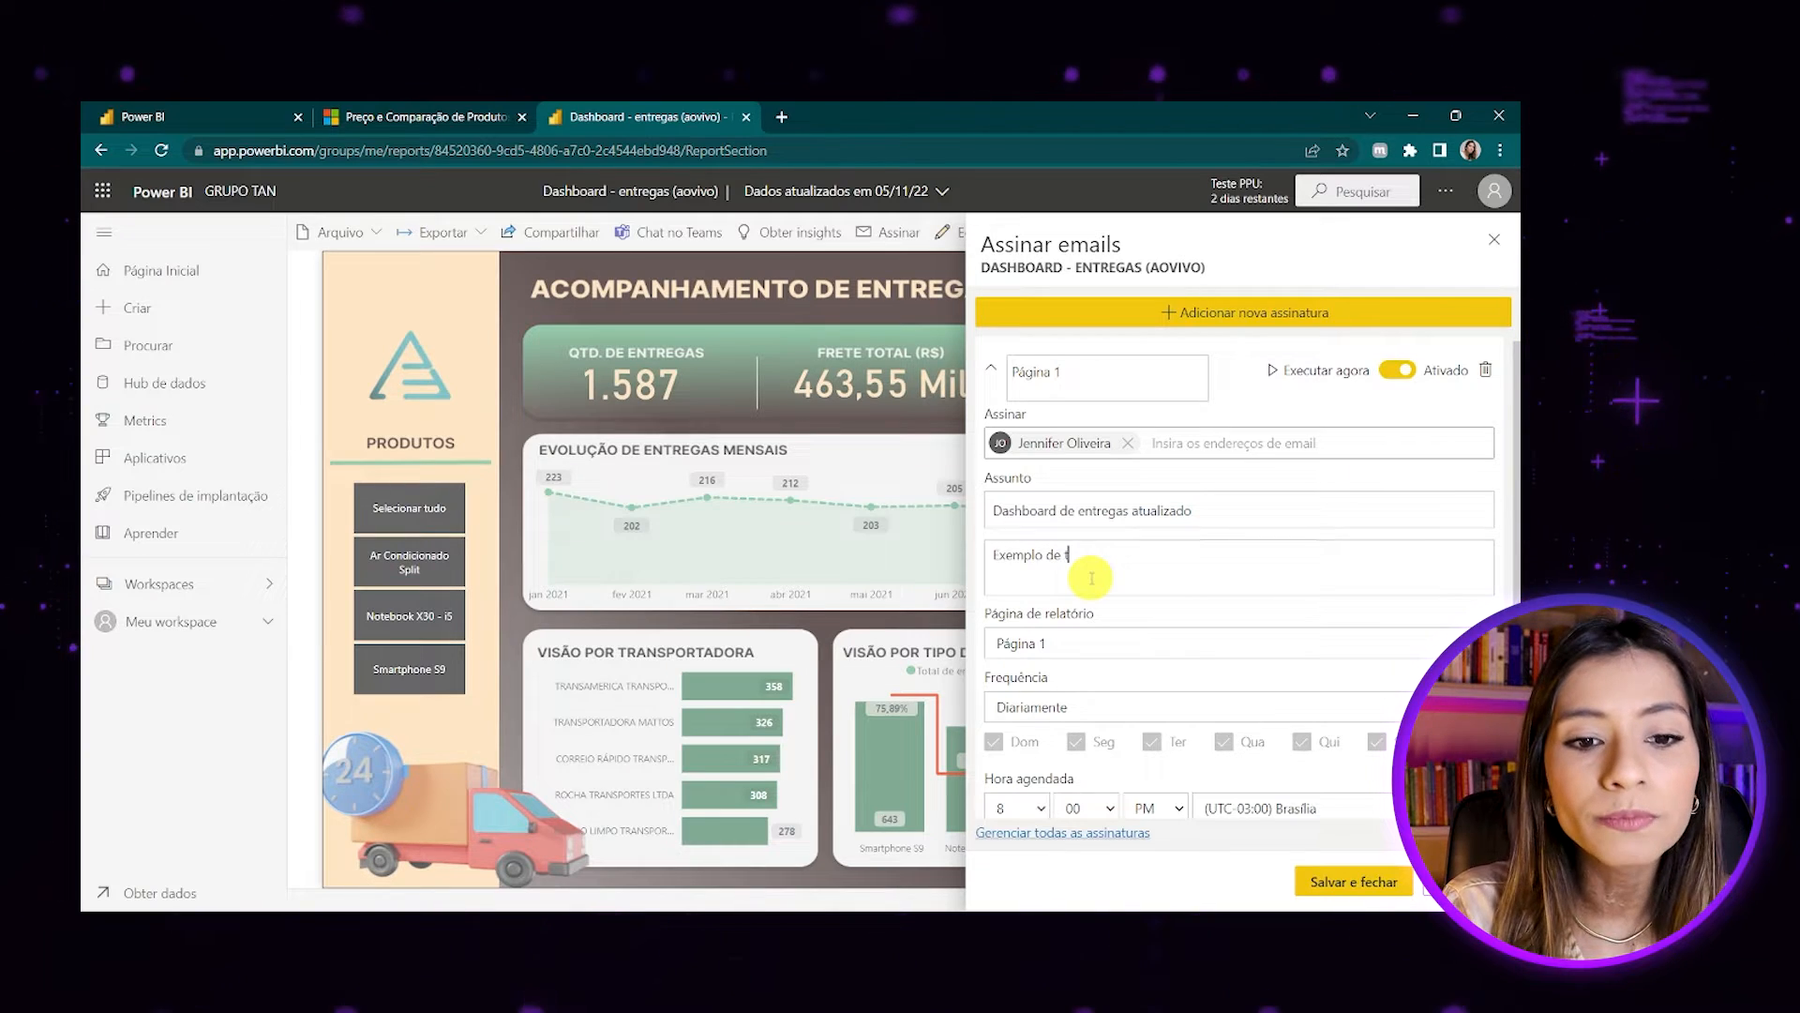
{"action": "type", "text": "esto"}
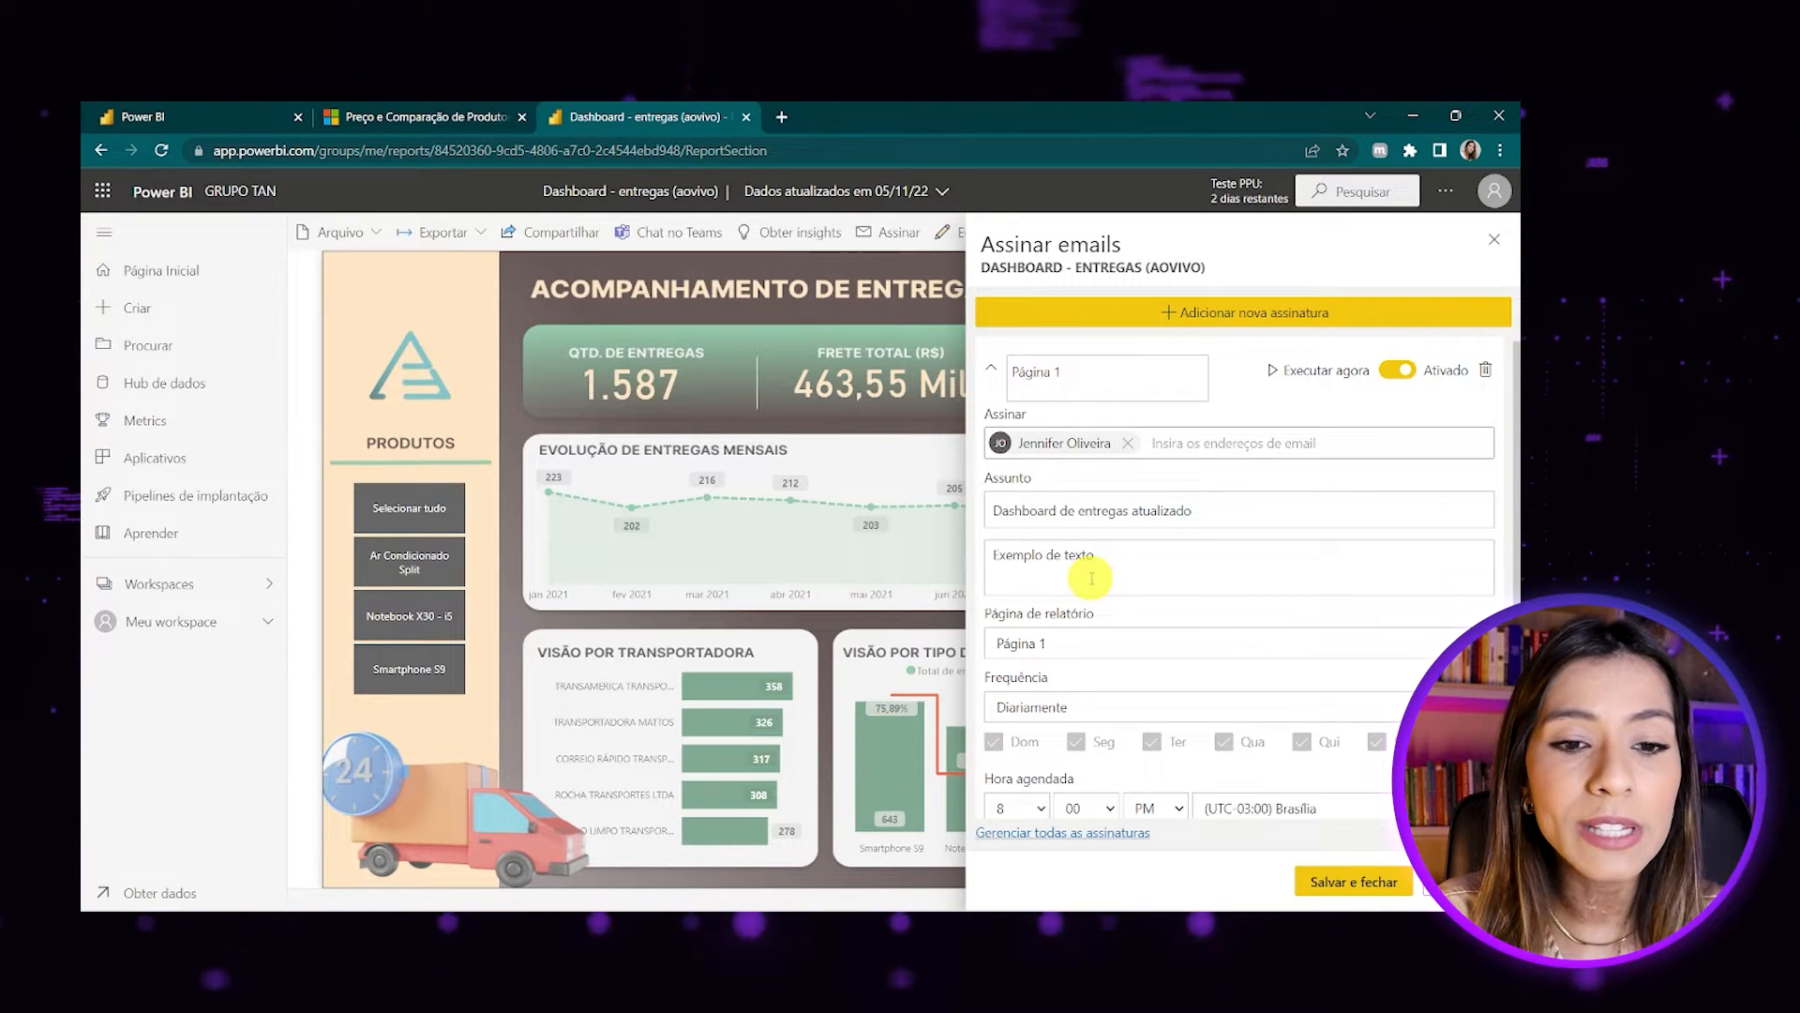
Set the subscription's report page to Página 1 and its frequency to Semanalmente, with only Seg selected.
{"action": "left_click", "coordinate": [1050, 643]}
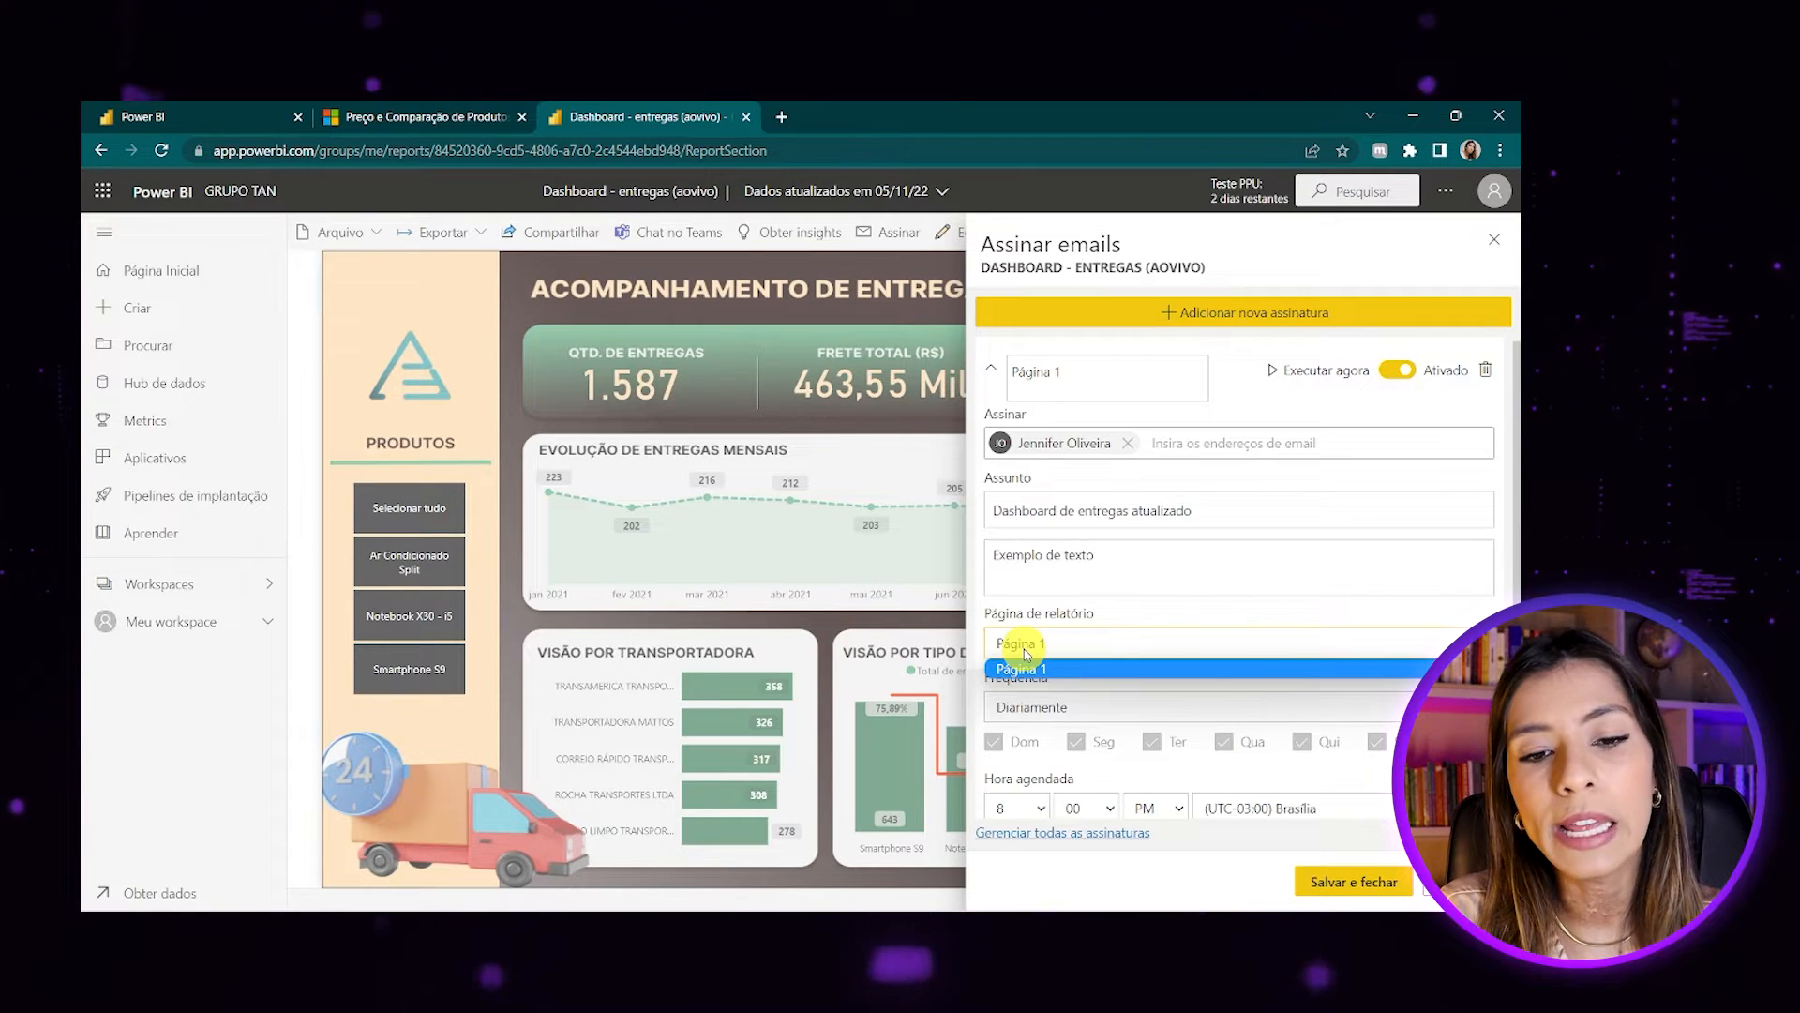
{"action": "left_click", "coordinate": [1159, 699]}
{"action": "left_click", "coordinate": [1087, 696]}
{"action": "left_click", "coordinate": [1093, 698]}
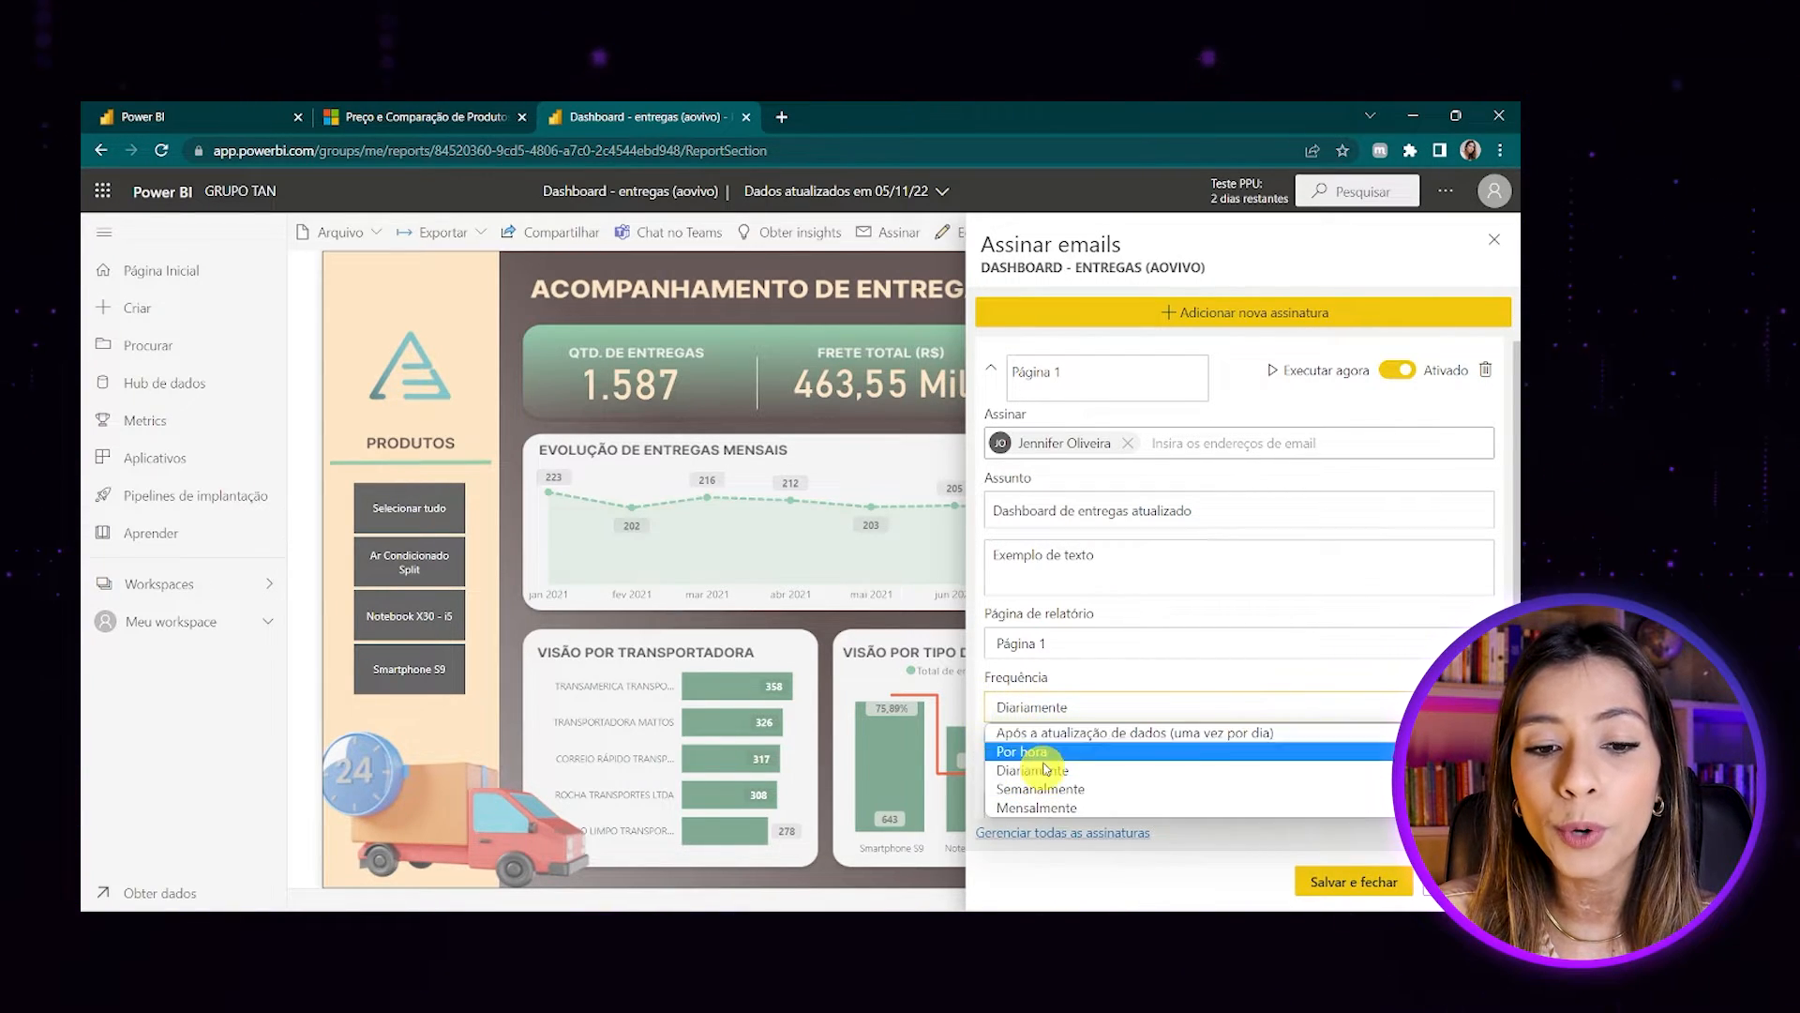
{"action": "left_click", "coordinate": [1052, 790]}
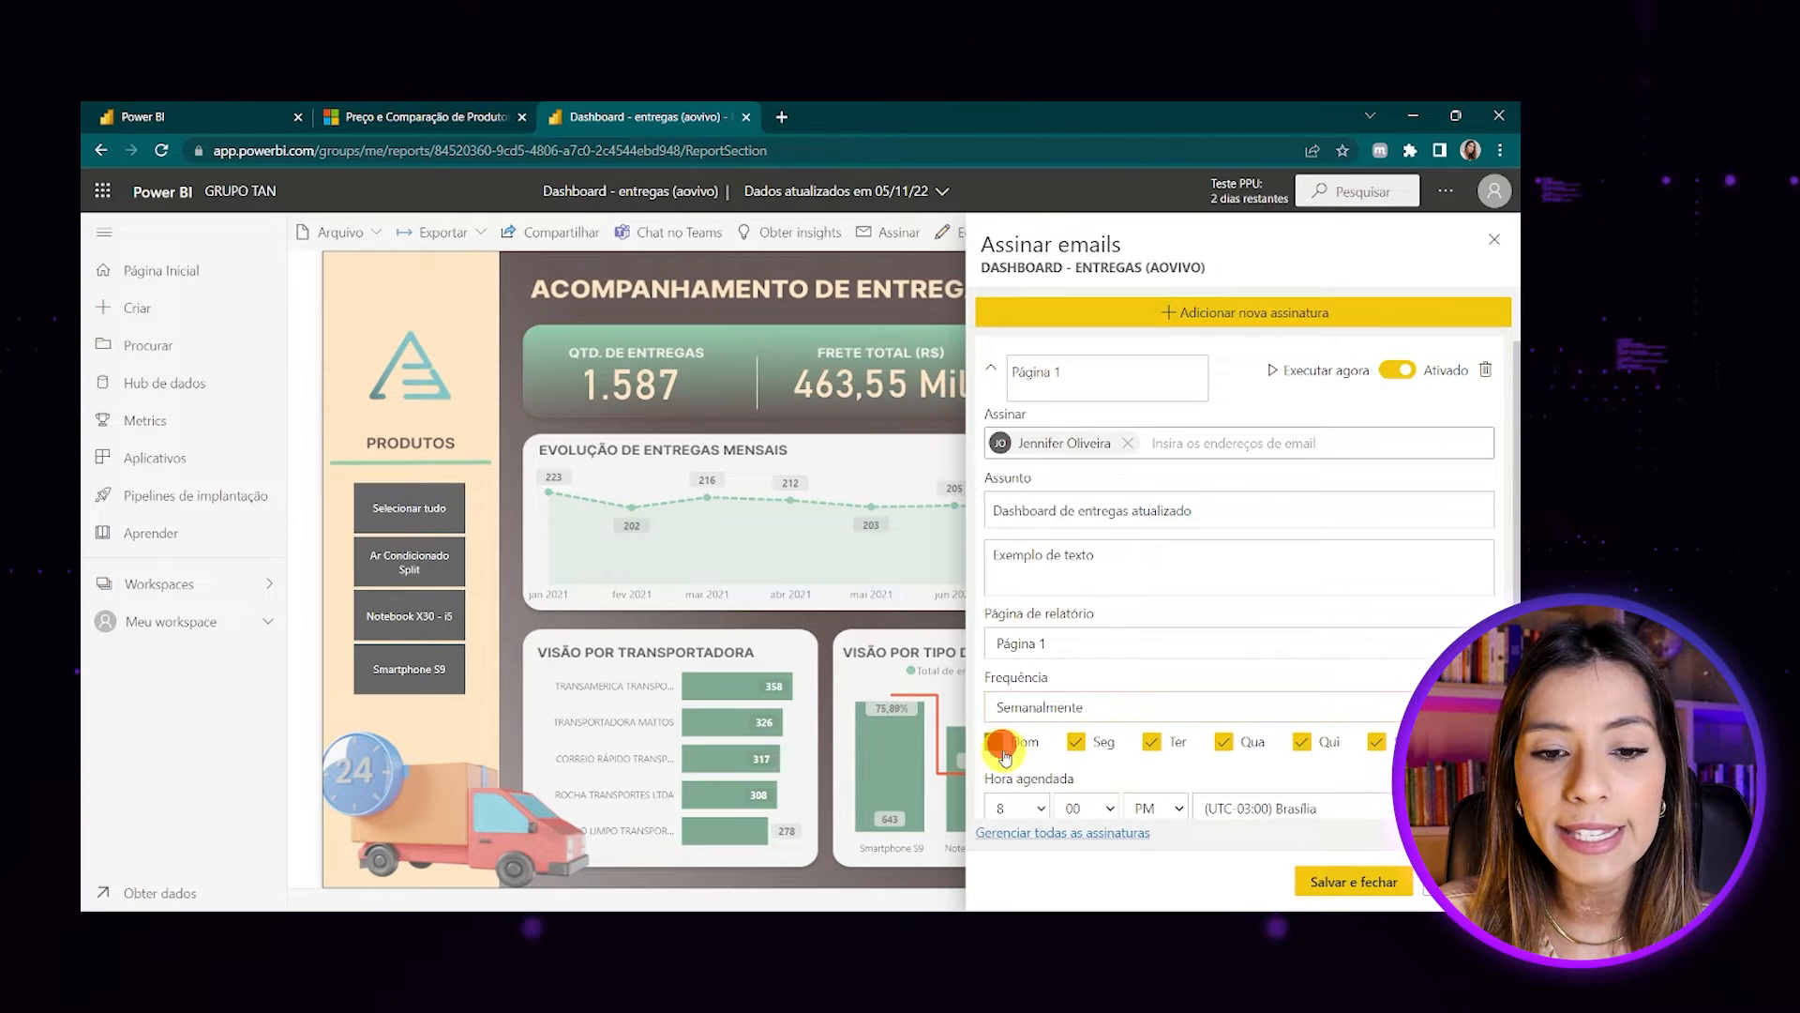
{"action": "left_click", "coordinate": [1298, 741]}
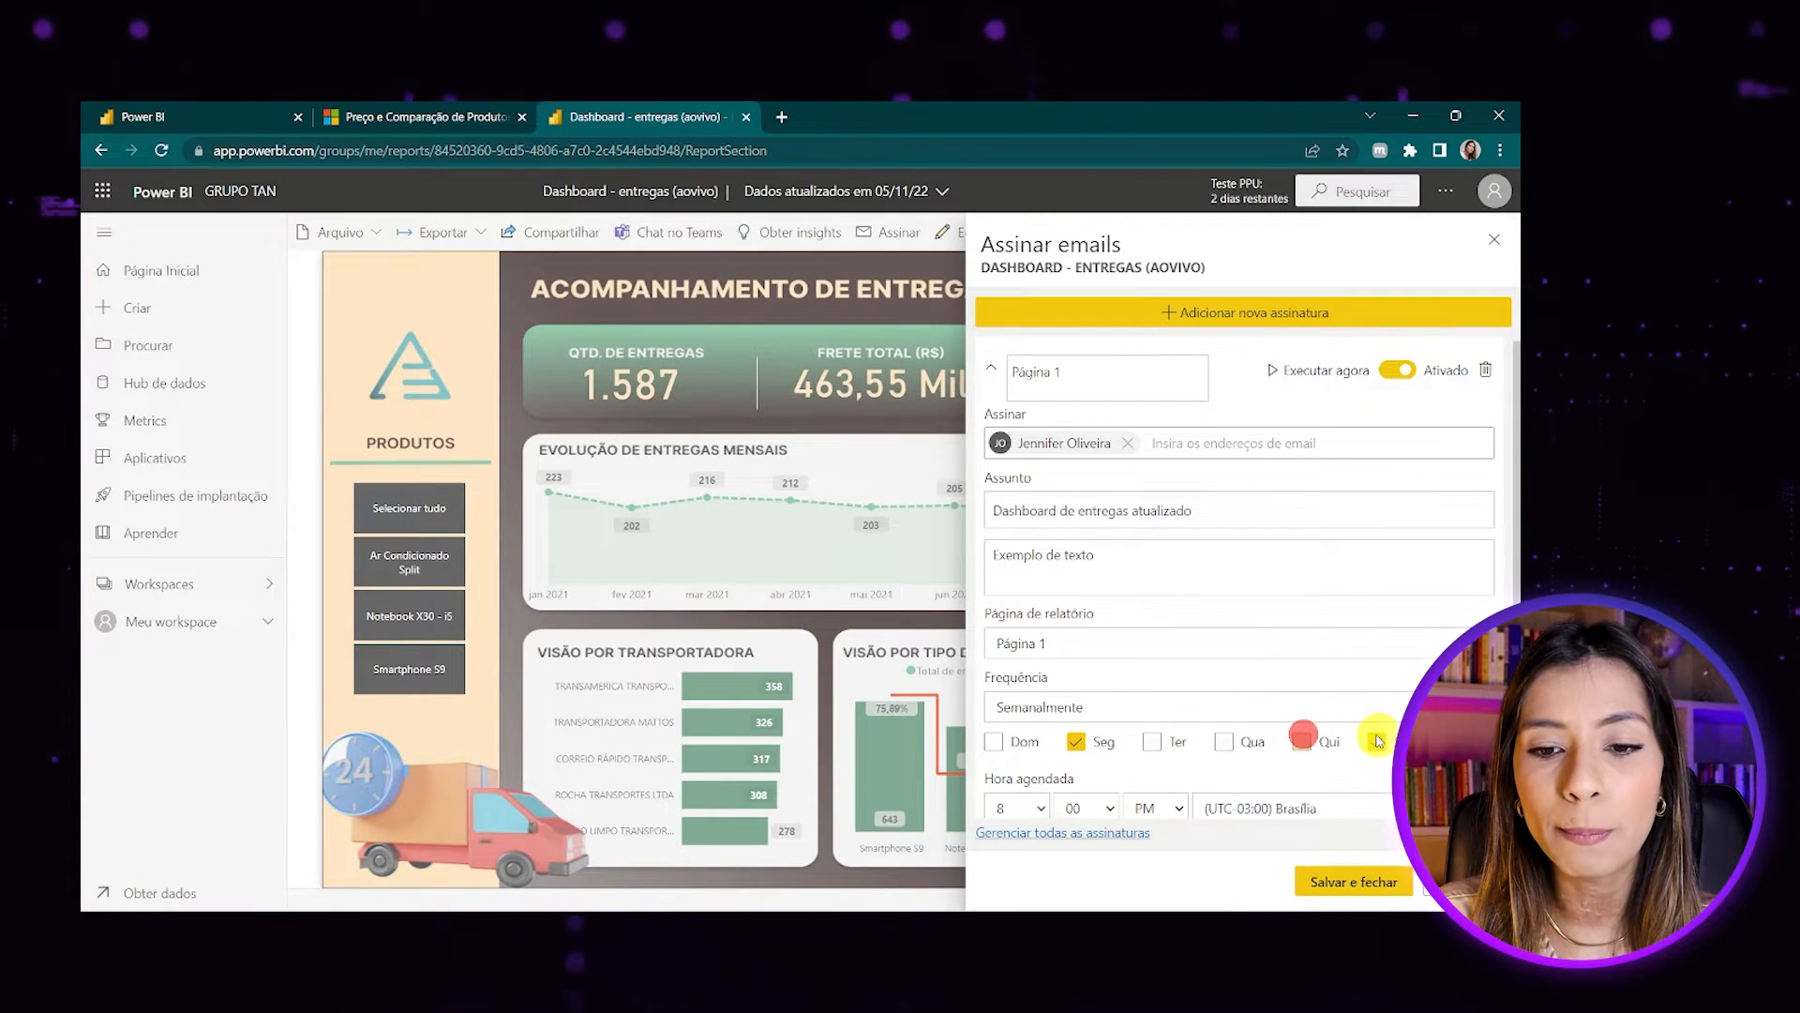
Review the subscription's scheduled time, start and end dates and included content, and close the subscription settings.
{"action": "scroll", "coordinate": [1313, 712], "scroll_direction": "down", "scroll_amount": 3}
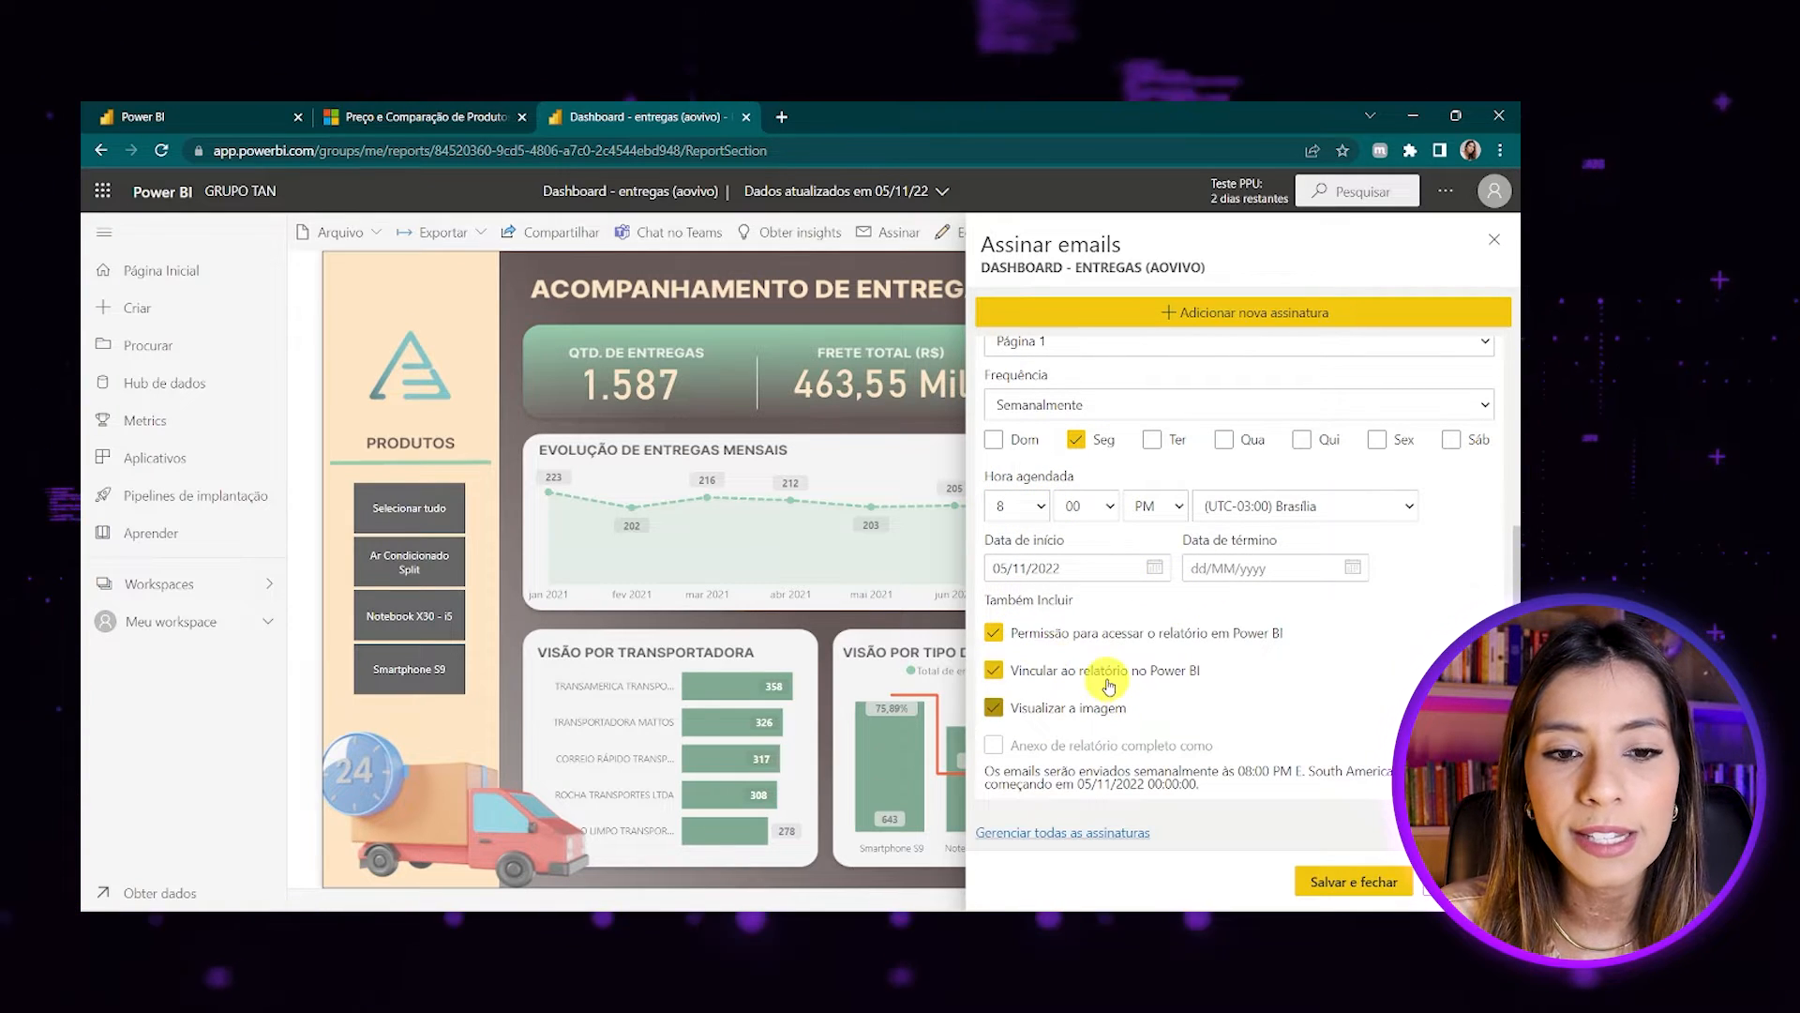
{"action": "left_click", "coordinate": [1270, 569]}
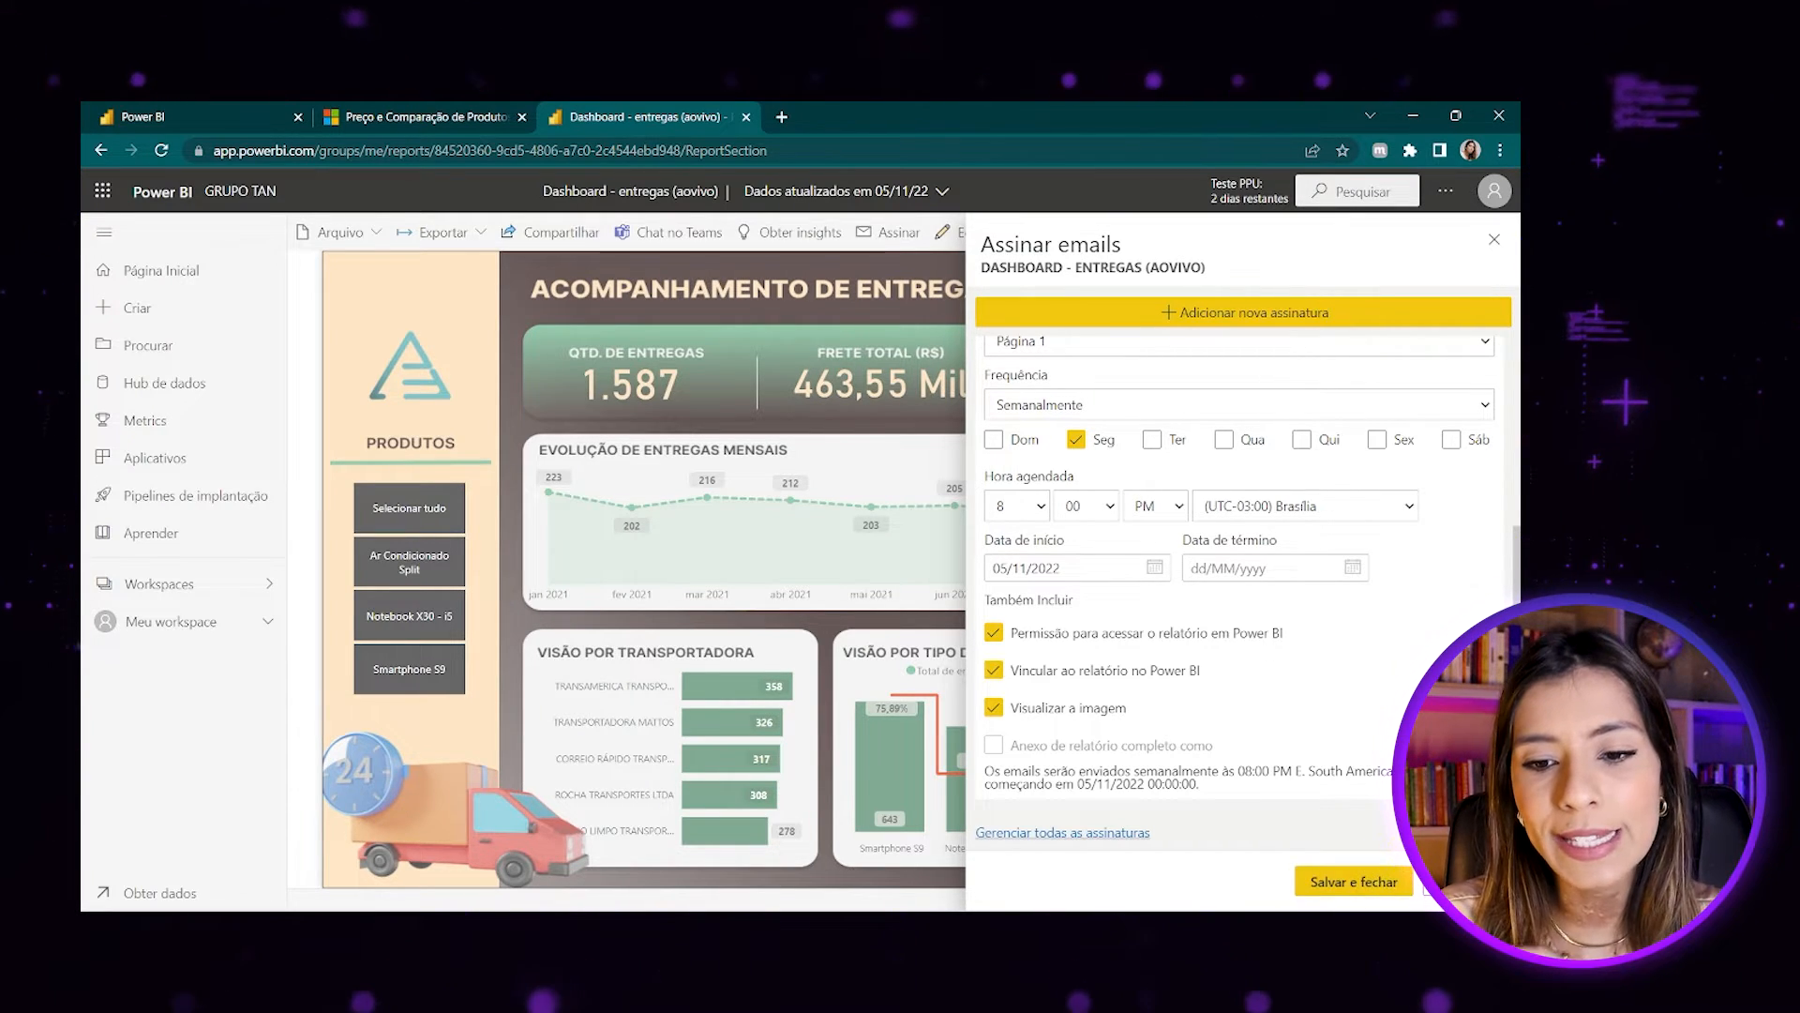
{"action": "left_click", "coordinate": [1463, 881]}
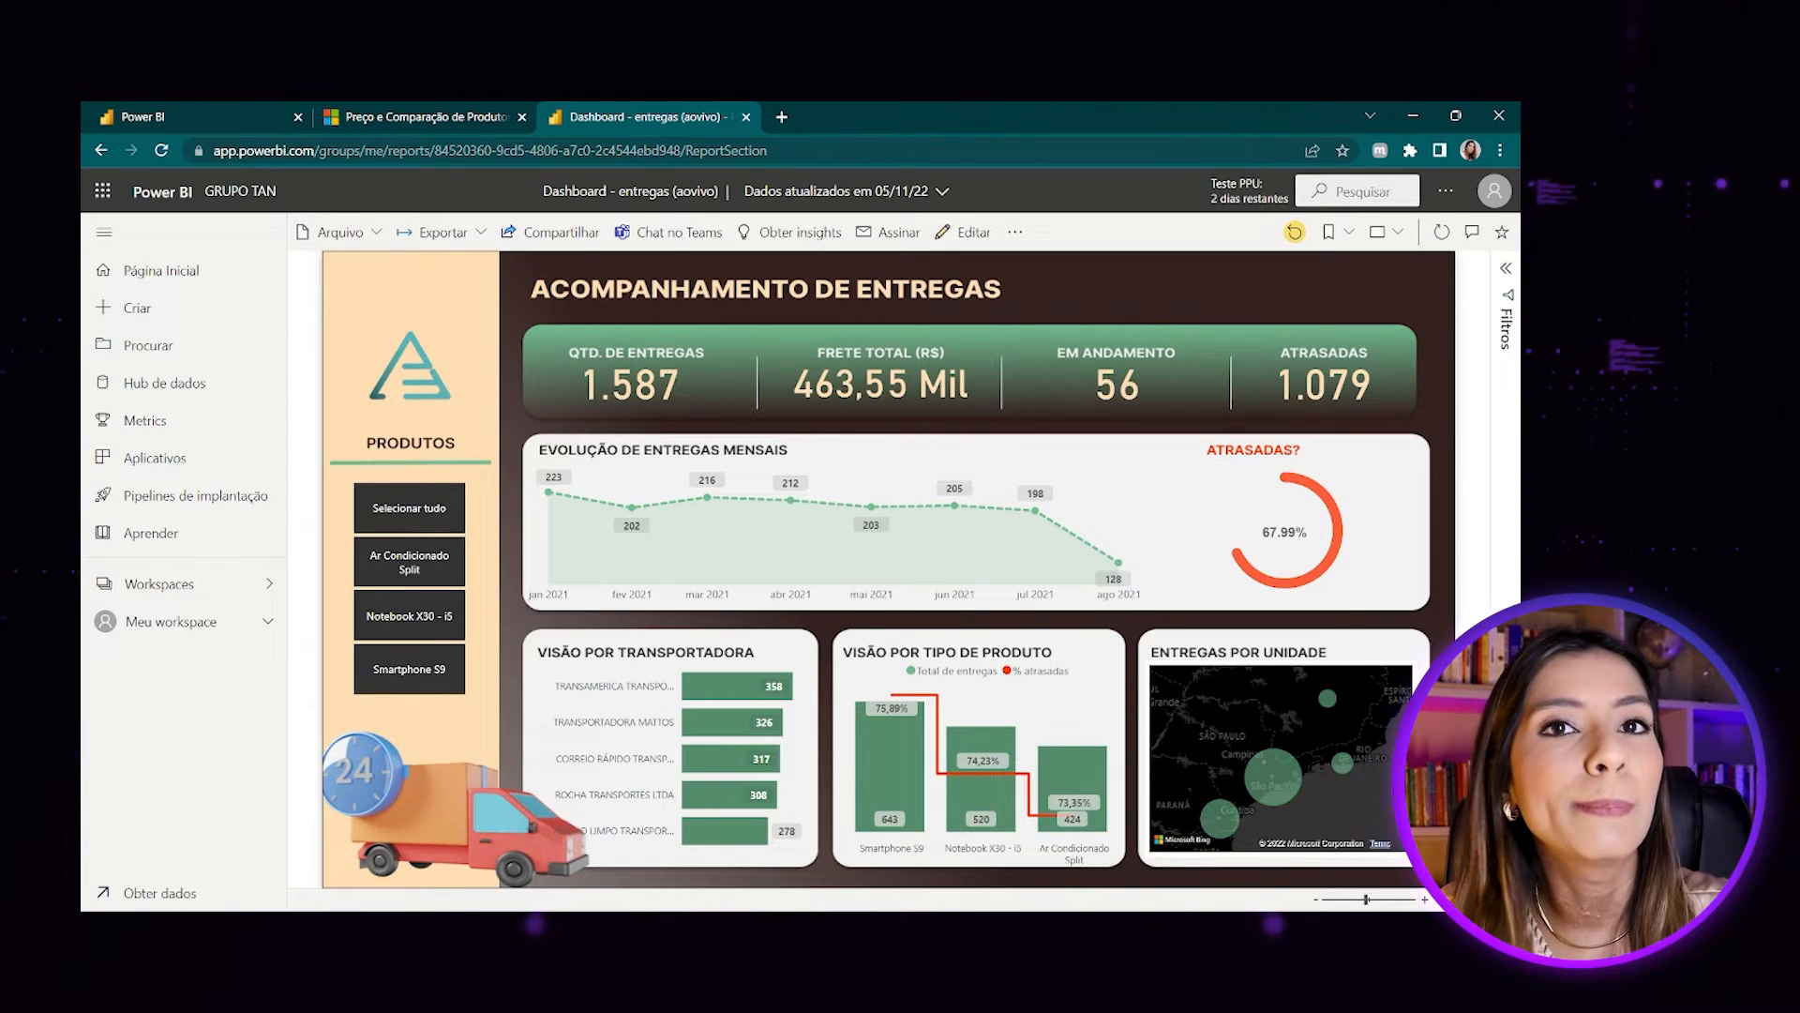
Open the settings of the Dashboard - entregas (aovivo) dataset from the report's related content.
{"action": "left_click", "coordinate": [1014, 231]}
{"action": "left_click", "coordinate": [1035, 279]}
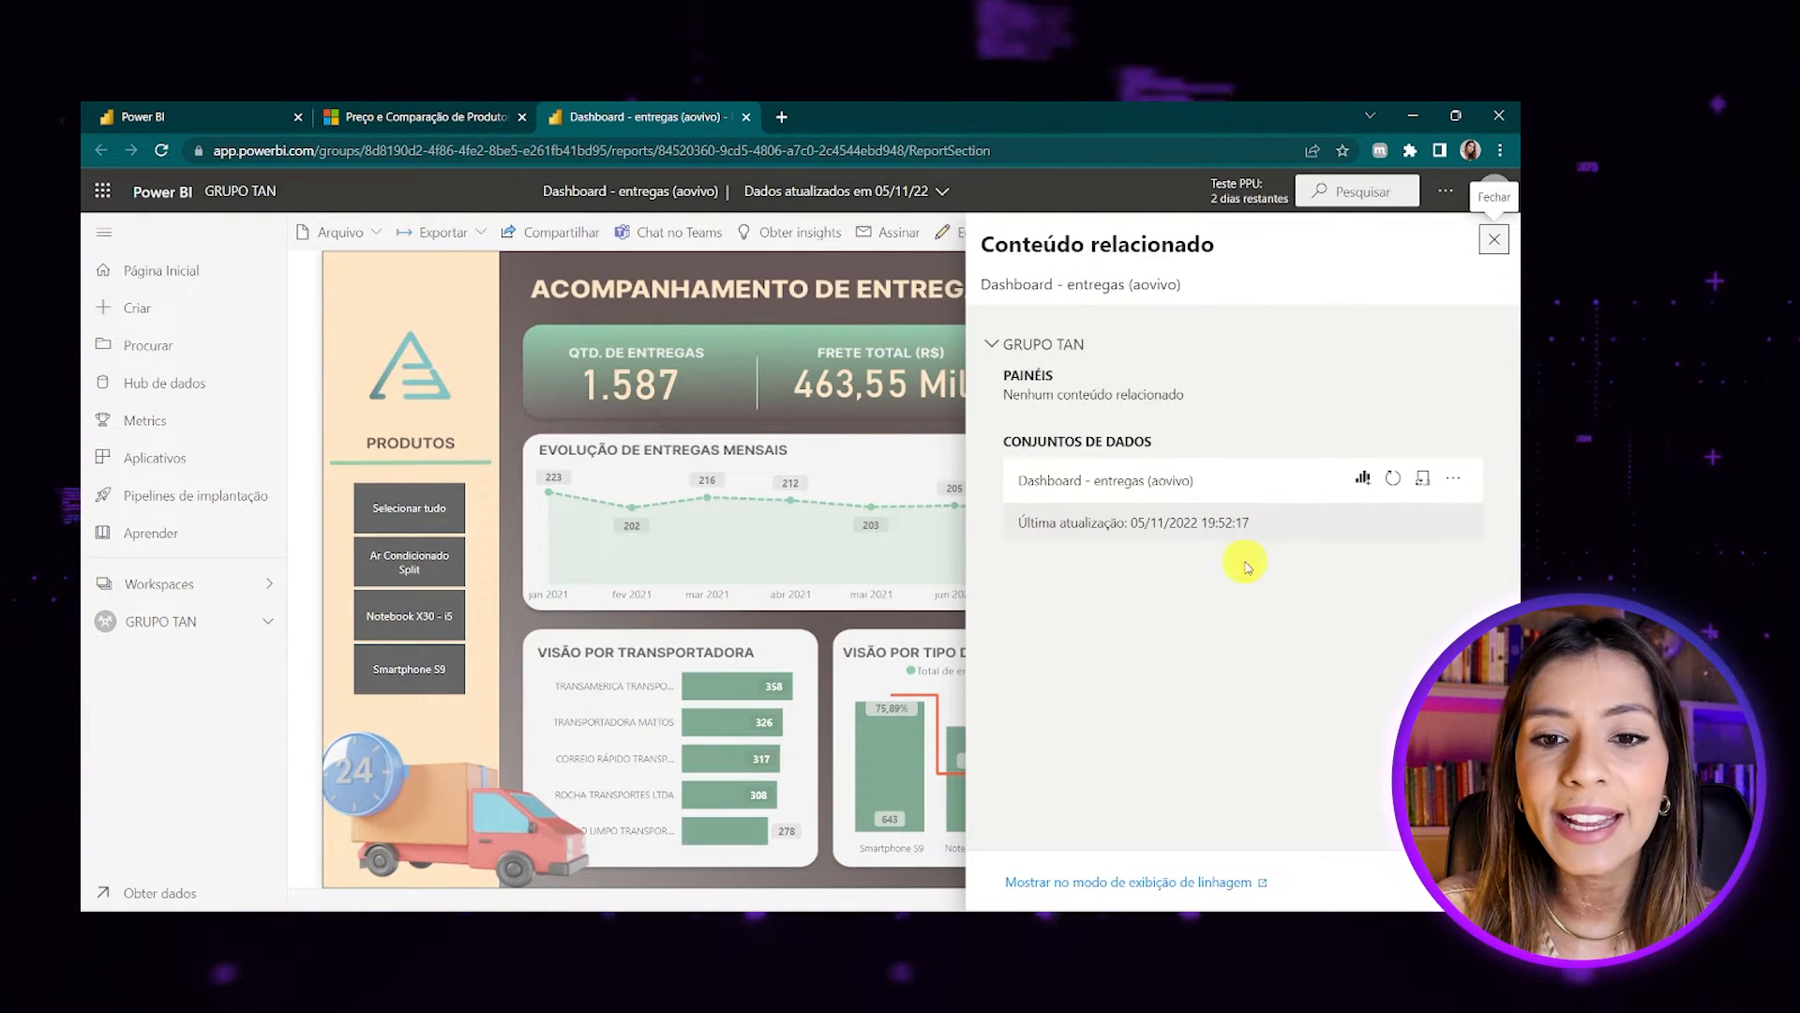
{"action": "left_click", "coordinate": [1425, 478]}
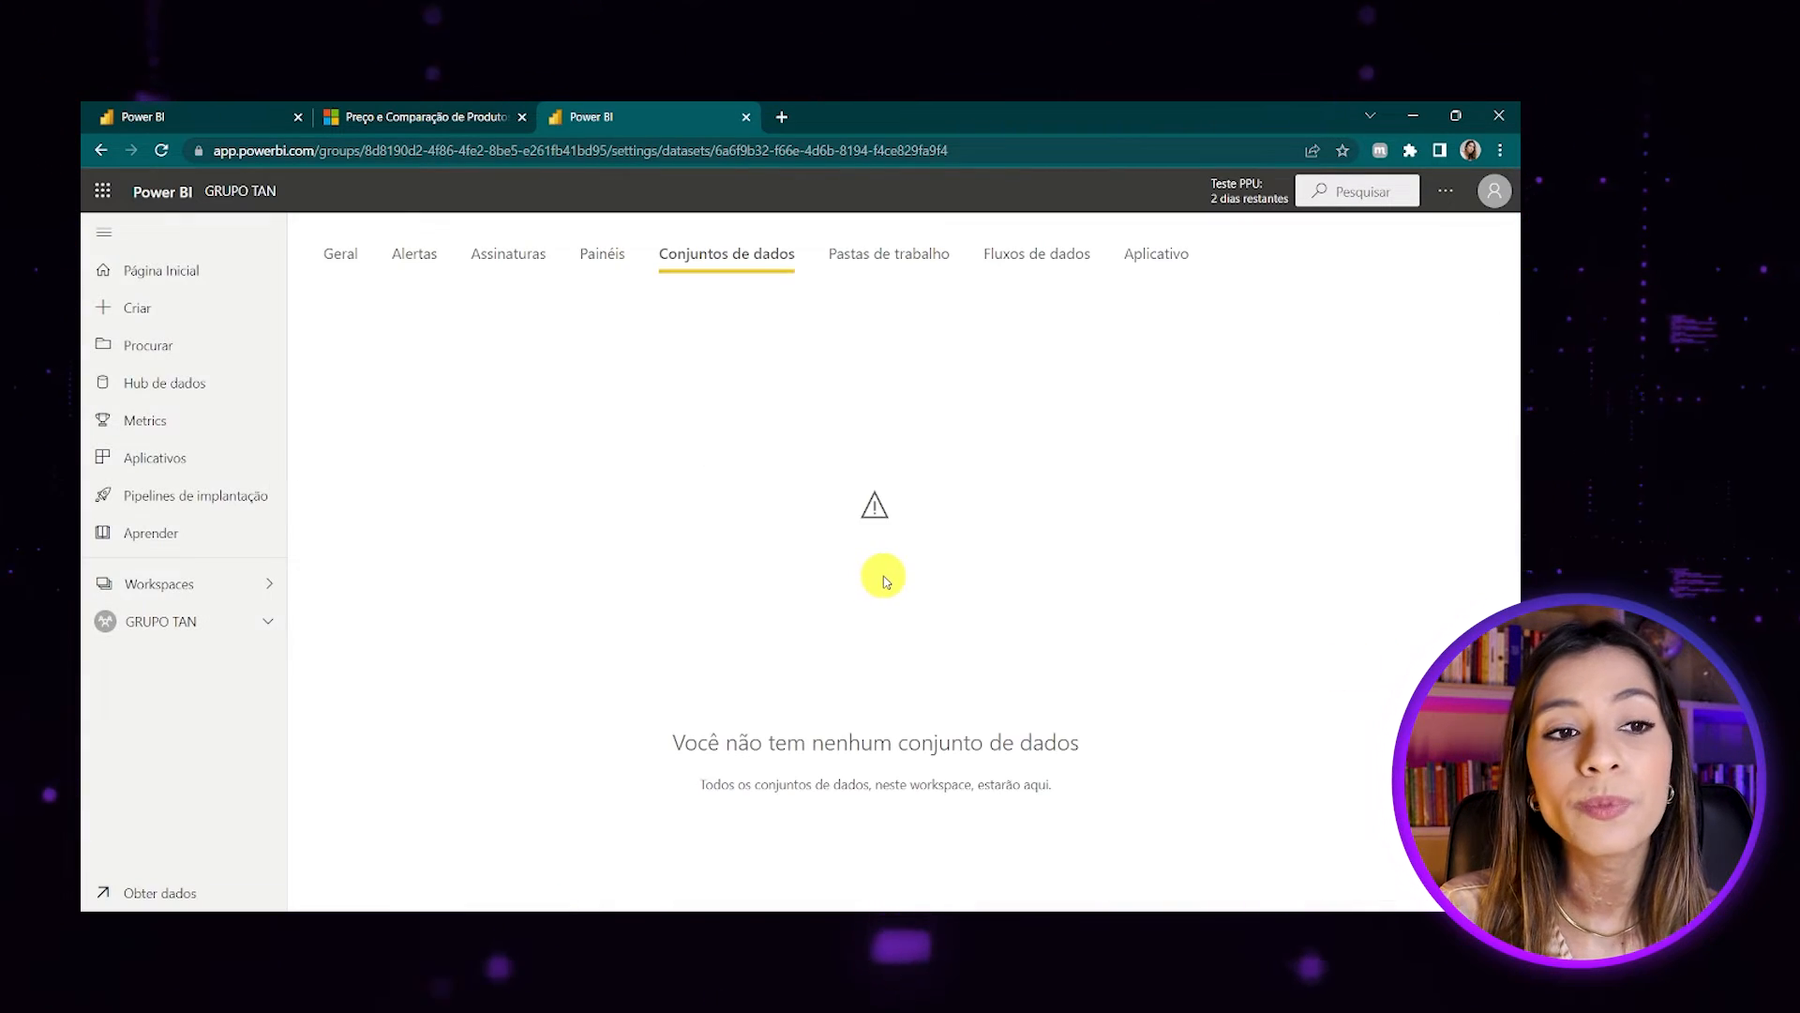
{"action": "scroll", "coordinate": [886, 581], "scroll_direction": "down", "scroll_amount": 2}
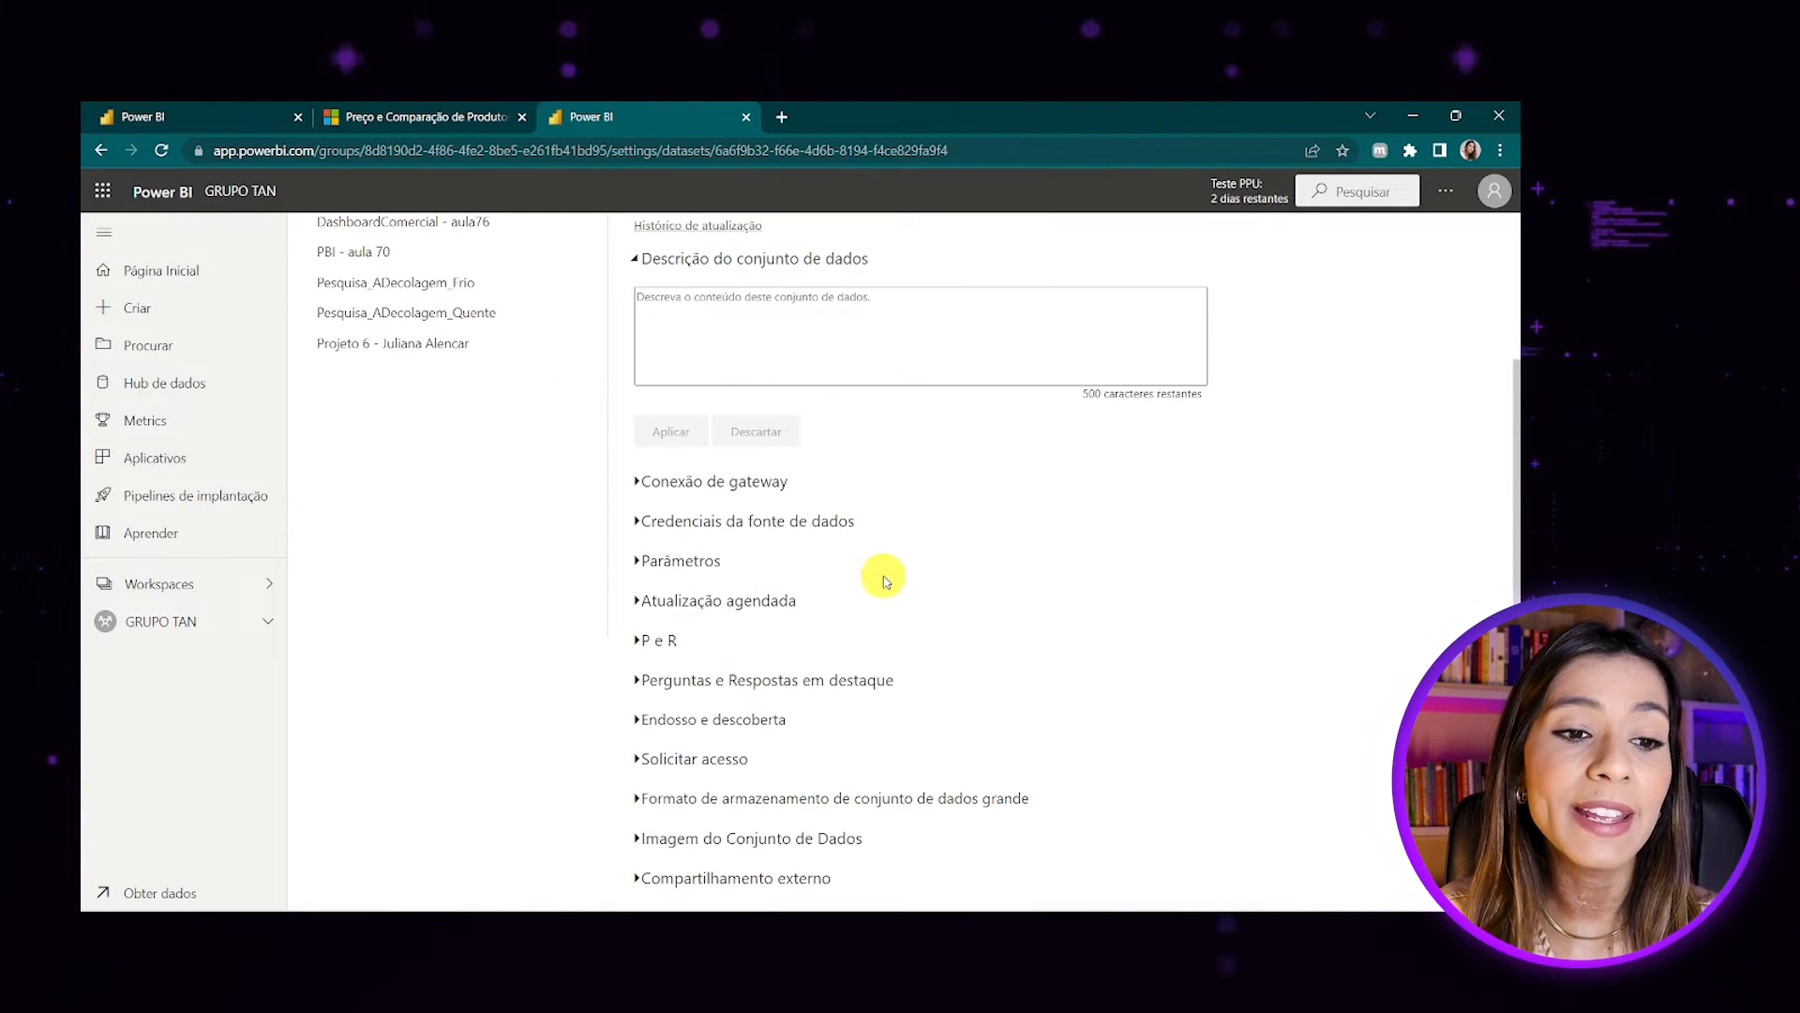
{"action": "scroll", "coordinate": [886, 581], "scroll_direction": "up", "scroll_amount": 2}
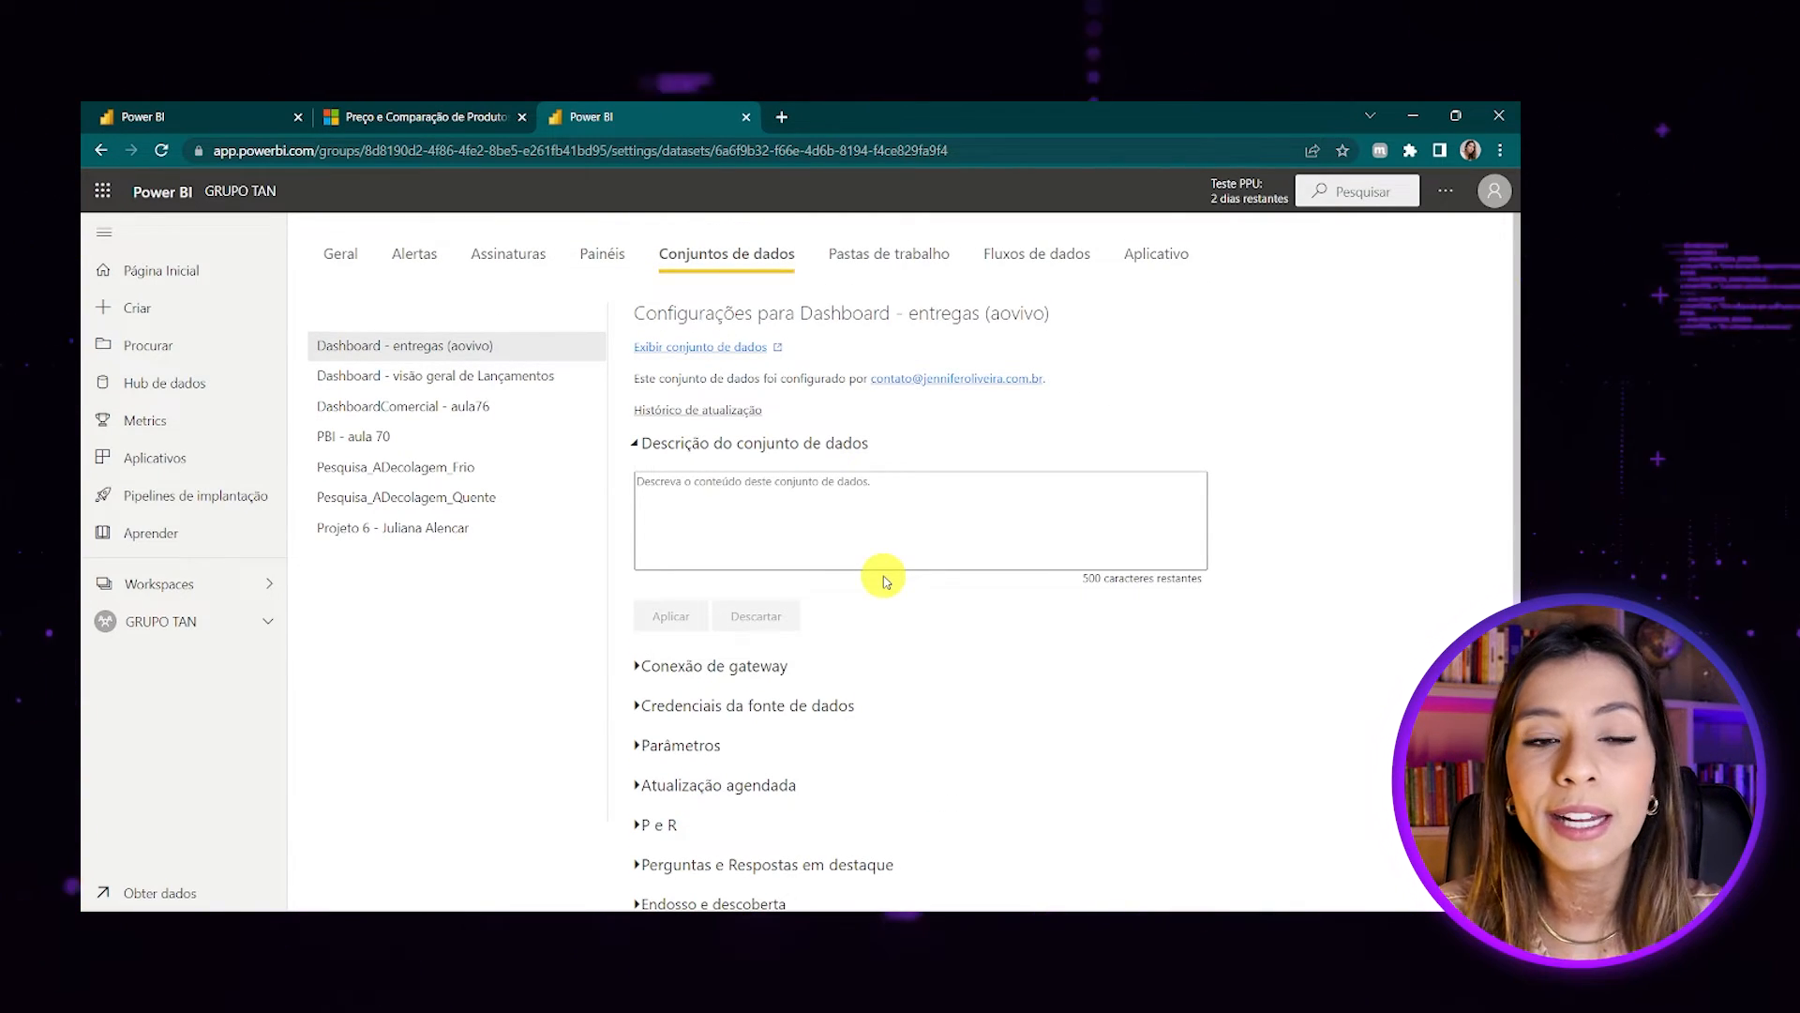
Expand the dataset's gateway connection settings and examine the available gateways and the data source credentials.
{"action": "left_click", "coordinate": [637, 666]}
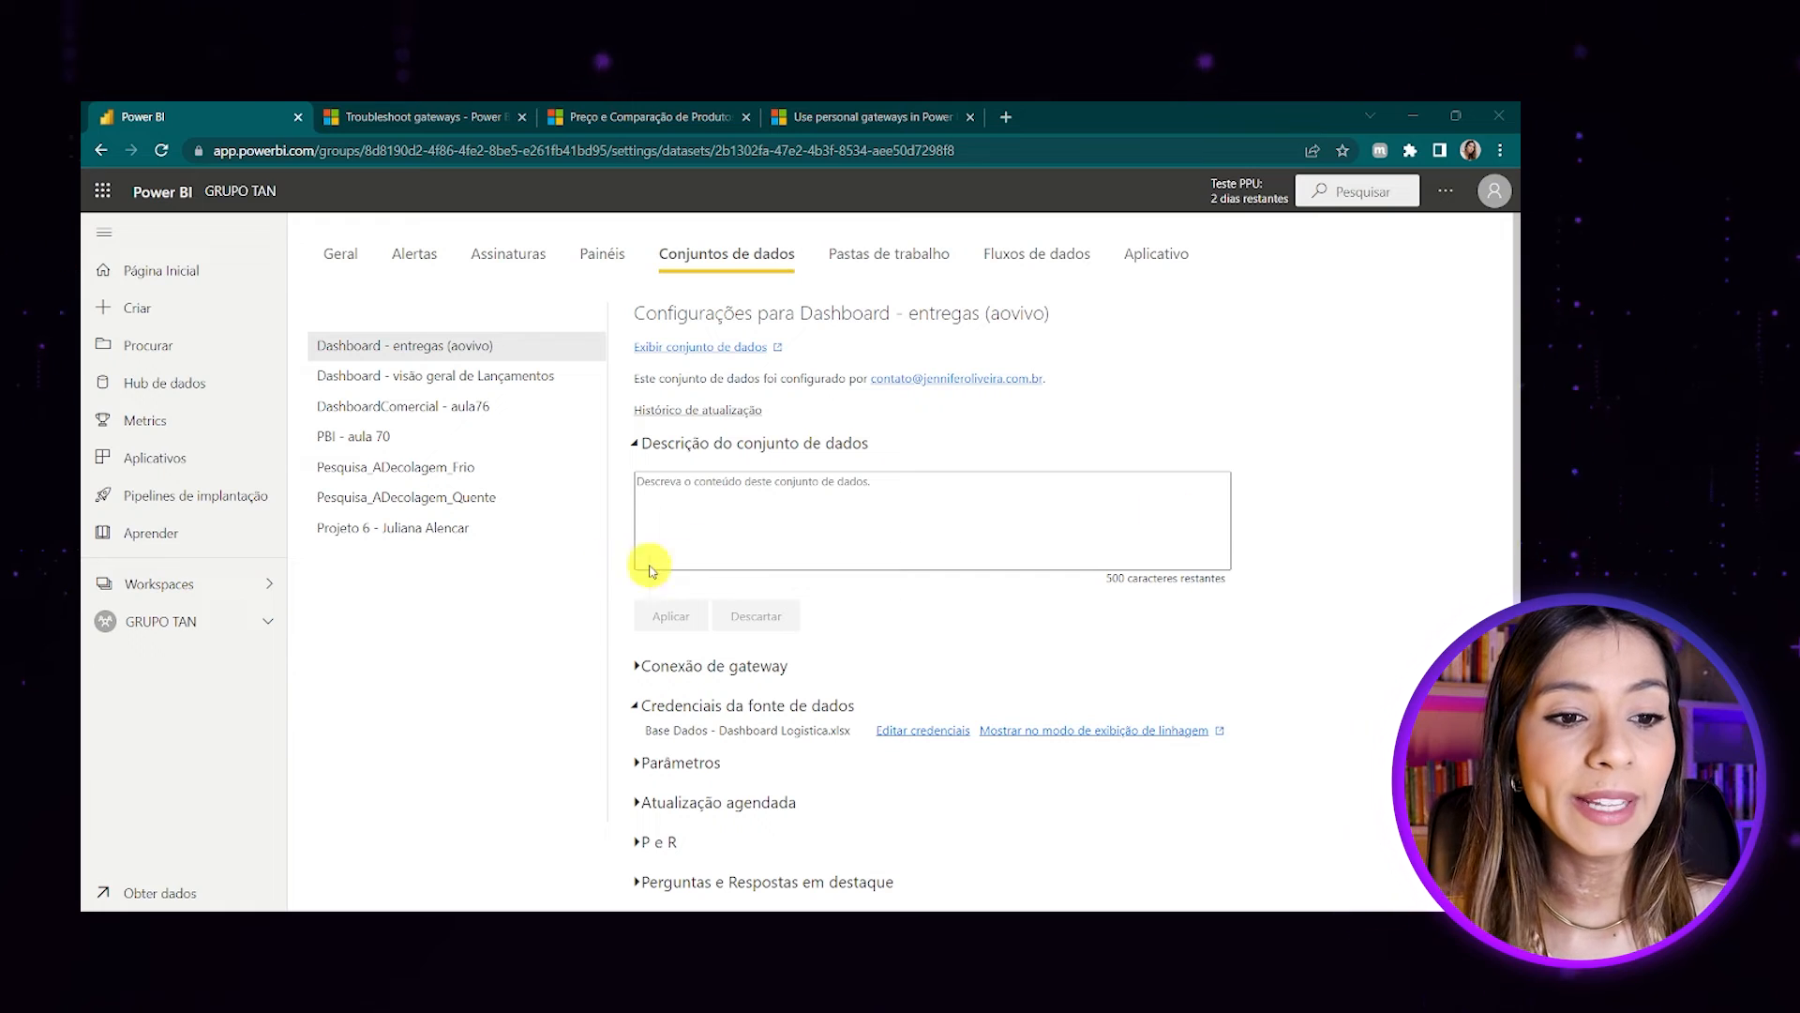
{"action": "scroll", "coordinate": [741, 656], "scroll_direction": "down", "scroll_amount": 1}
{"action": "left_click", "coordinate": [683, 546]}
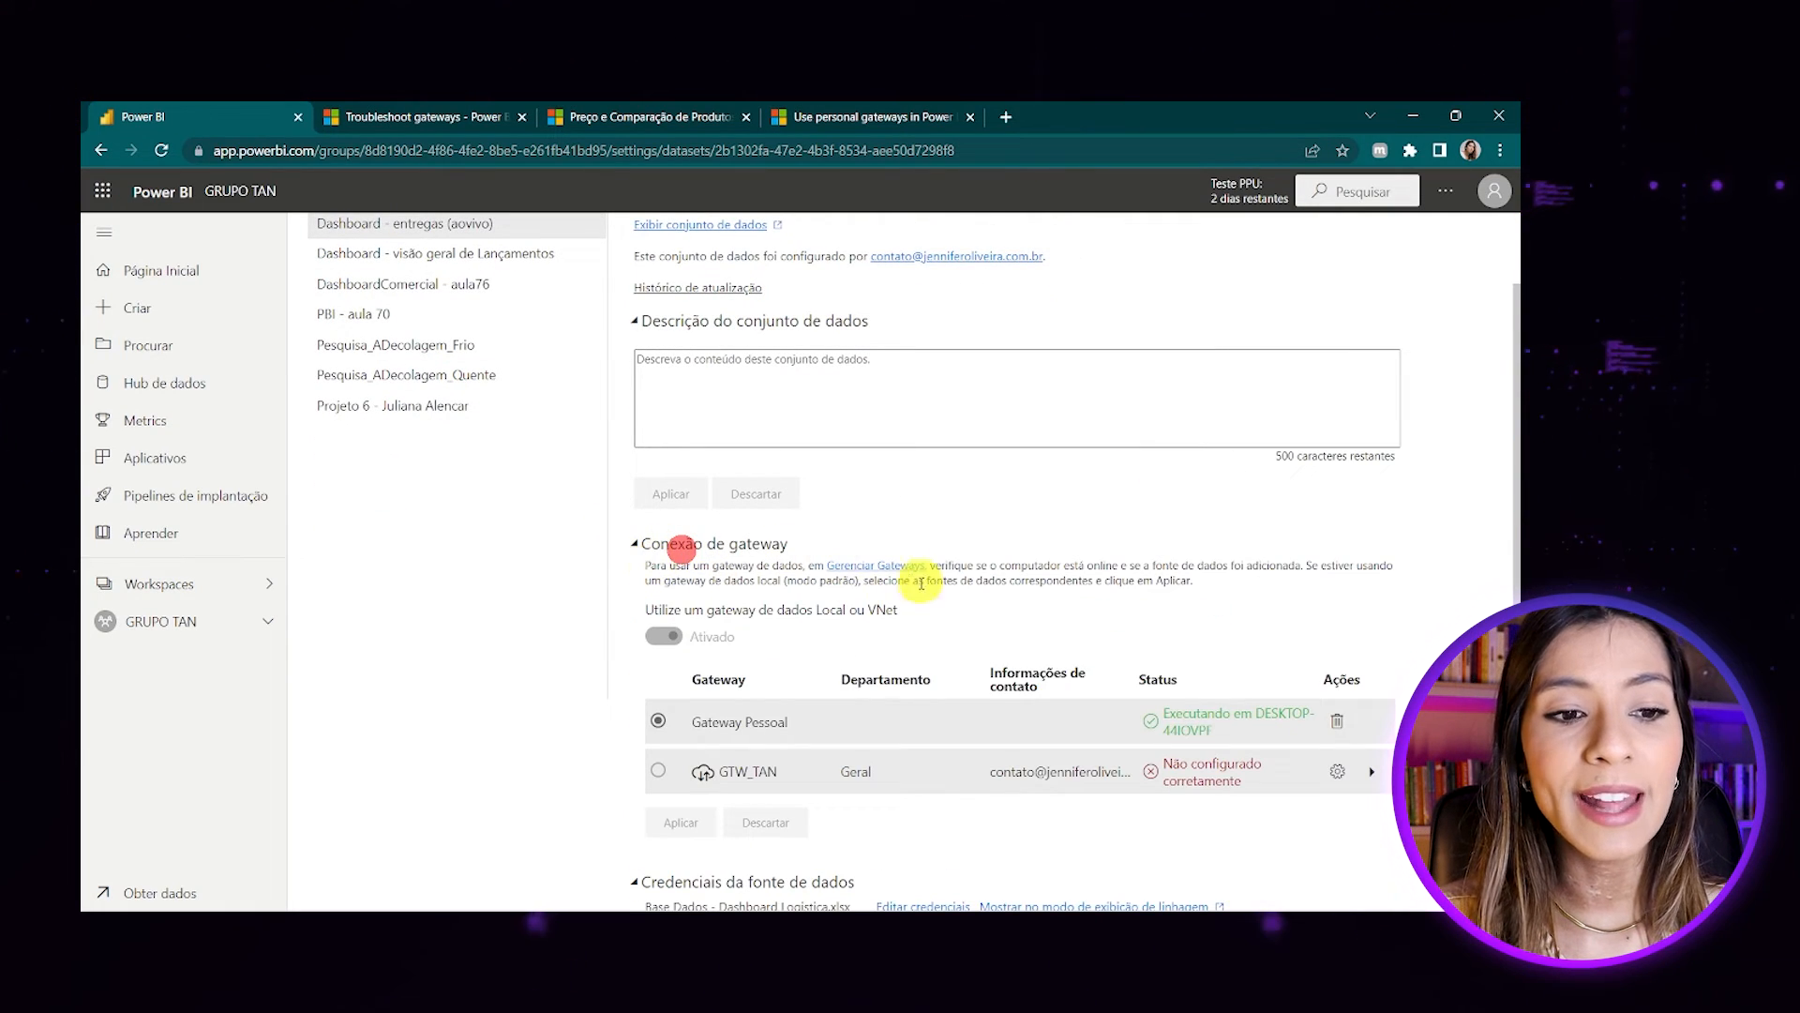
{"action": "scroll", "coordinate": [844, 675], "scroll_direction": "down", "scroll_amount": 2}
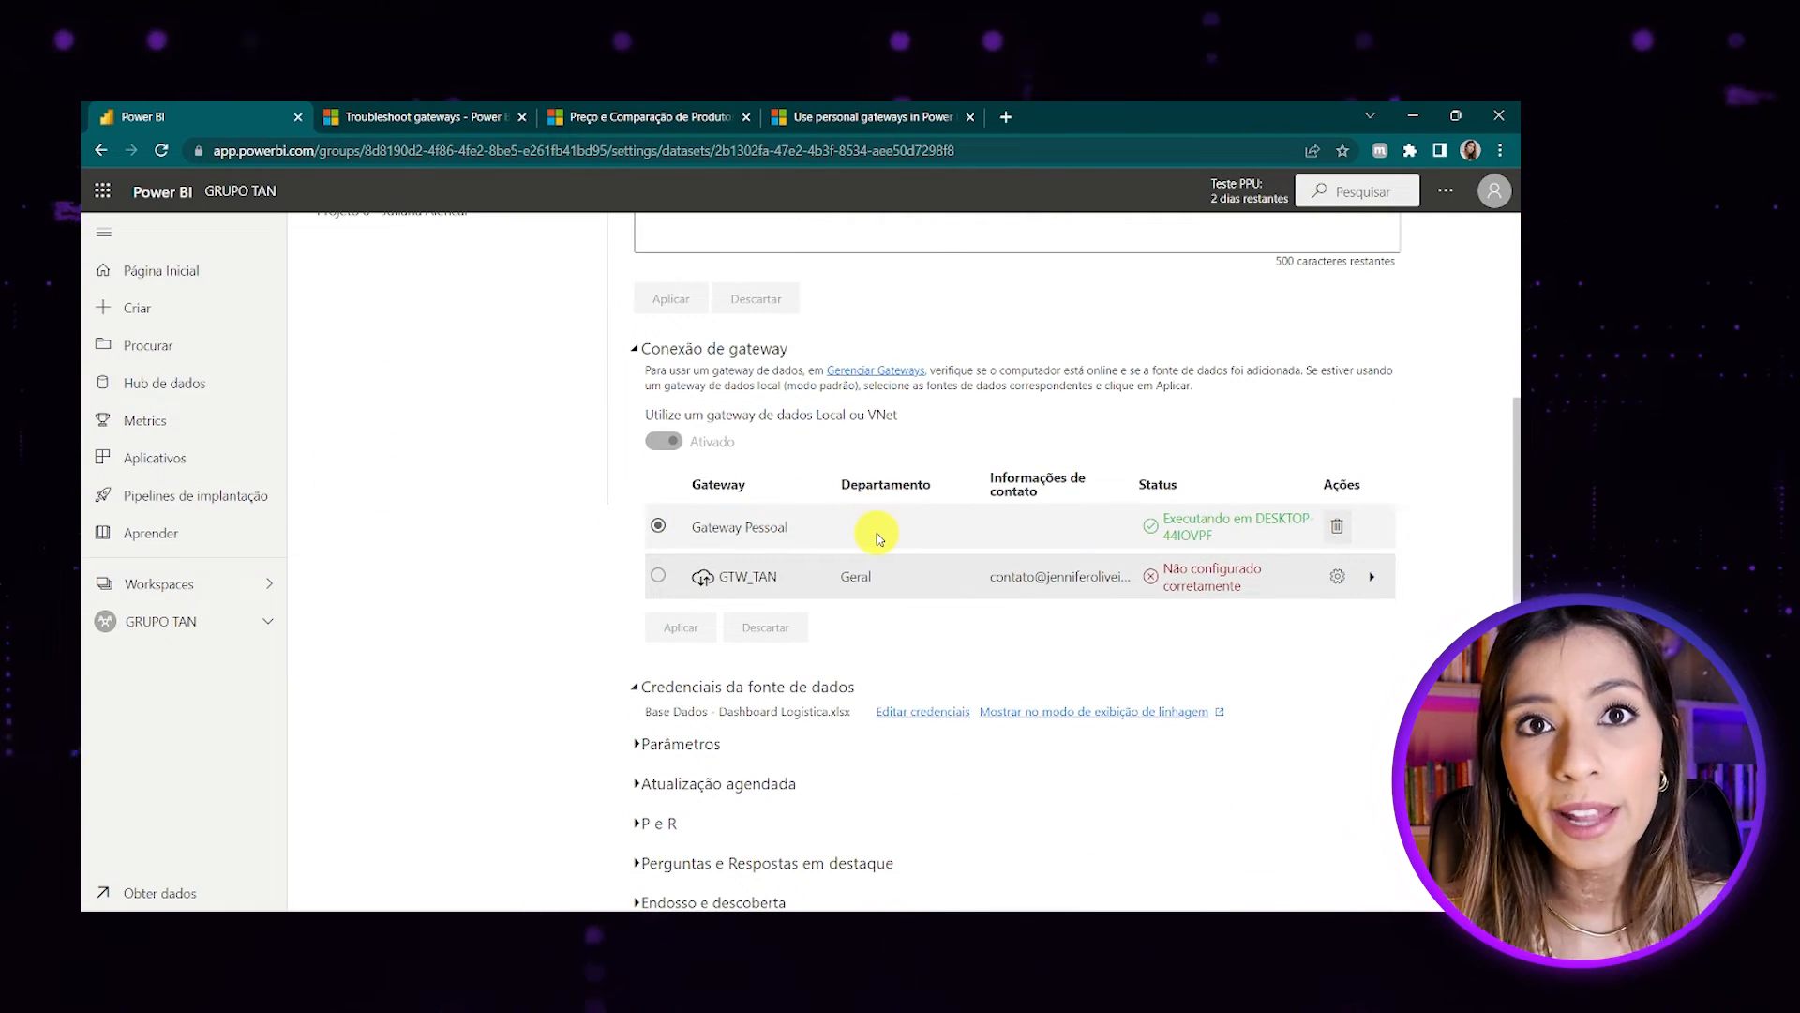
{"action": "scroll", "coordinate": [881, 483], "scroll_direction": "down", "scroll_amount": 2}
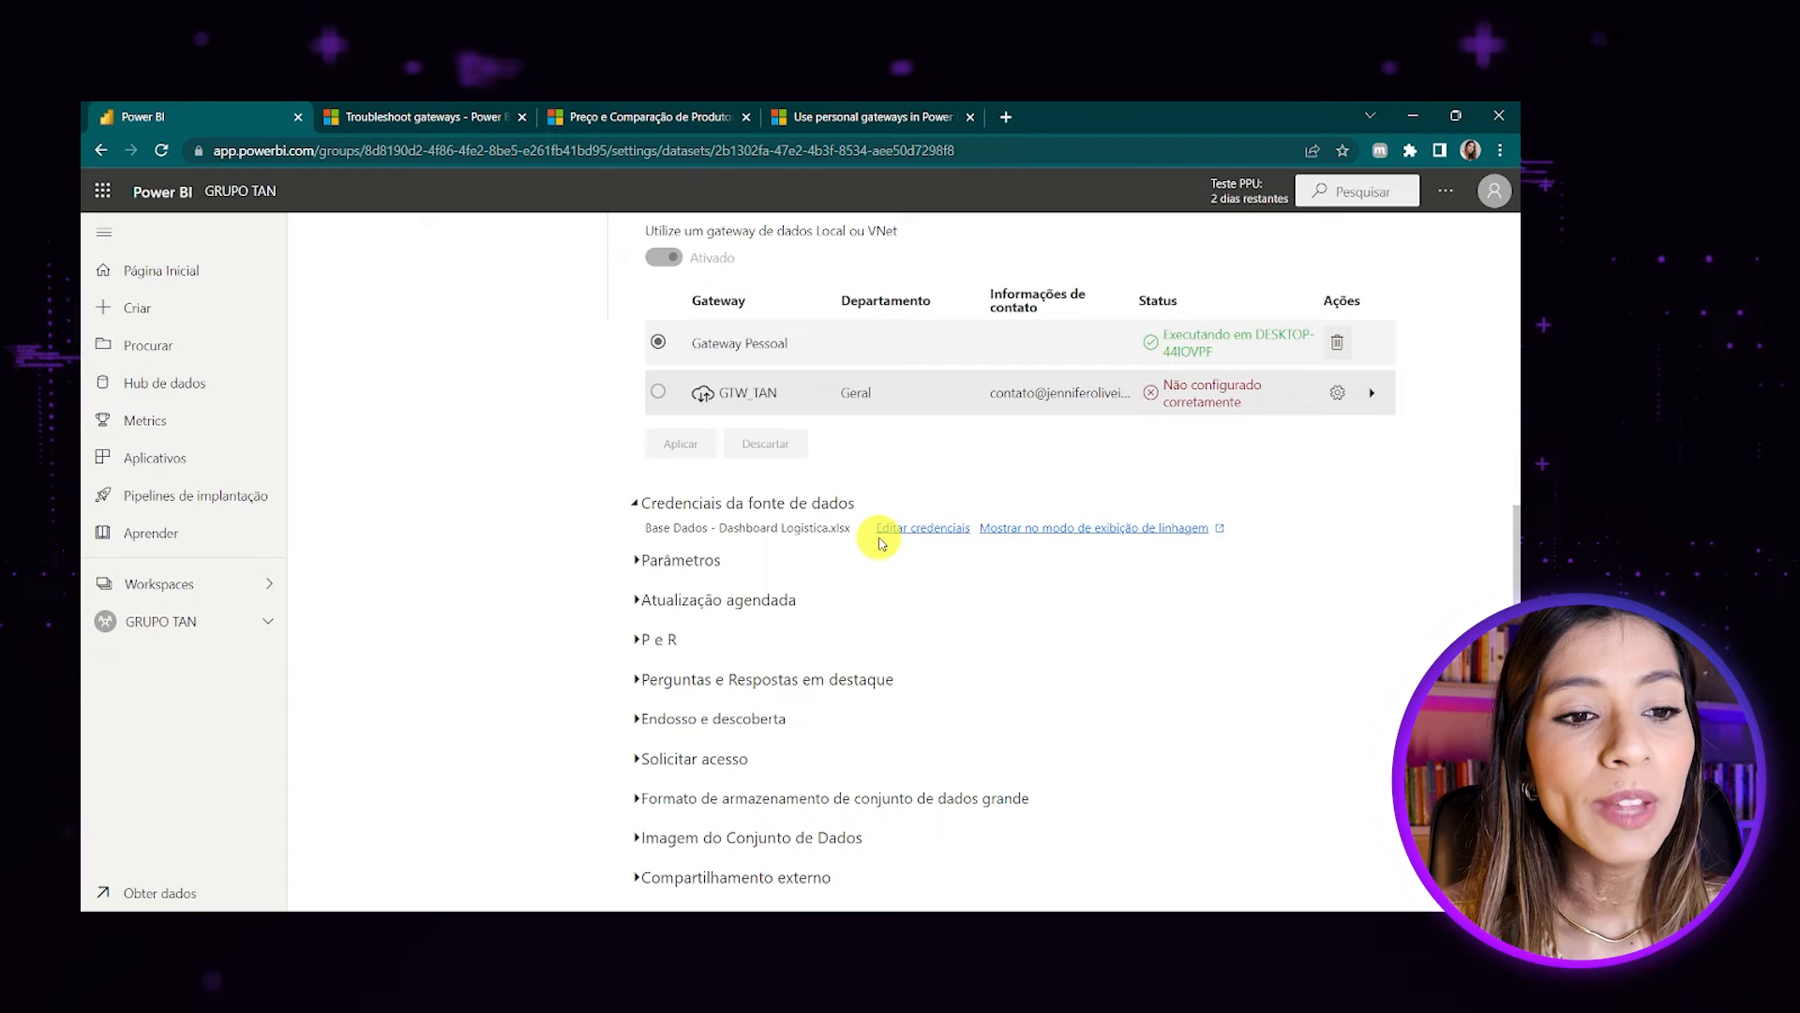
Expand the dataset's scheduled refresh settings and enable the scheduled refresh.
{"action": "left_click", "coordinate": [705, 607]}
{"action": "scroll", "coordinate": [844, 628], "scroll_direction": "down", "scroll_amount": 4}
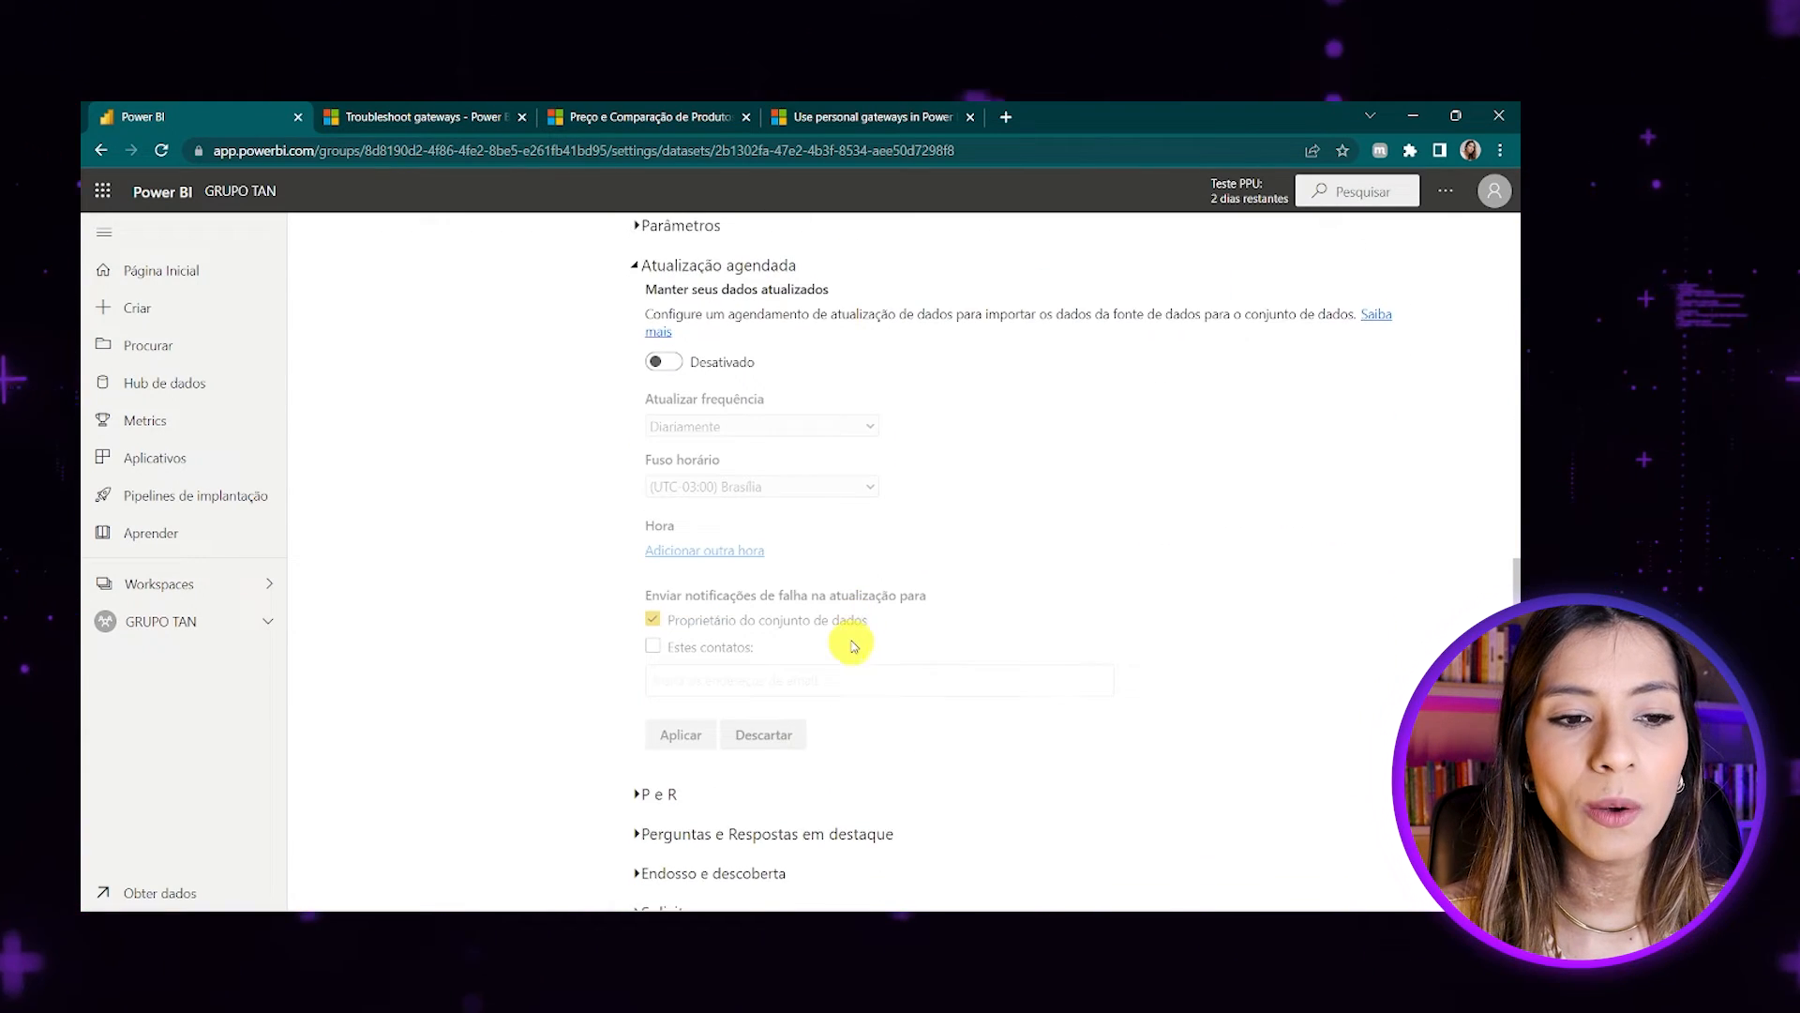
{"action": "left_click", "coordinate": [673, 350]}
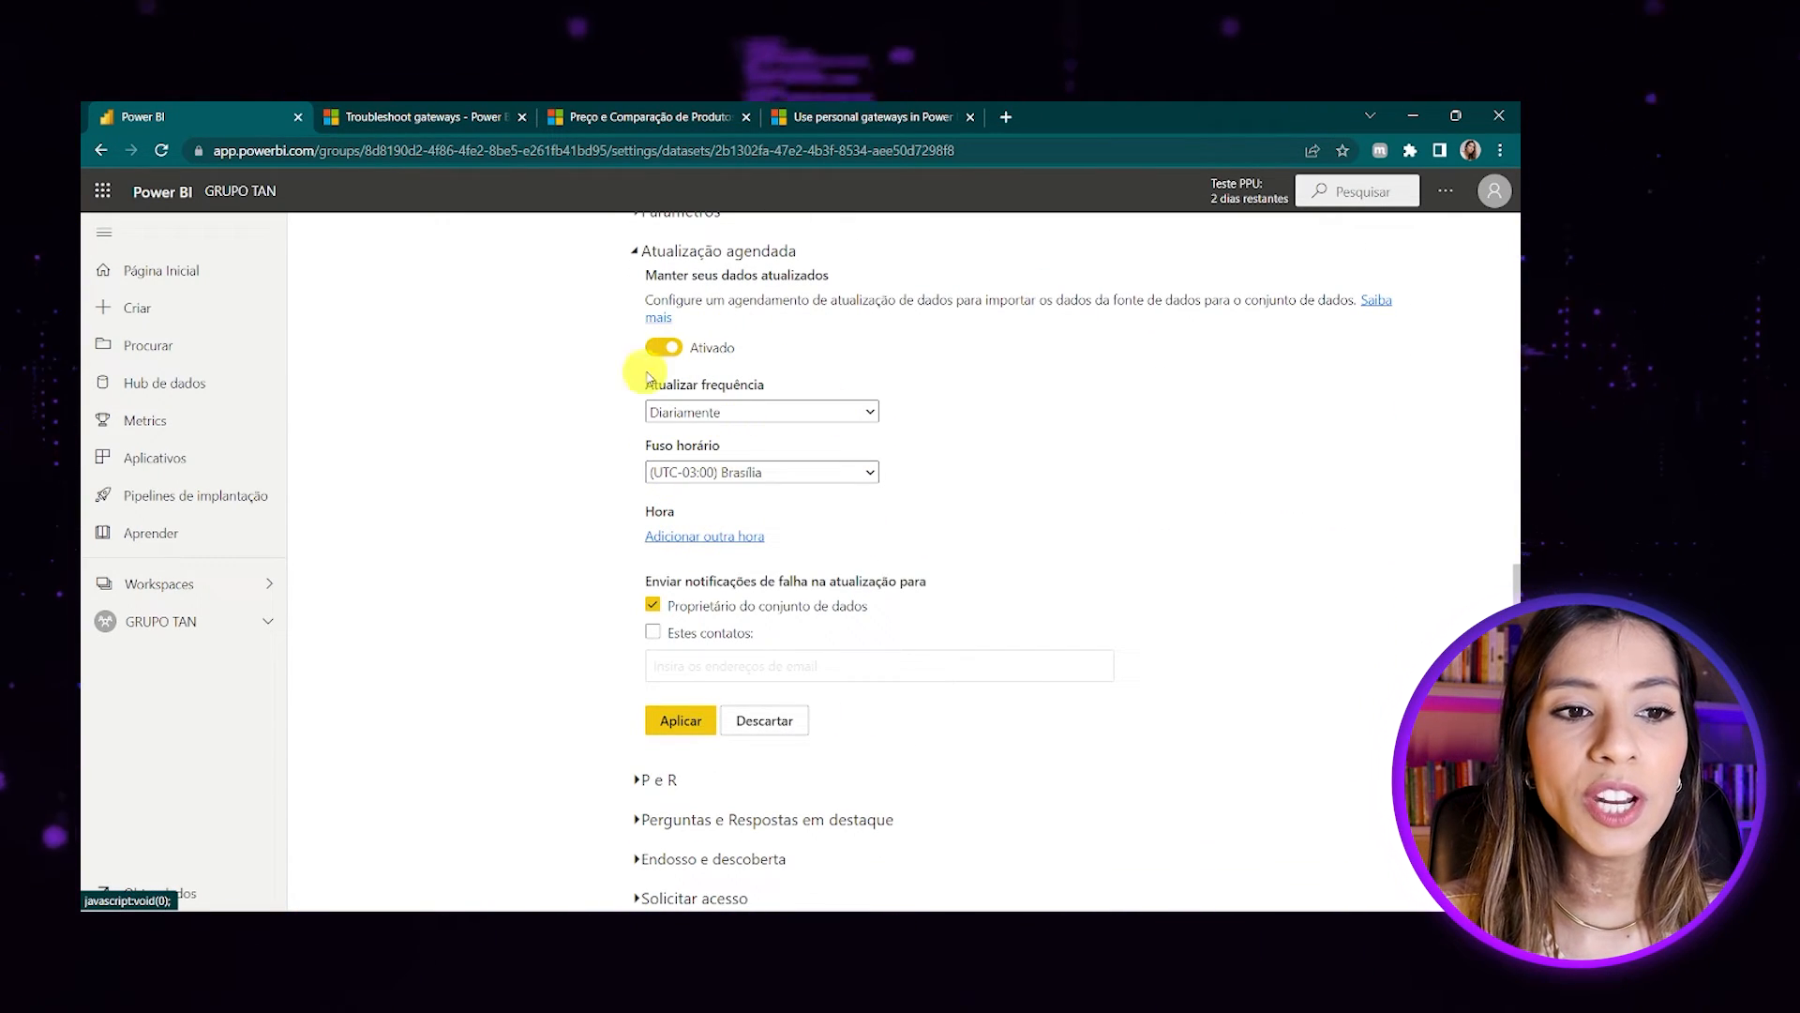
Set the refresh frequency to Semanalmente from Segunda to Sexta, excluding Domingo and Sábado, in the (UTC-03:00) Brasília time zone.
{"action": "left_click", "coordinate": [694, 412]}
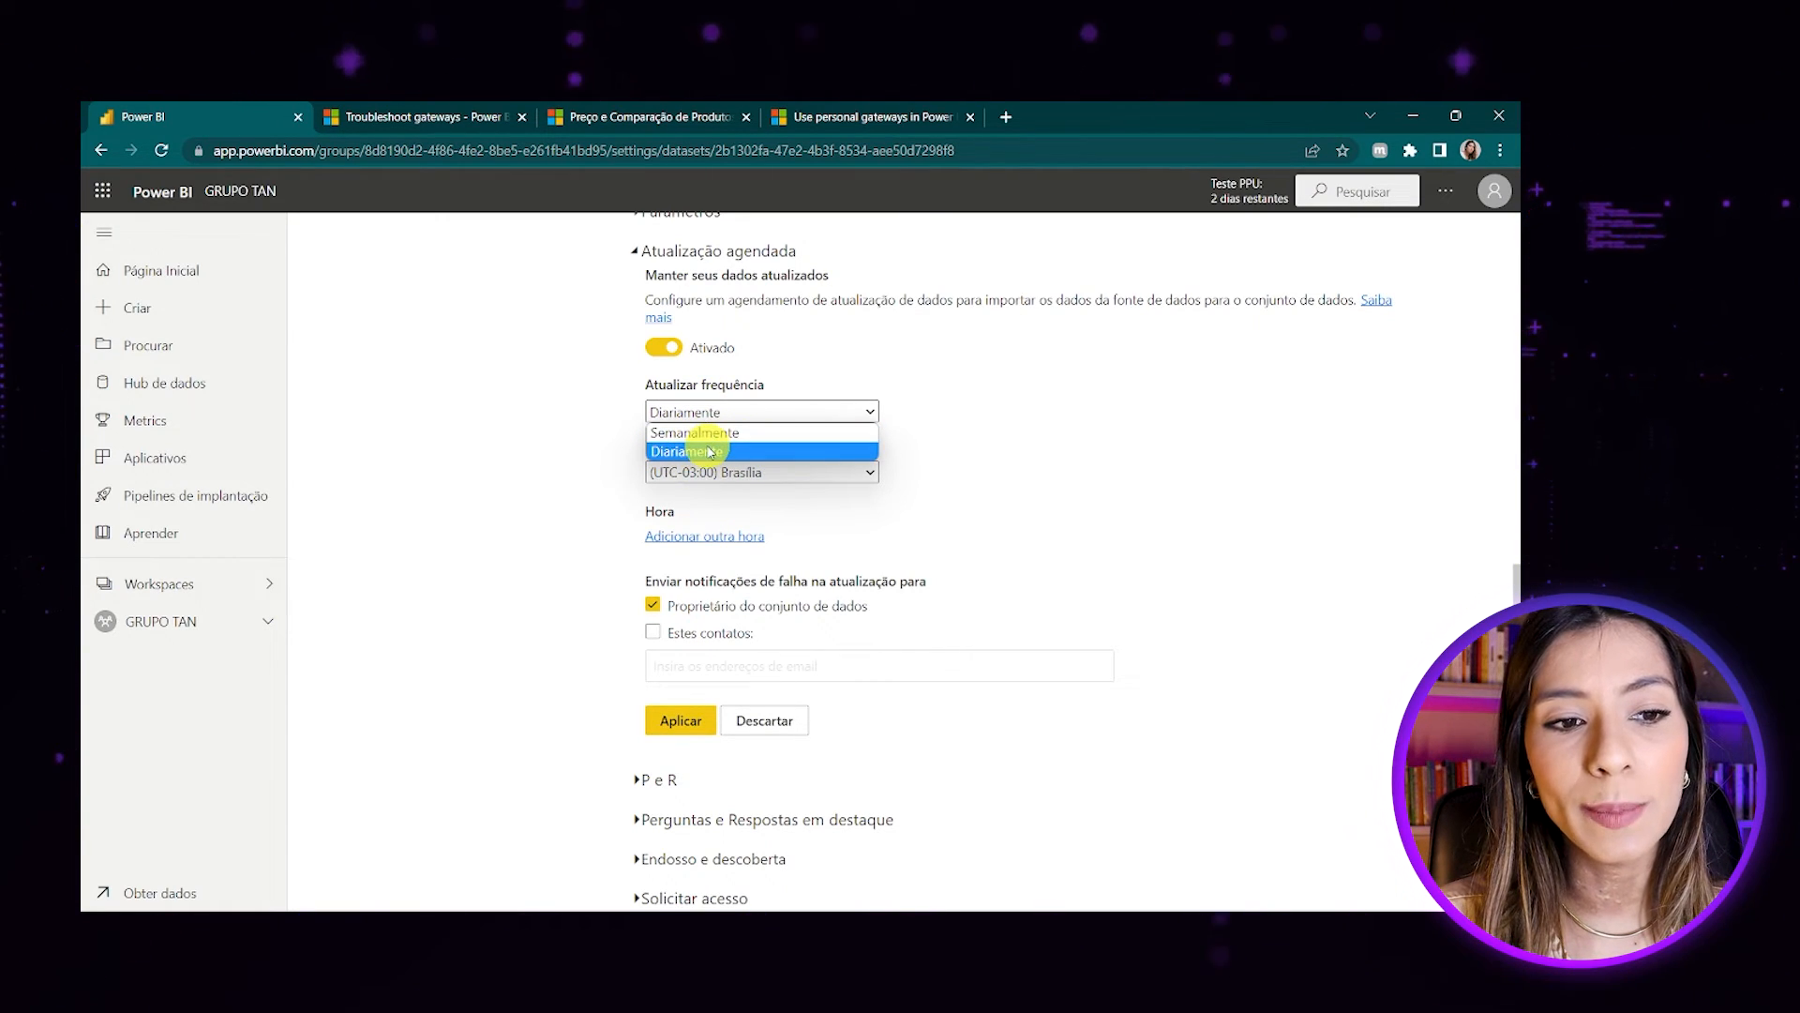
{"action": "left_click", "coordinate": [694, 432]}
{"action": "left_click", "coordinate": [660, 507]}
{"action": "scroll", "coordinate": [768, 680], "scroll_direction": "down", "scroll_amount": 3}
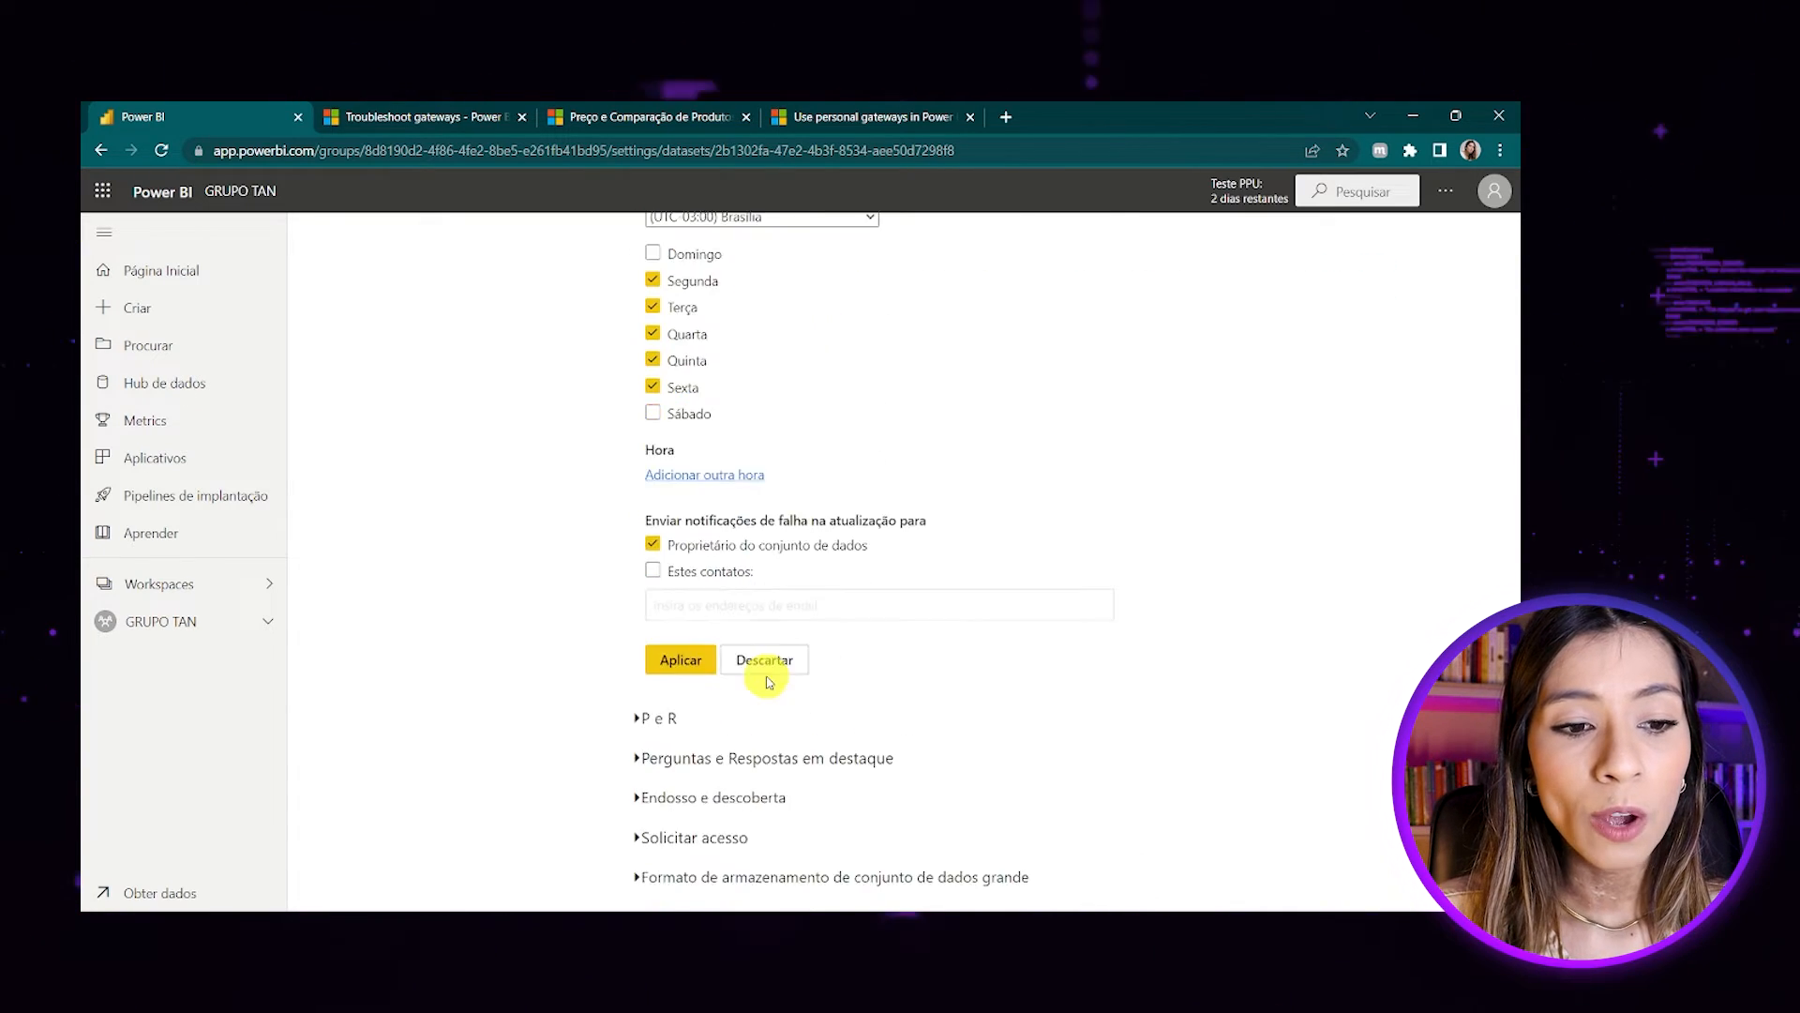
{"action": "scroll", "coordinate": [800, 403], "scroll_direction": "up", "scroll_amount": 3}
{"action": "left_click", "coordinate": [708, 482]}
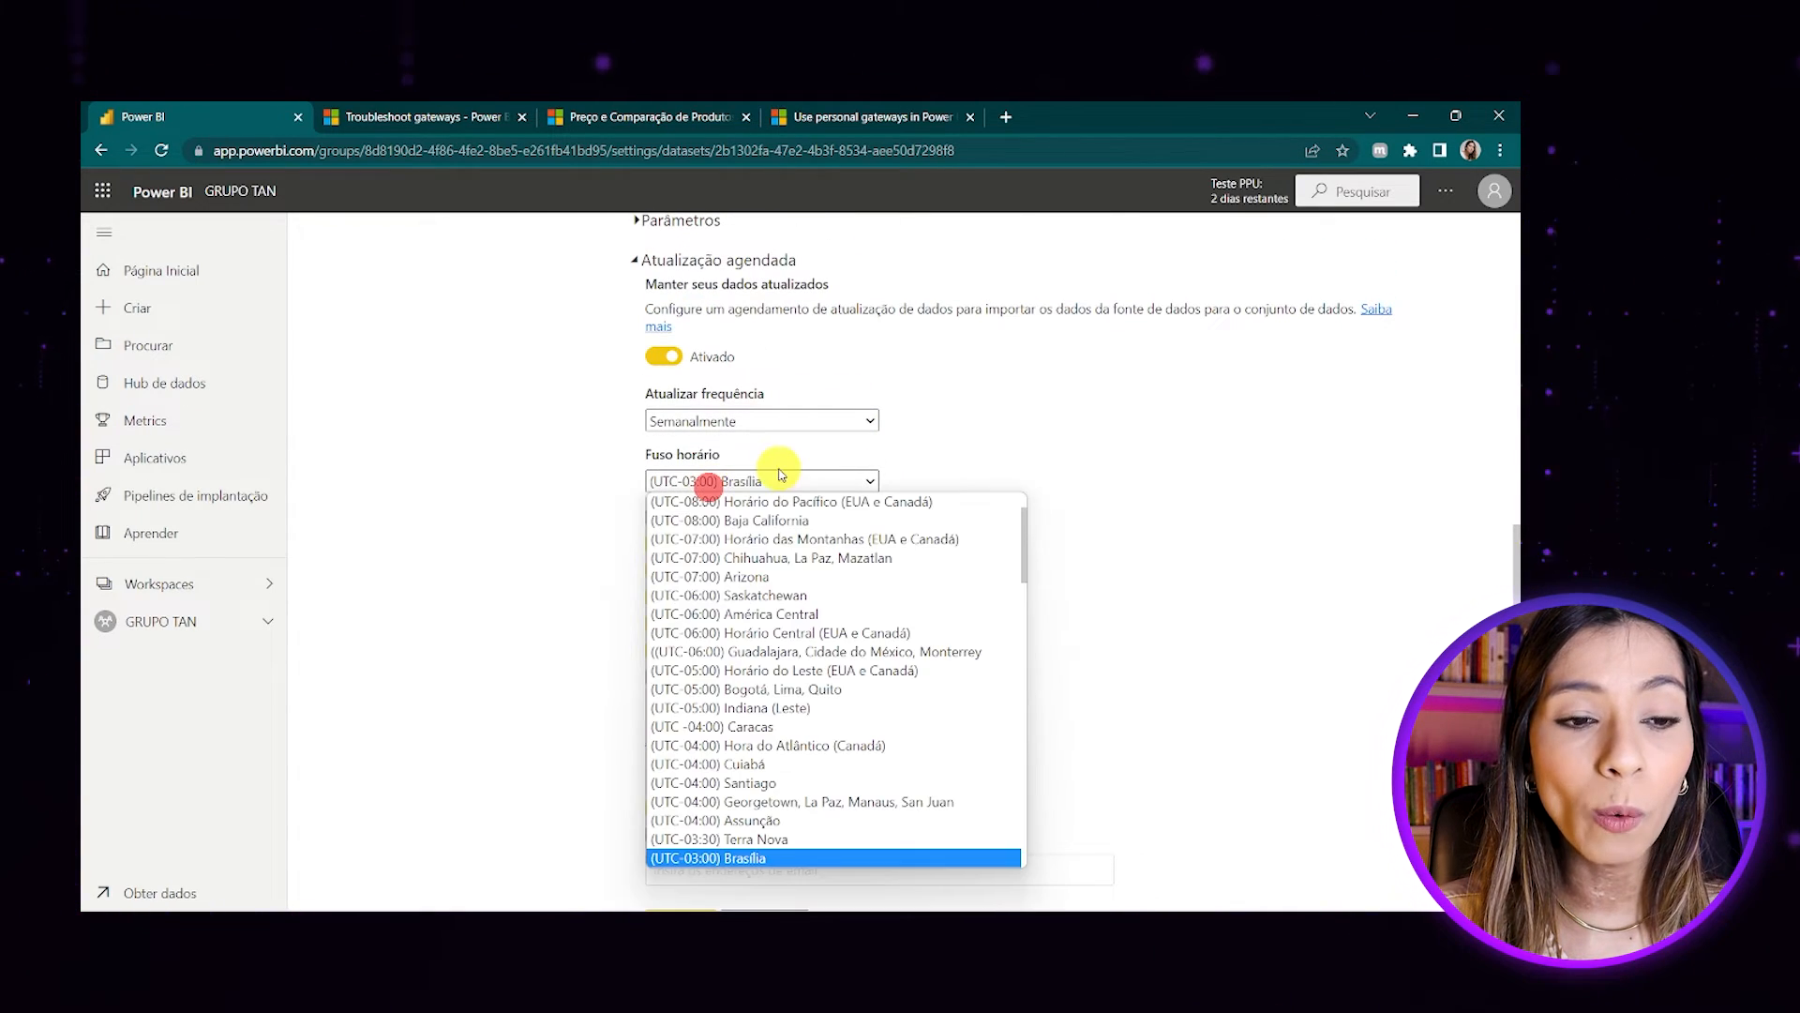
{"action": "left_click", "coordinate": [1167, 445]}
{"action": "scroll", "coordinate": [973, 603], "scroll_direction": "down", "scroll_amount": 1}
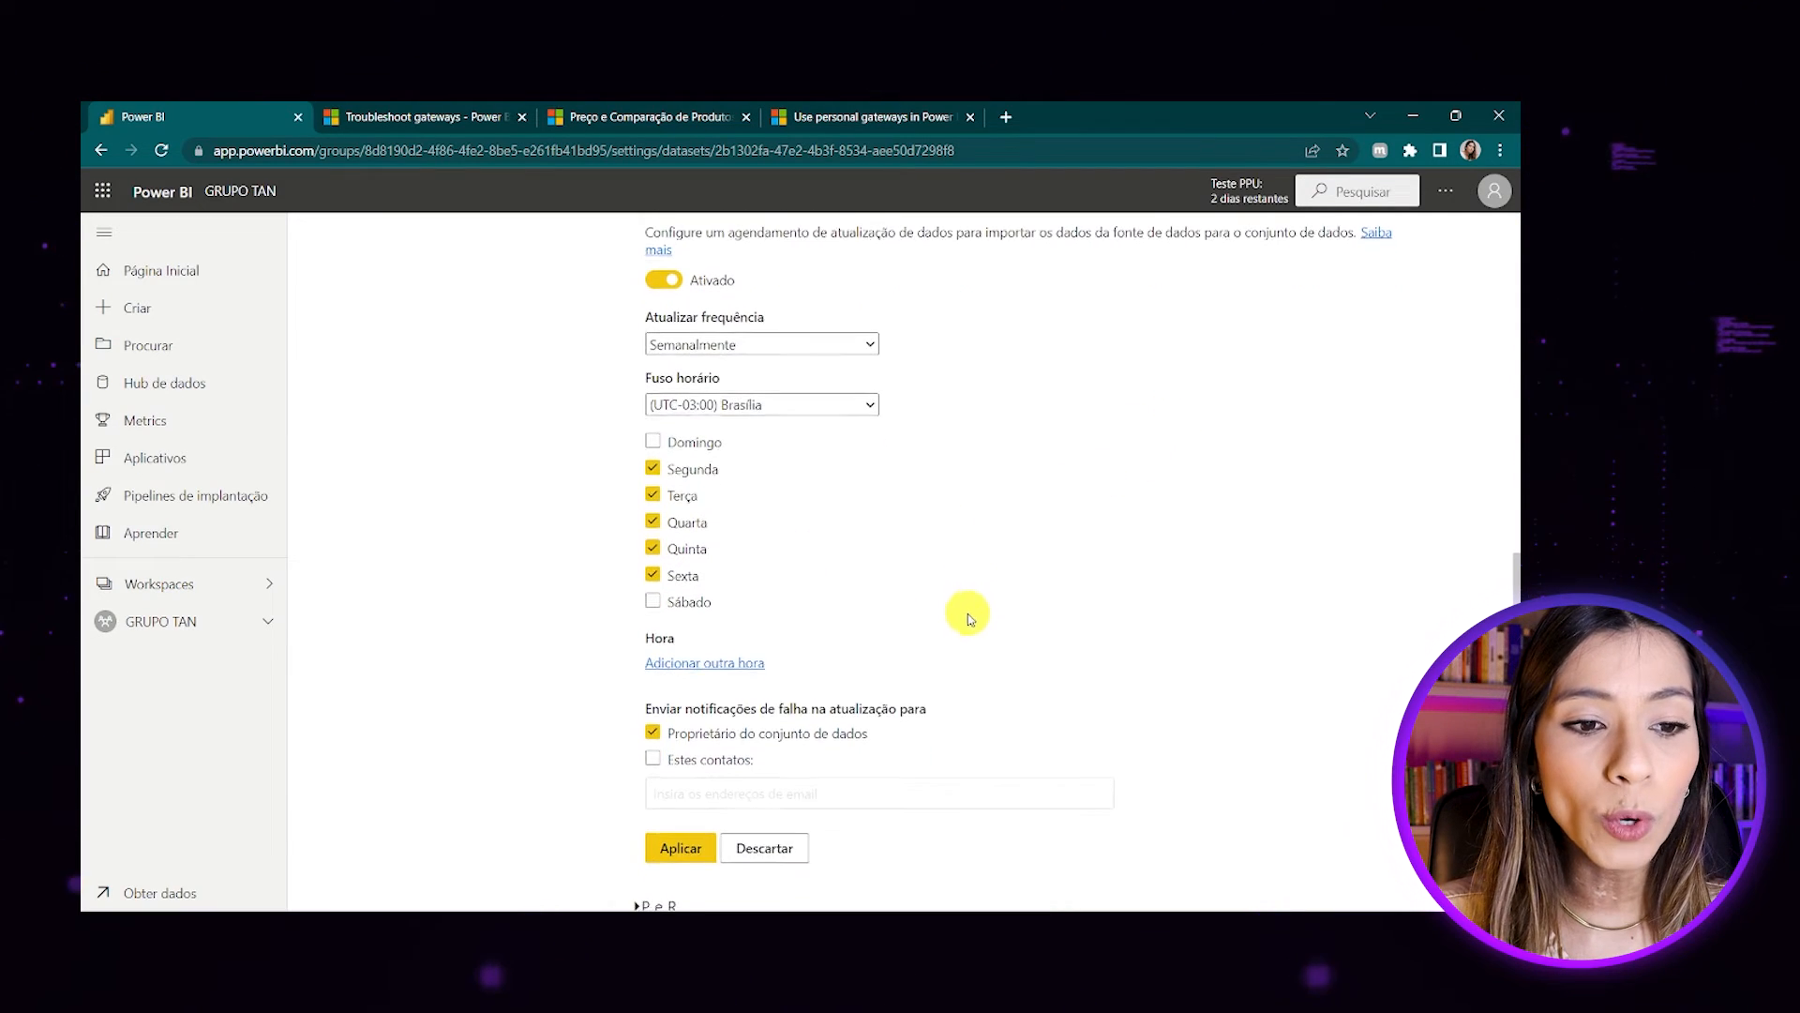
Add a refresh time of 8:00 AM and apply the scheduled refresh settings.
{"action": "left_click", "coordinate": [683, 661]}
{"action": "scroll", "coordinate": [680, 600], "scroll_direction": "down", "scroll_amount": 1}
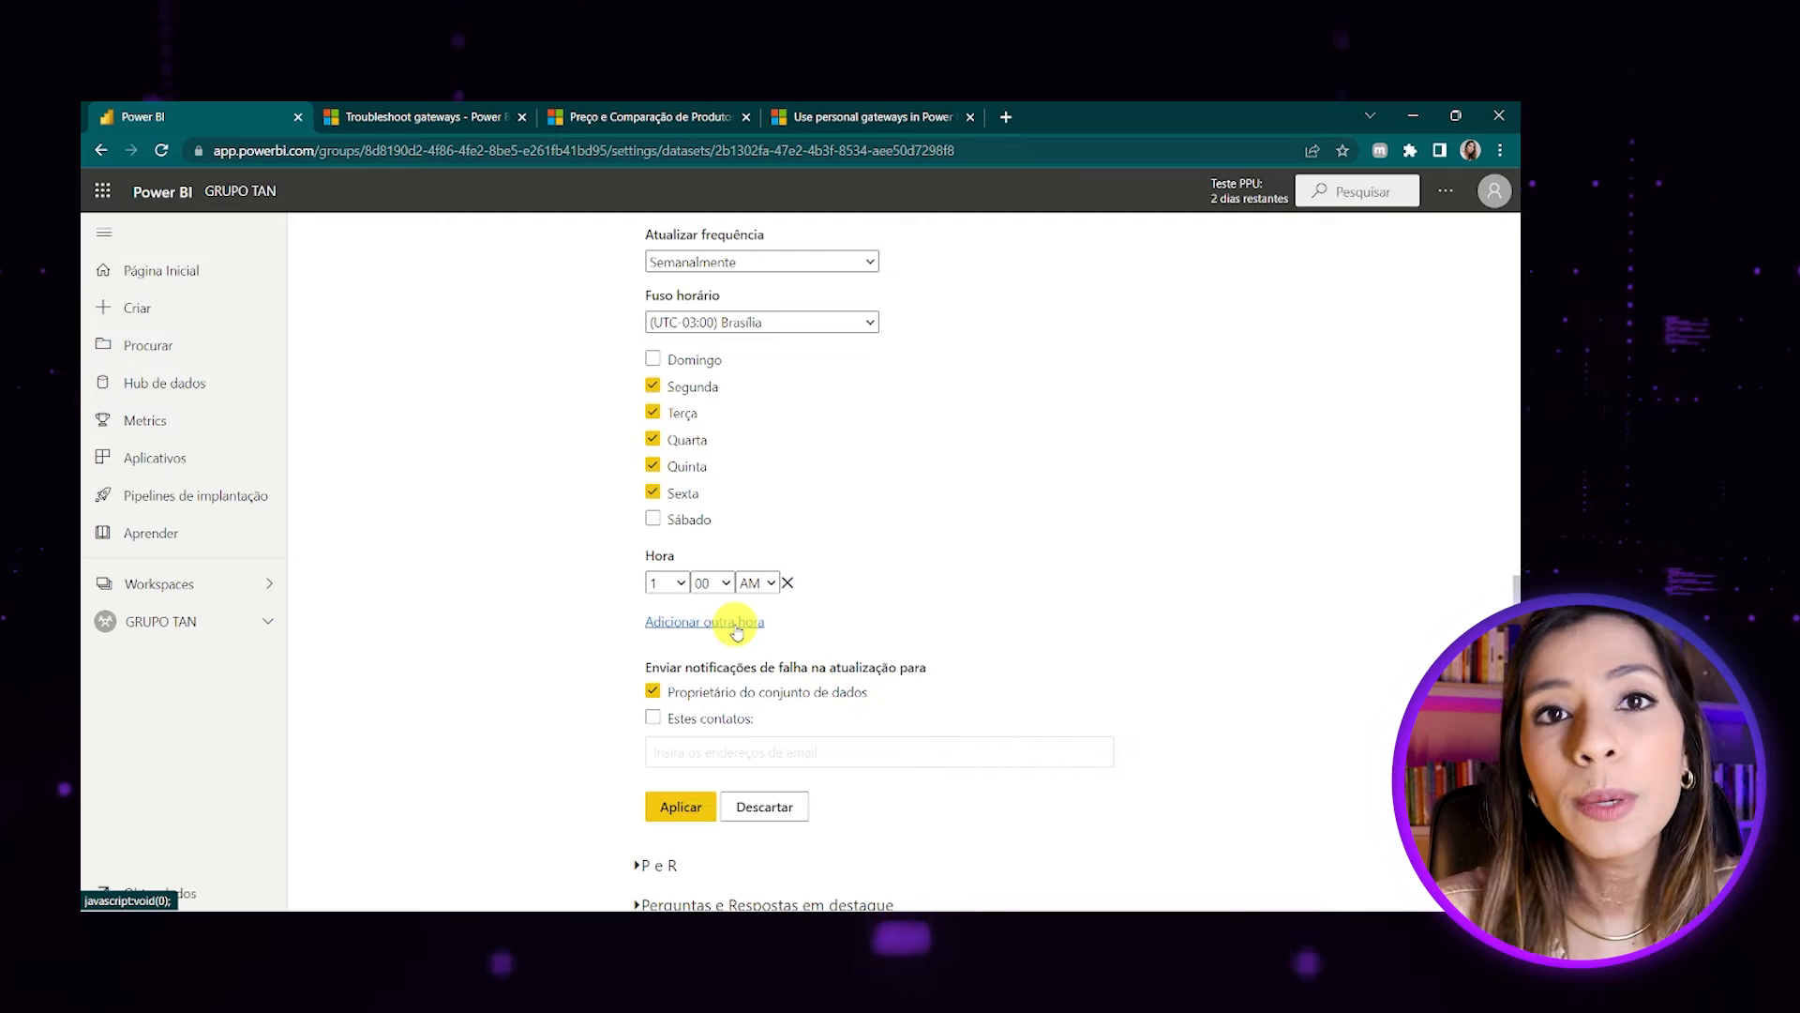
{"action": "left_click", "coordinate": [667, 583]}
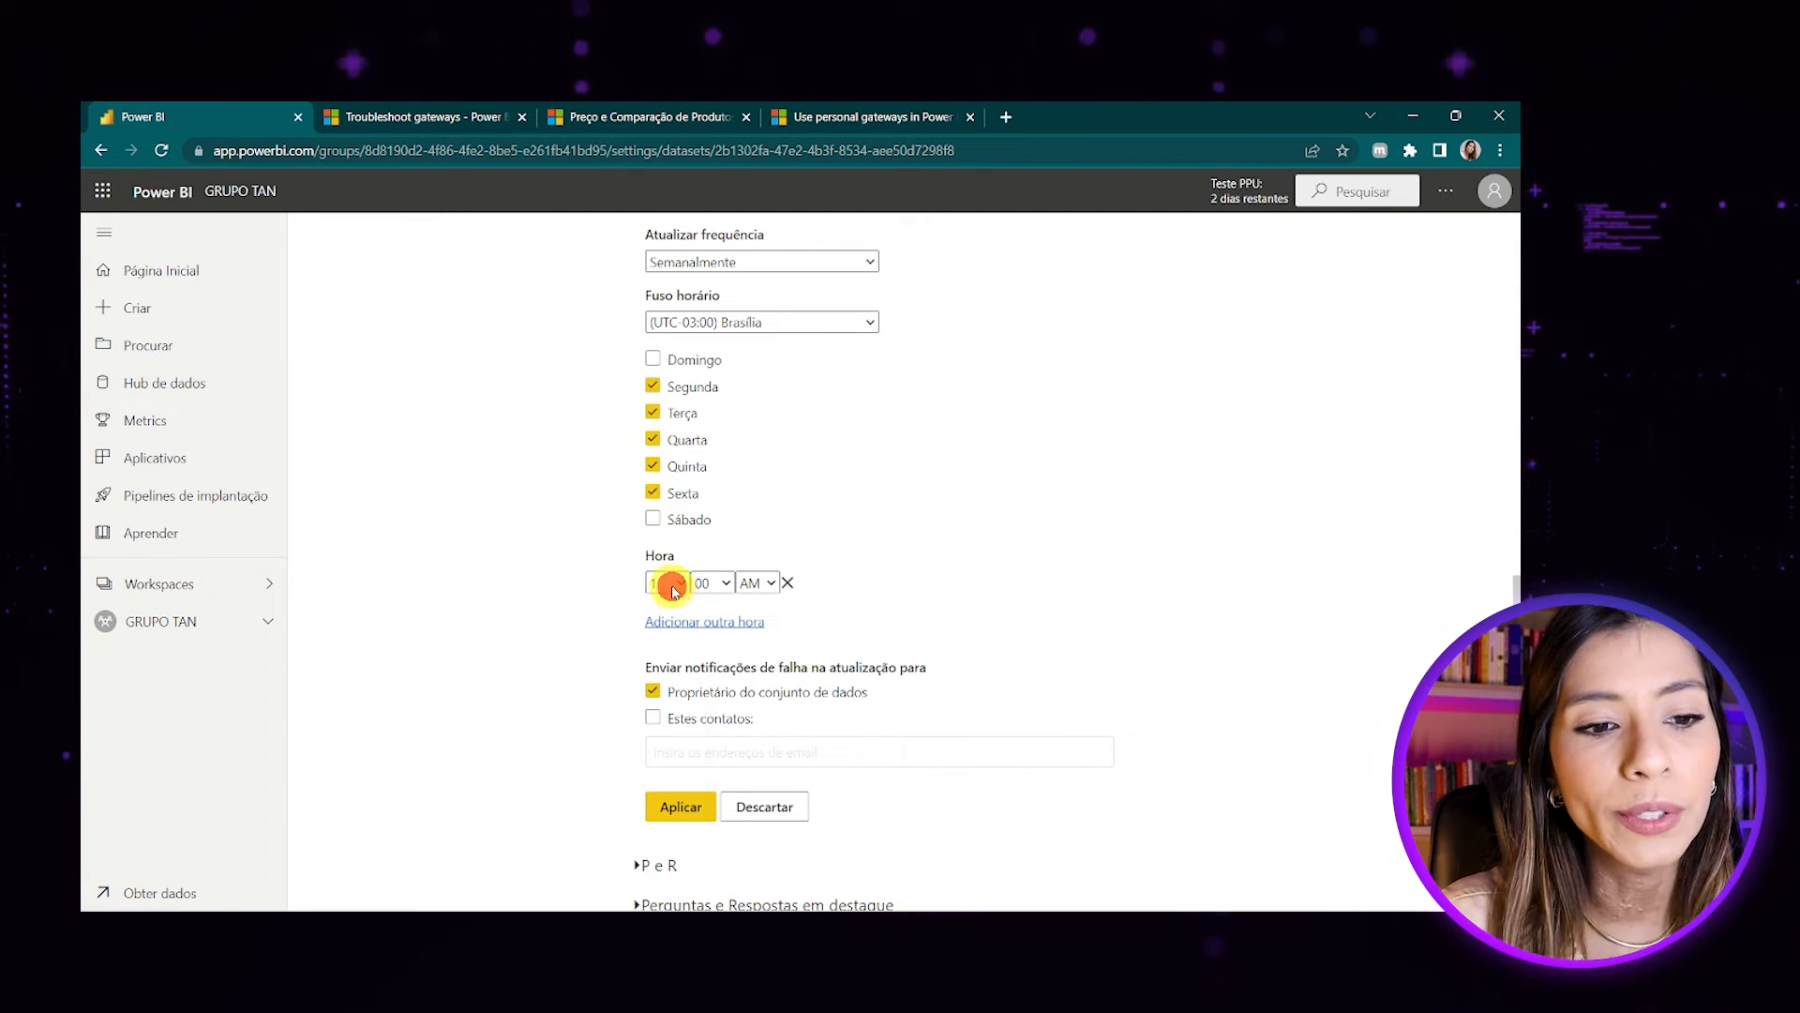
{"action": "left_click", "coordinate": [677, 732]}
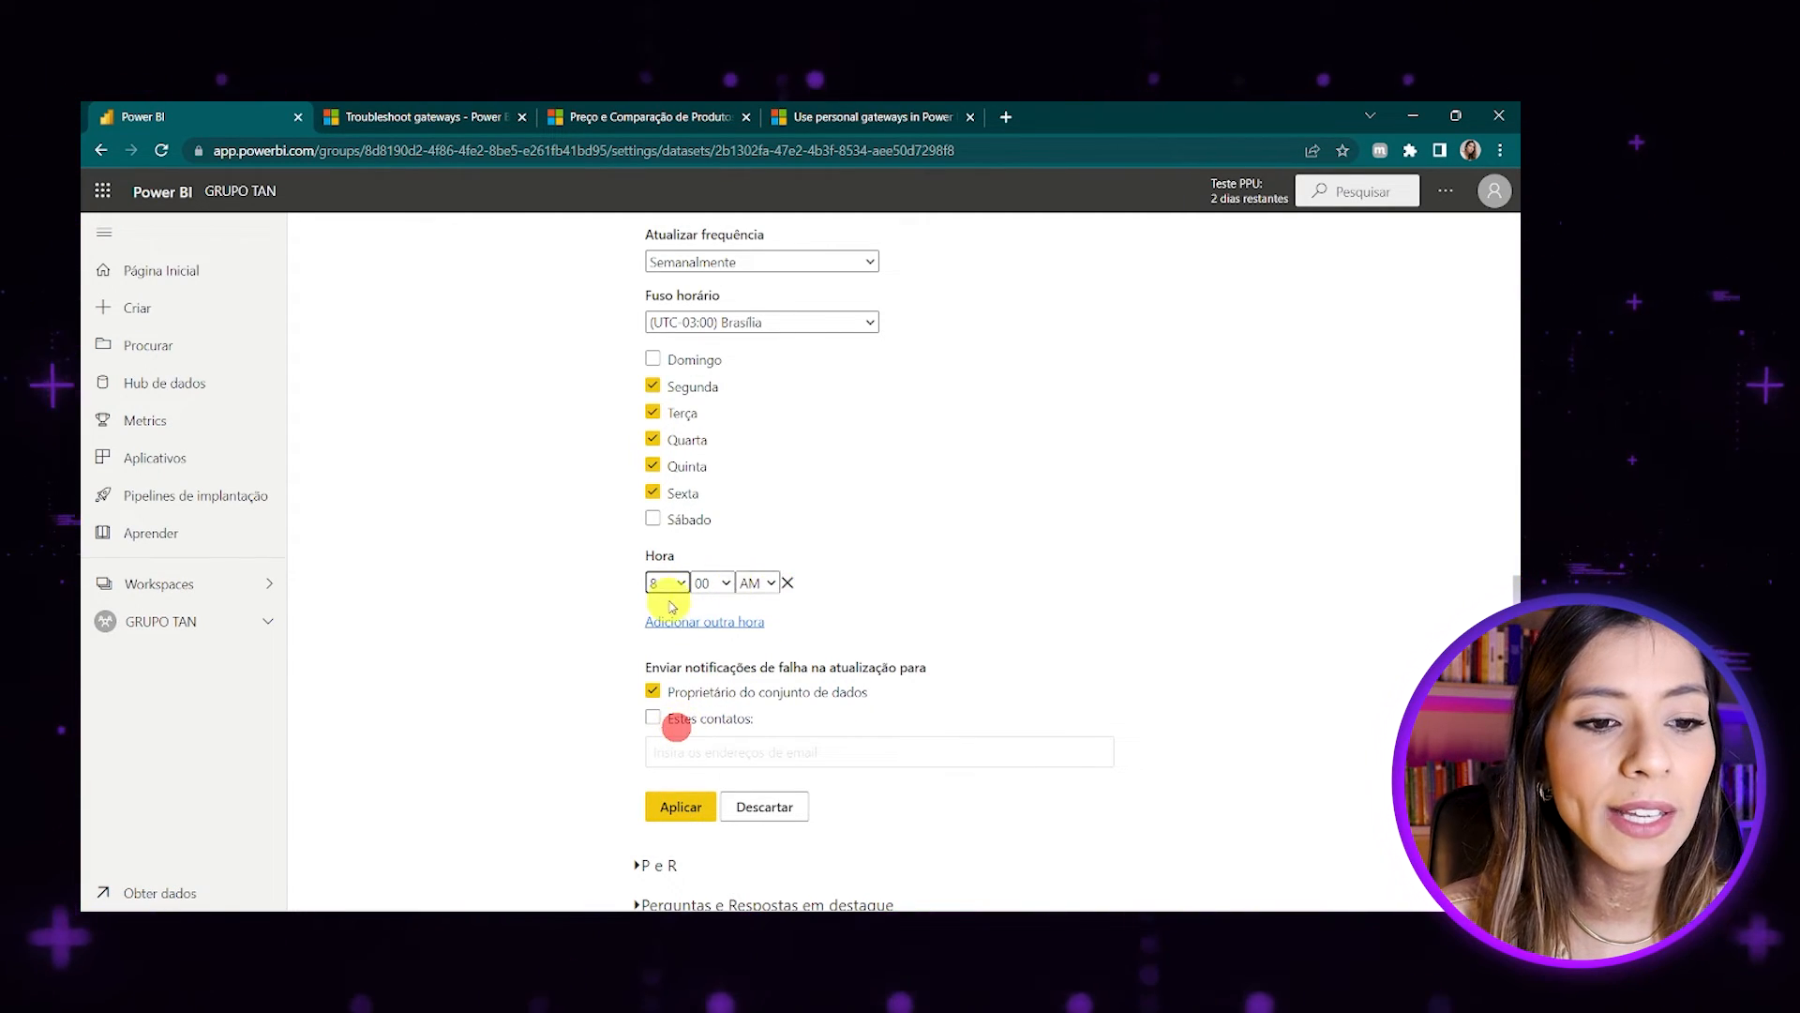
{"action": "scroll", "coordinate": [750, 768], "scroll_direction": "down", "scroll_amount": 1}
{"action": "left_click", "coordinate": [677, 751]}
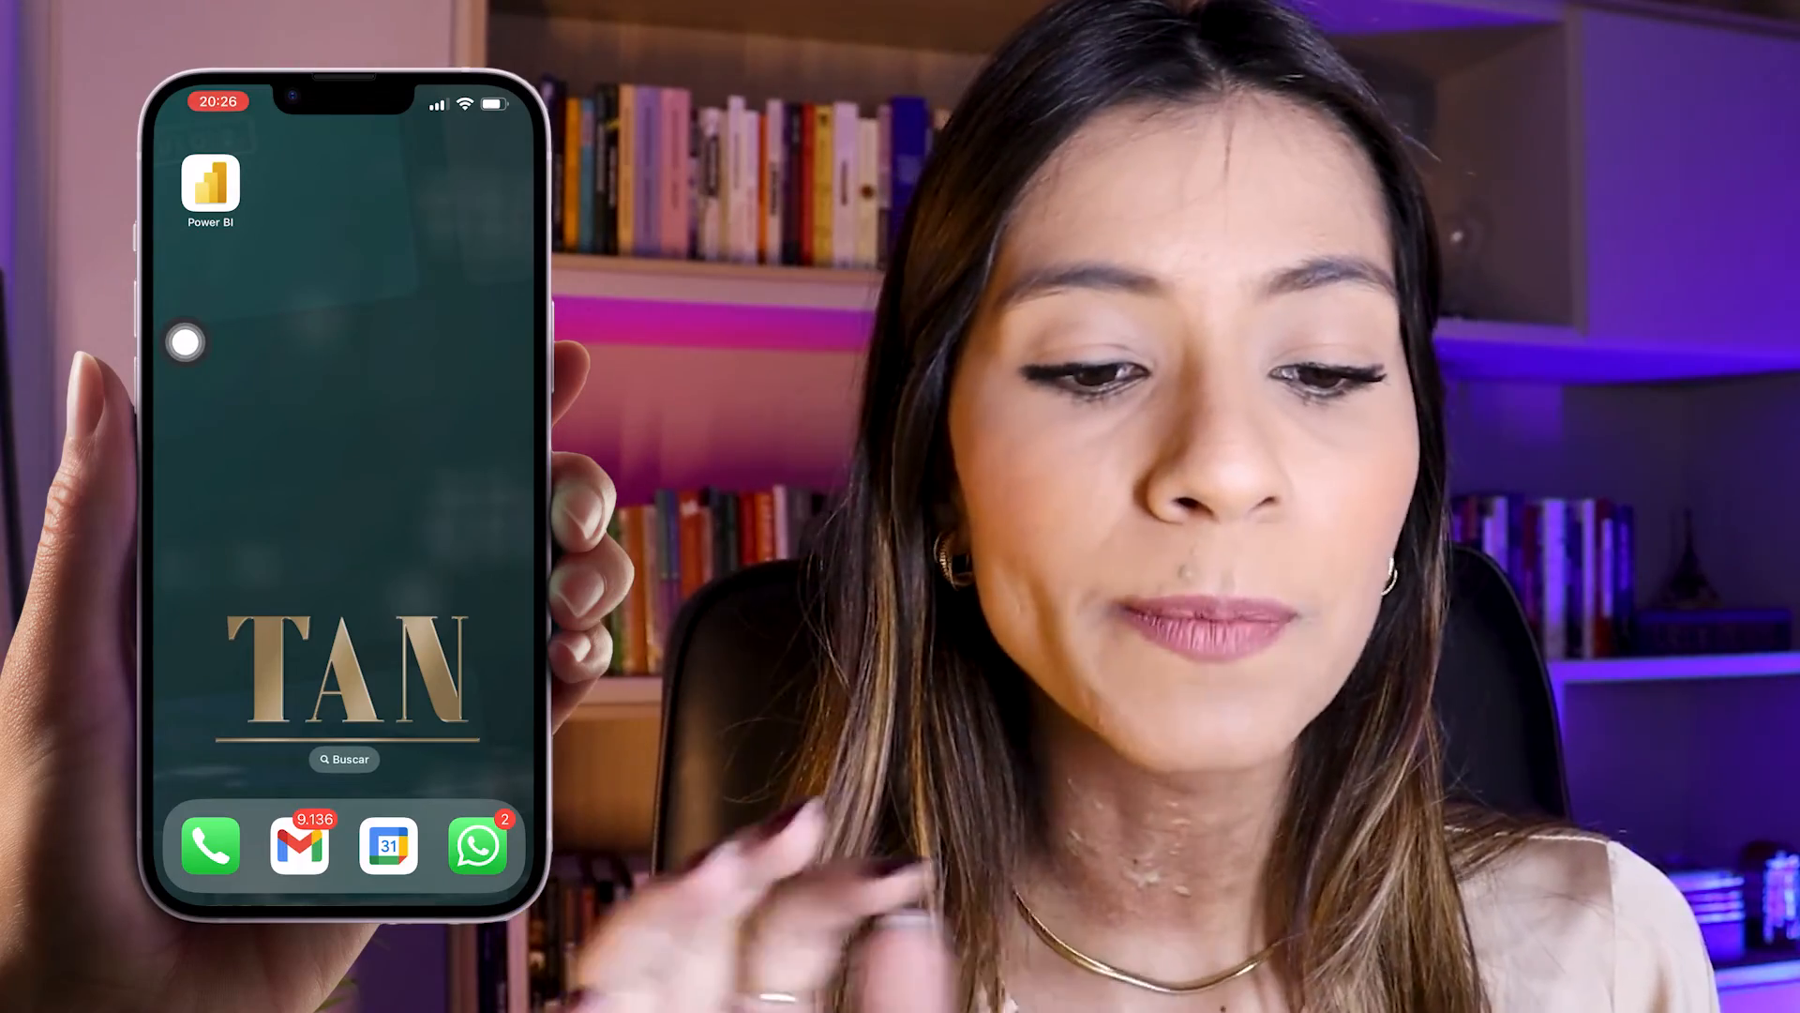
Switch to the Power BI mobile app and open the Dashboard - entregas (aovivo) report from the GRUPO TAN workspace.
{"action": "left_click", "coordinate": [211, 184]}
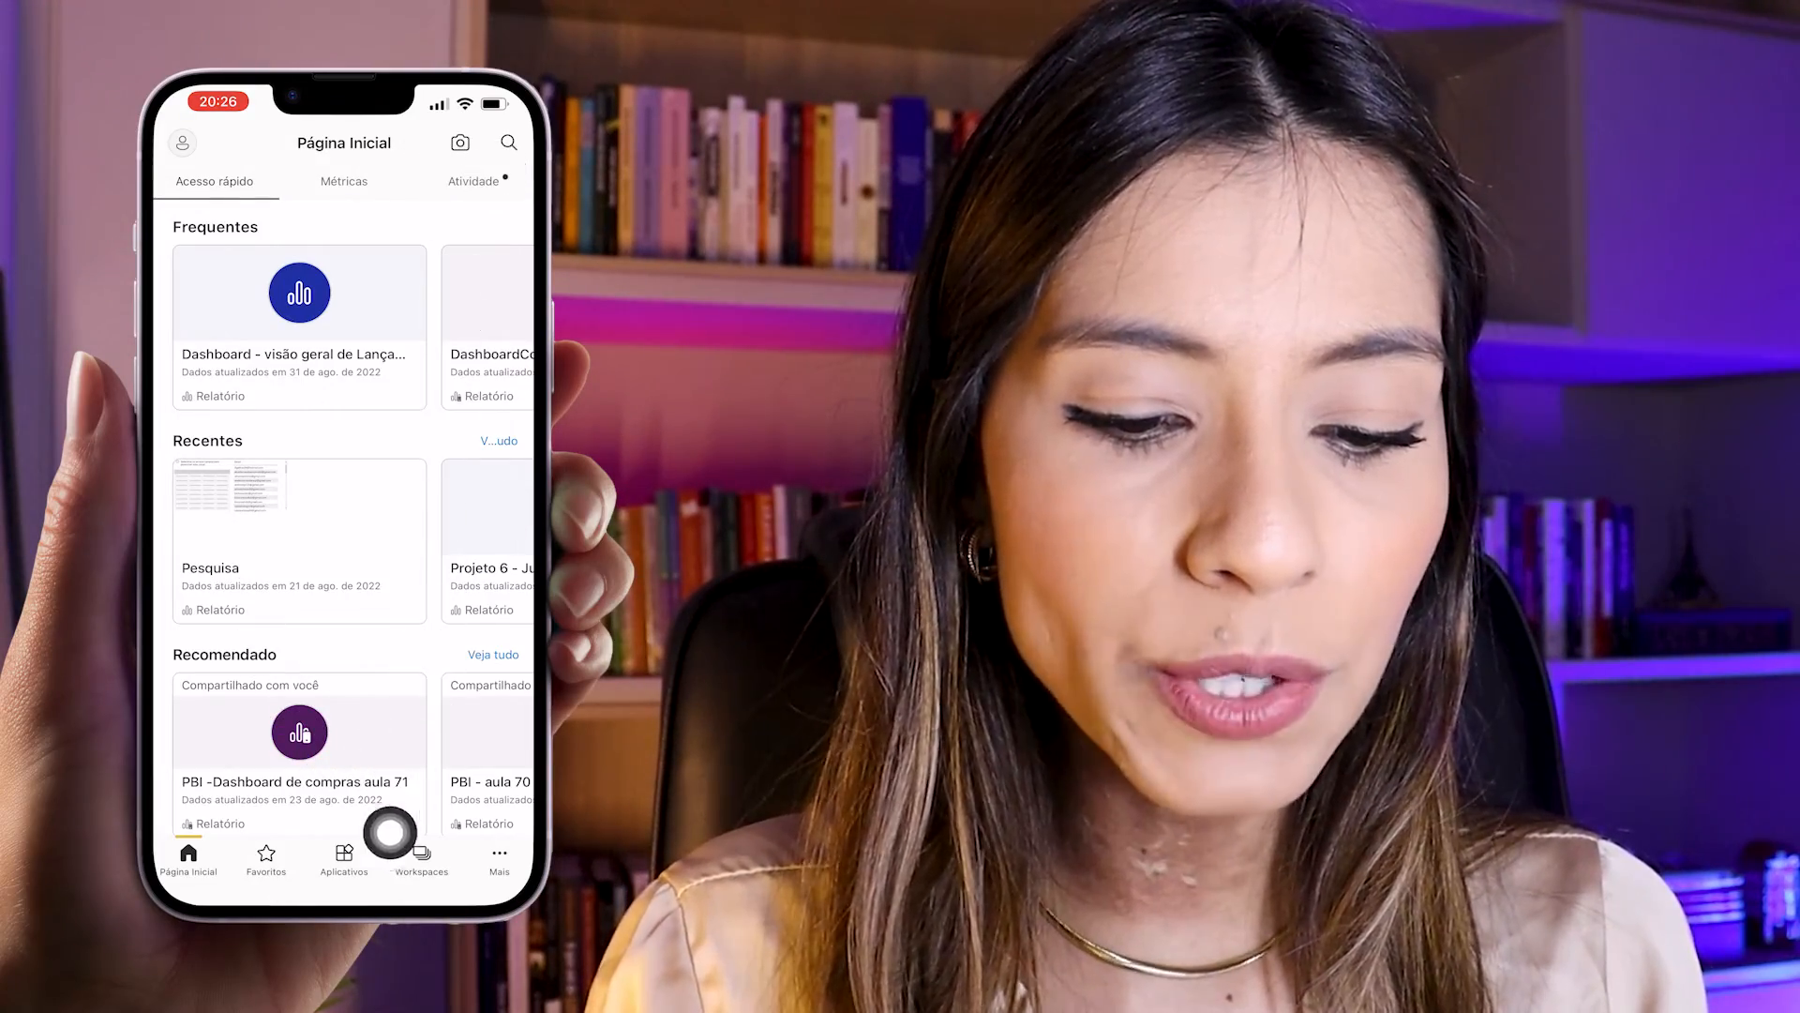
{"action": "left_click", "coordinate": [421, 858]}
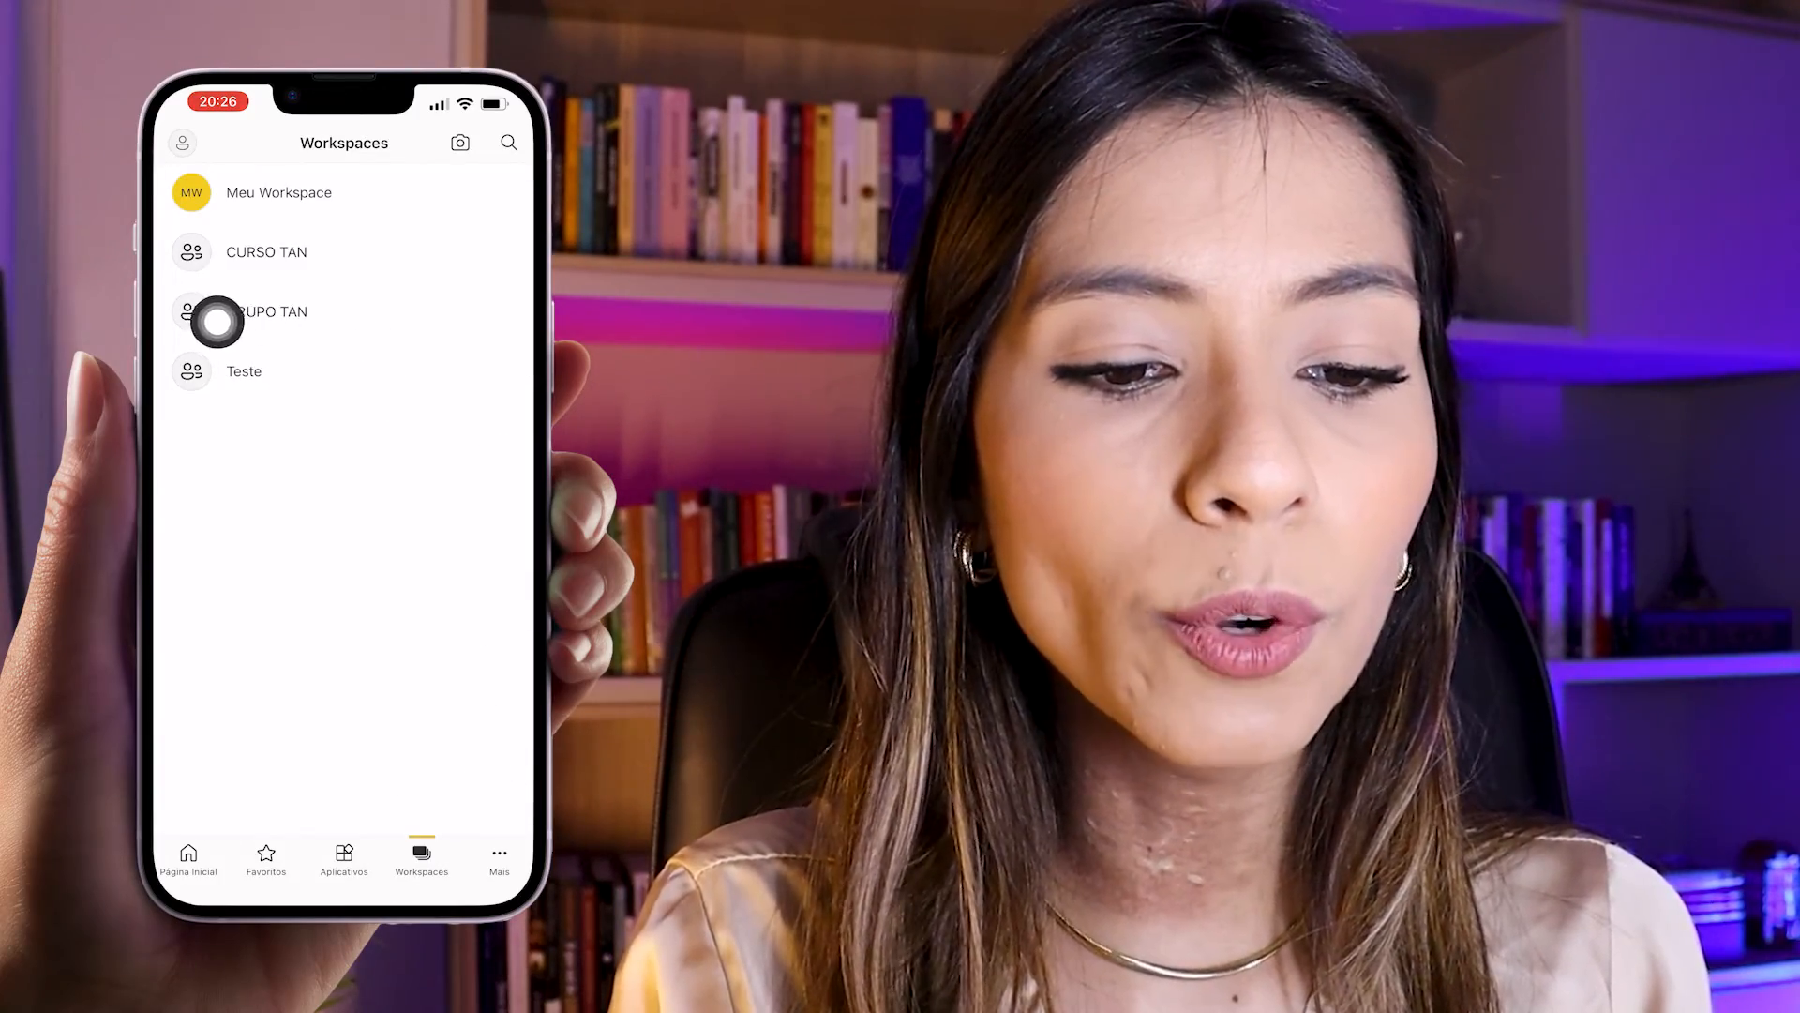
{"action": "left_click", "coordinate": [502, 320]}
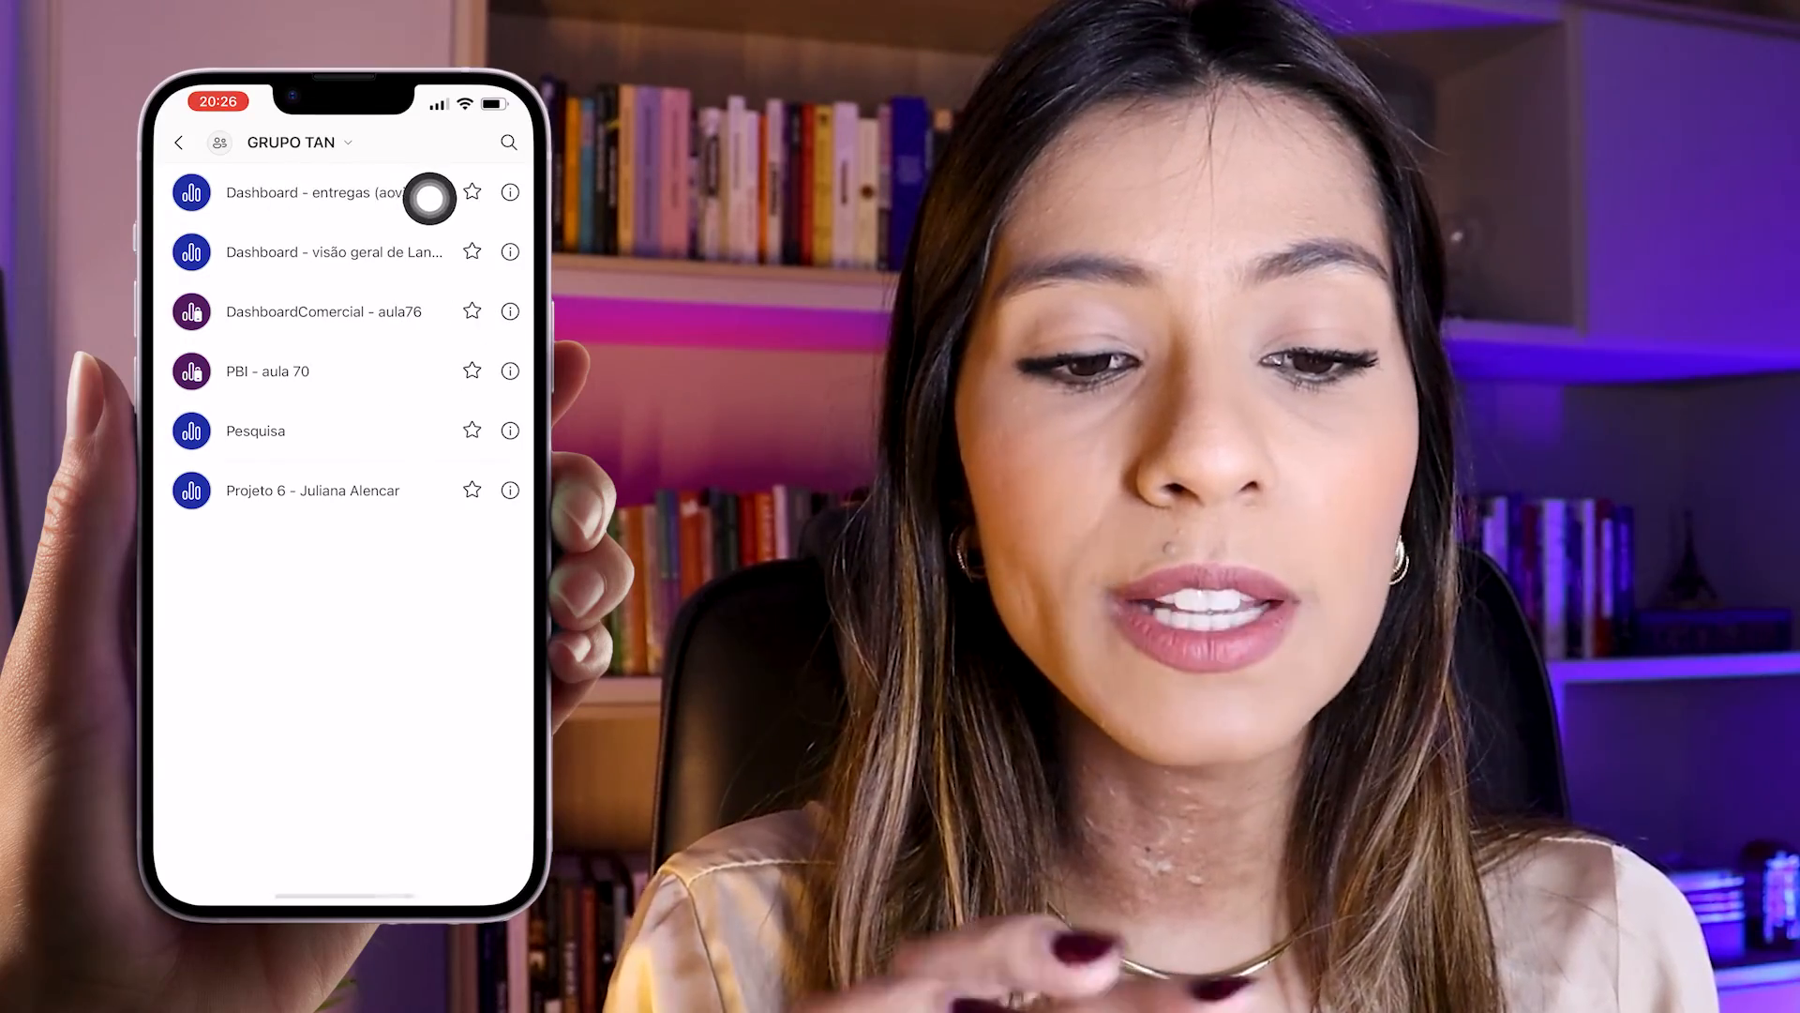
{"action": "left_click", "coordinate": [502, 198]}
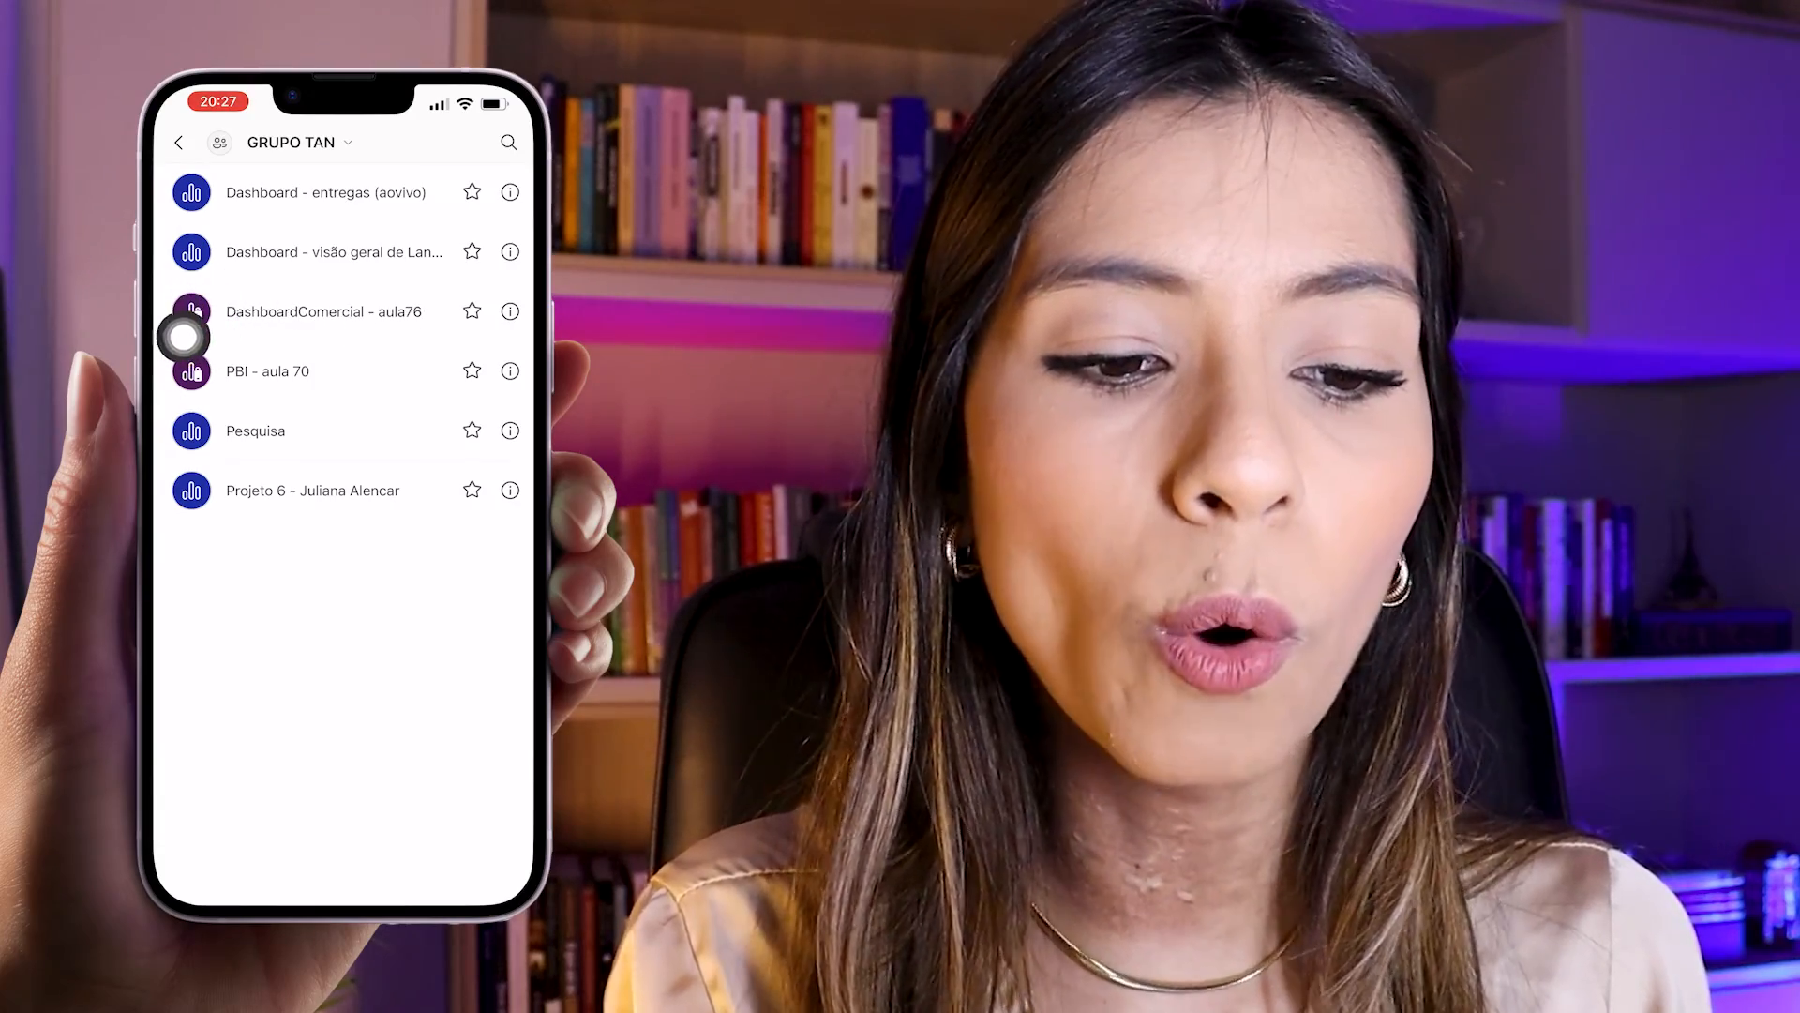
Open the DashboardComercial - aula76 report in the mobile app and look through its phone layout.
{"action": "left_click", "coordinate": [502, 323]}
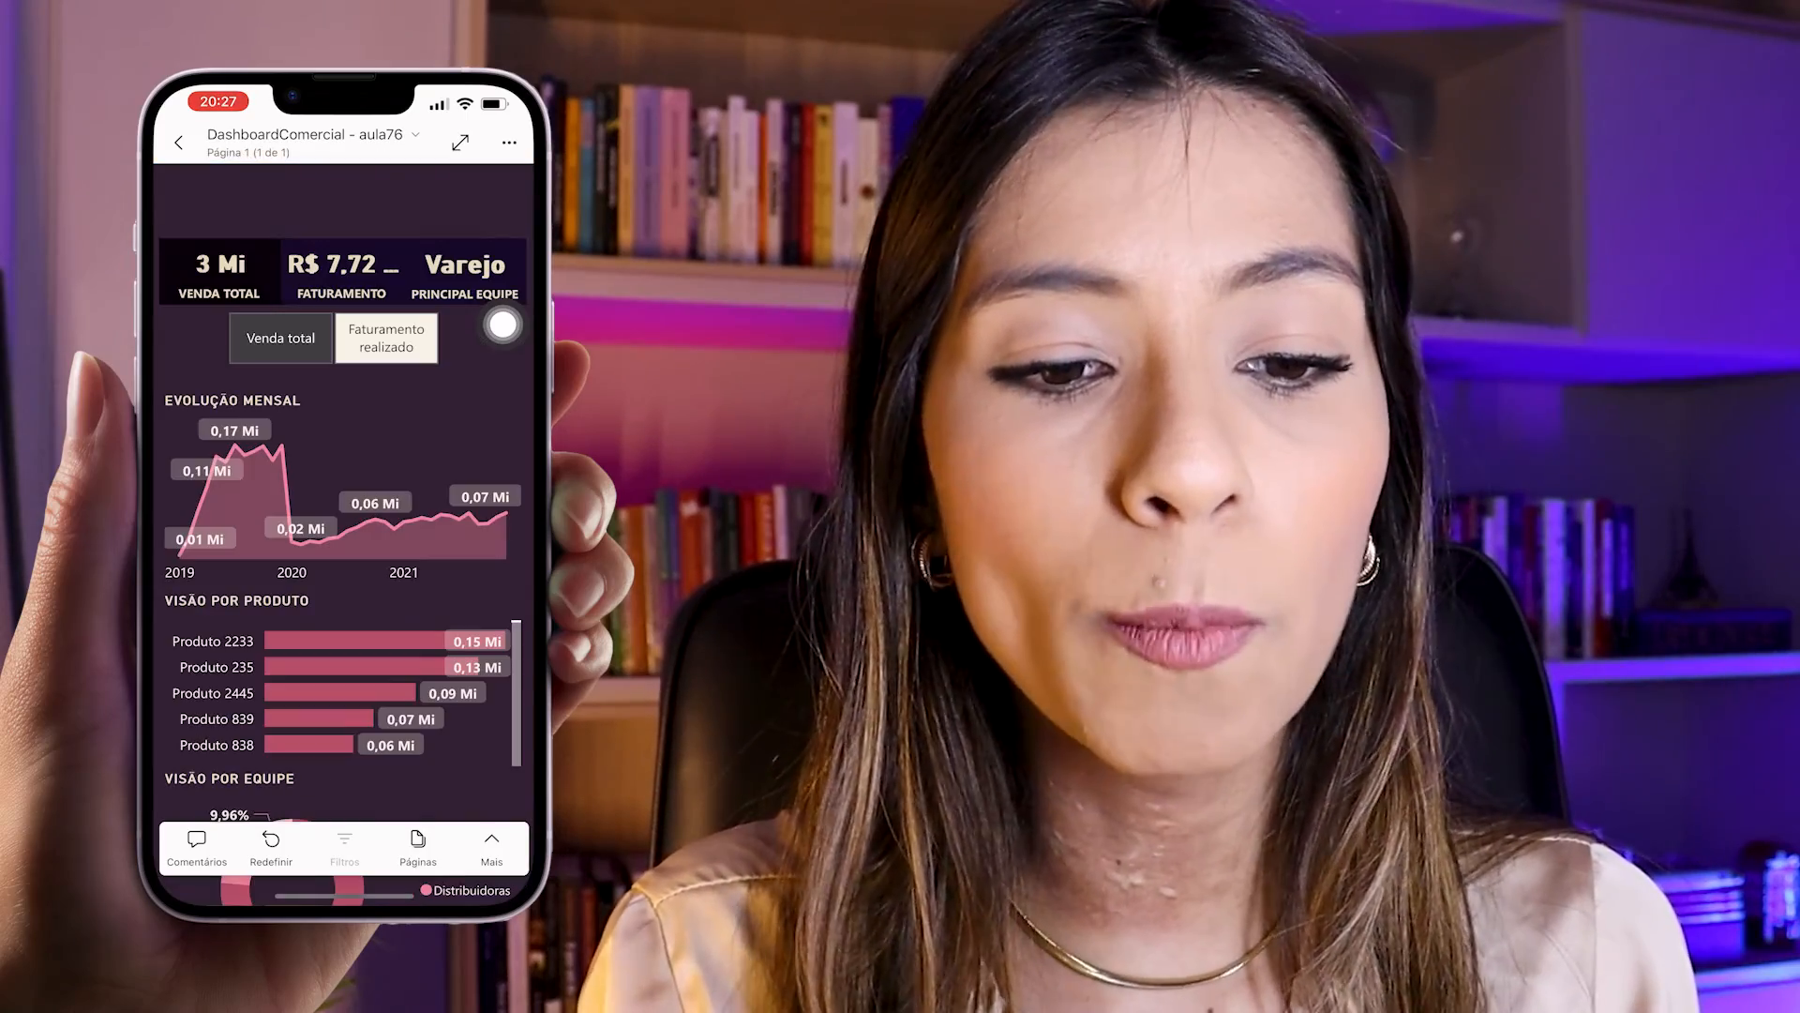
{"action": "scroll", "coordinate": [503, 323], "scroll_direction": "down", "scroll_amount": 5}
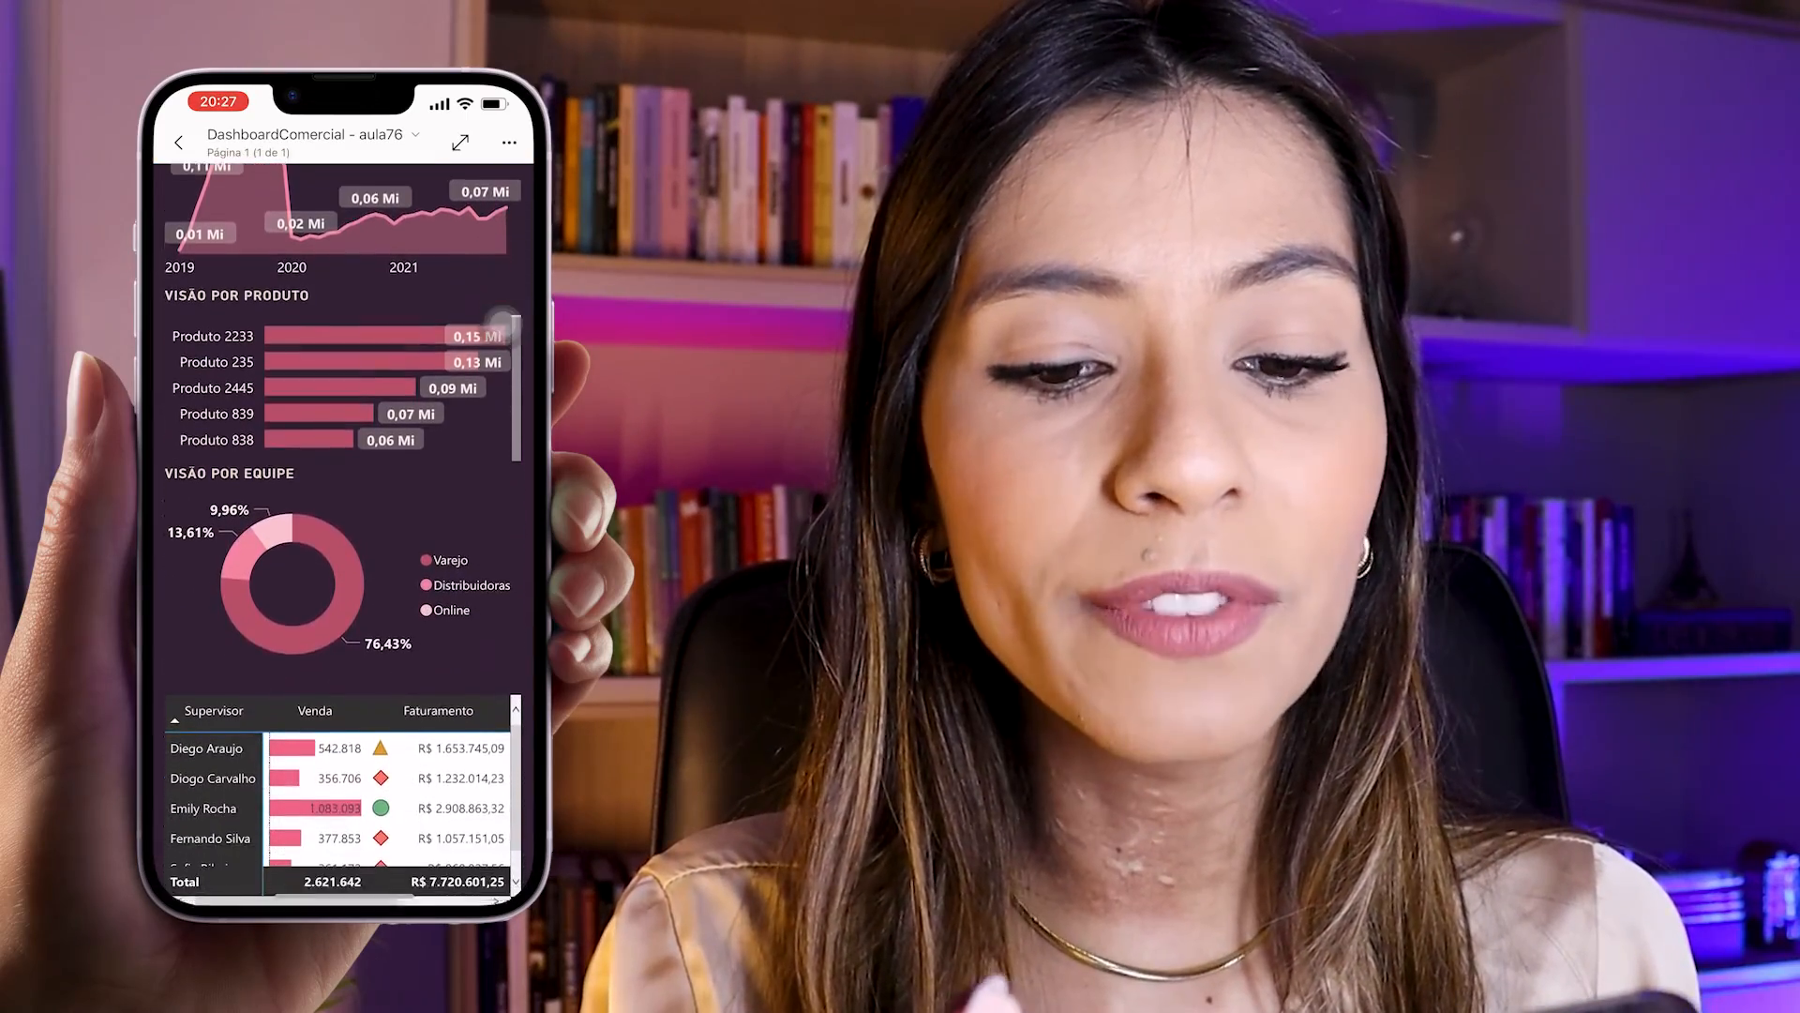
{"action": "scroll", "coordinate": [502, 323], "scroll_direction": "up", "scroll_amount": 4}
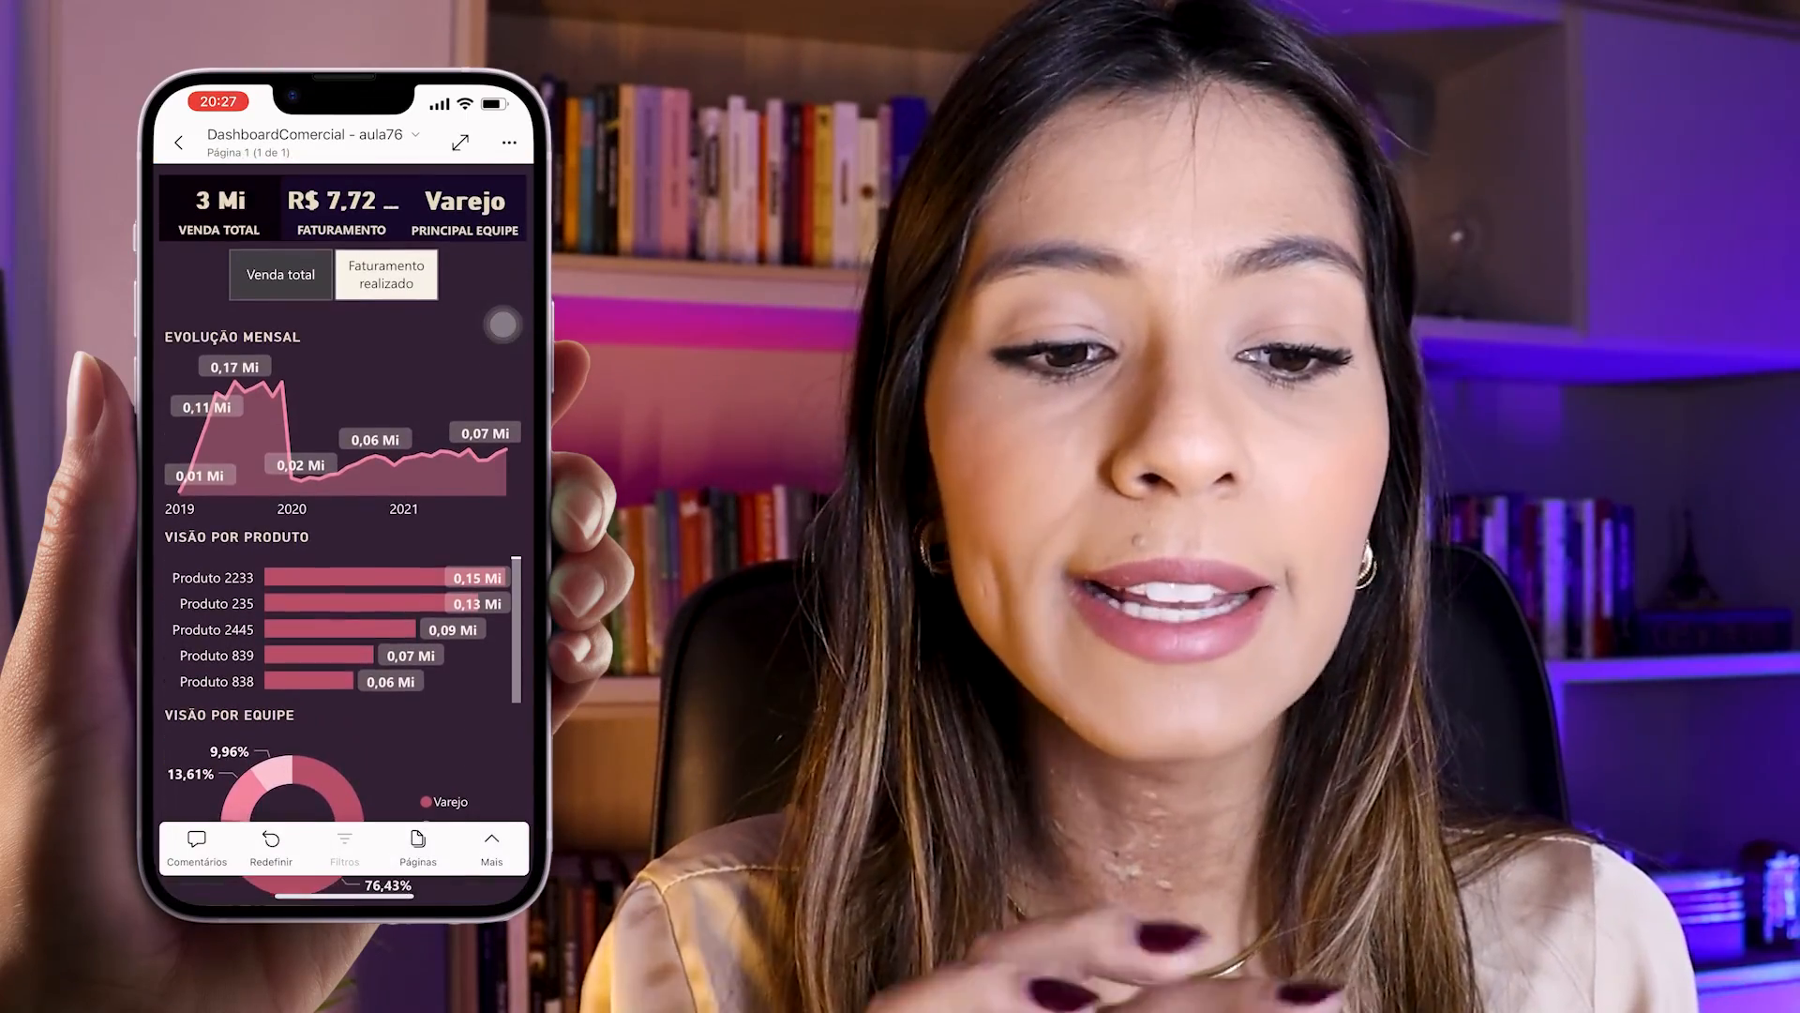
Switch the charts to Faturamento realizado and back to Venda total, toggle the Produto 839 highlight and look through the report.
{"action": "left_click", "coordinate": [386, 275]}
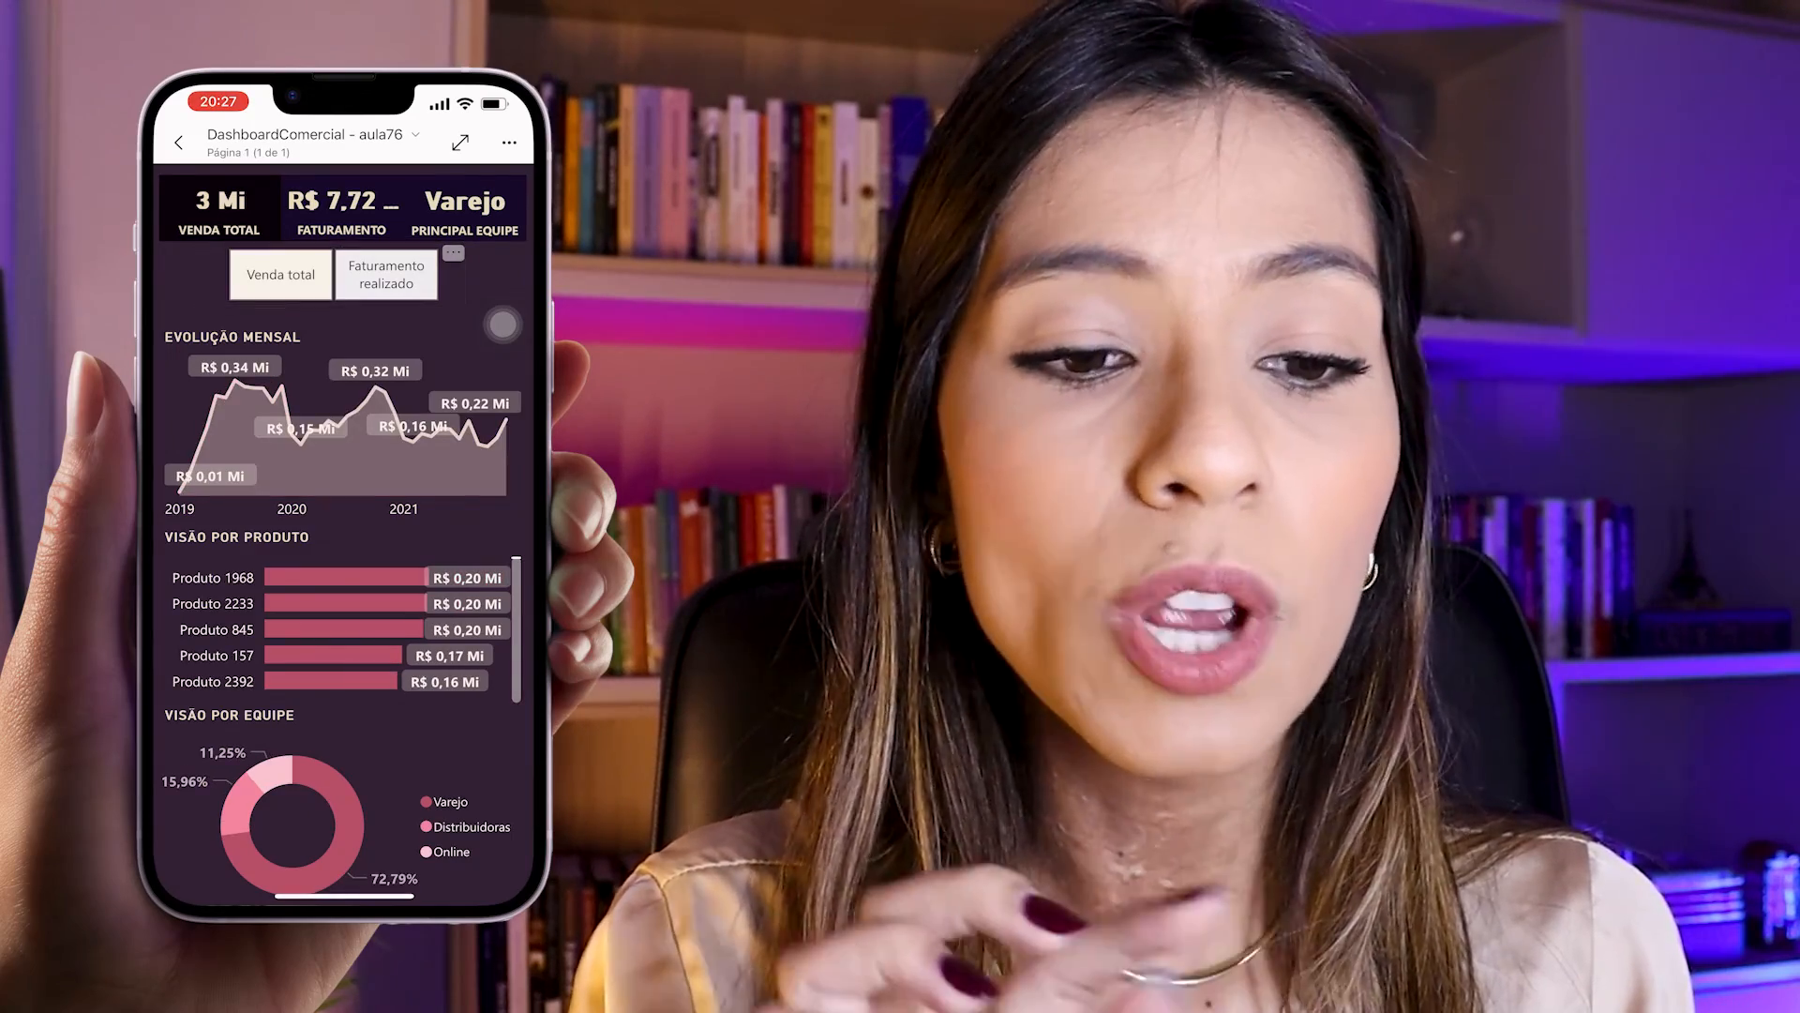
{"action": "left_click", "coordinate": [280, 274]}
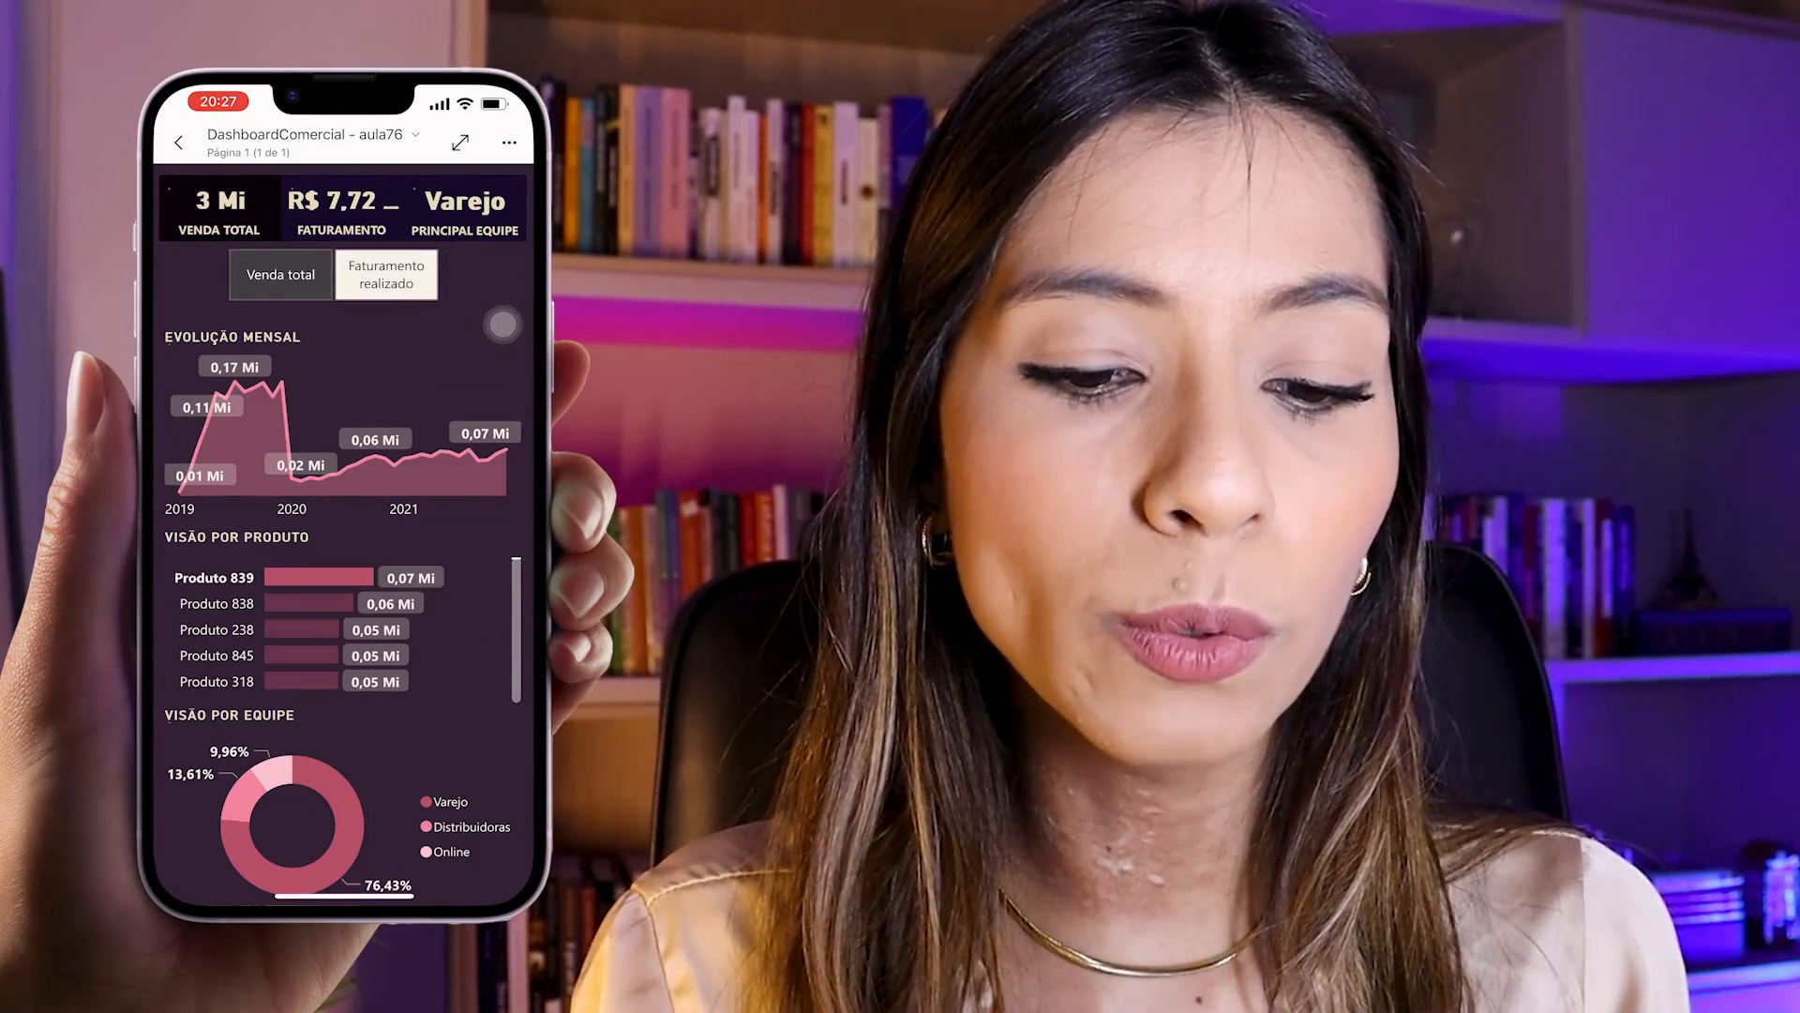
{"action": "left_click", "coordinate": [319, 577]}
{"action": "scroll", "coordinate": [343, 563], "scroll_direction": "down", "scroll_amount": 4}
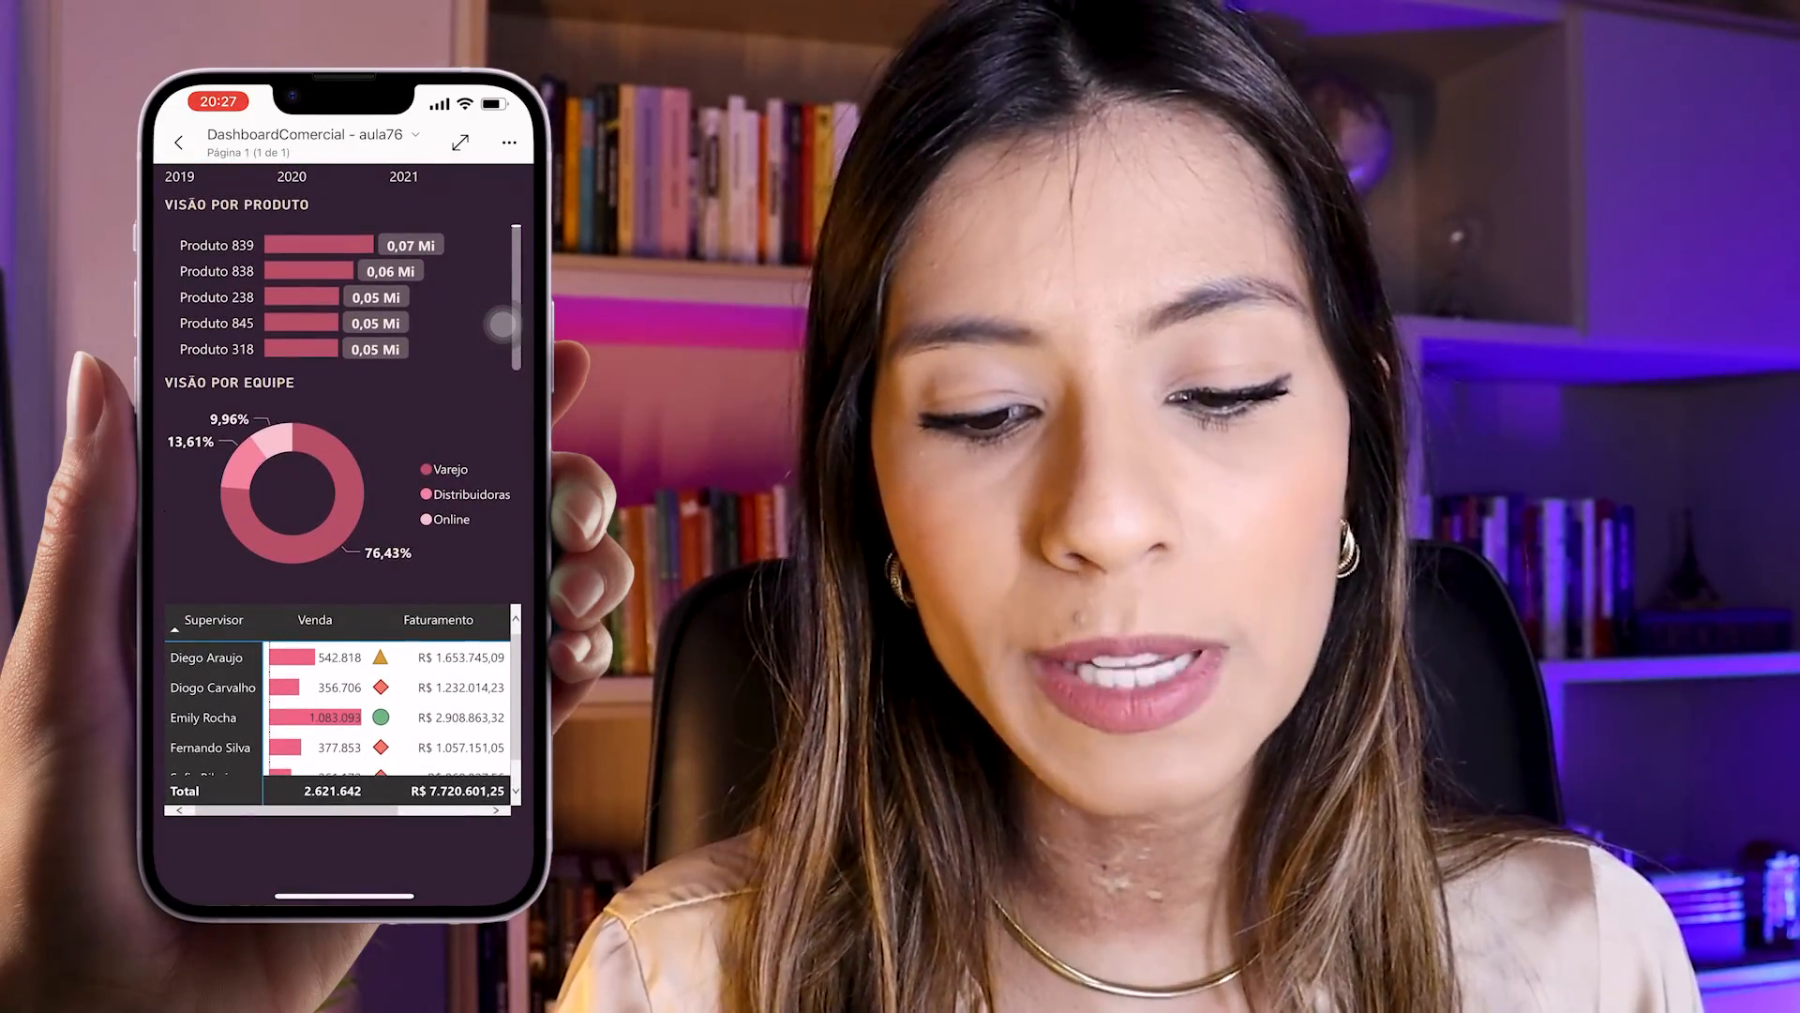
{"action": "scroll", "coordinate": [502, 324], "scroll_direction": "up", "scroll_amount": 5}
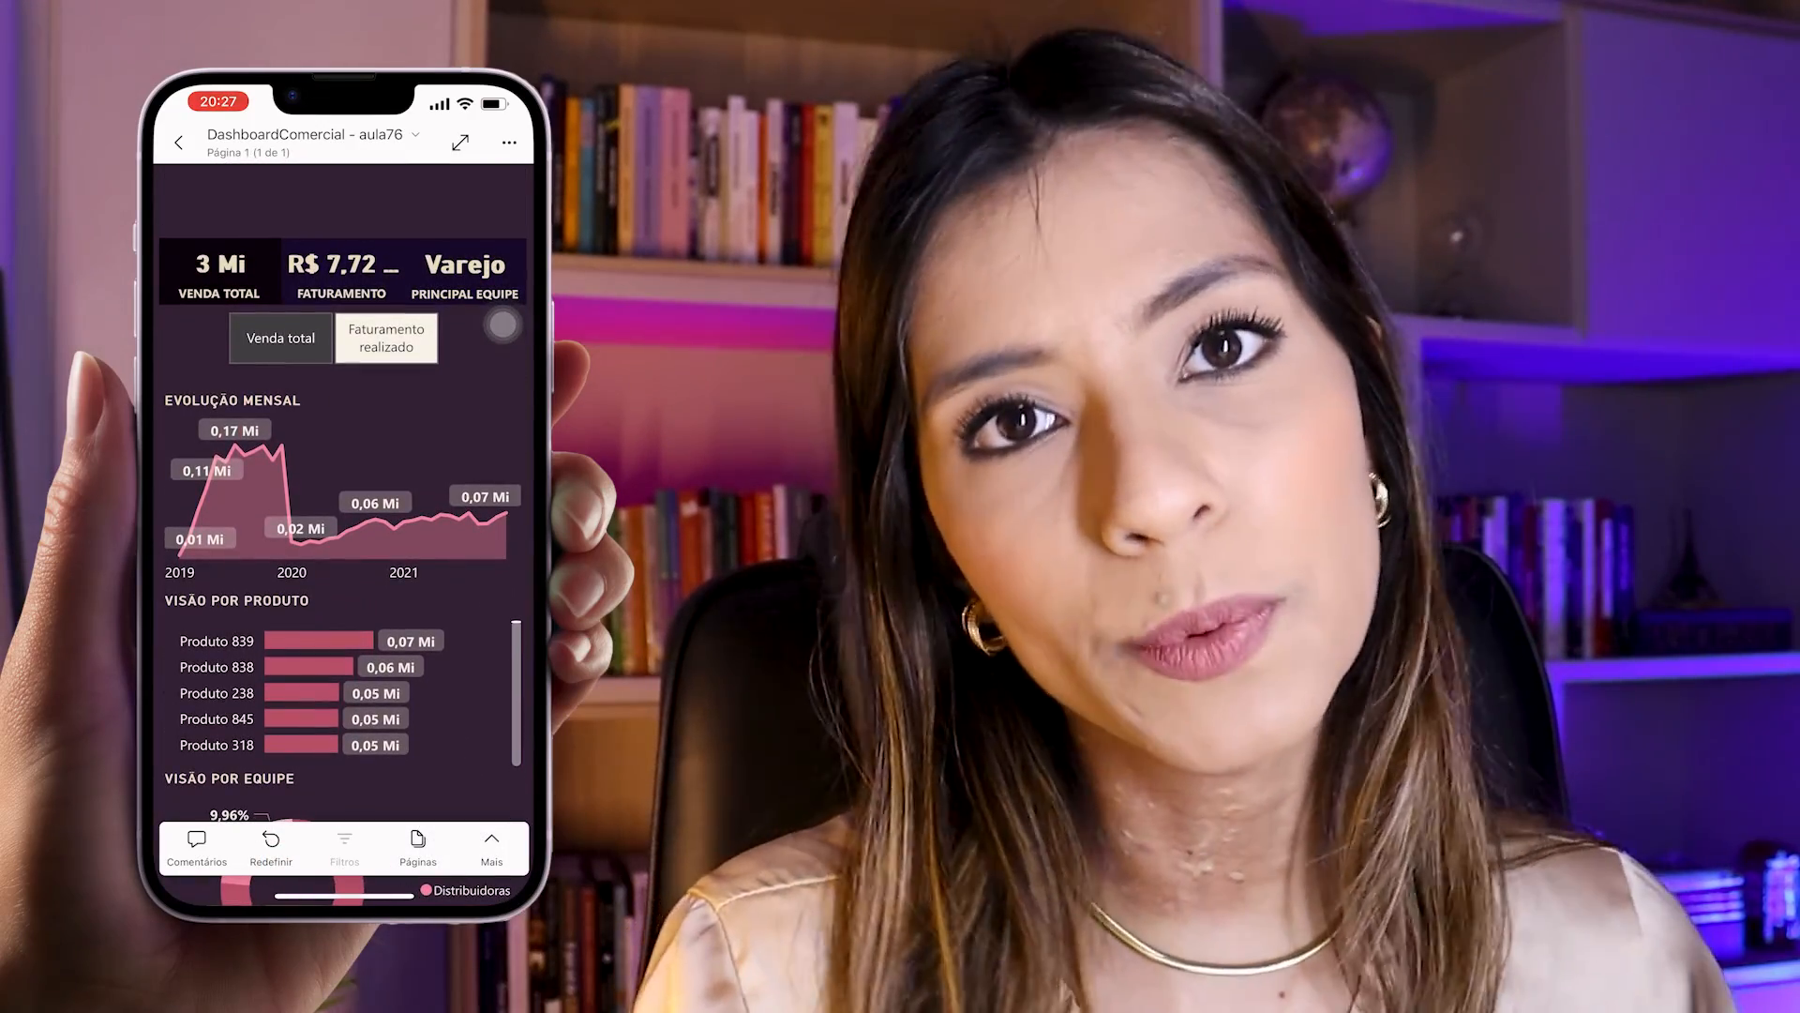